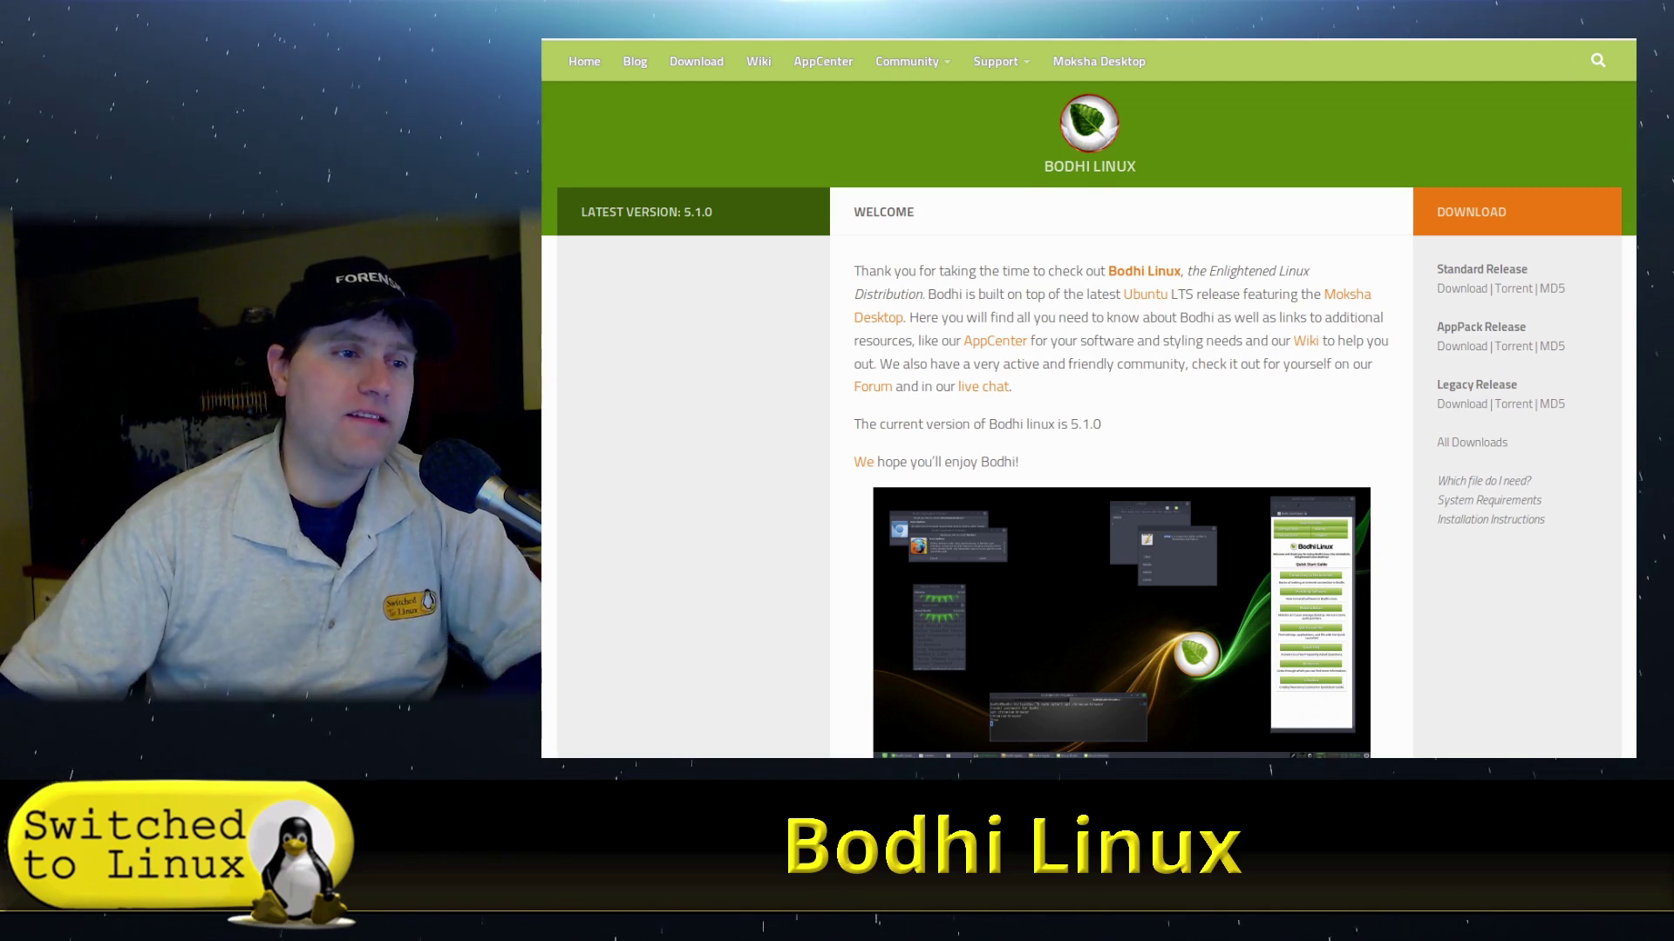
# Step: Go to the Bodhi Linux website's Download page
pyautogui.scroll(-6, 1469, 272)
pyautogui.scroll(4, 1266, 471)
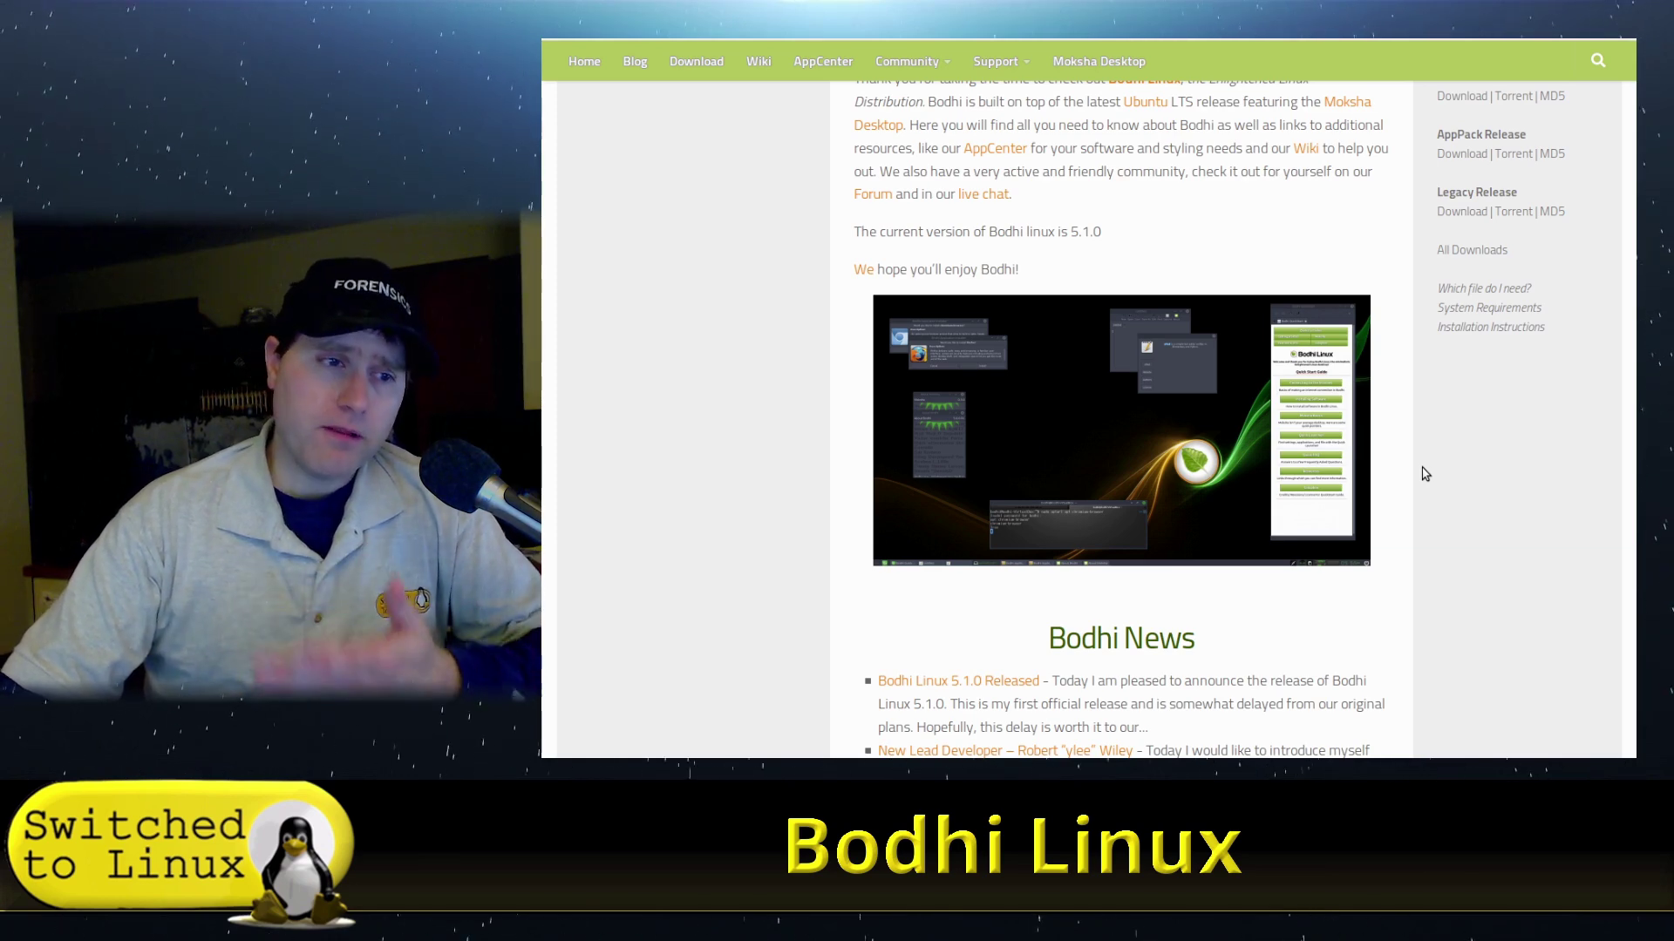
pyautogui.scroll(3, 1351, 447)
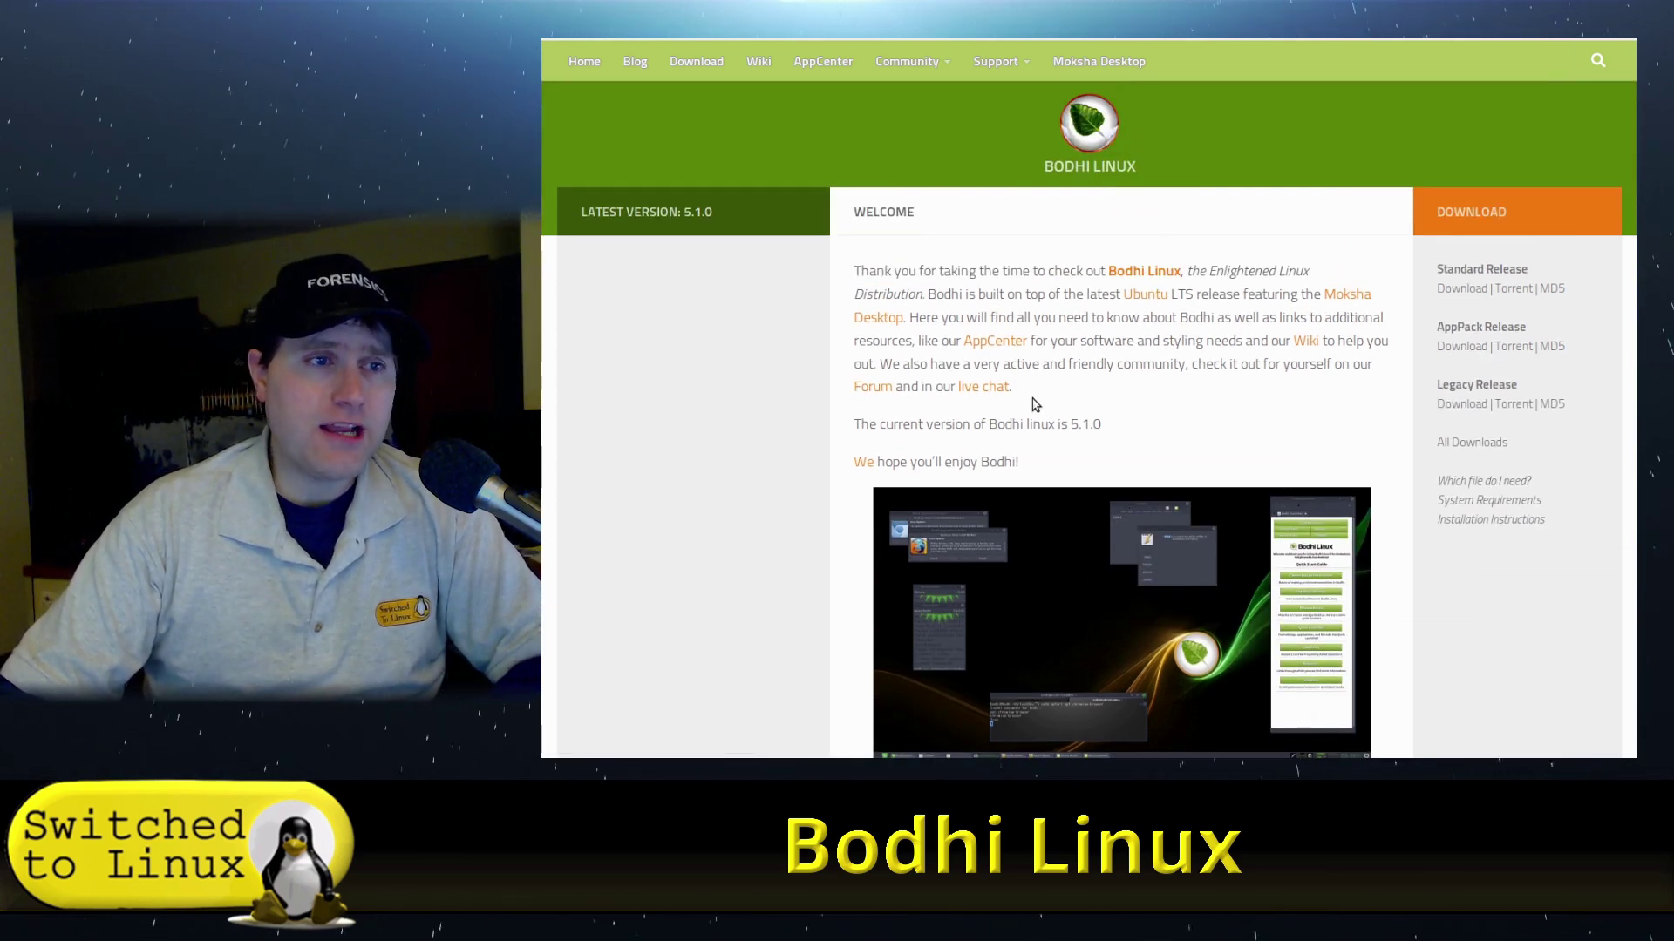
pyautogui.click(719, 61)
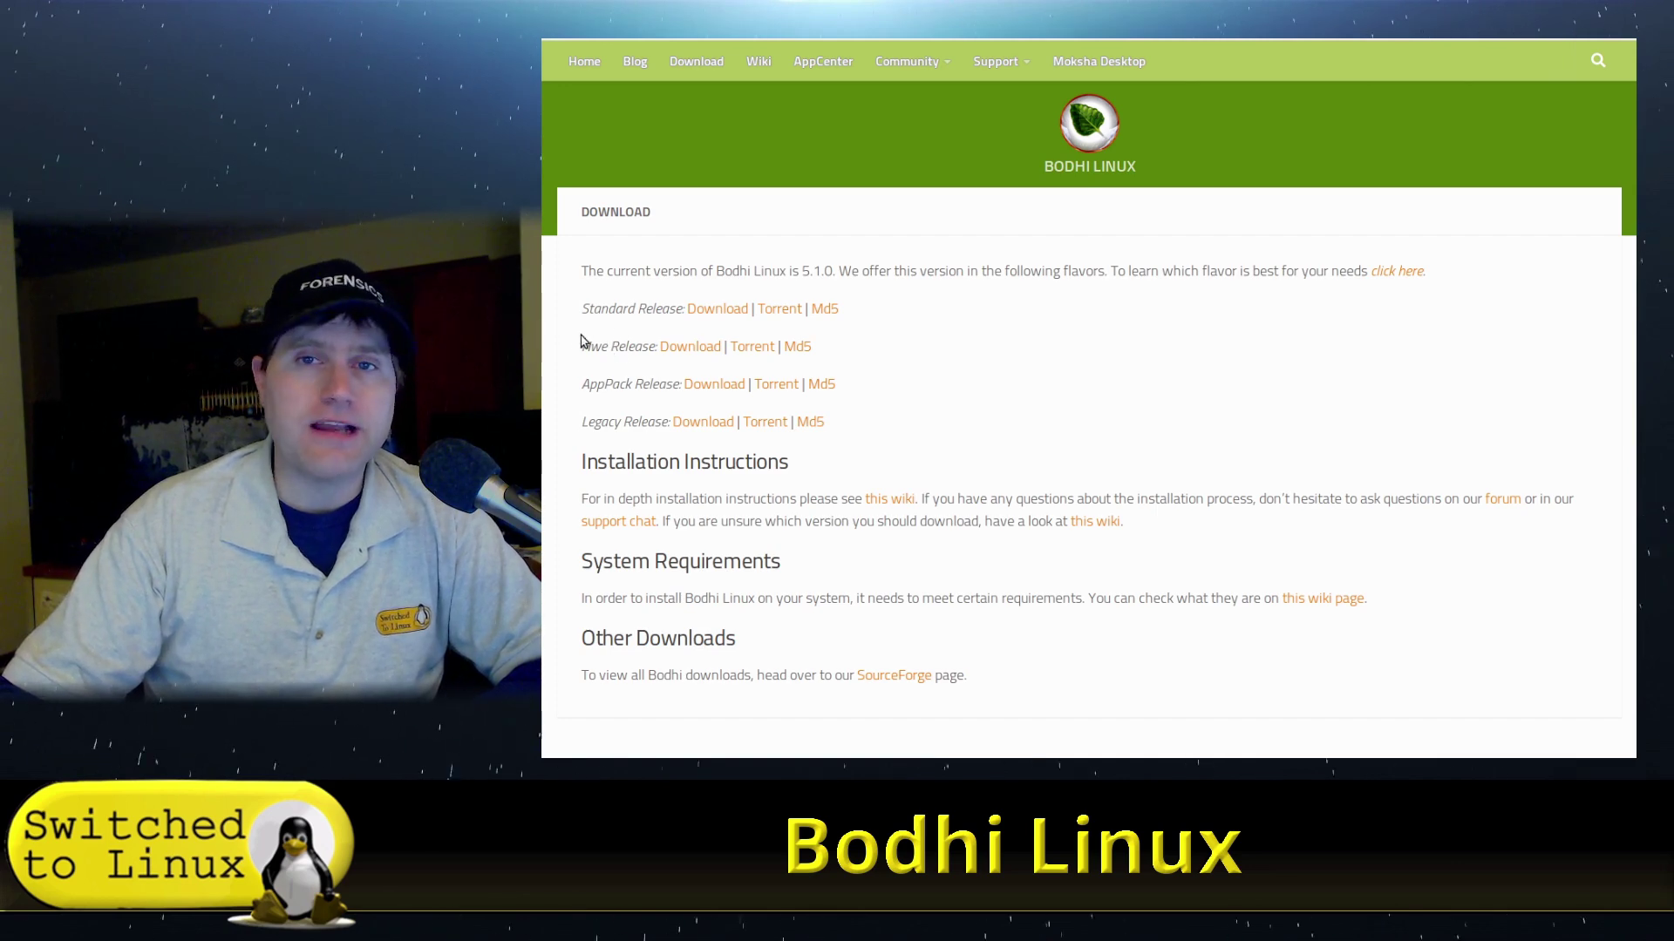
# Step: Open the 'Selecting the Correct ISO Image' wiki article from the Installation Instructions
pyautogui.scroll(-2, 597, 384)
pyautogui.scroll(2, 827, 462)
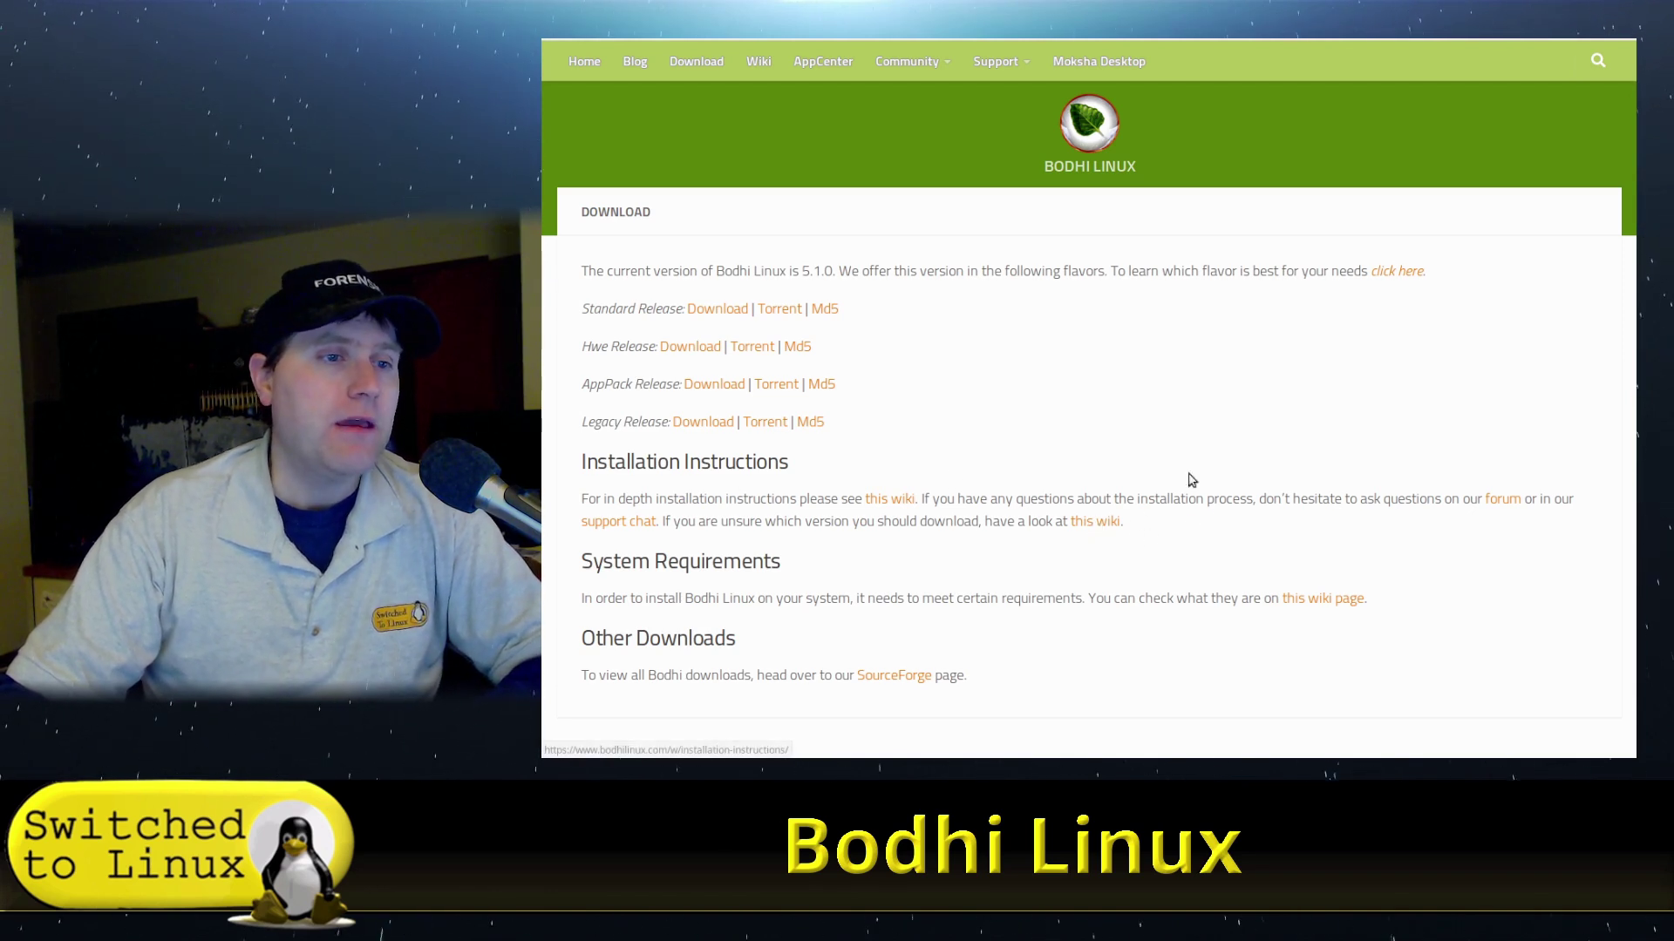
pyautogui.click(1099, 521)
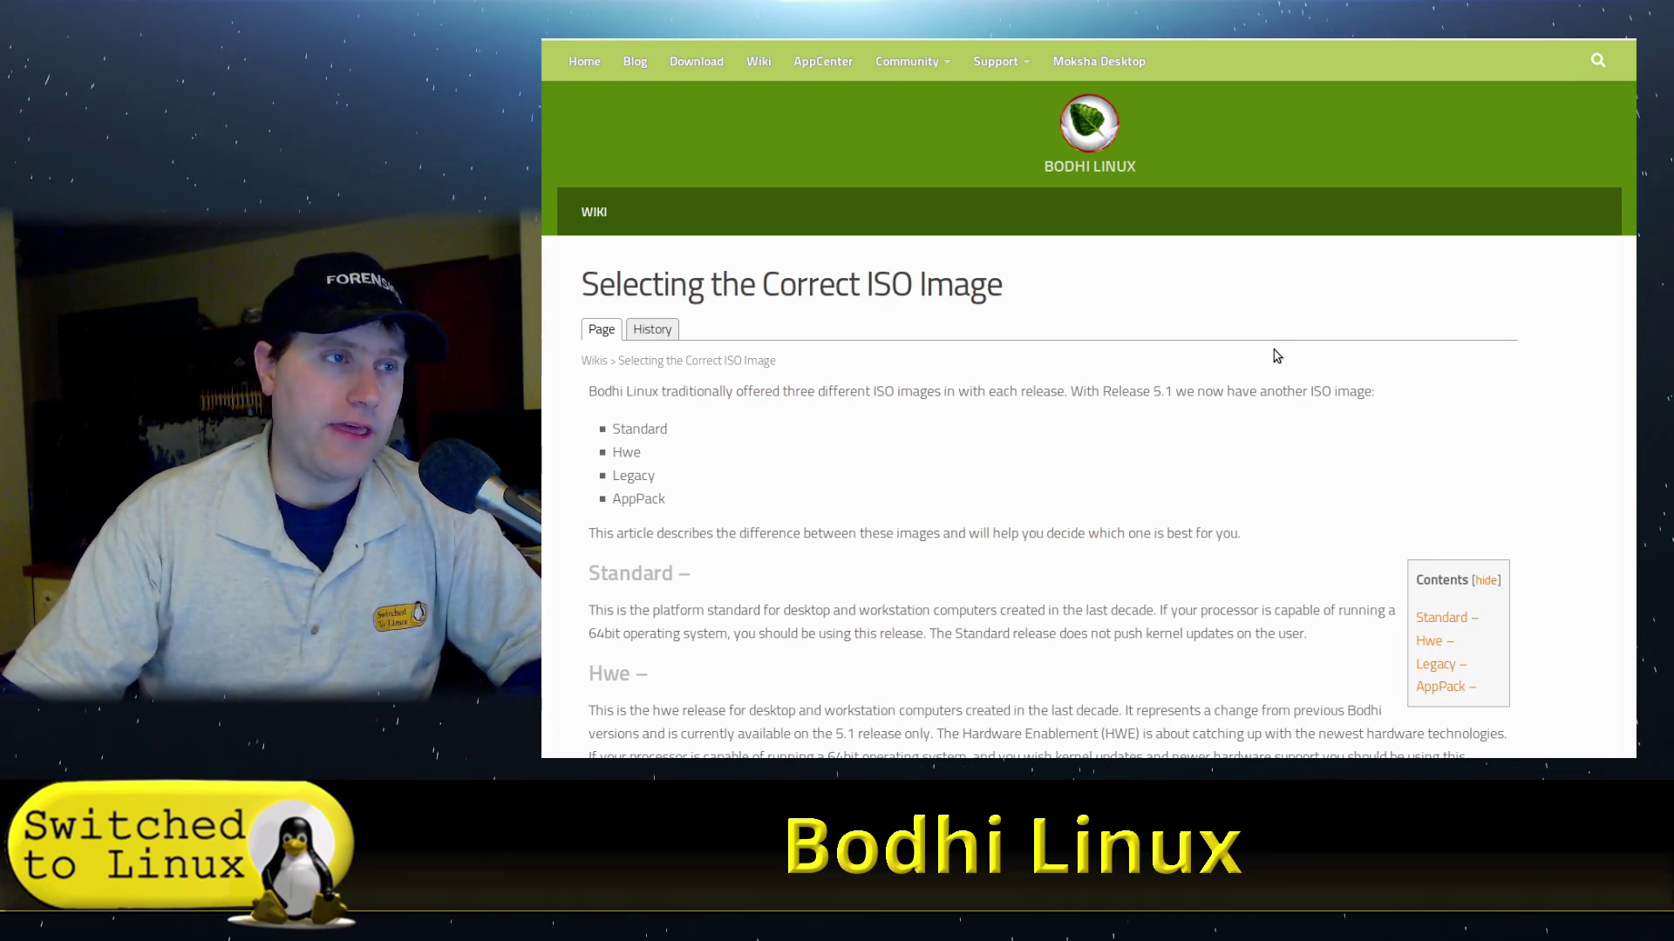
pyautogui.scroll(-4, 1220, 378)
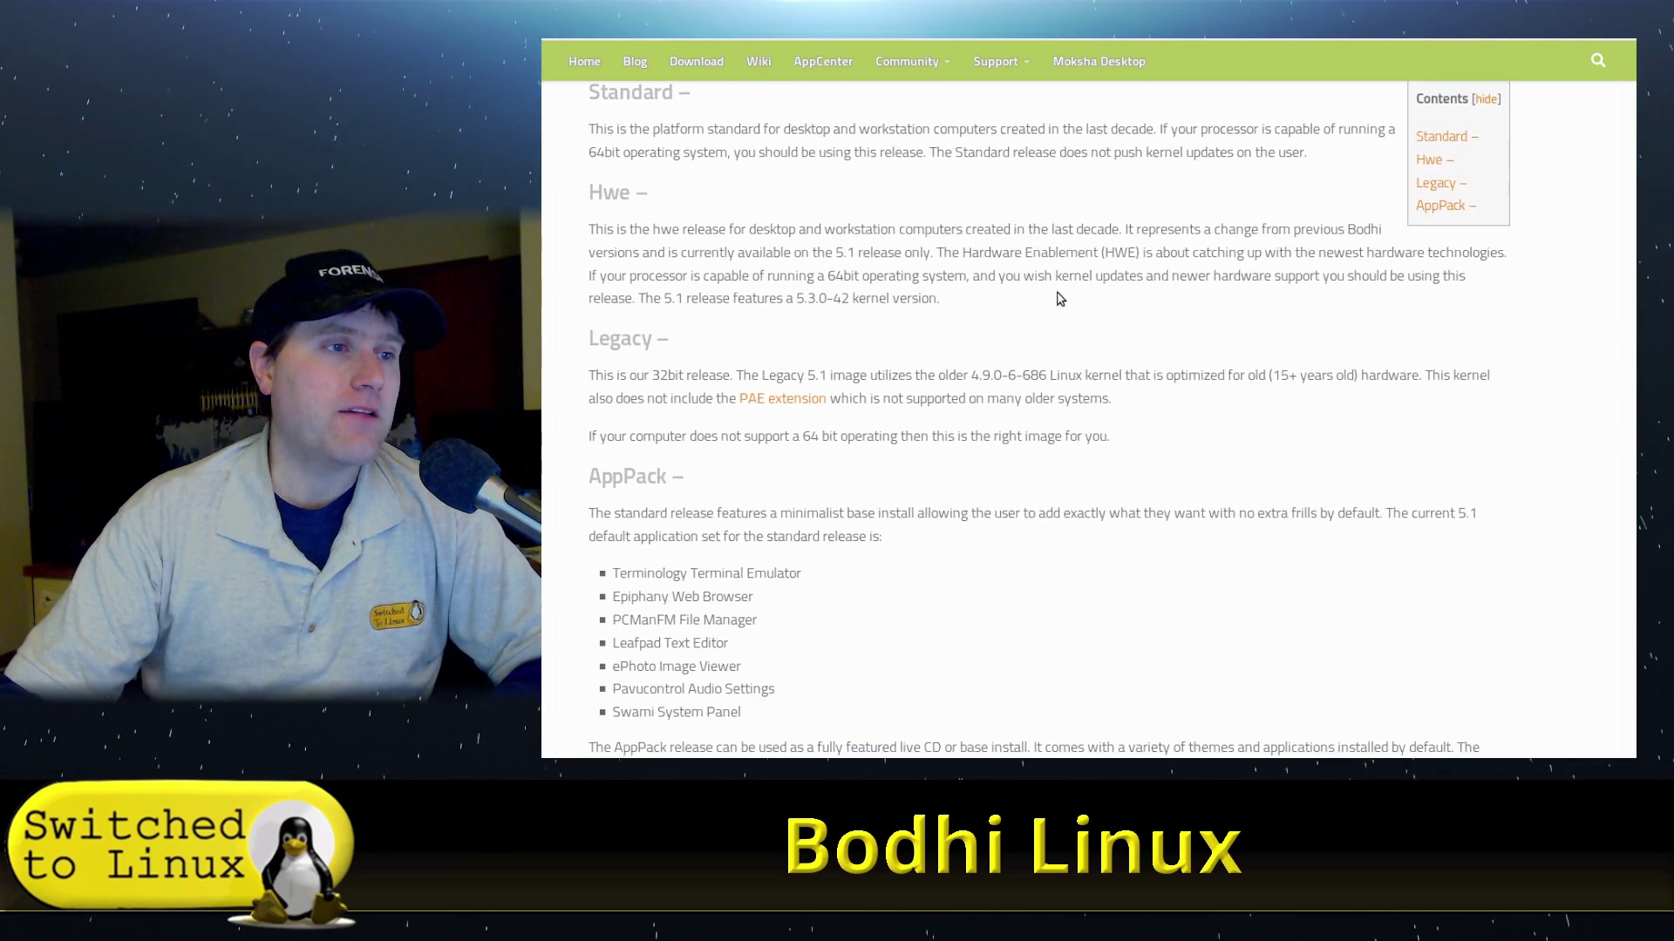
pyautogui.scroll(1, 1052, 320)
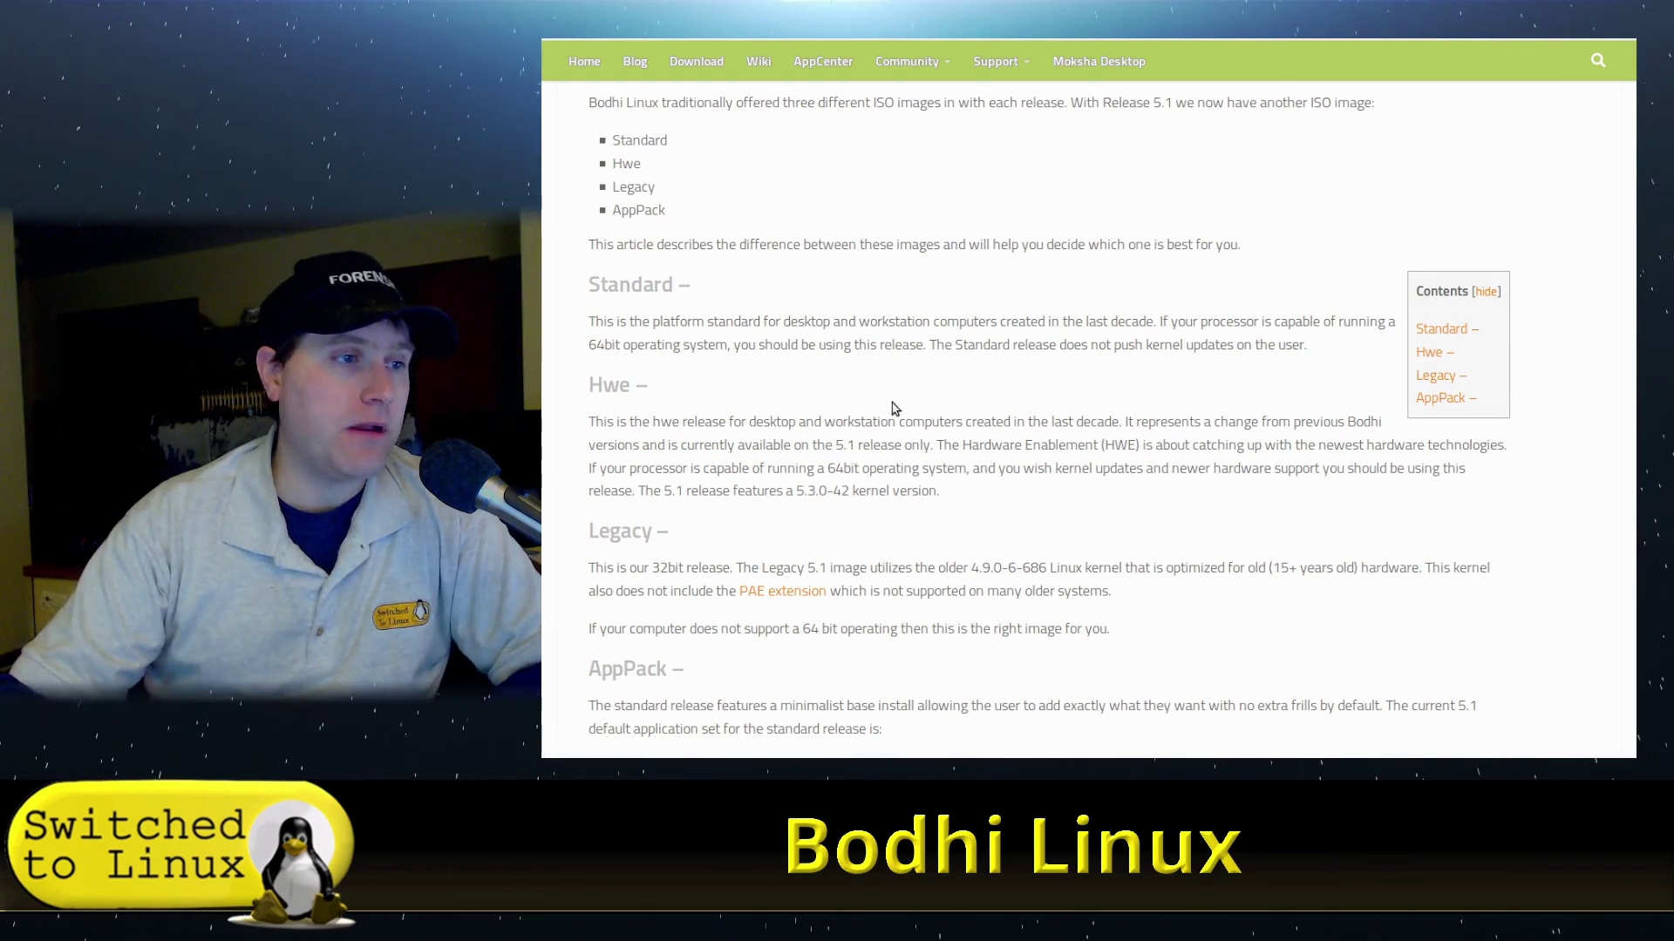
pyautogui.scroll(-3, 889, 404)
pyautogui.scroll(2, 942, 348)
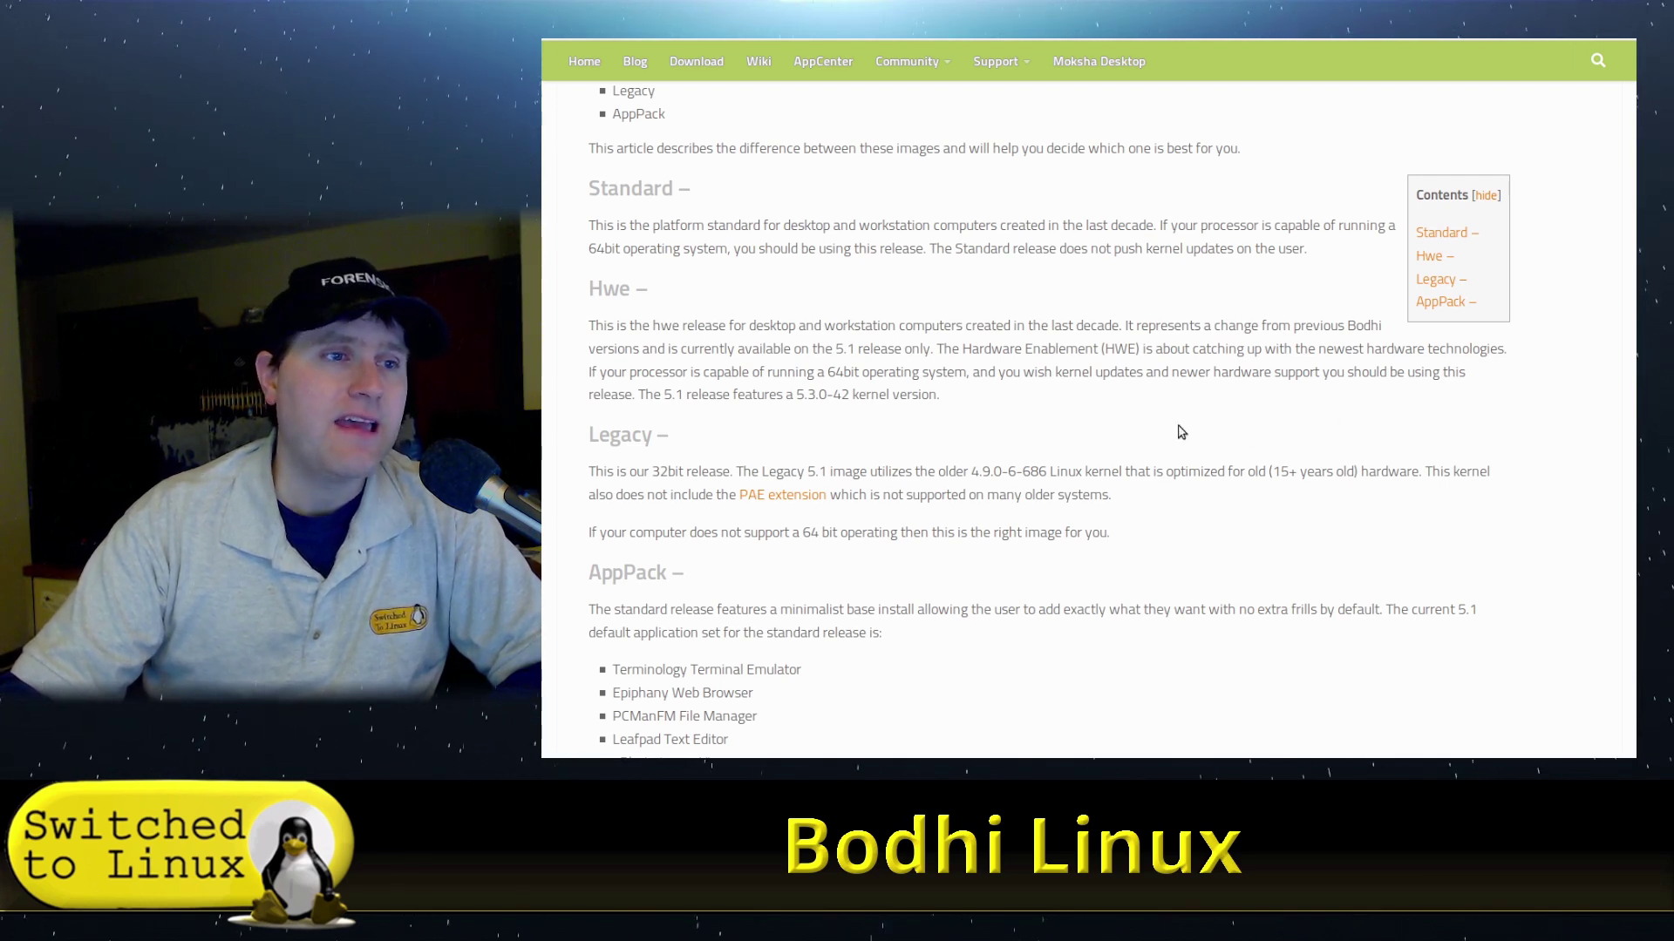
pyautogui.moveTo(1069, 375); pyautogui.dragTo(1456, 372)
pyautogui.click(974, 370)
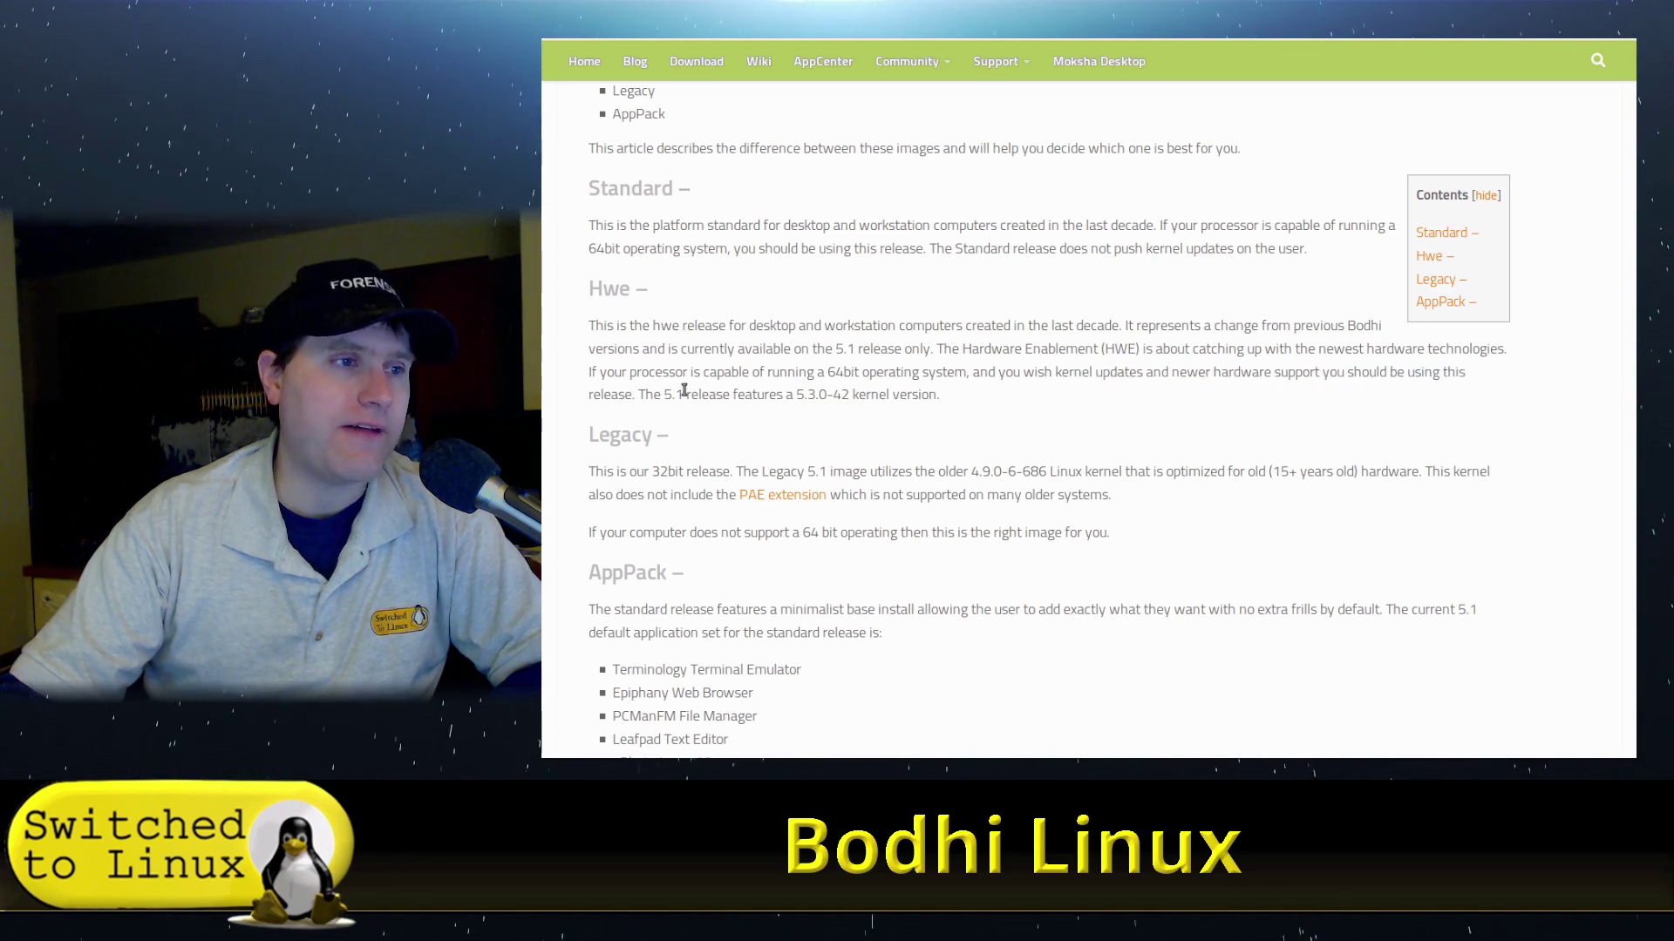
pyautogui.moveTo(662, 394); pyautogui.dragTo(952, 399)
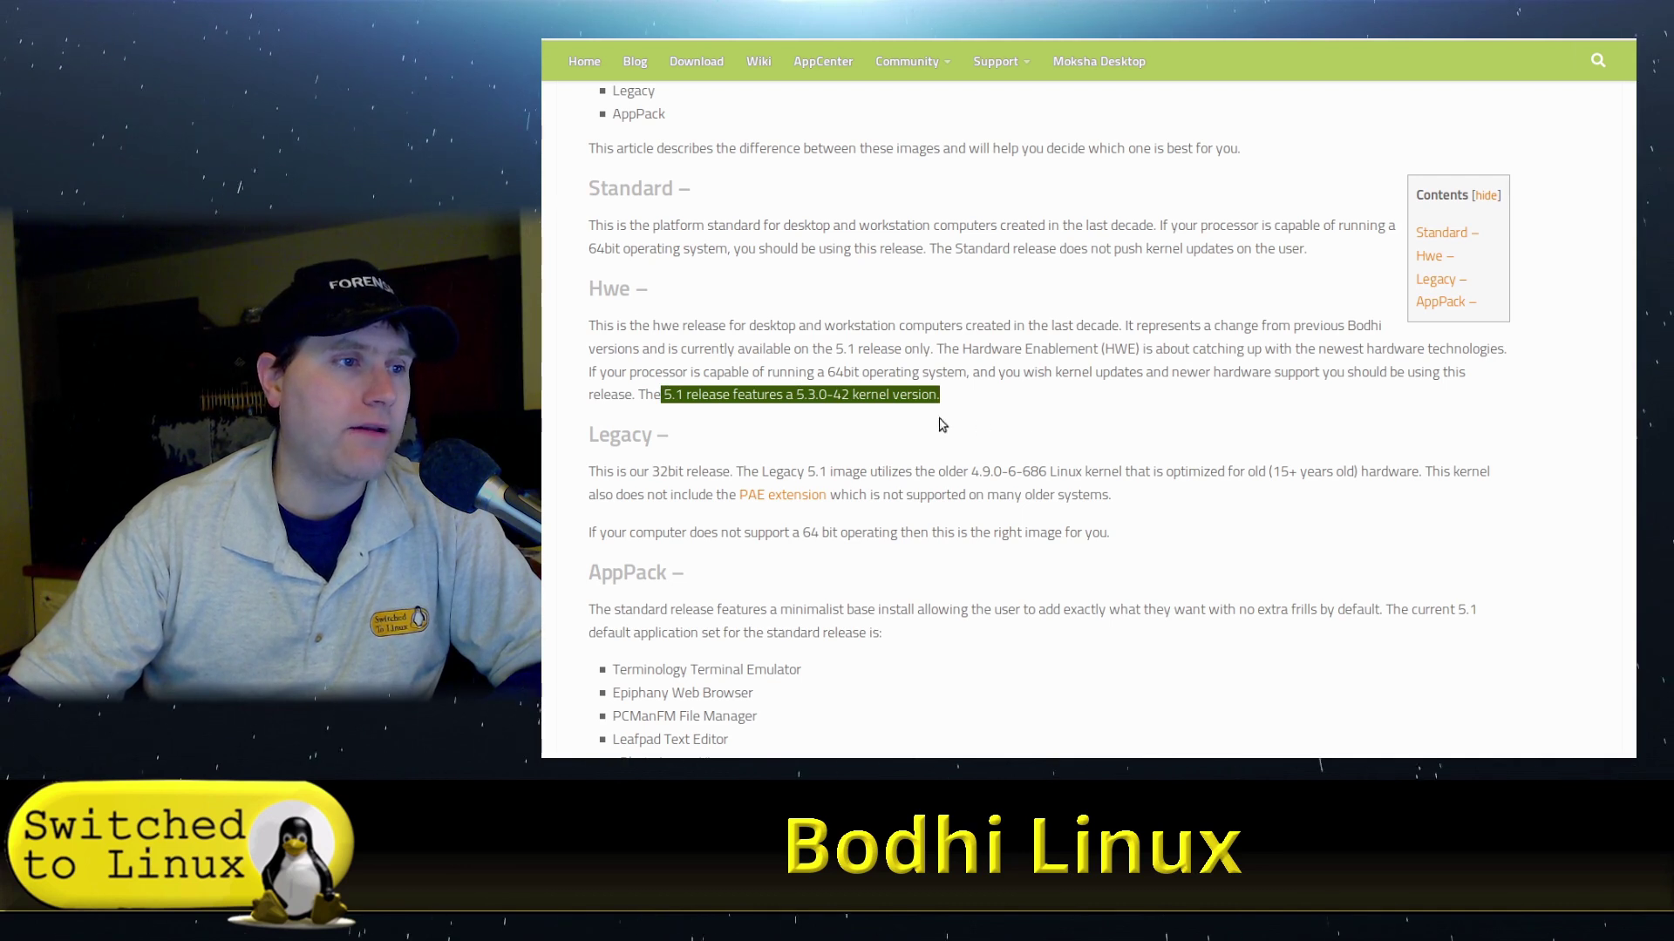
pyautogui.click(733, 391)
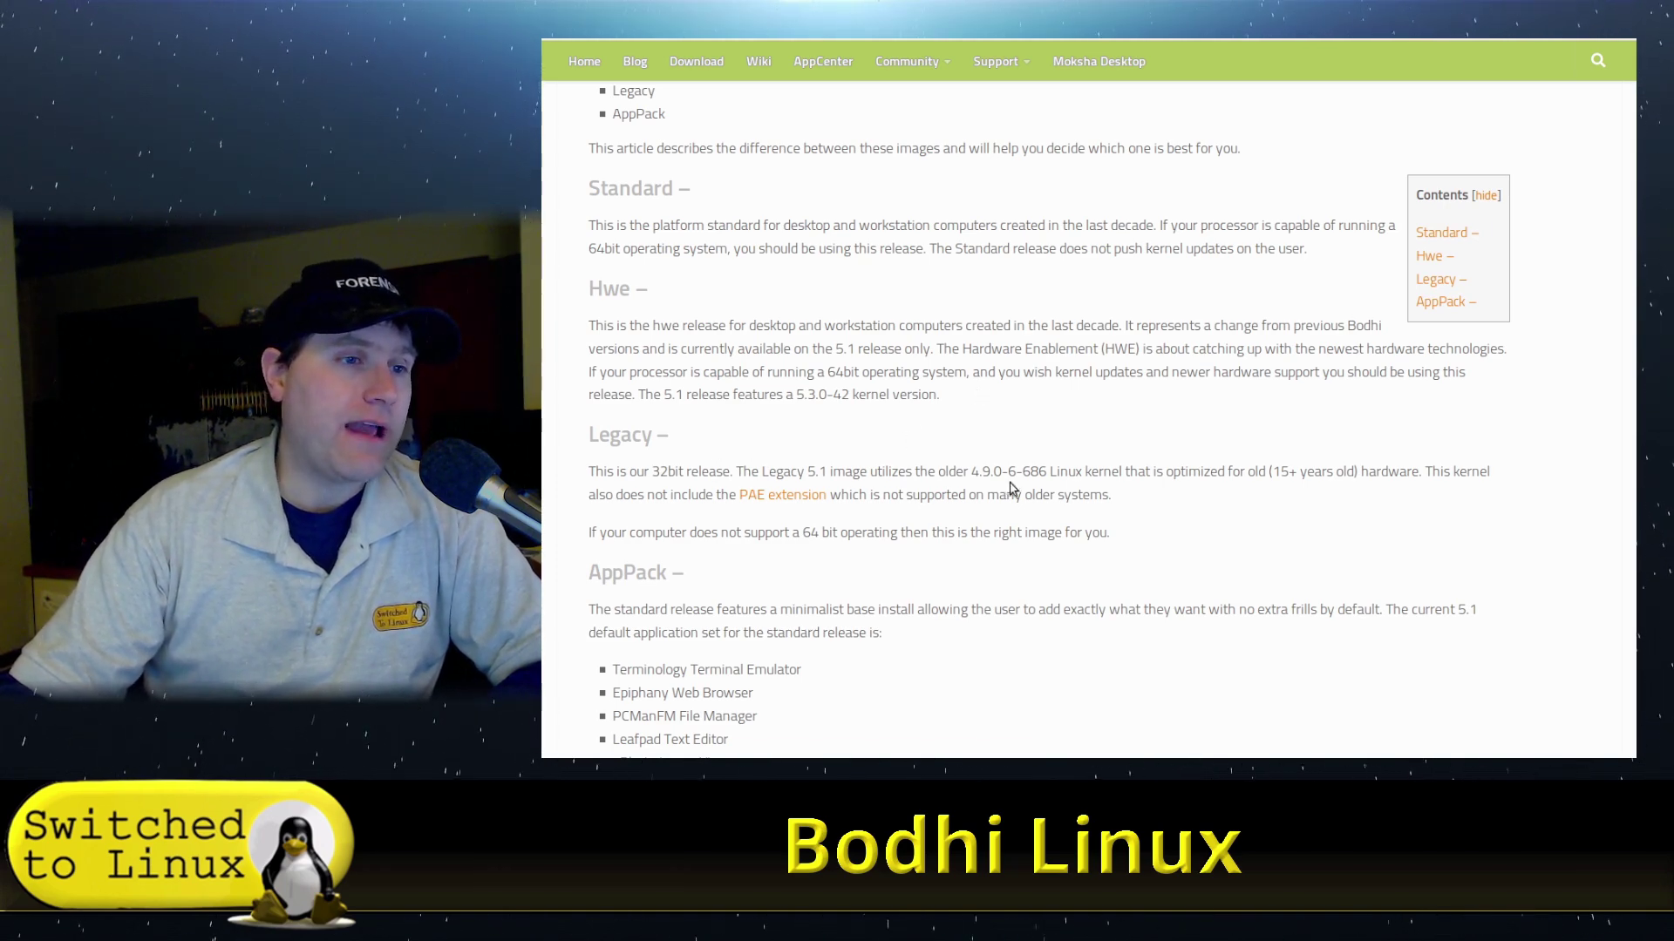
pyautogui.scroll(-3, 1131, 528)
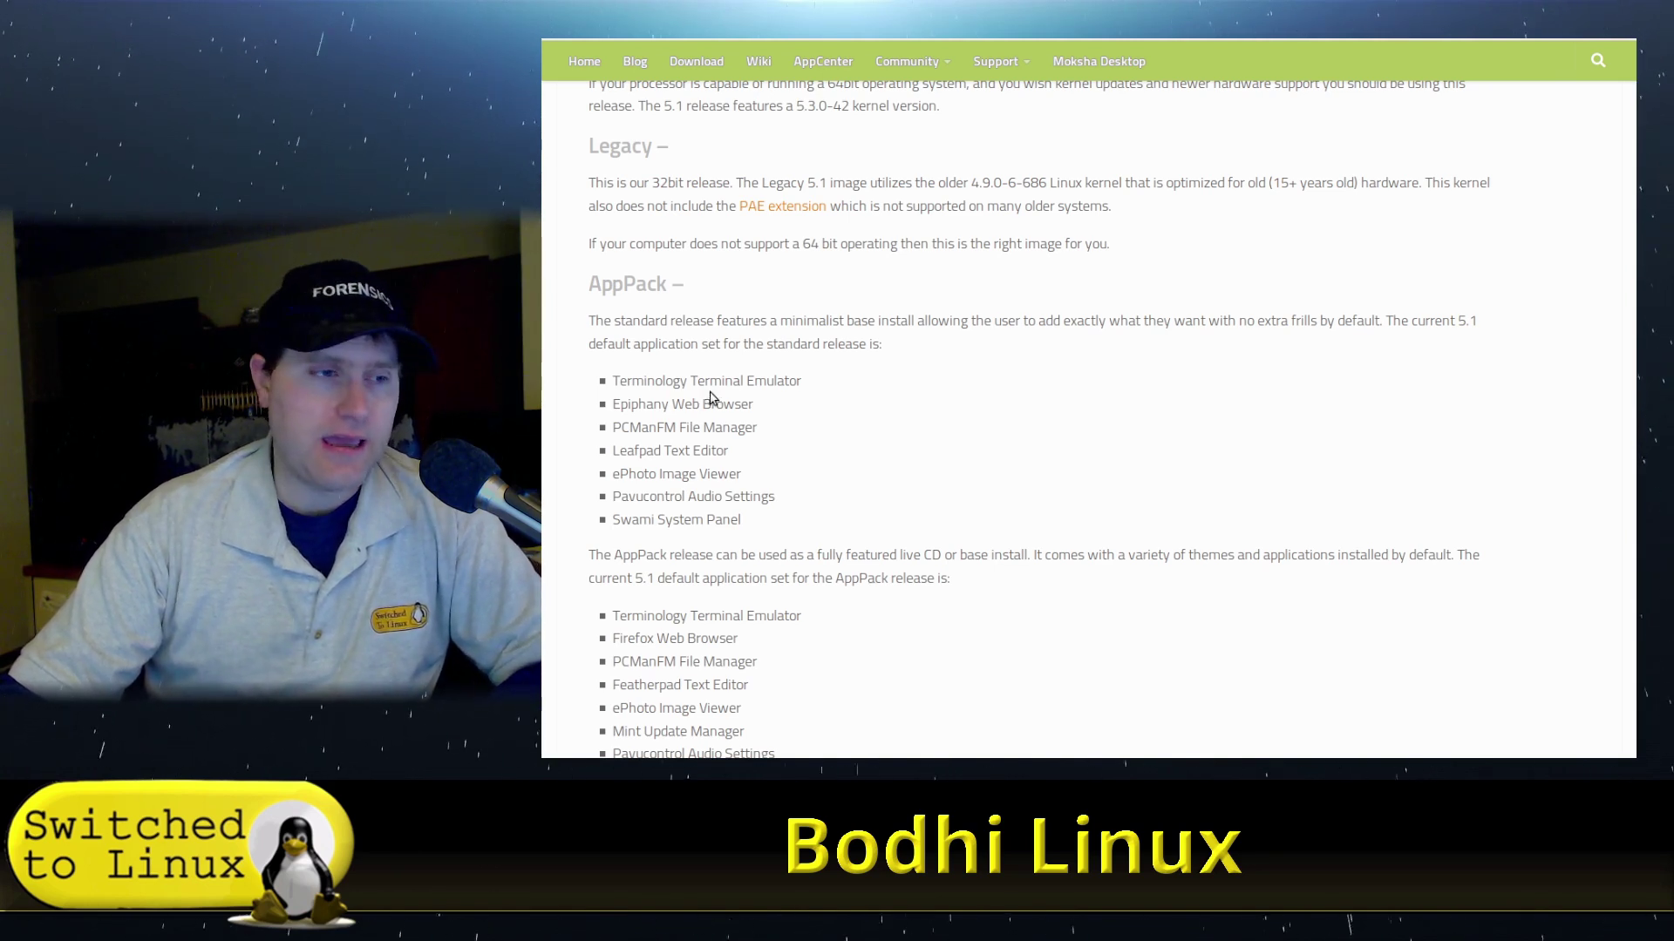
pyautogui.scroll(-3, 706, 398)
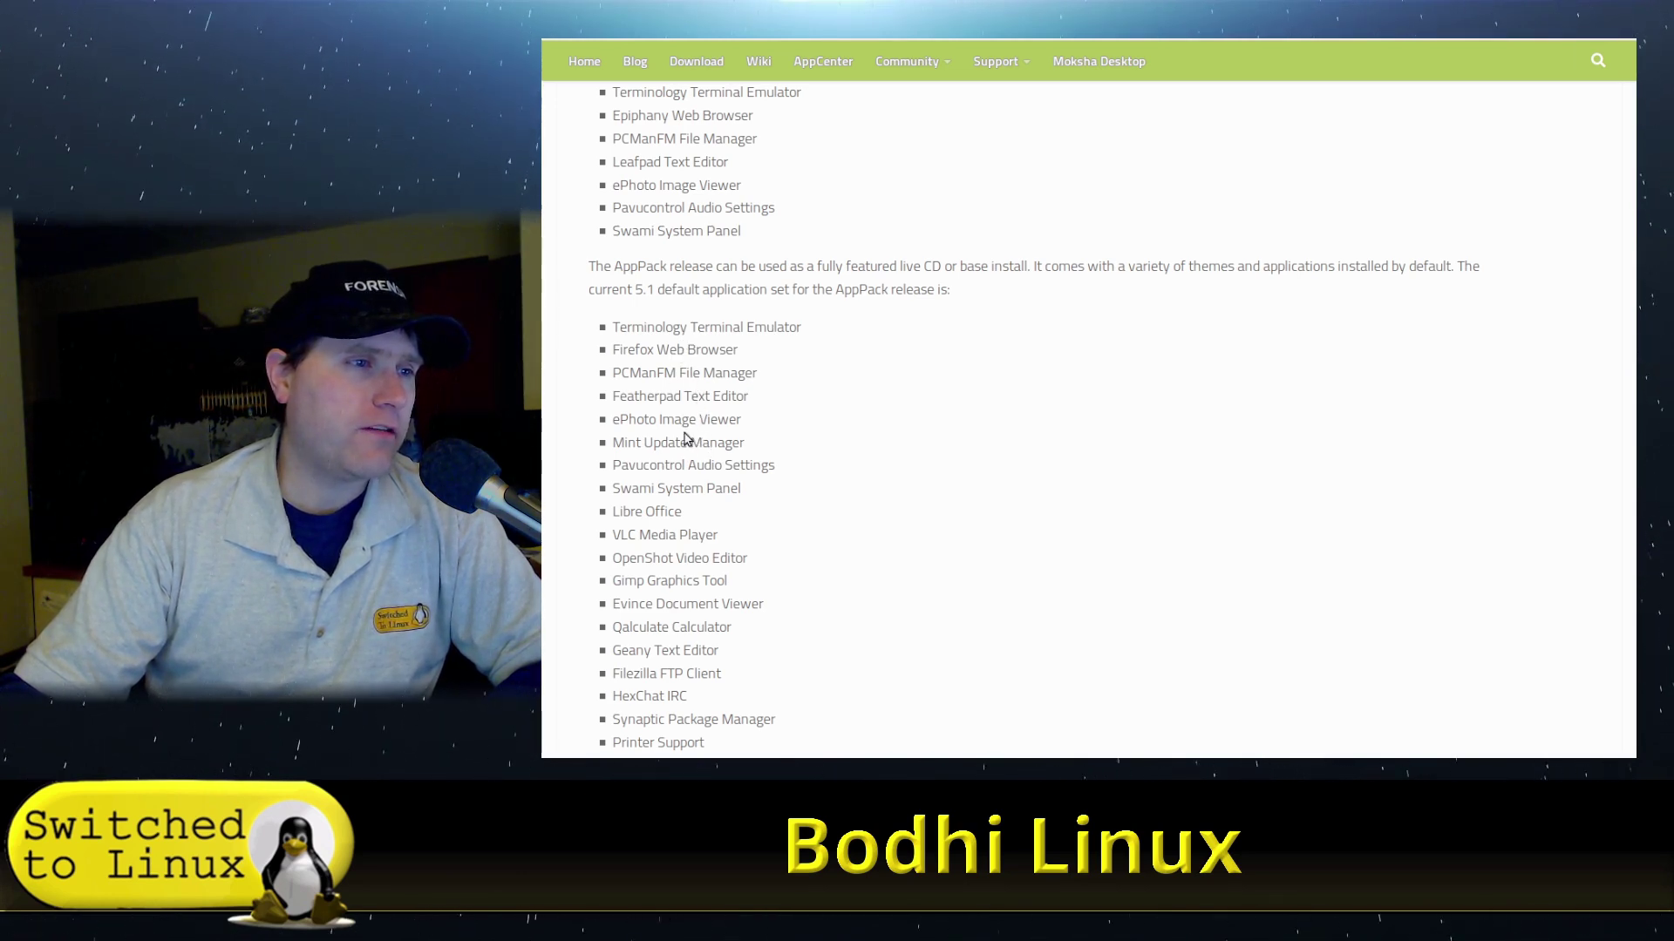
# Step: Highlight the ePhoto Image Viewer and Swami System Panel AppPack entries, then scroll to the footer and back
pyautogui.moveTo(591, 422); pyautogui.dragTo(773, 425)
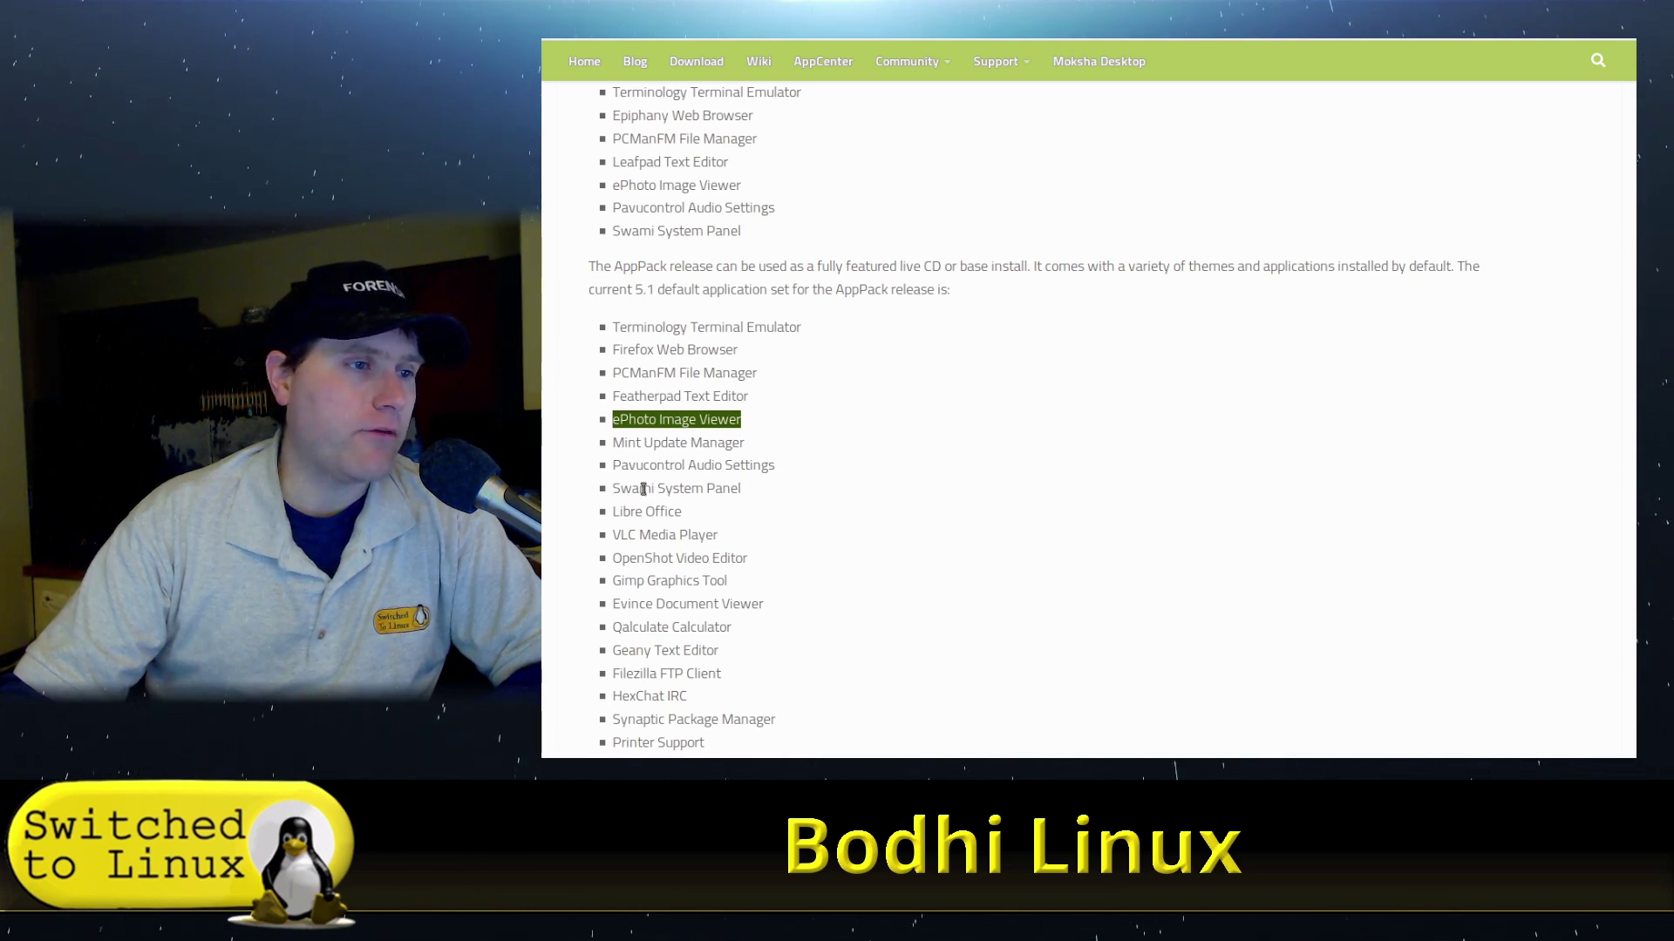
pyautogui.moveTo(620, 489); pyautogui.dragTo(788, 489)
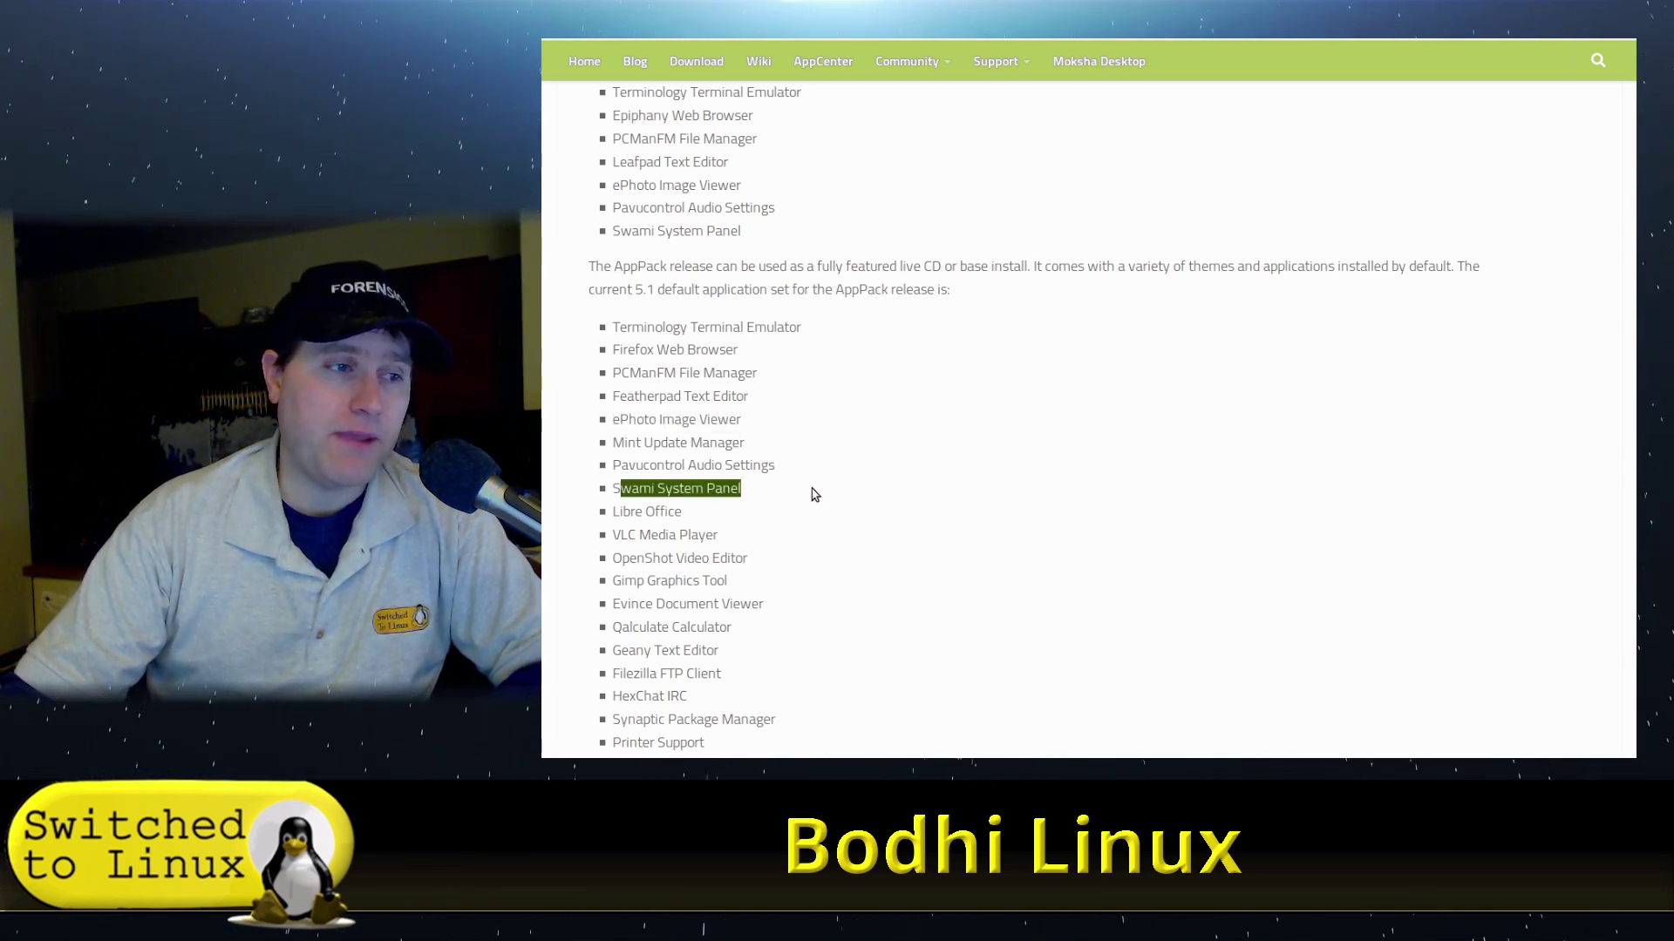
pyautogui.scroll(-1, 715, 528)
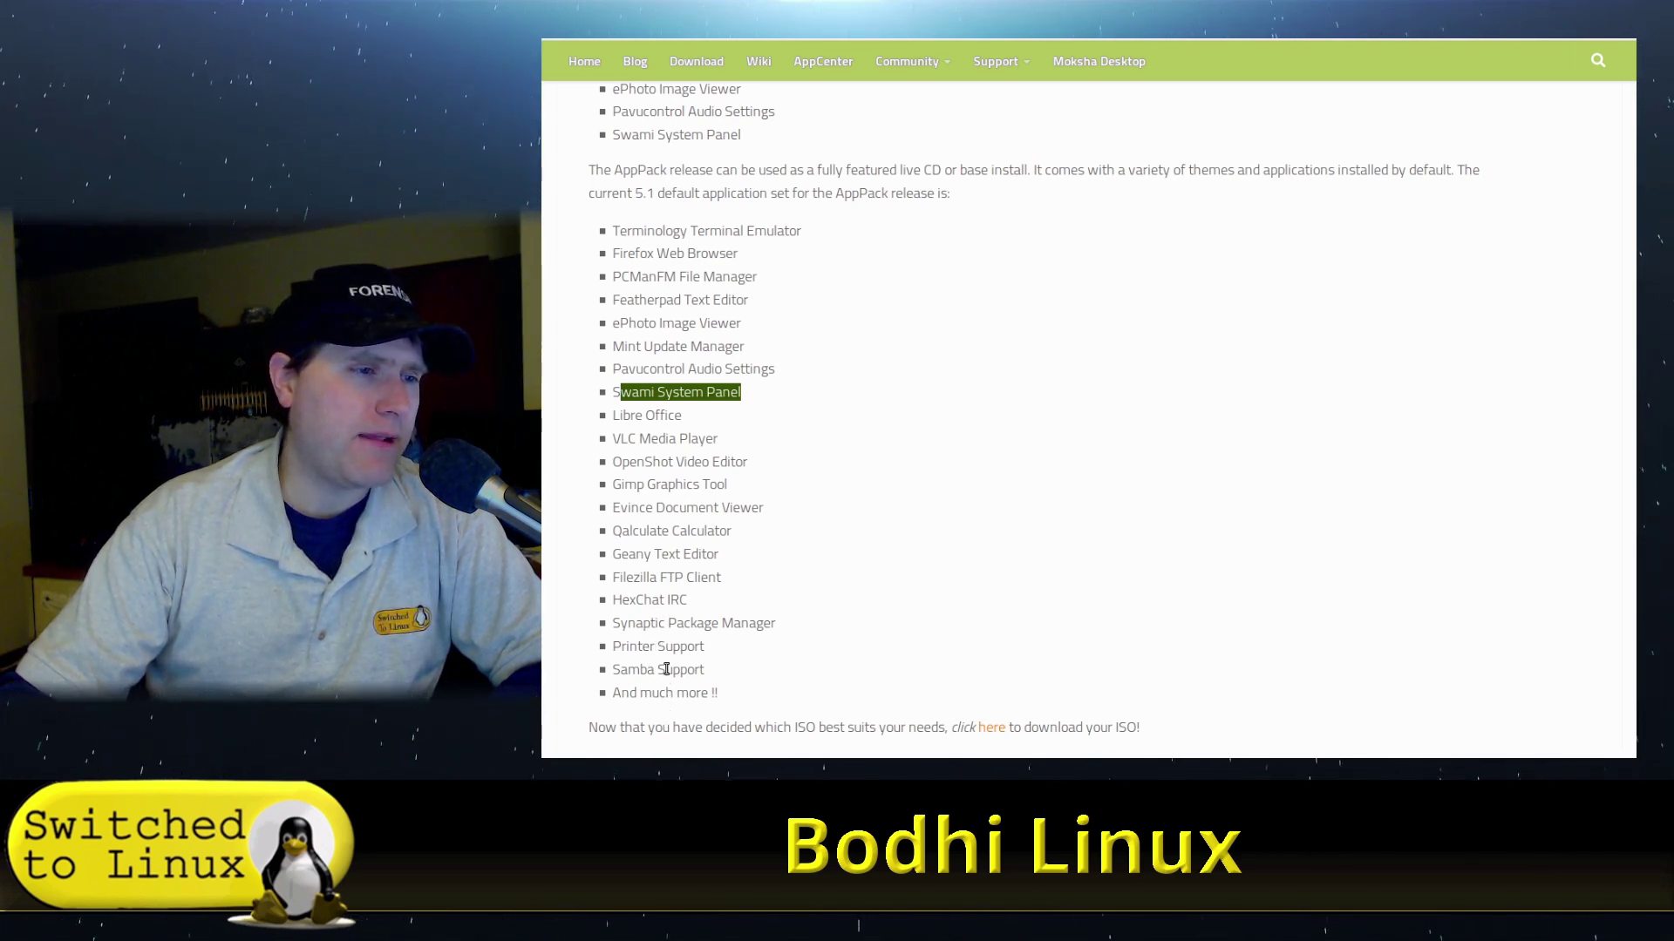
pyautogui.scroll(-3, 807, 667)
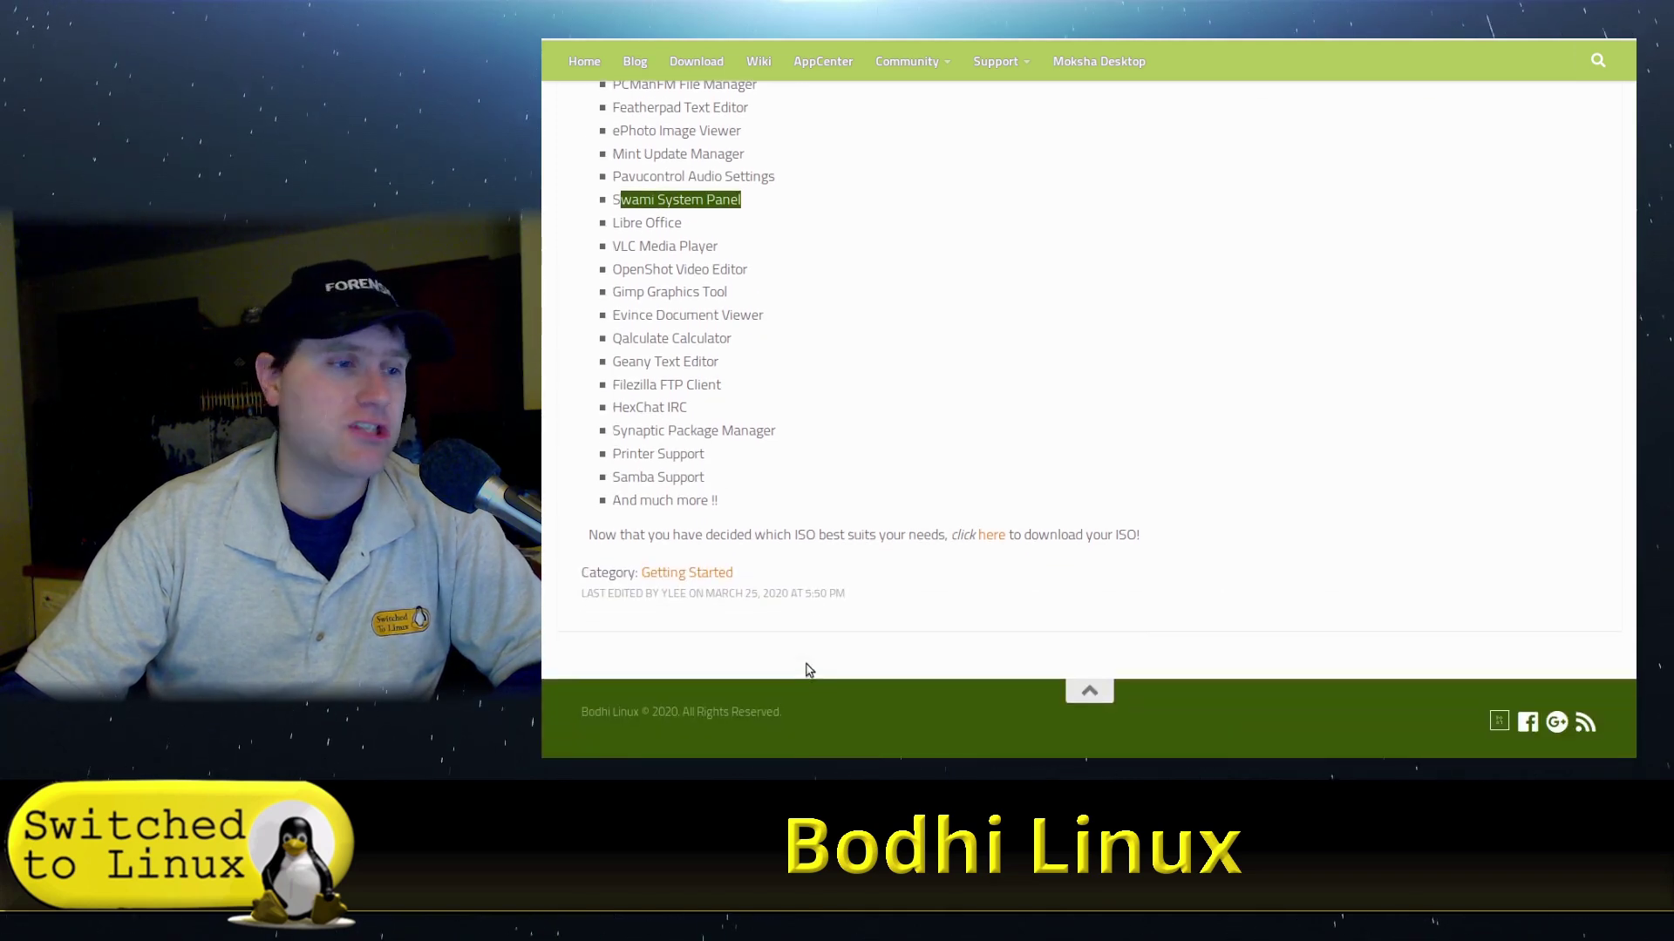
pyautogui.scroll(5, 811, 558)
pyautogui.scroll(15, 822, 542)
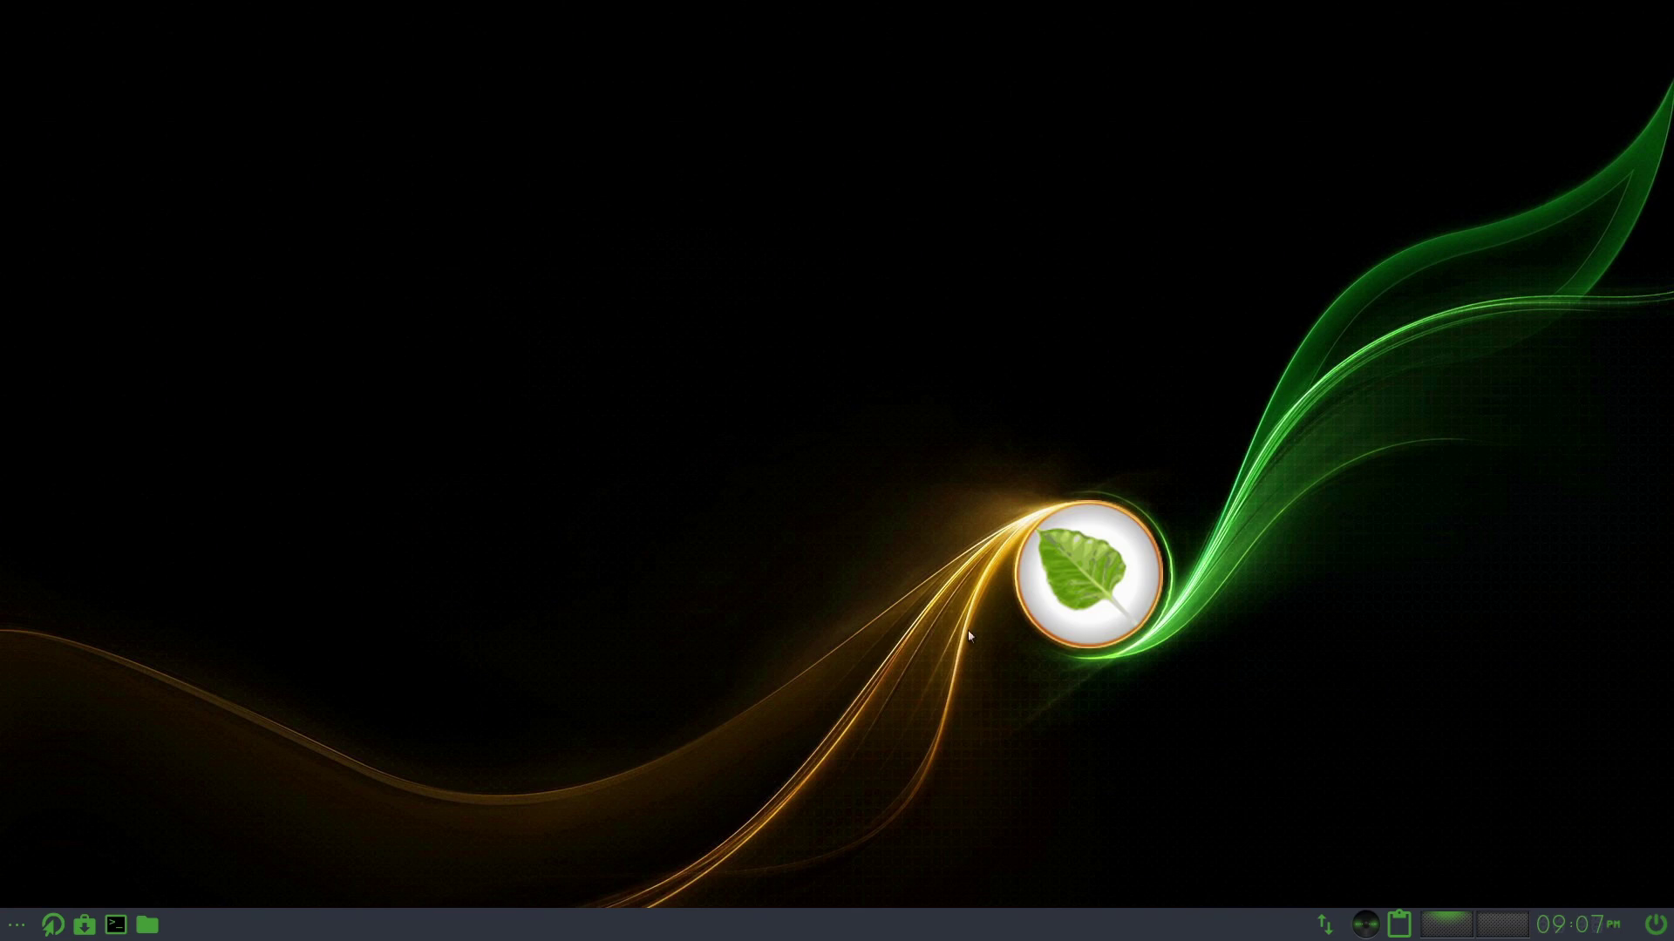
# Step: Browse the Applications submenus, then switch the Moksha theme from MokshaArcGreen to default
pyautogui.click(648, 335)
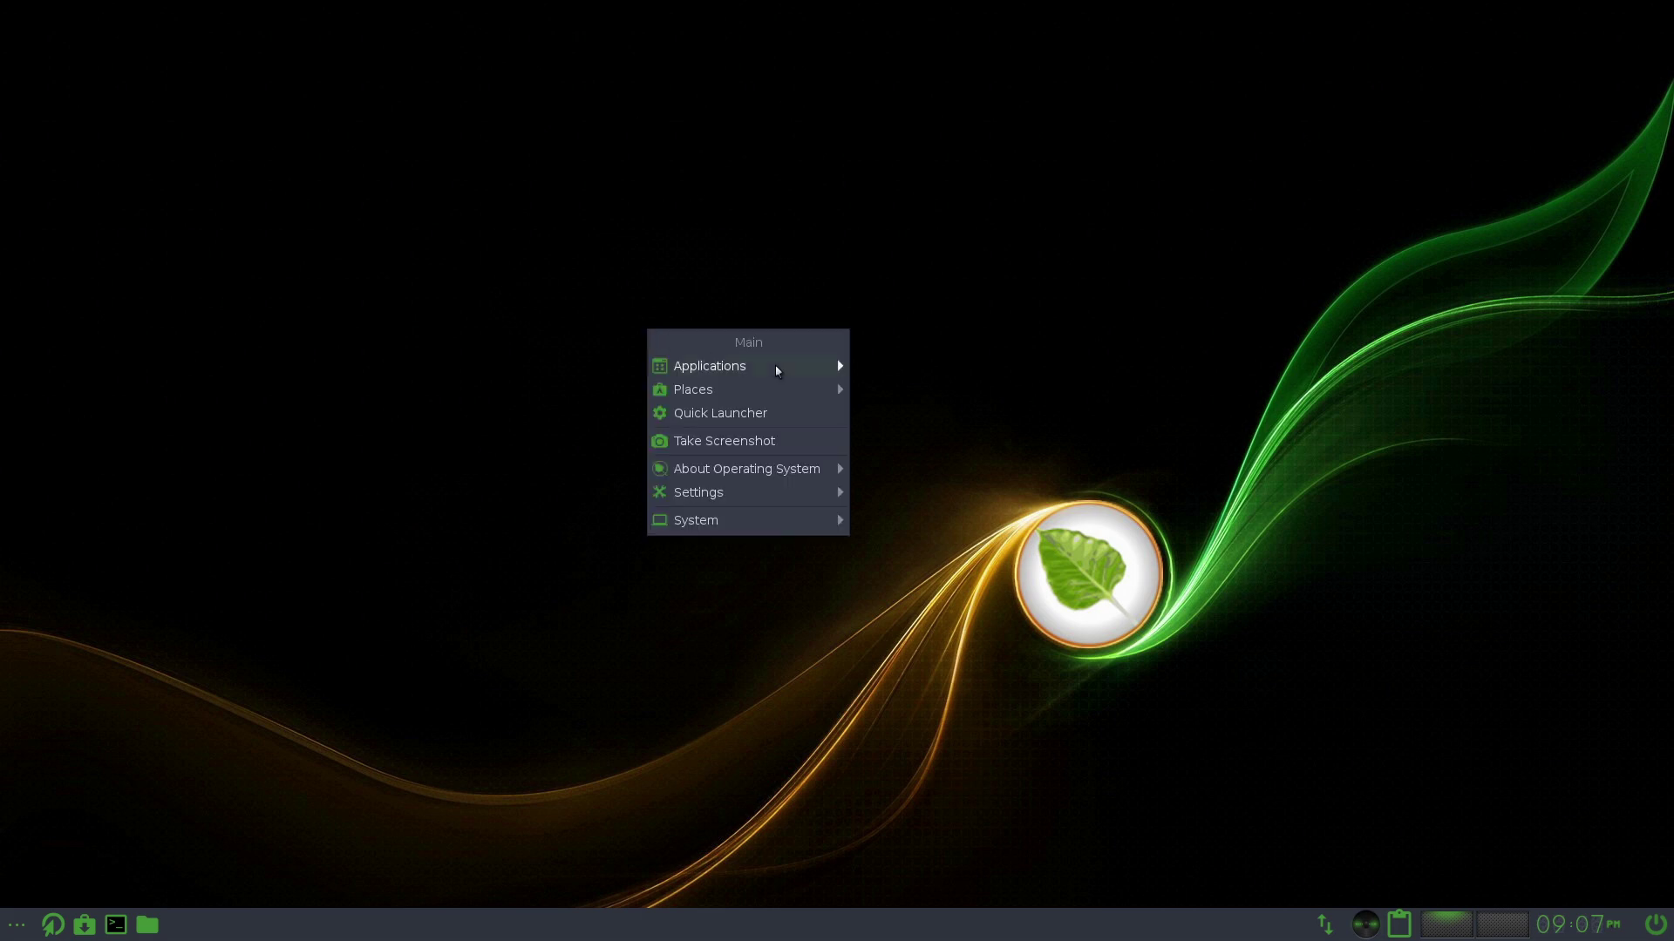
pyautogui.moveTo(776, 367)
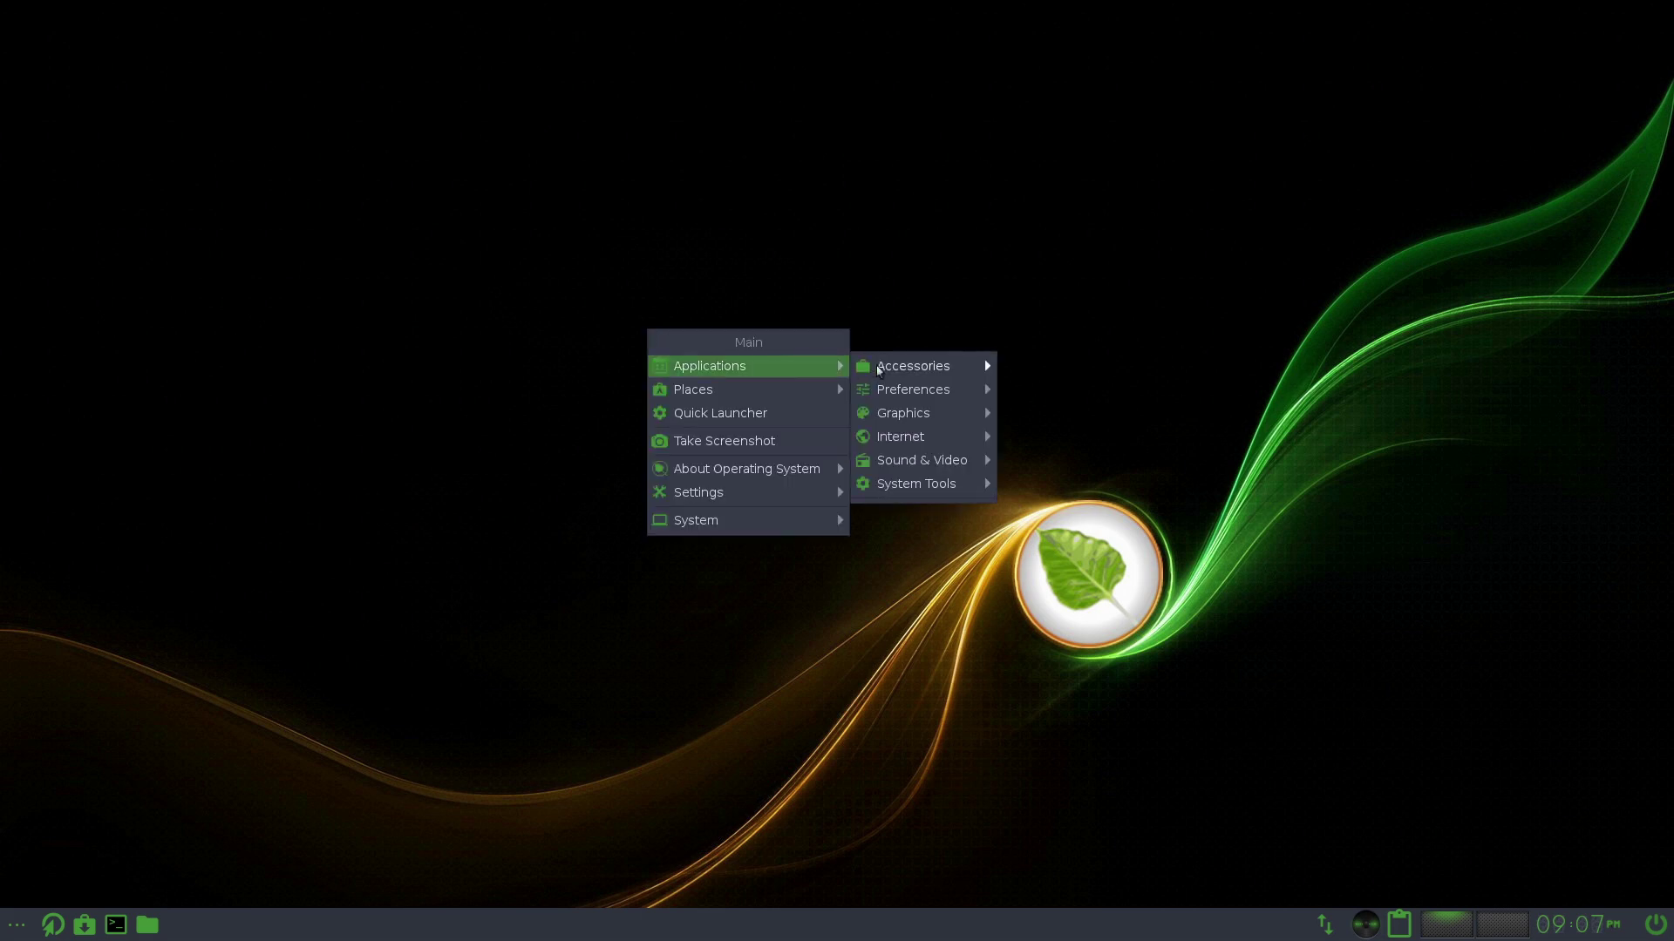
pyautogui.moveTo(924, 367)
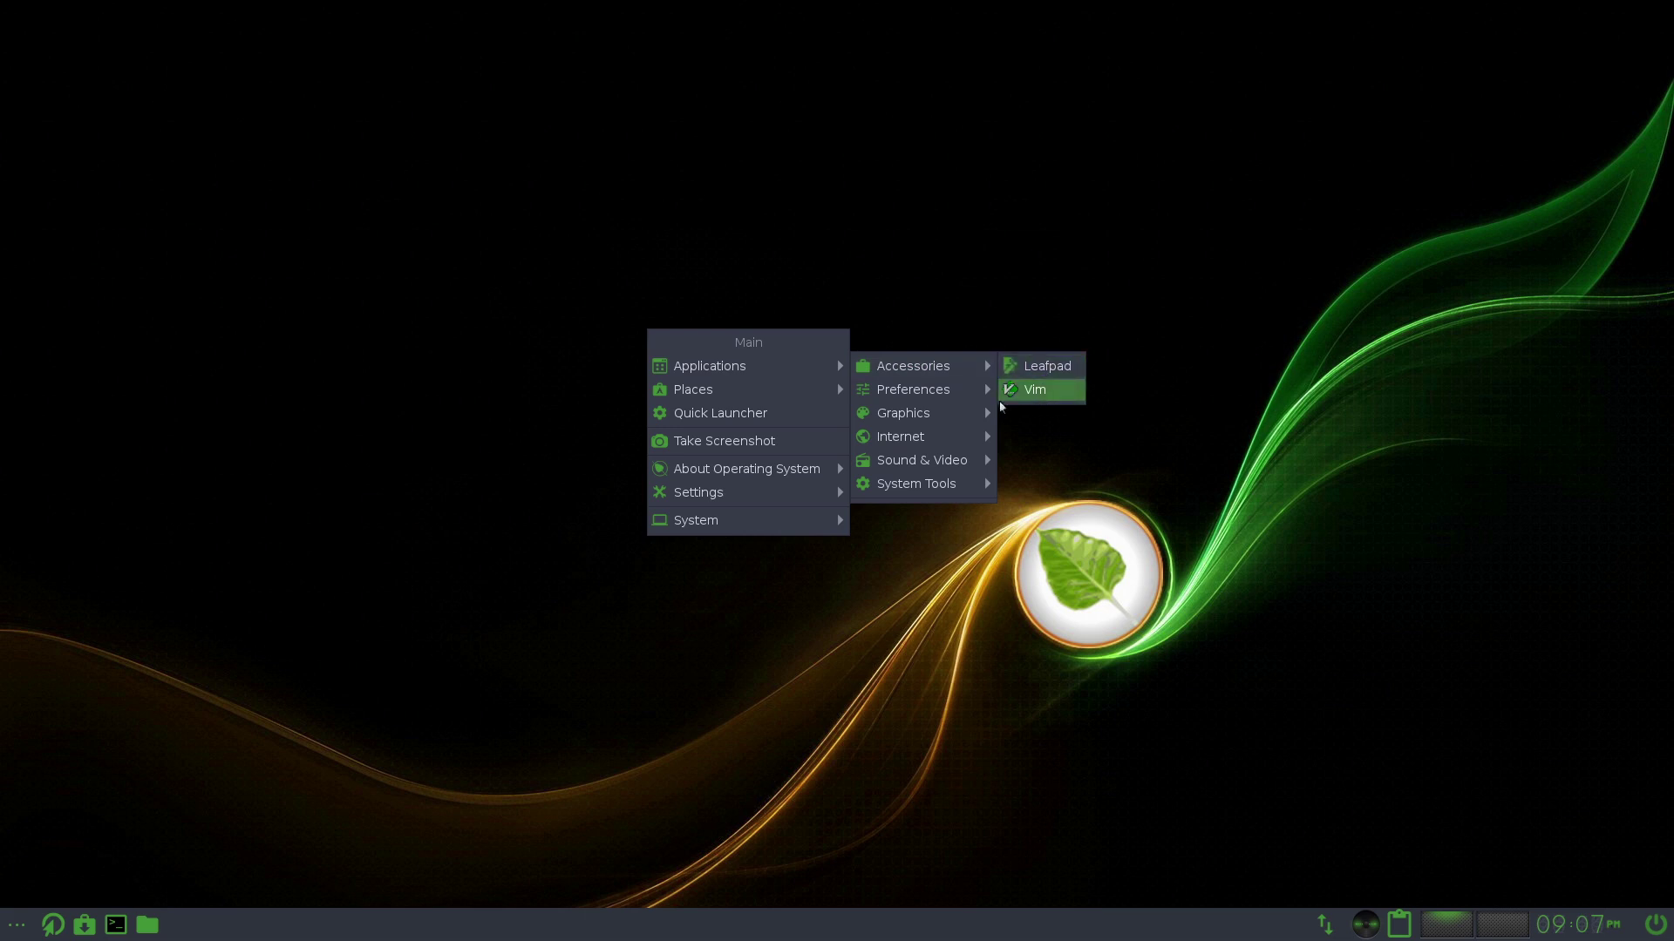
pyautogui.moveTo(976, 390)
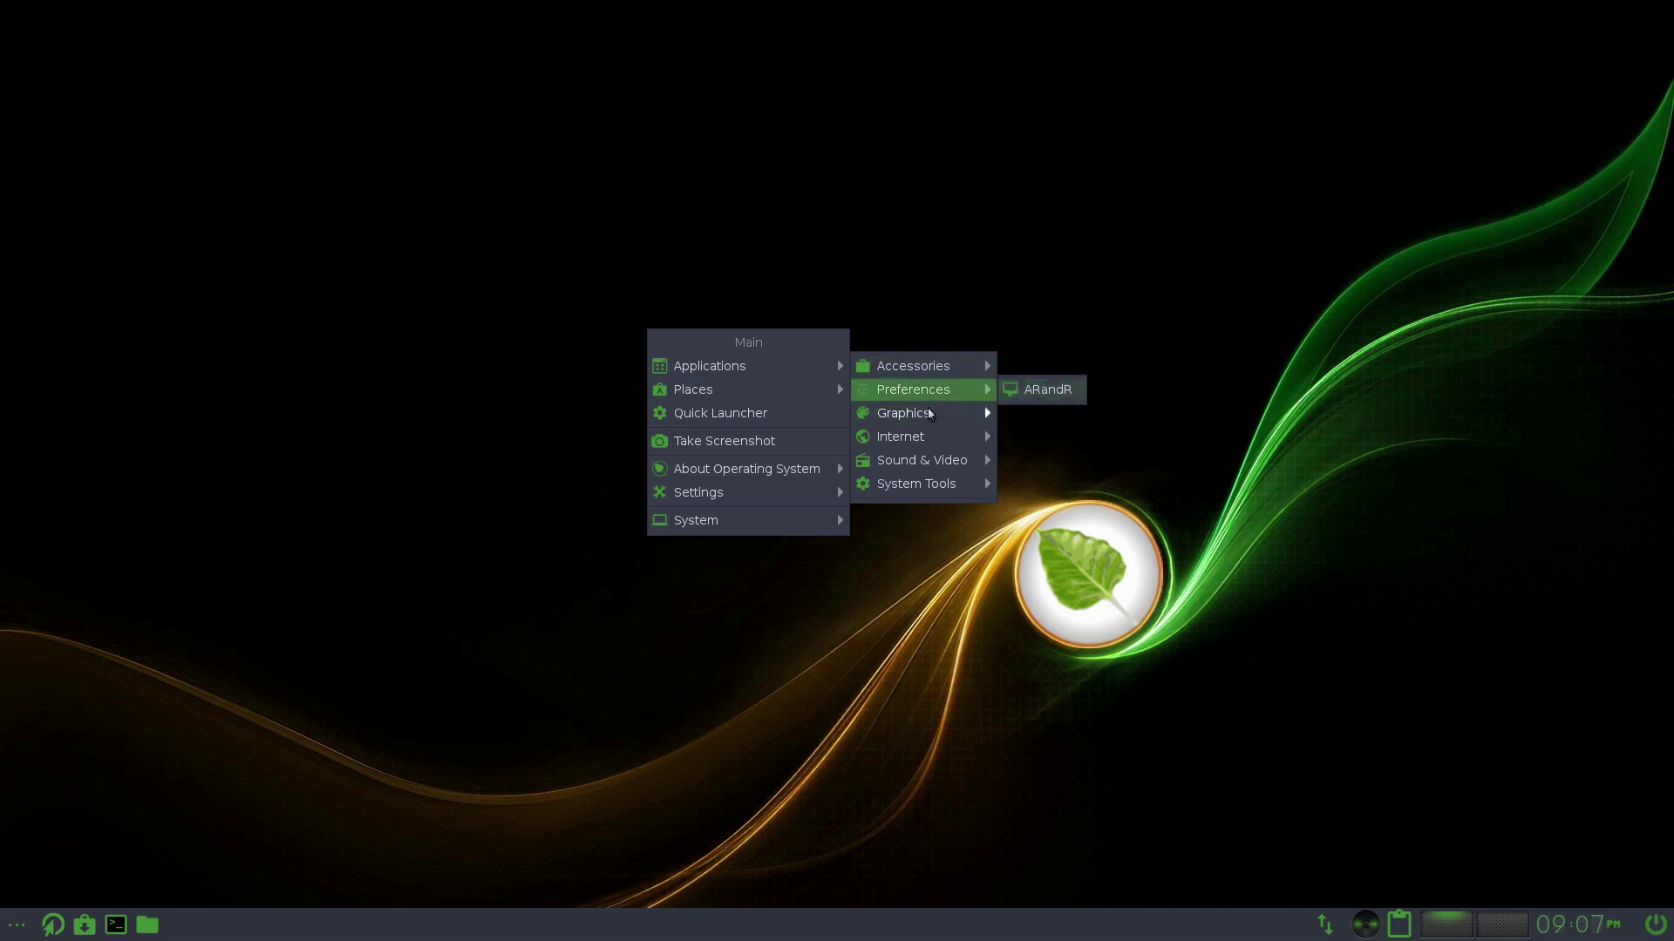
pyautogui.moveTo(952, 417)
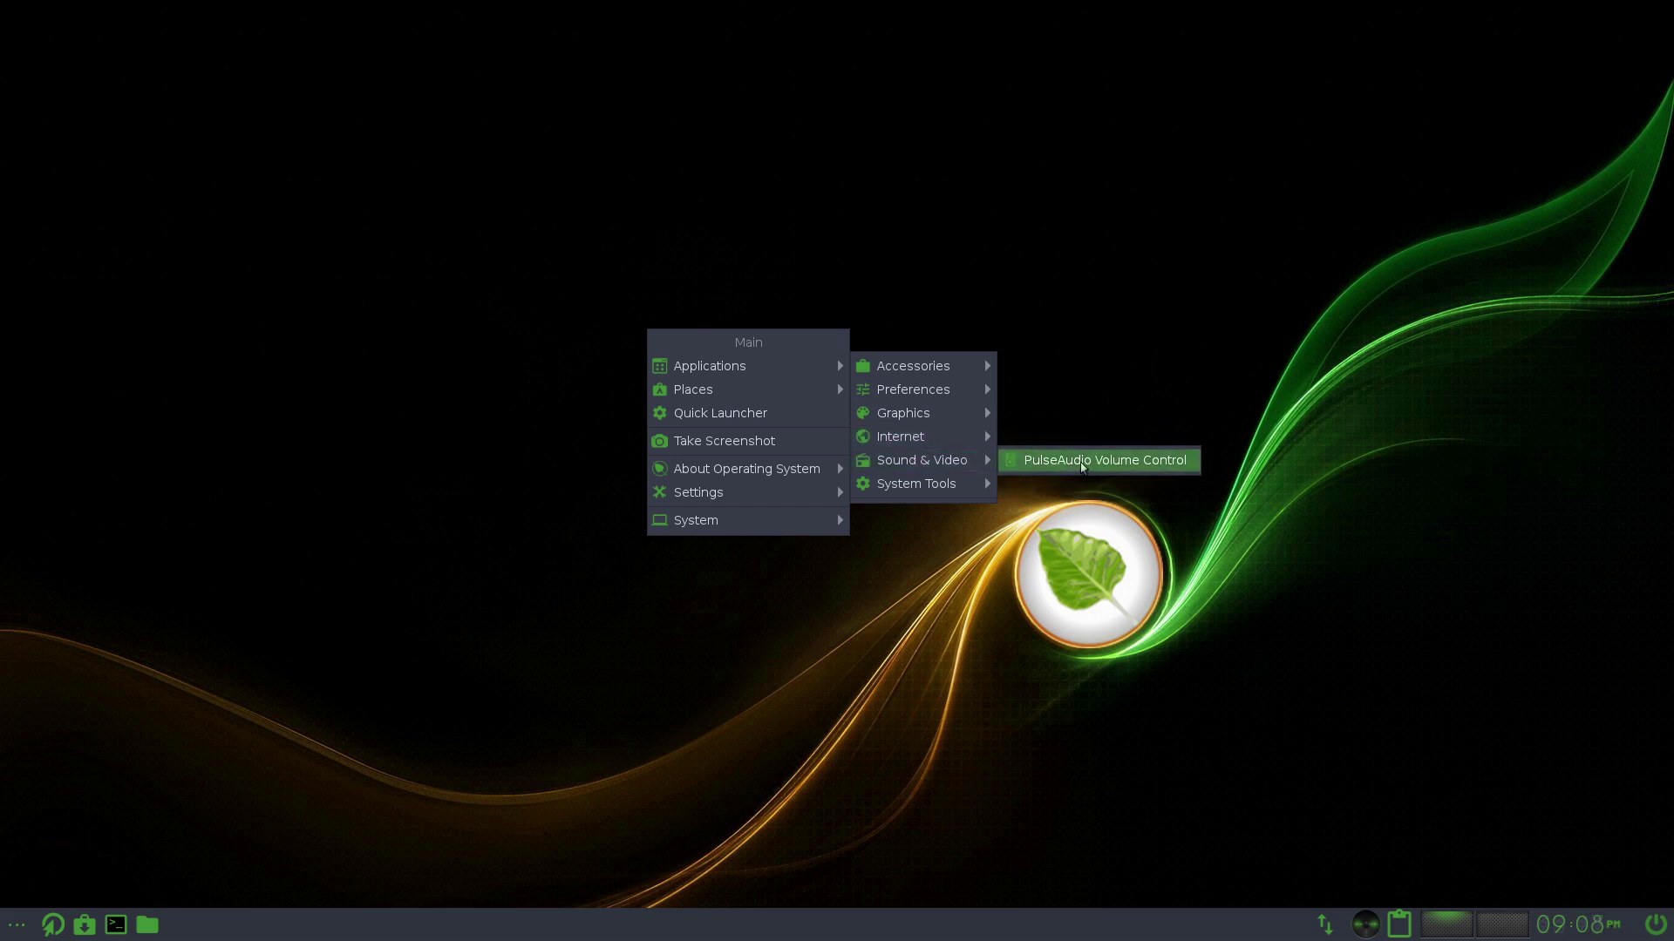
pyautogui.moveTo(986, 485)
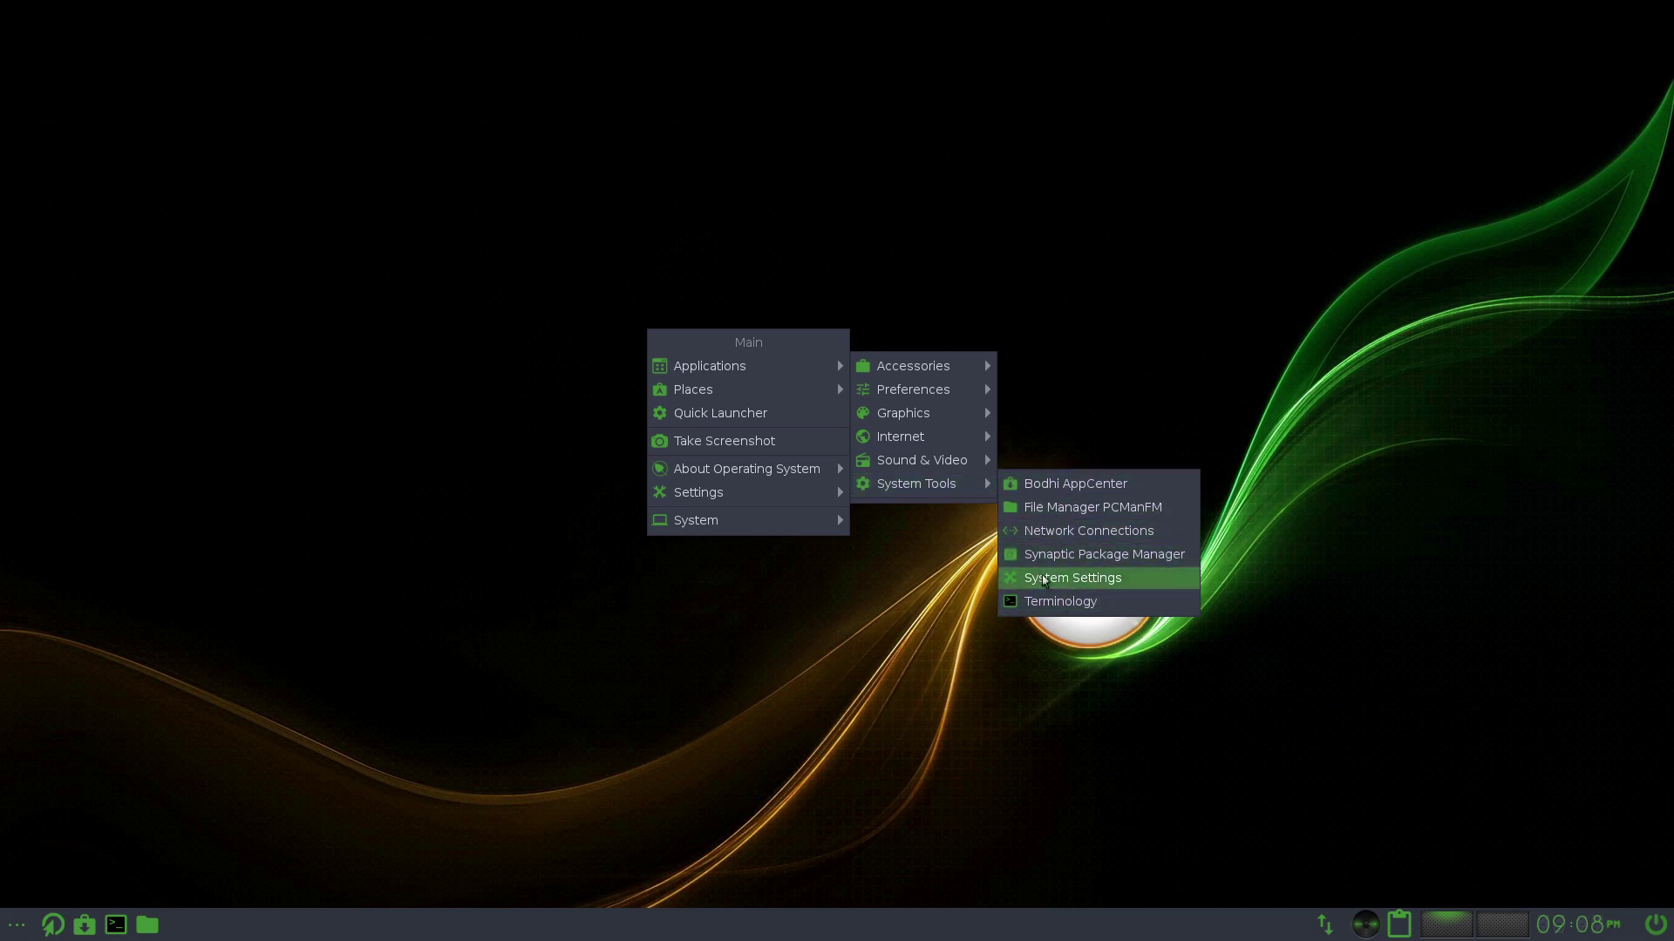
pyautogui.moveTo(789, 499)
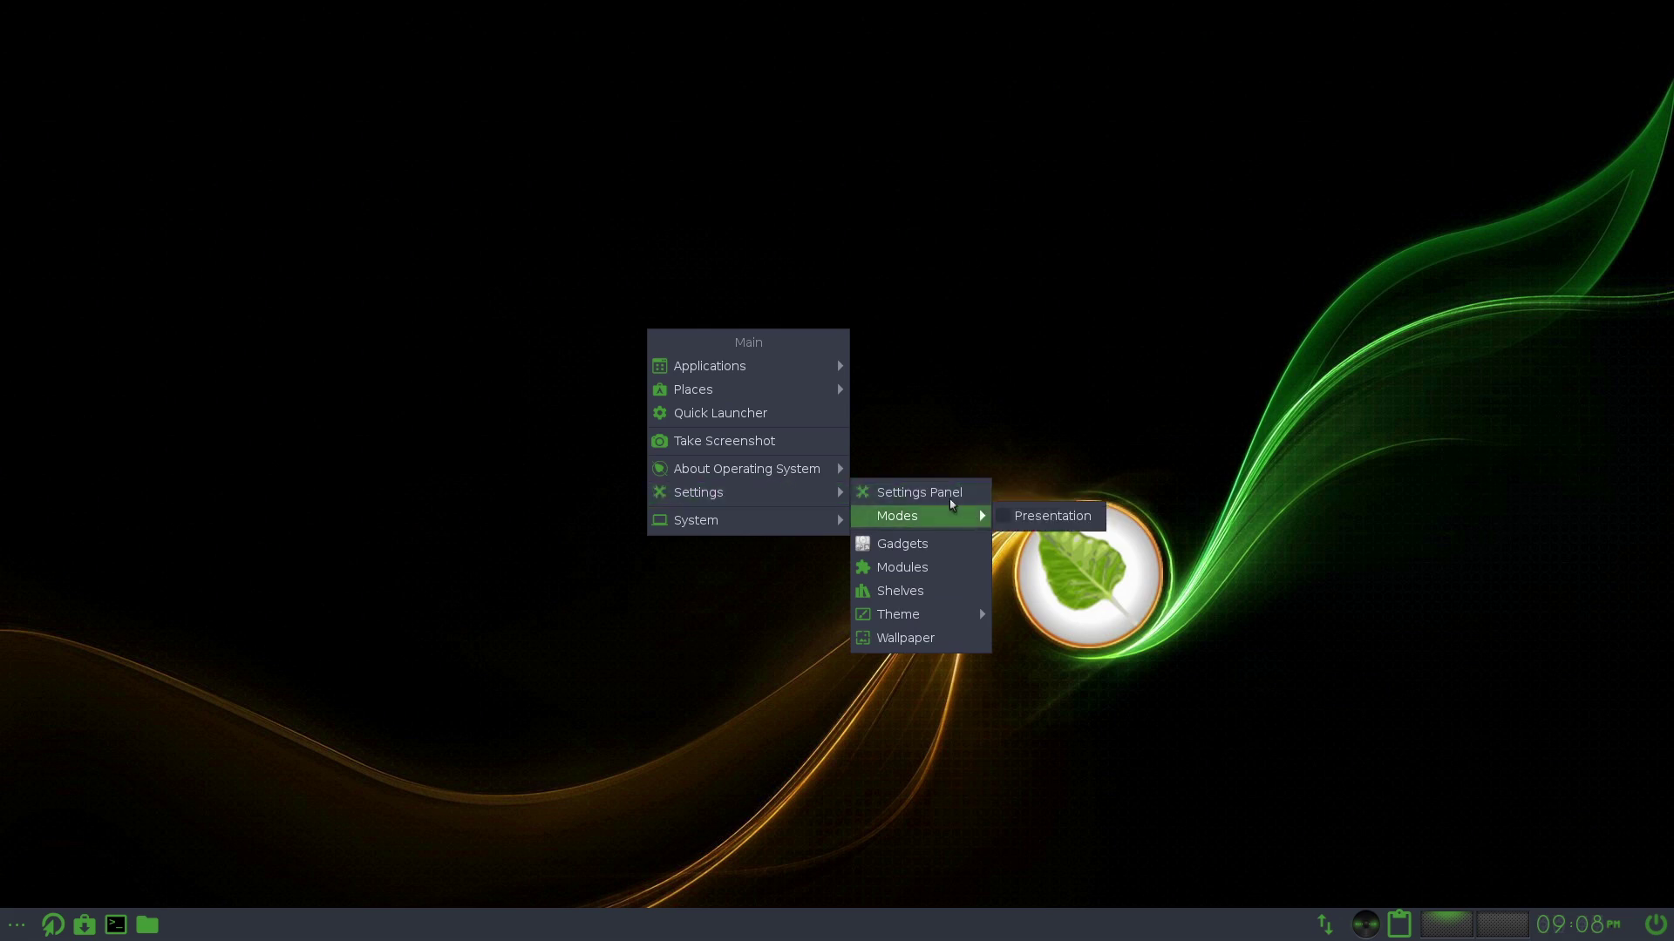
pyautogui.moveTo(947, 520)
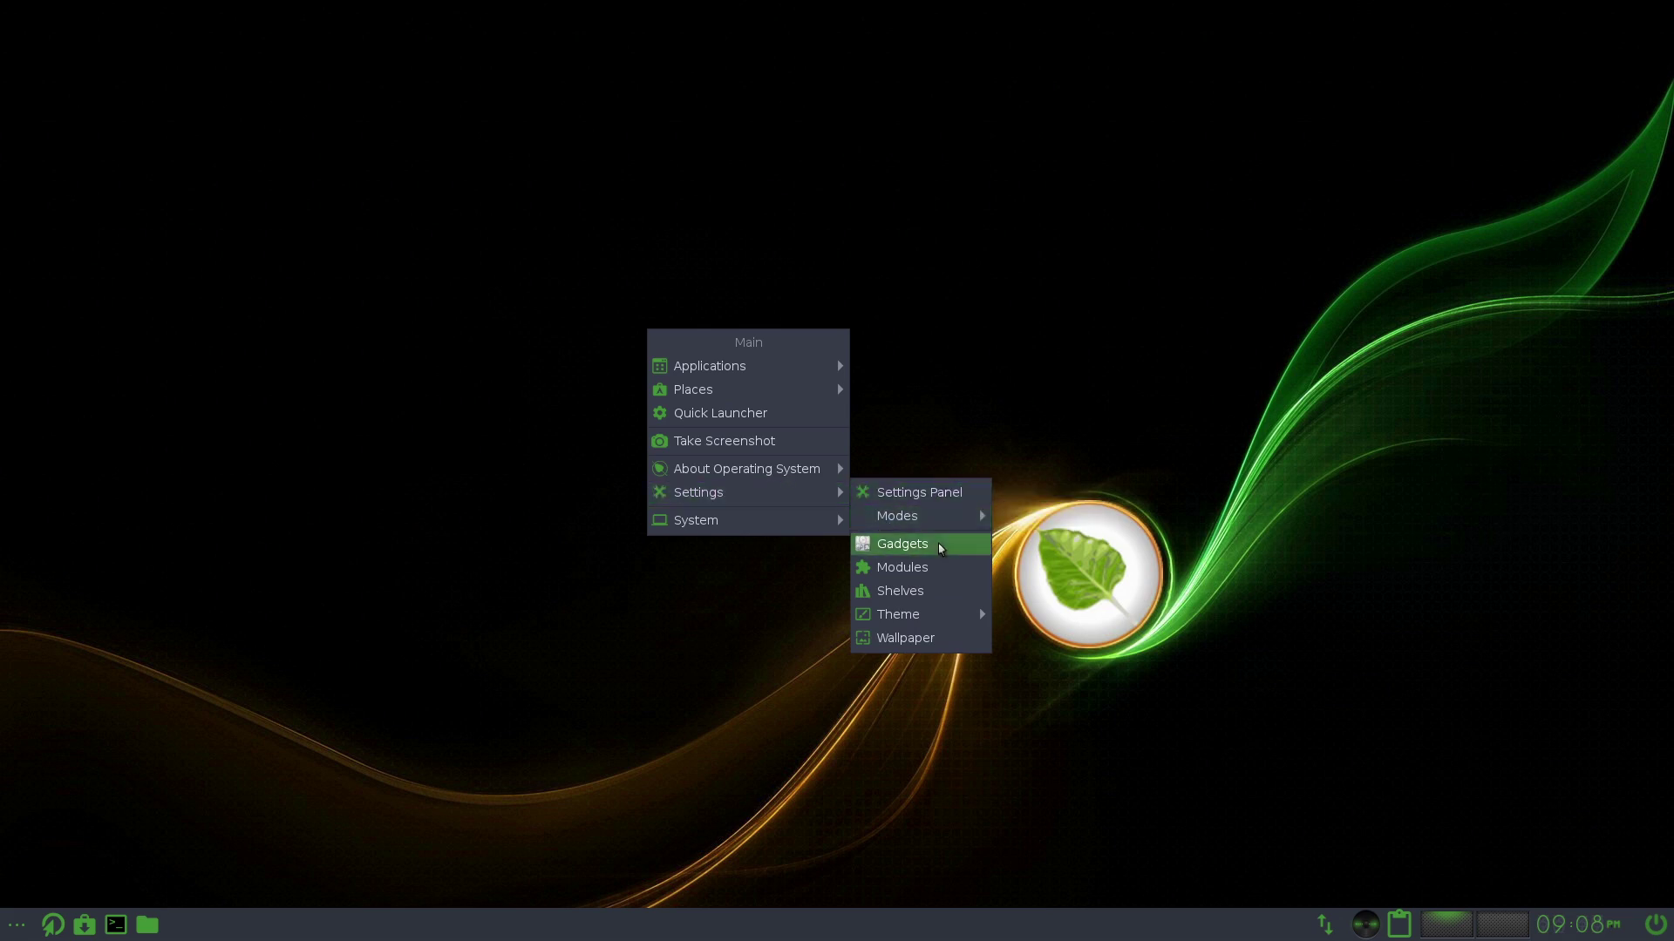
pyautogui.moveTo(919, 618)
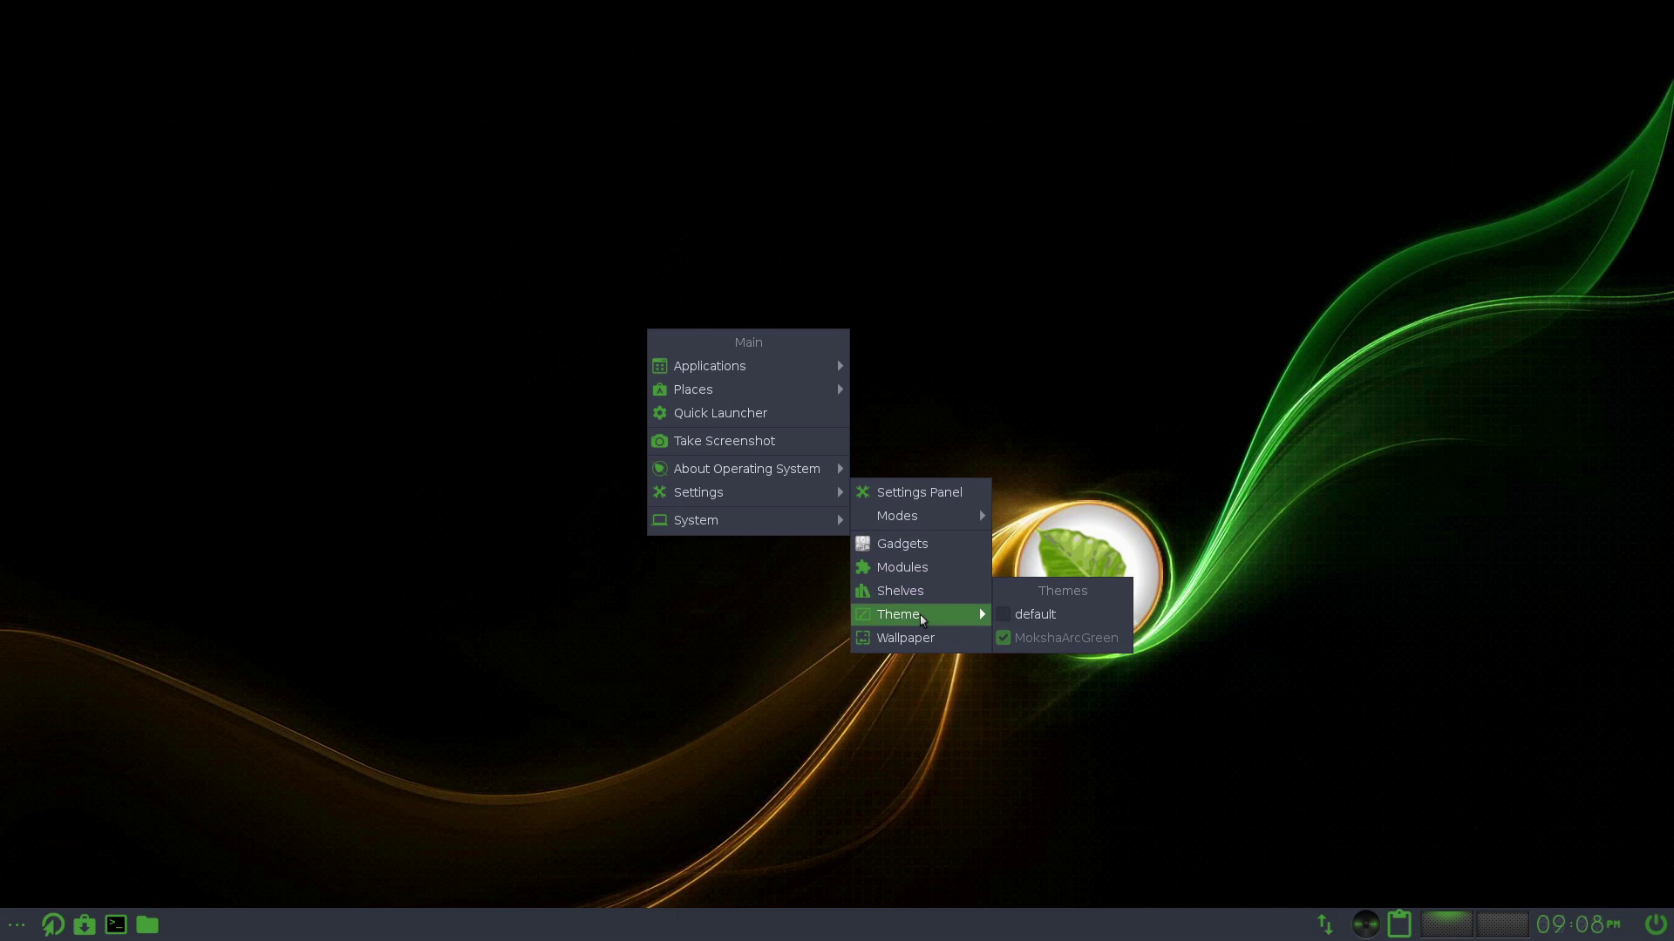
pyautogui.click(1033, 616)
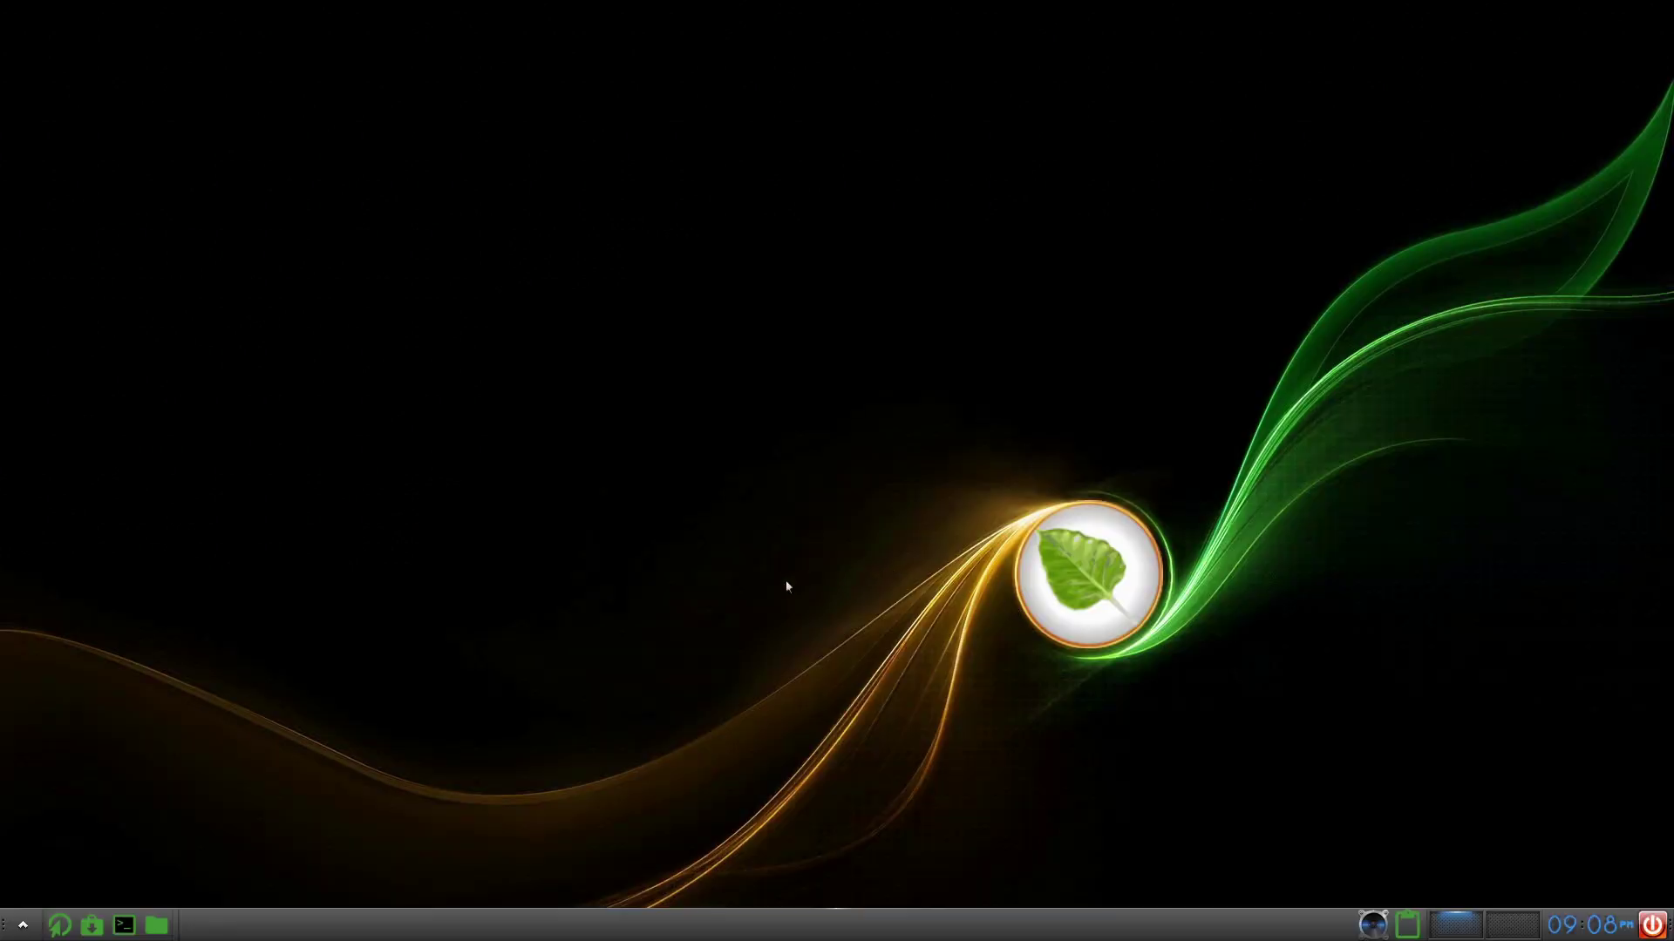
# Step: Switch the desktop theme back to MokshaArcGreen from the main menu
pyautogui.click(59, 926)
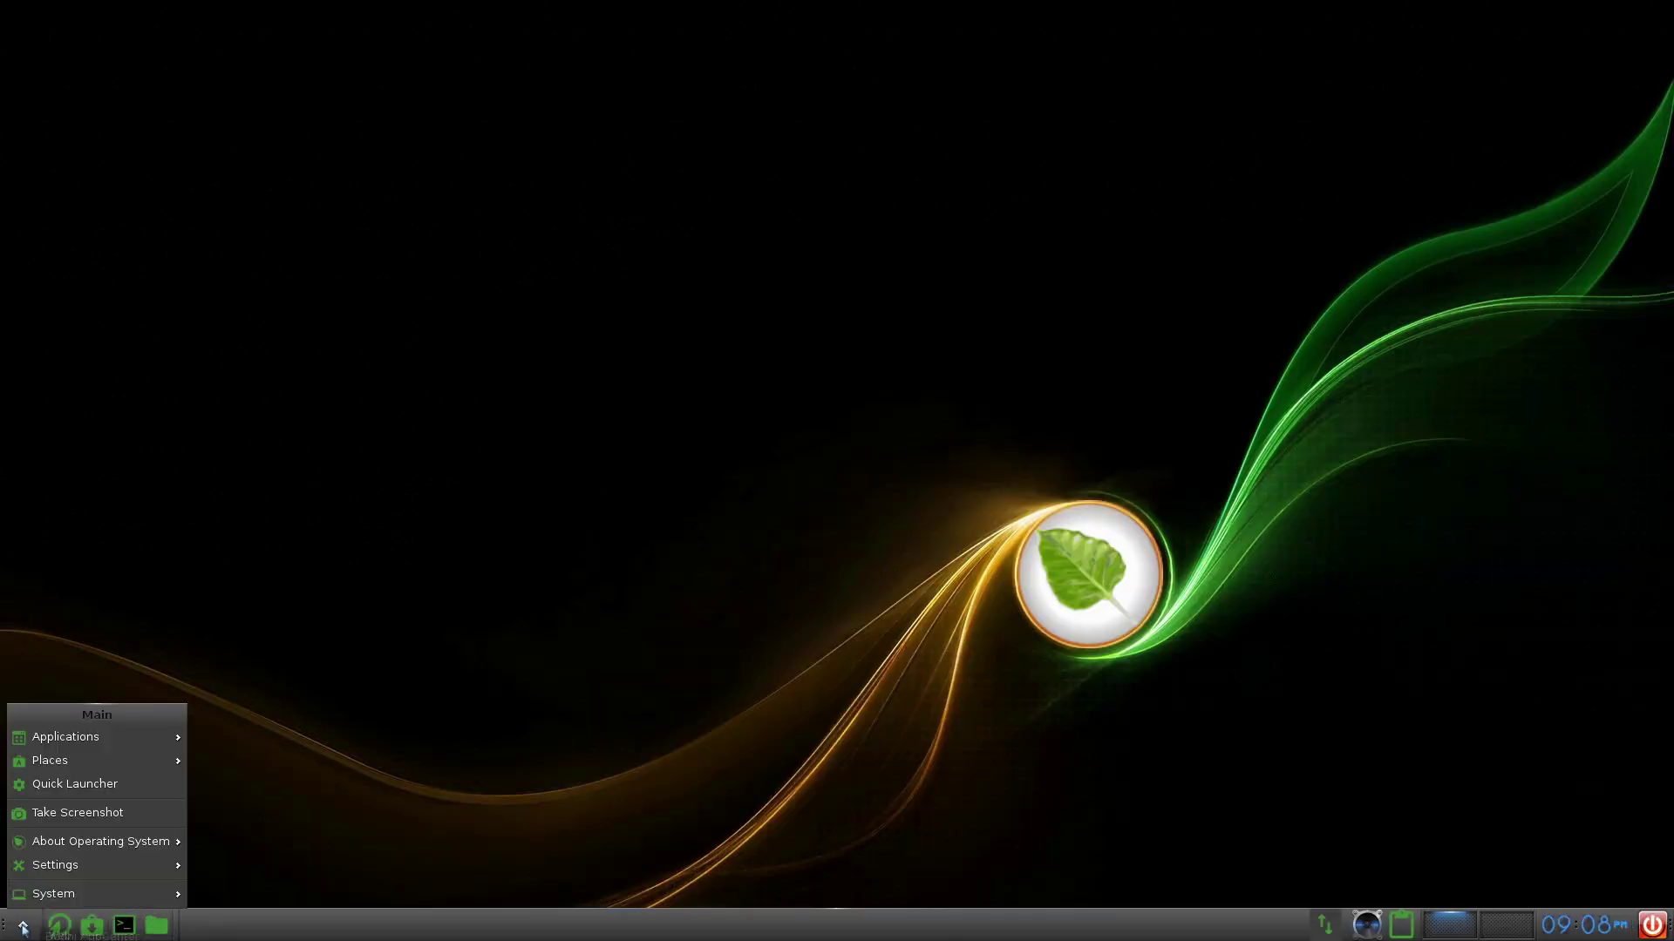
pyautogui.click(783, 524)
pyautogui.click(783, 524)
pyautogui.moveTo(876, 710)
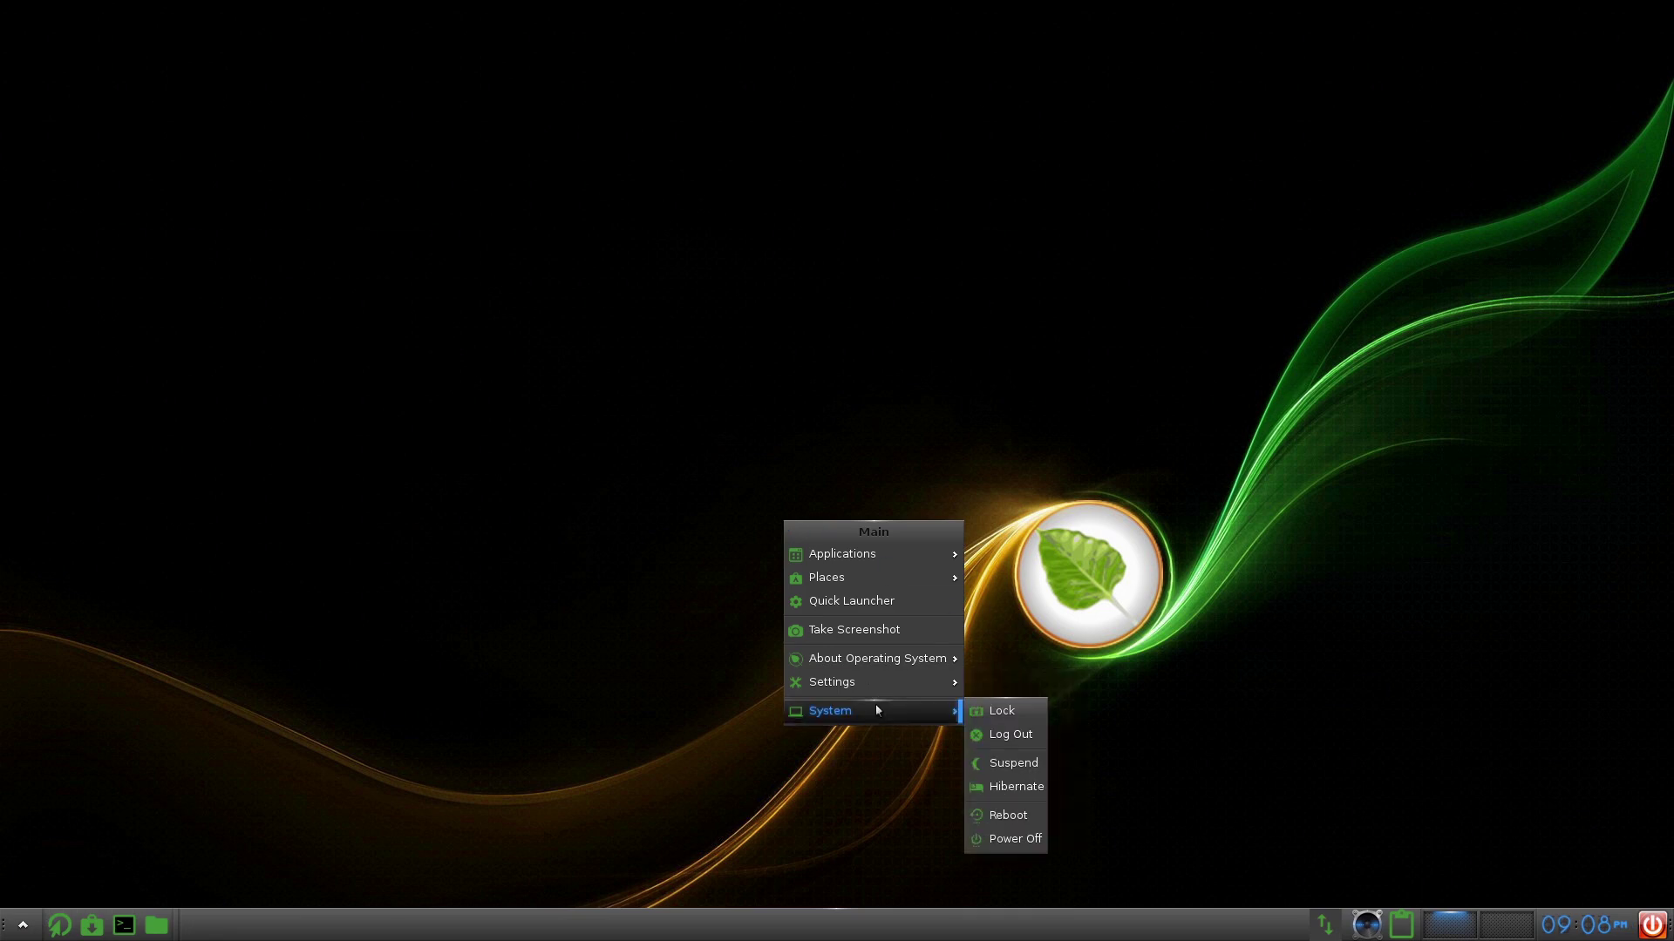
pyautogui.moveTo(910, 683)
pyautogui.moveTo(1046, 804)
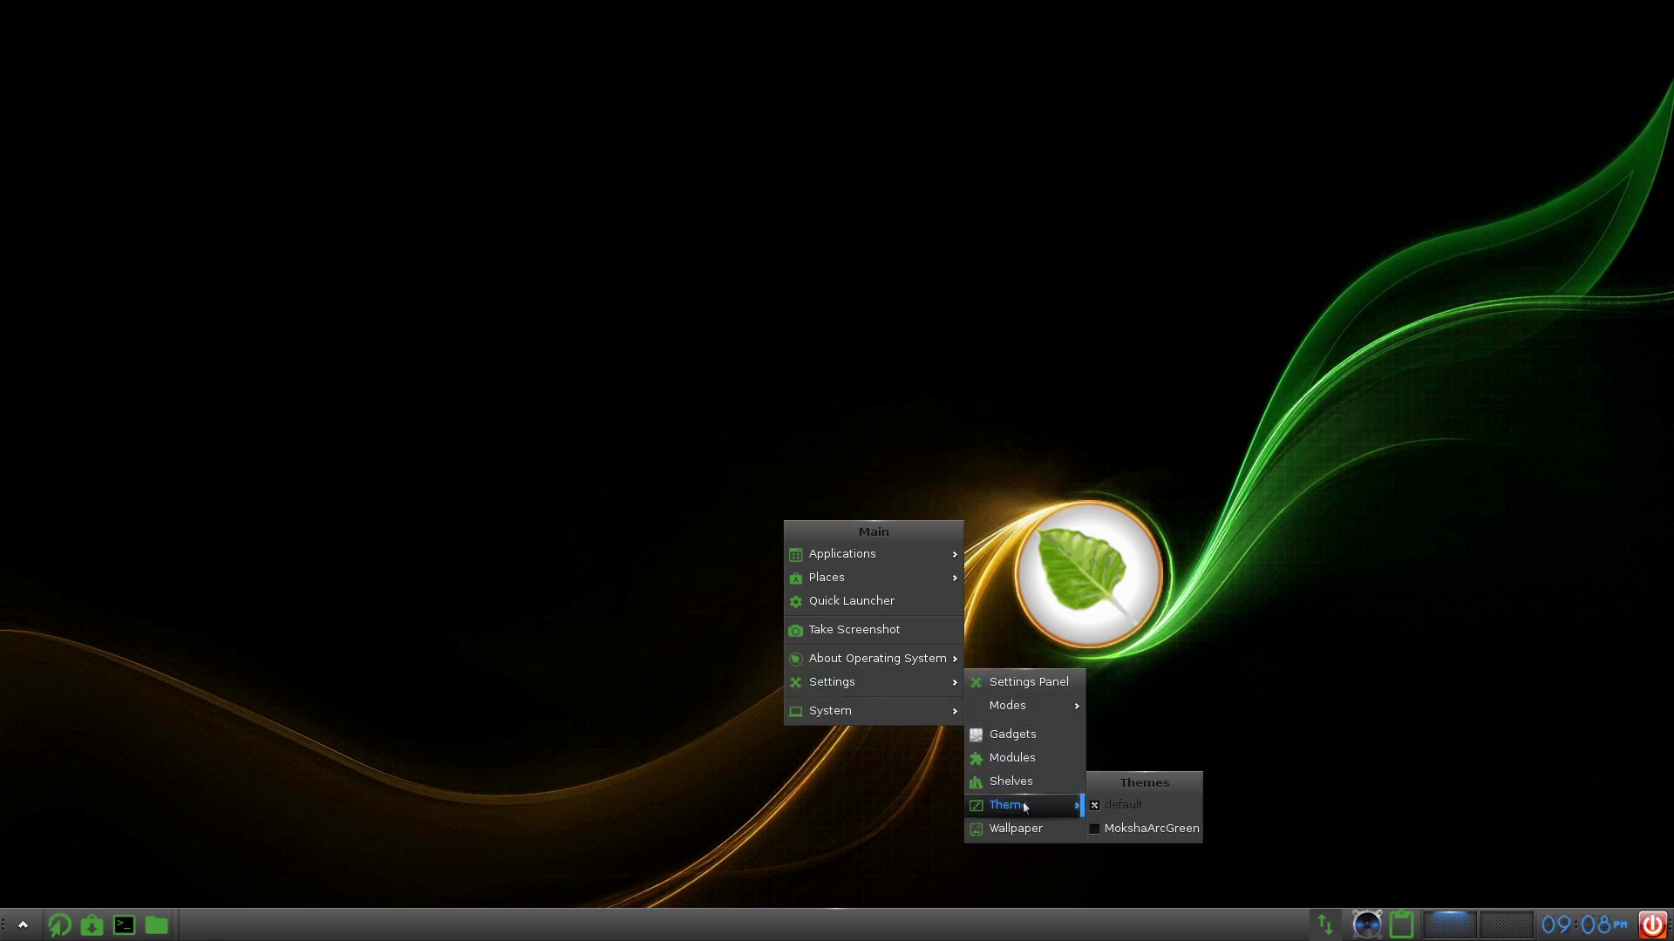
pyautogui.click(1105, 829)
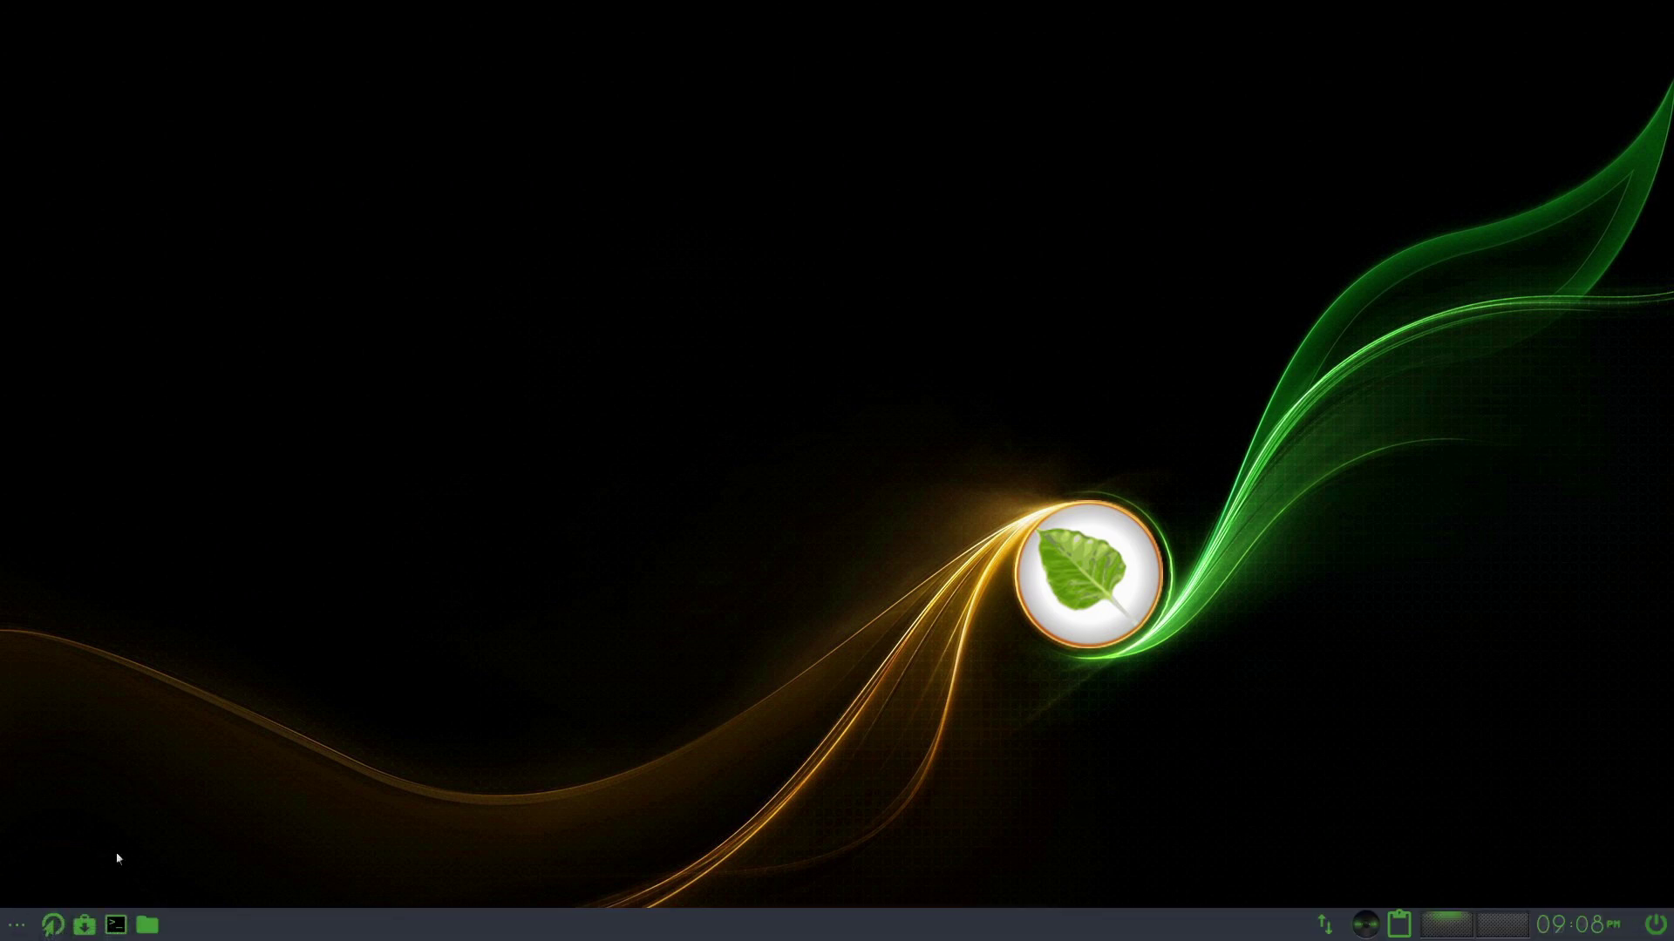
# Step: Open Wallpaper Settings from the main menu's Settings submenu
pyautogui.click(784, 645)
pyautogui.moveTo(795, 786)
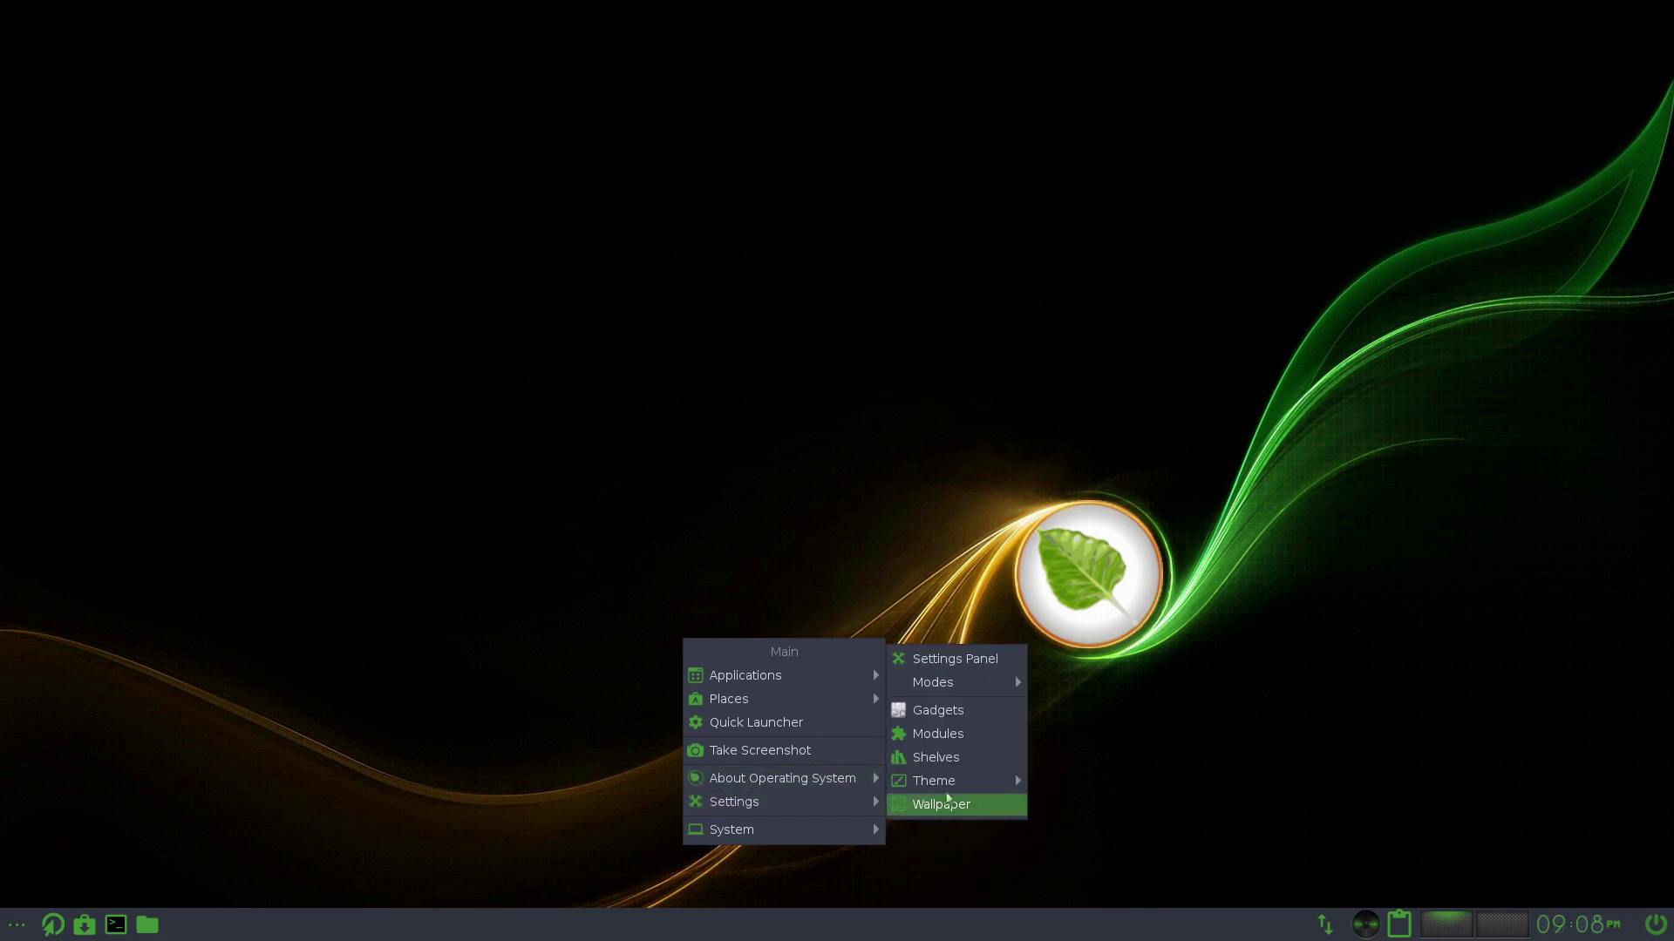
pyautogui.click(947, 802)
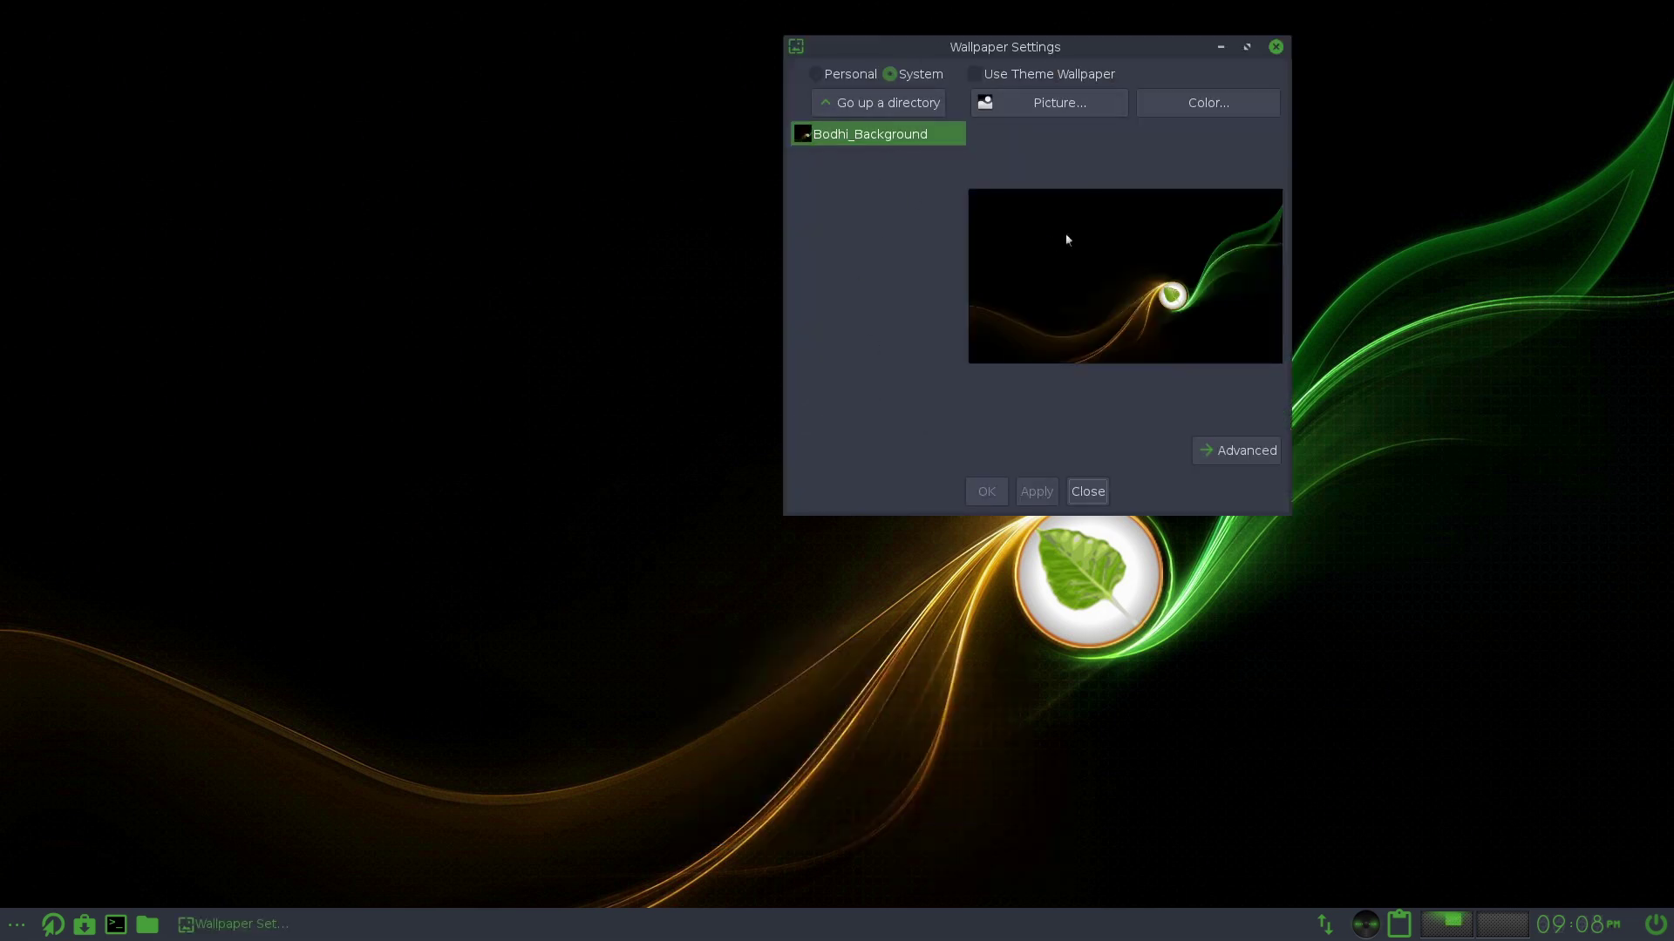
pyautogui.click(1019, 77)
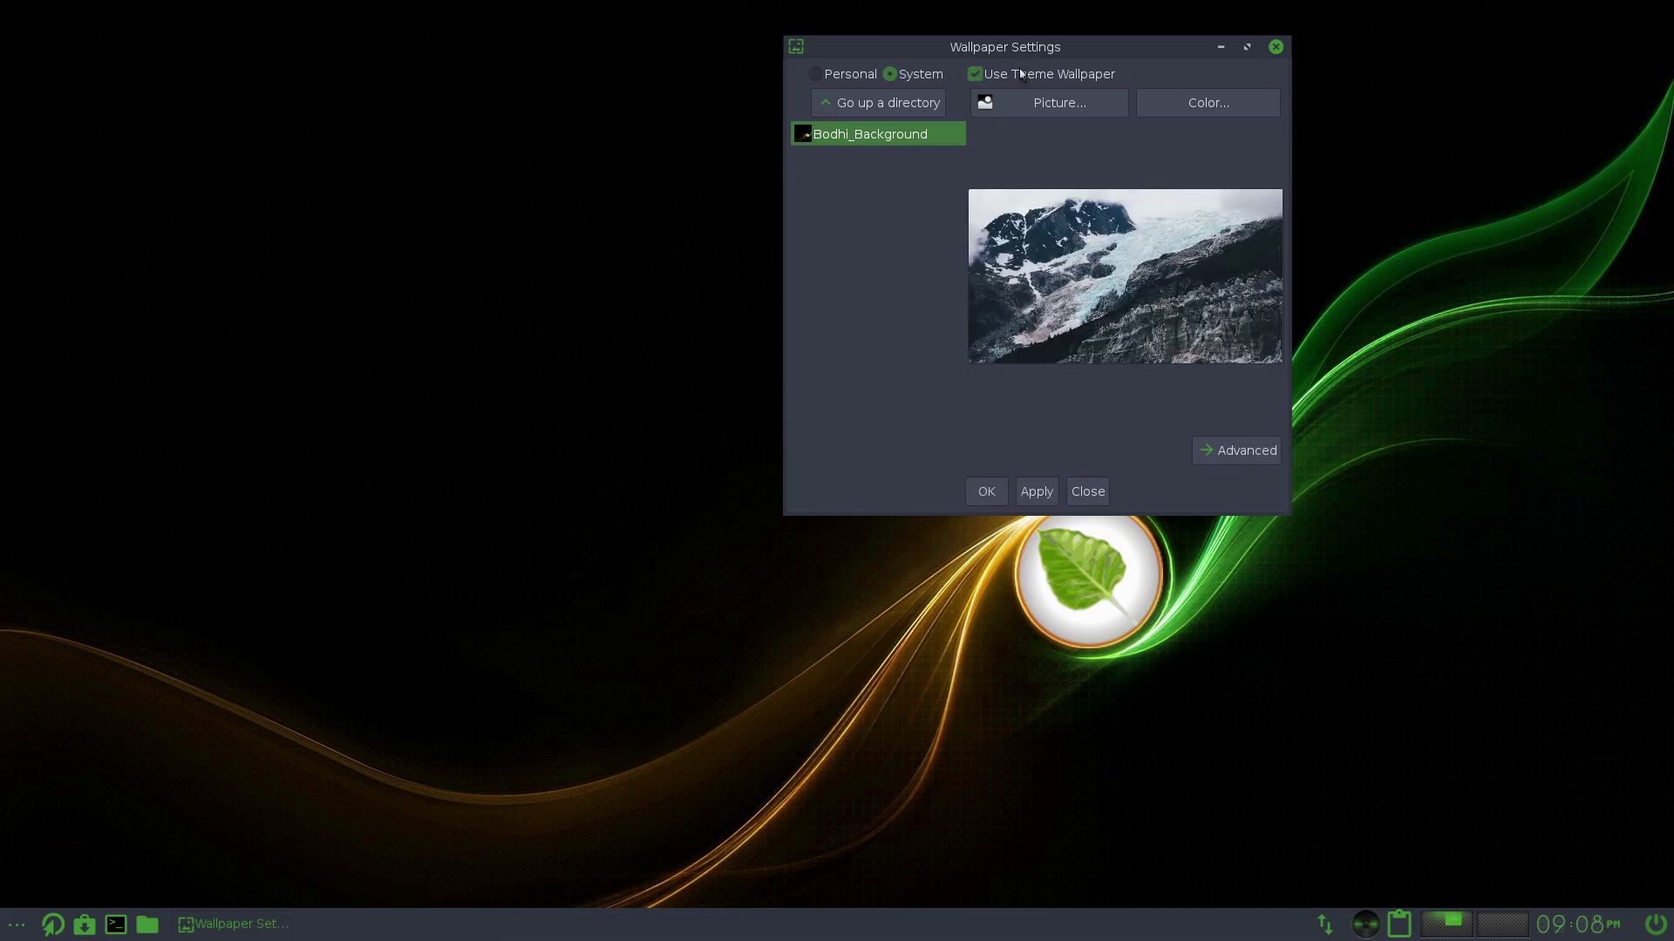
pyautogui.click(1020, 74)
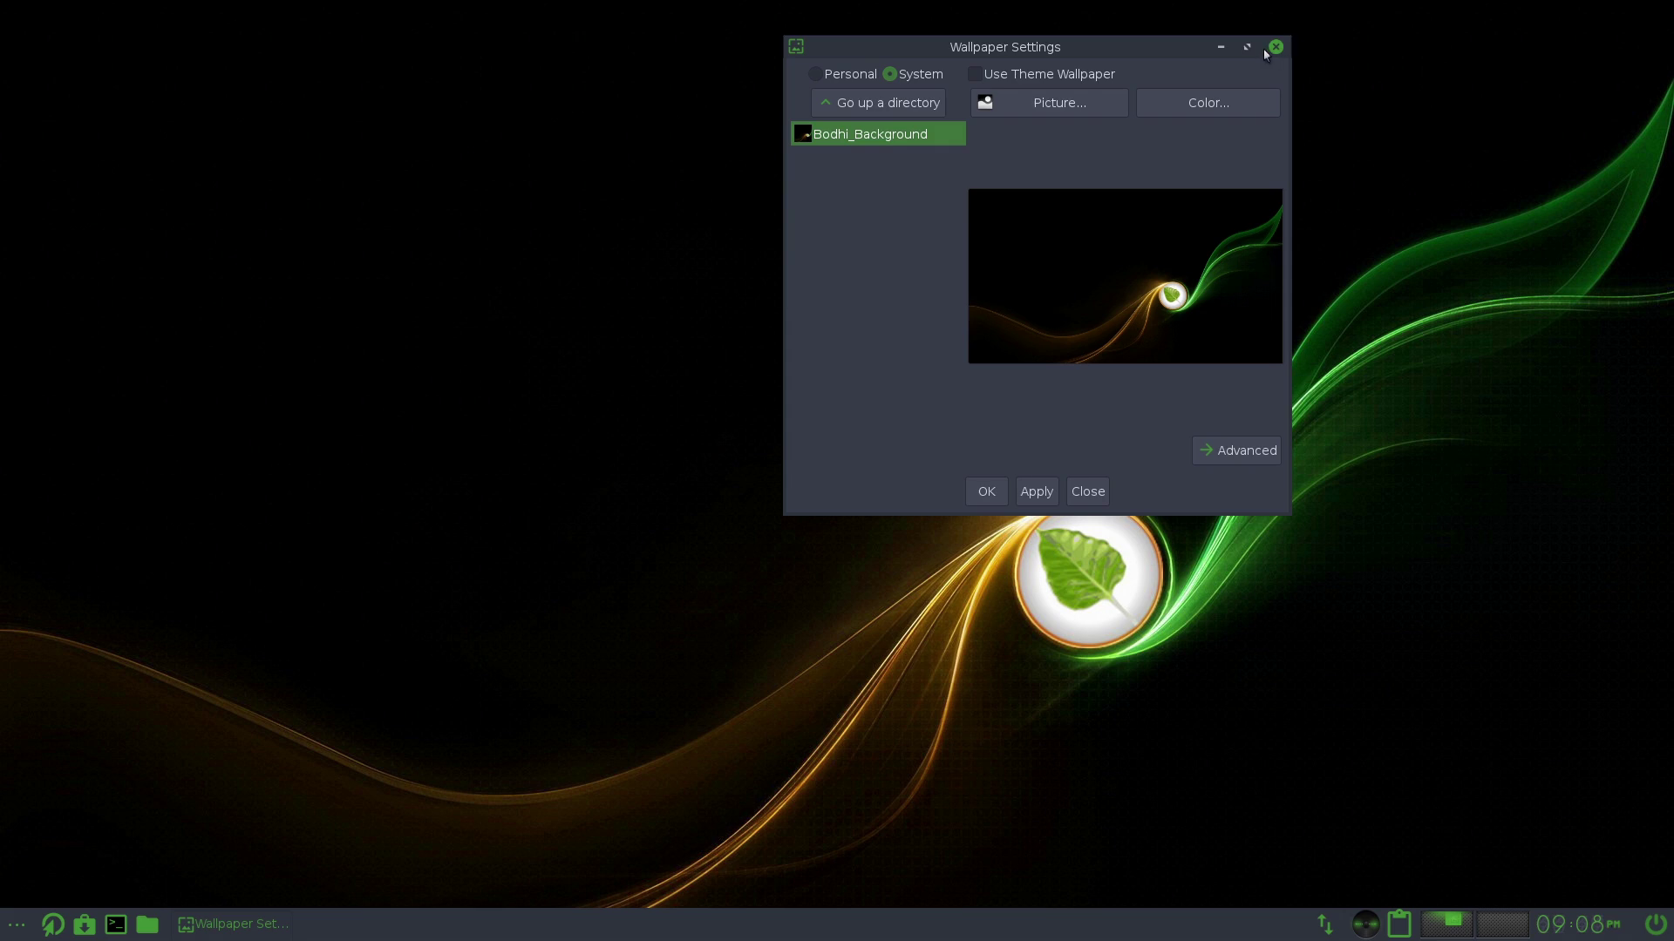
pyautogui.click(1273, 48)
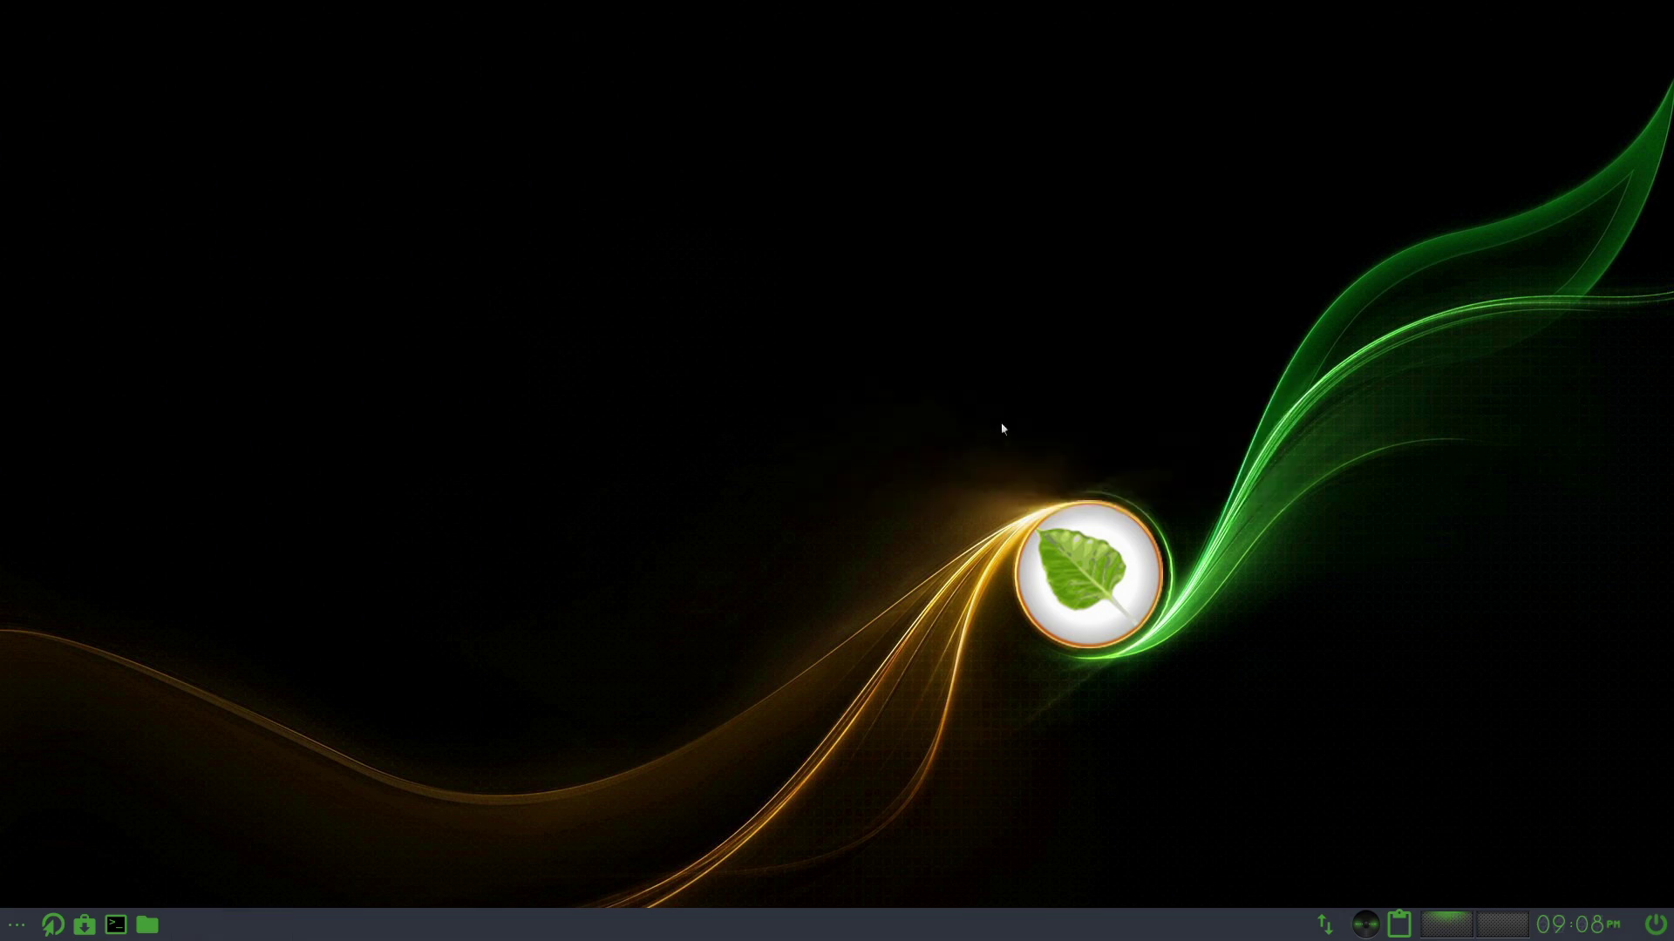
pyautogui.click(1002, 430)
pyautogui.moveTo(1121, 596)
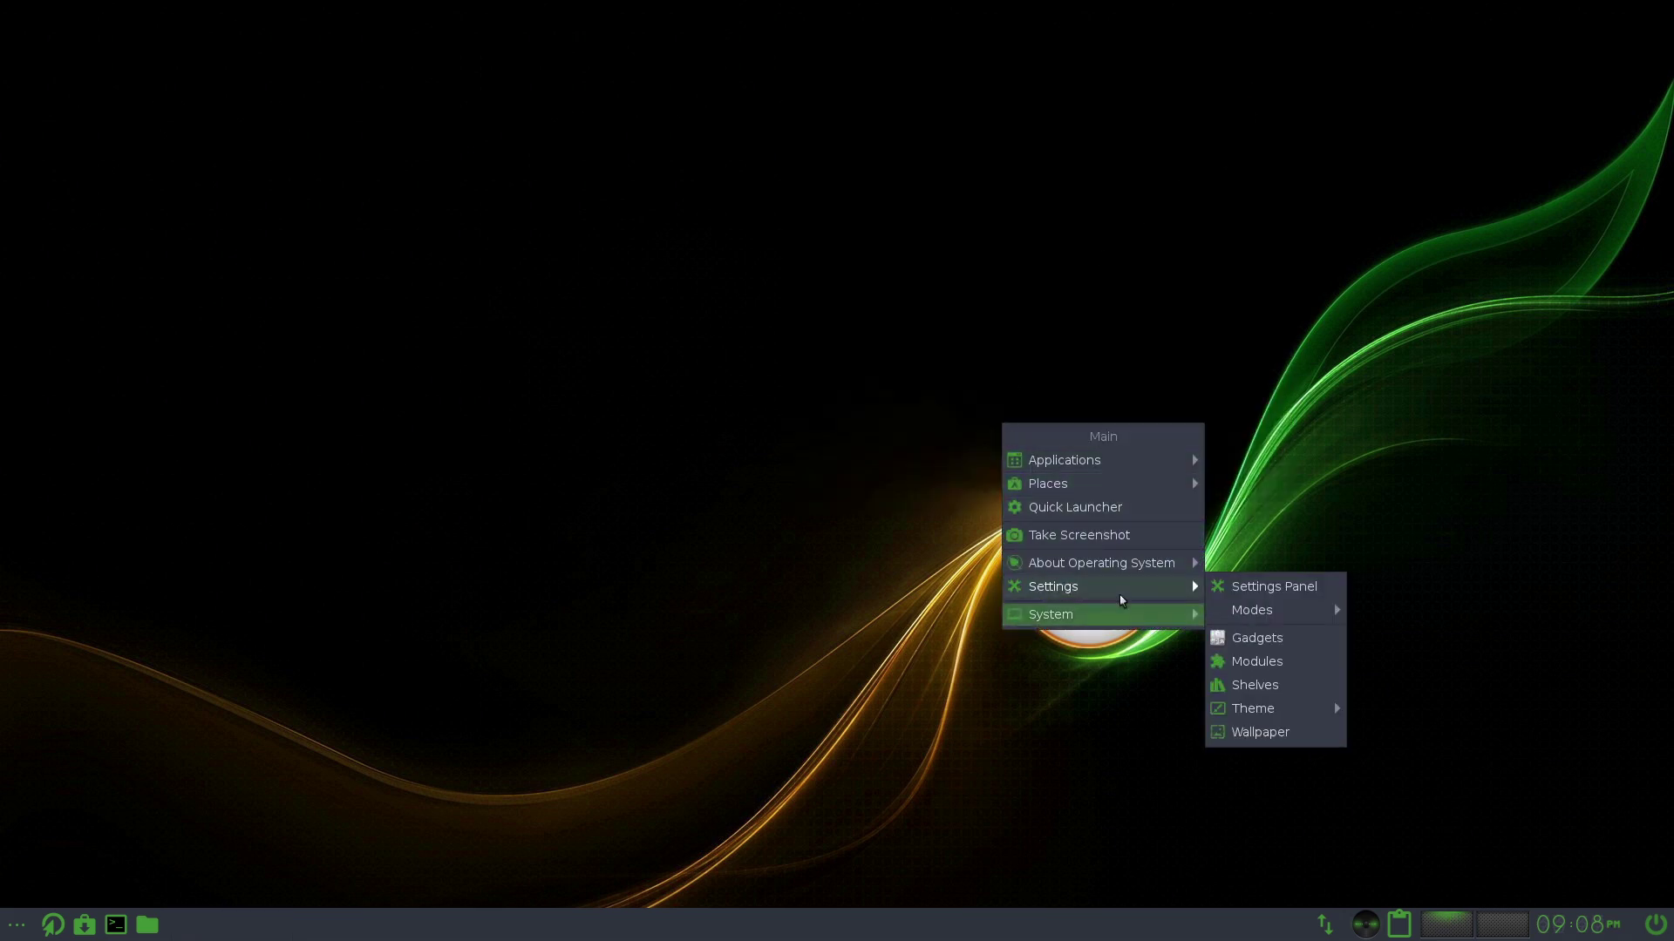
# Step: Open Shelf Settings centred on screen and view the gadget contents of 'shelf'
pyautogui.click(1270, 685)
pyautogui.moveTo(269, 12); pyautogui.dragTo(793, 361)
pyautogui.click(710, 416)
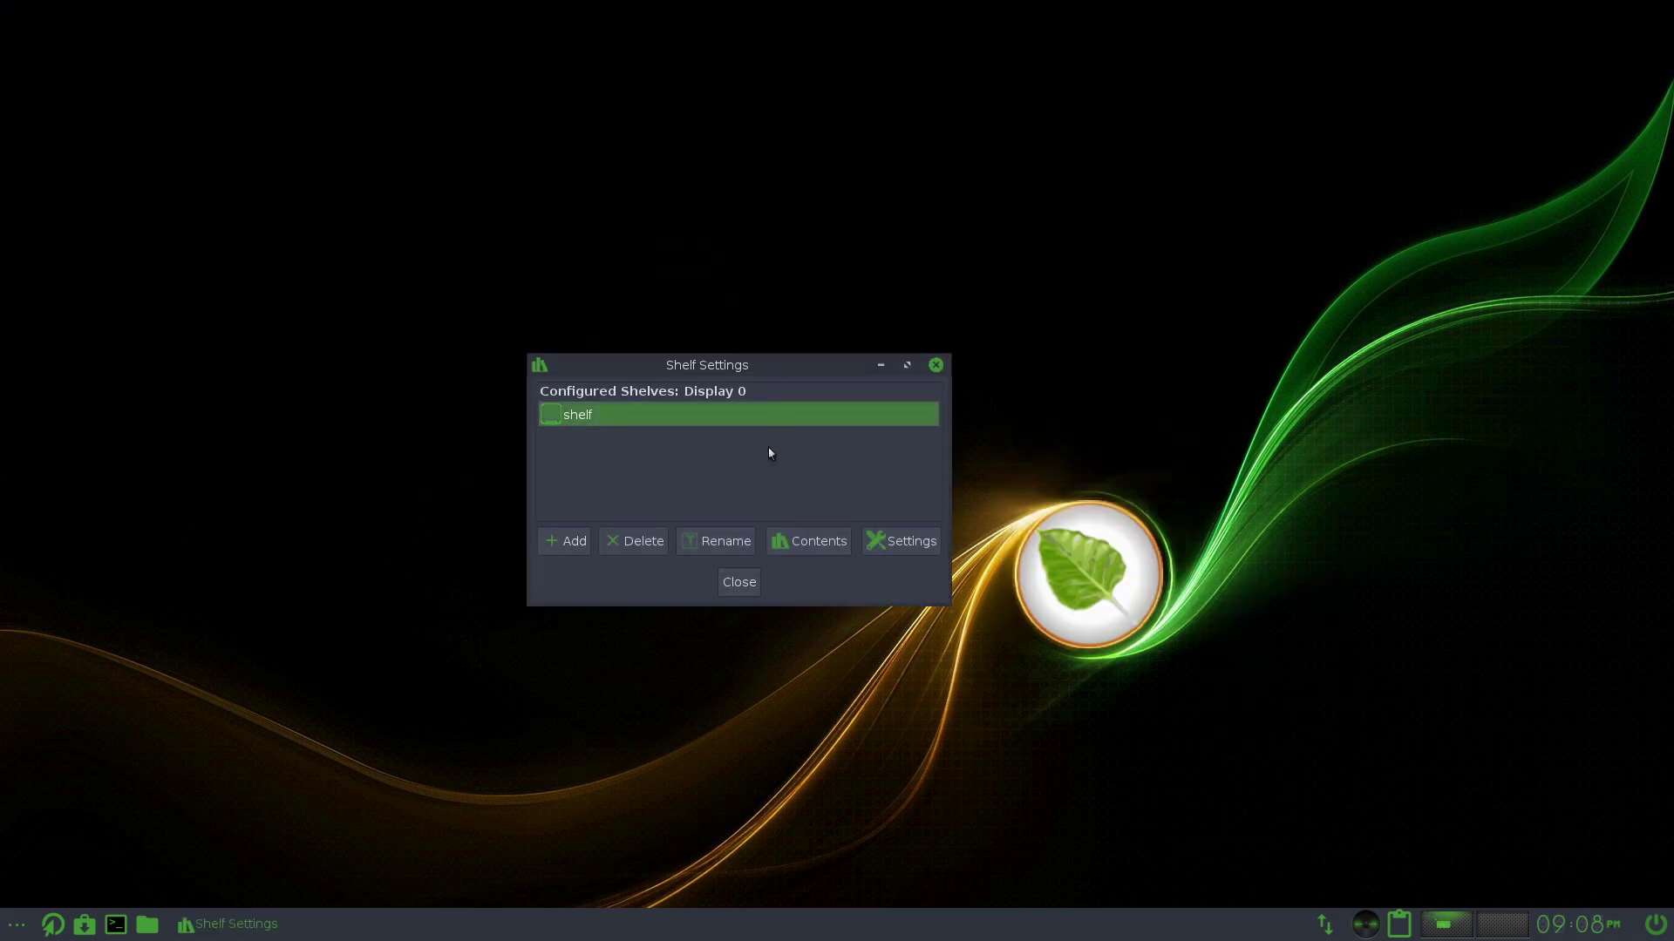
pyautogui.click(809, 541)
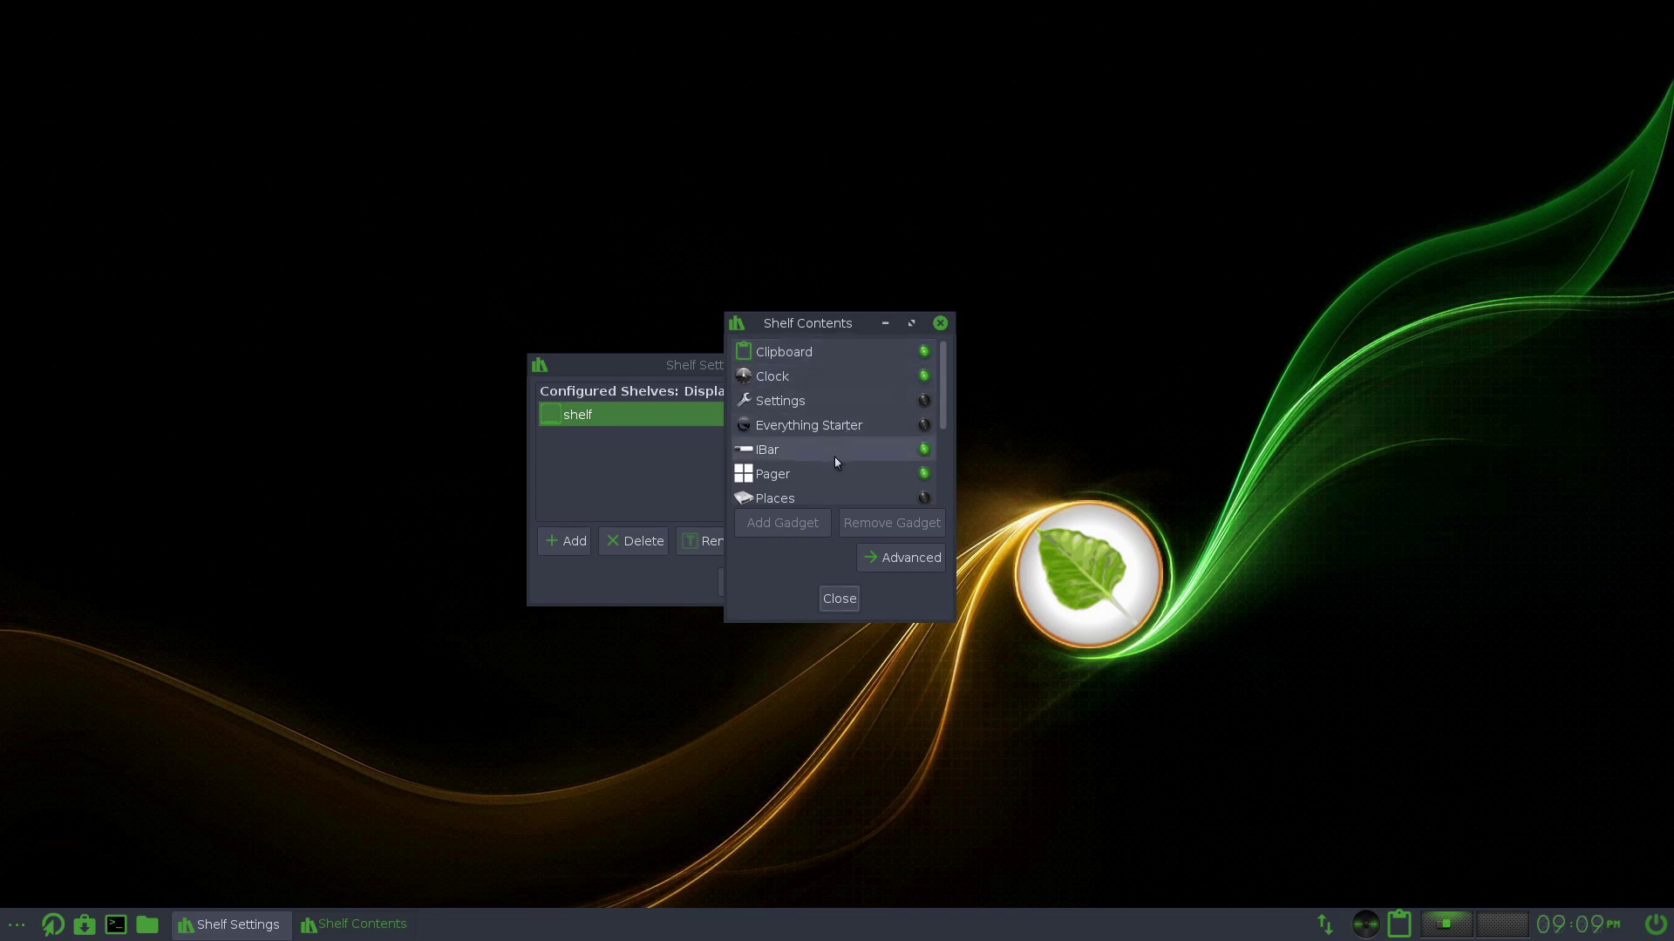
# Step: Scroll the gadget list and try the shelf's pager (desktops 1 and 2) and volume mixer
pyautogui.scroll(-1, 836, 461)
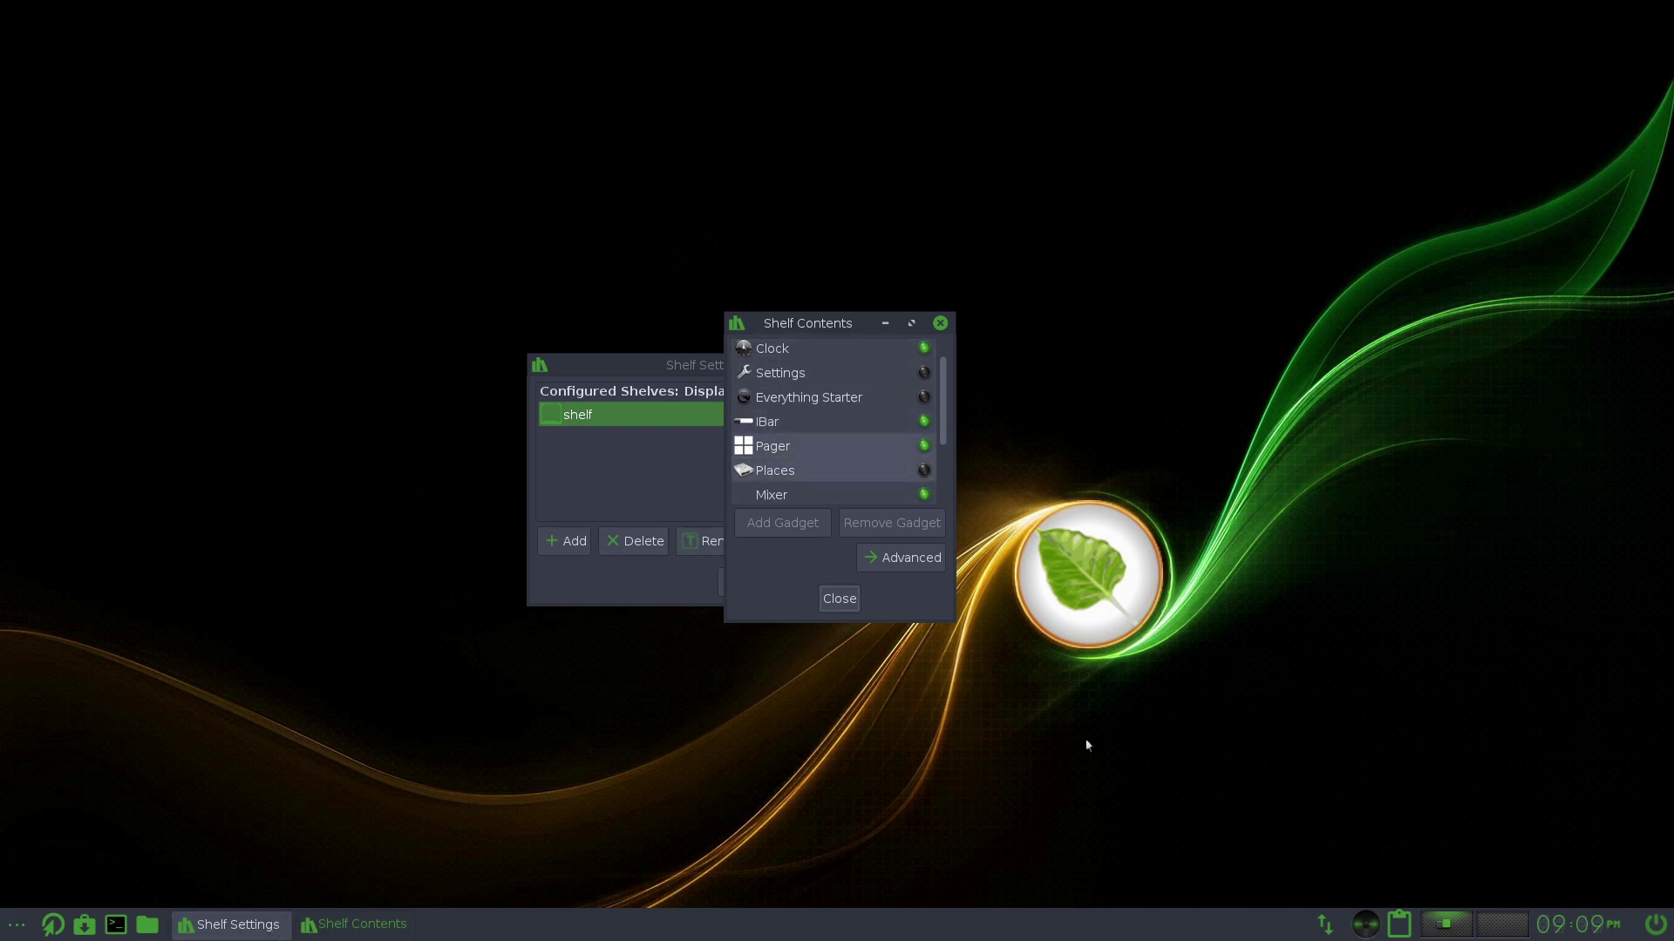
pyautogui.click(1508, 926)
pyautogui.click(1445, 924)
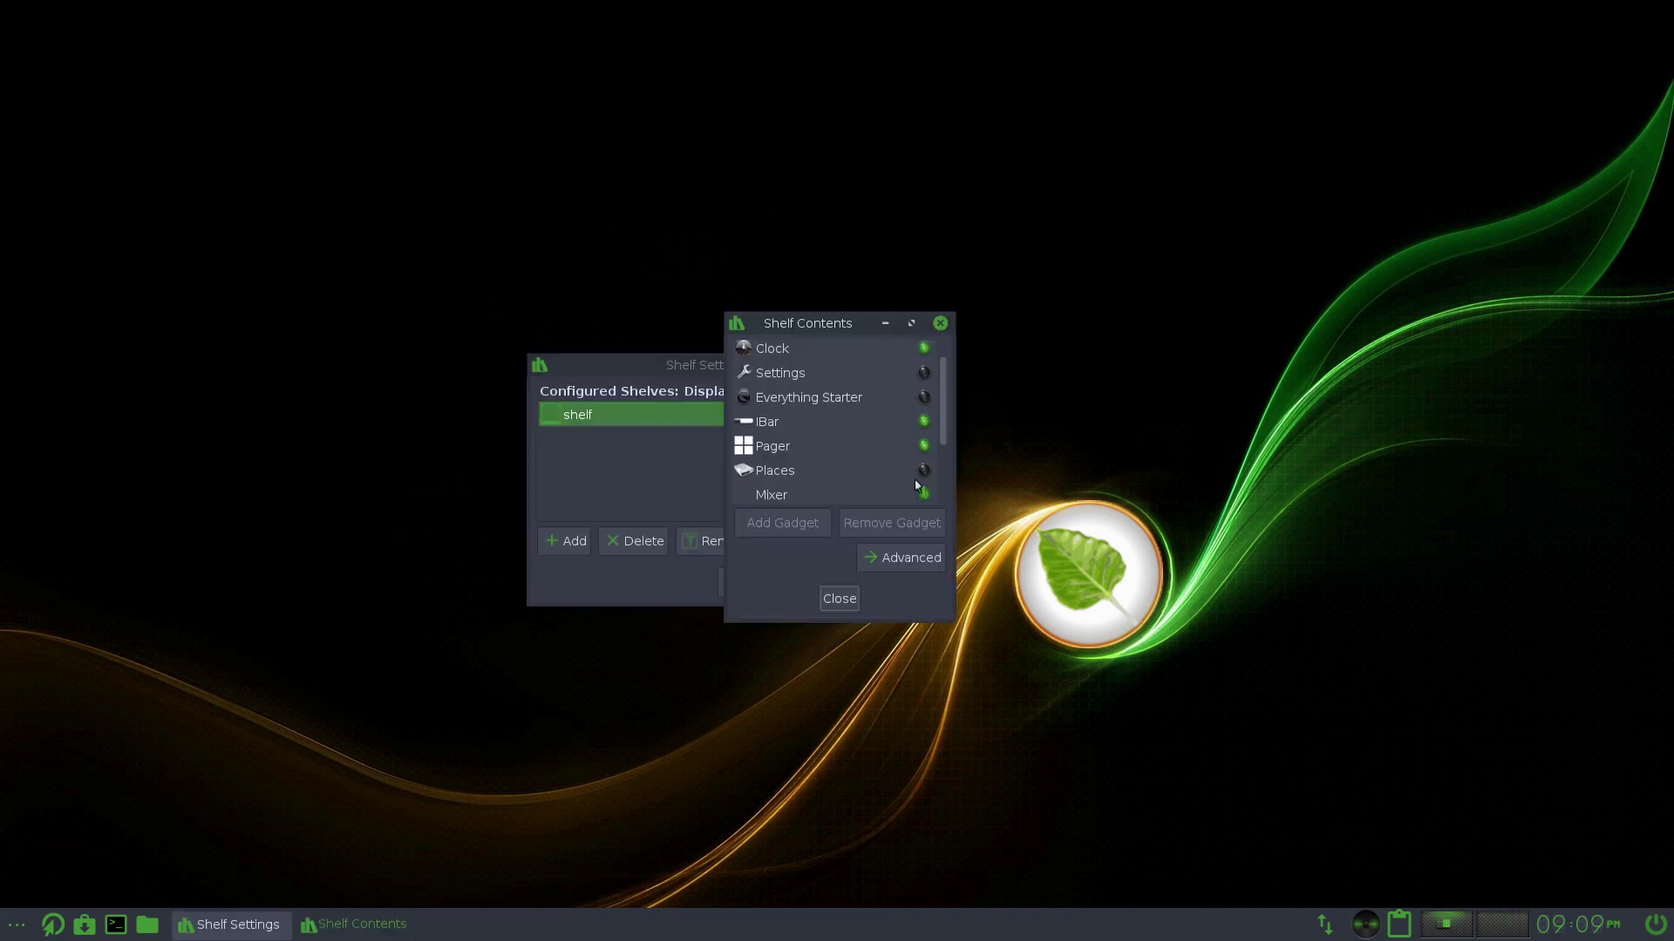
pyautogui.scroll(-2, 793, 472)
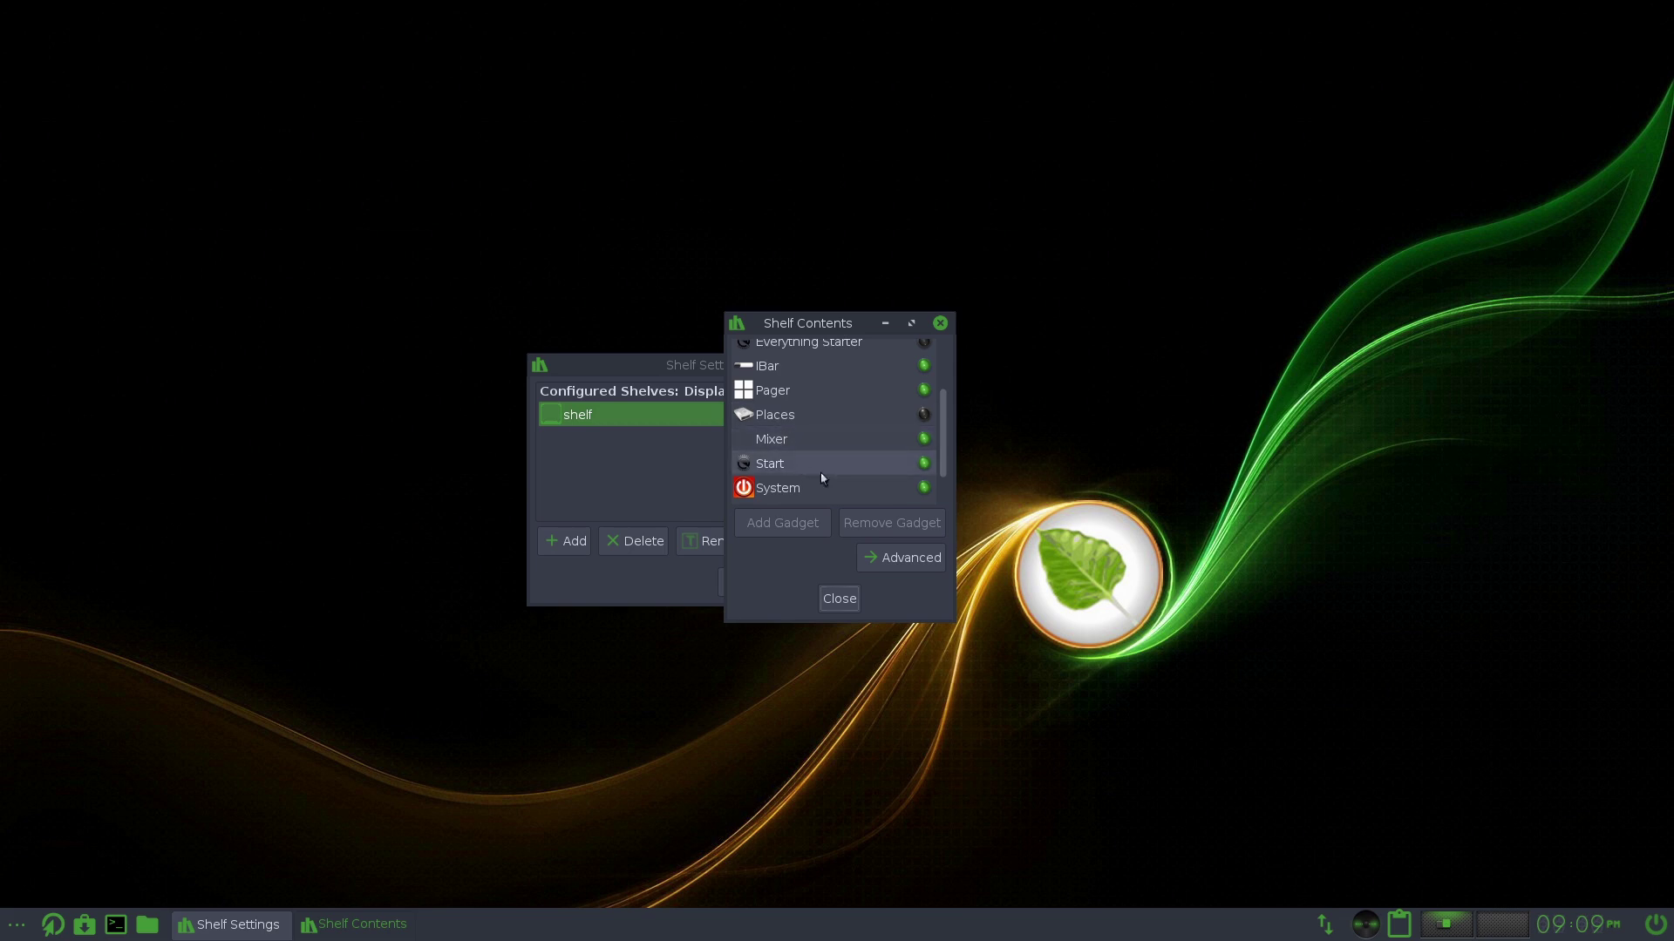
pyautogui.click(1379, 933)
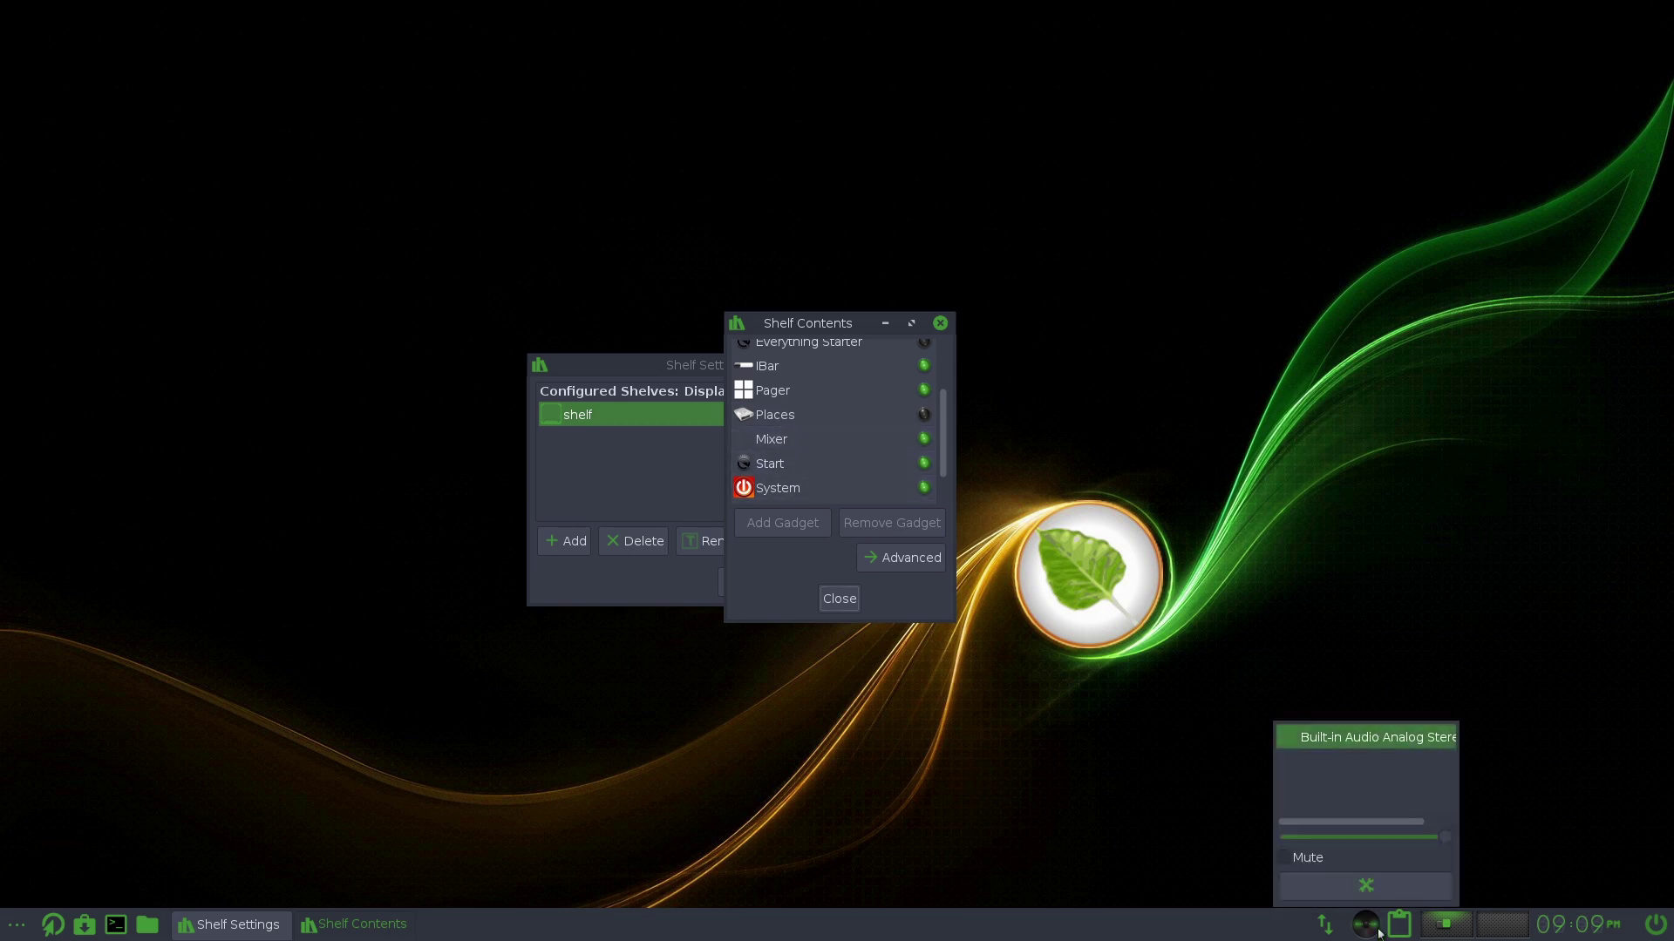
pyautogui.click(1379, 933)
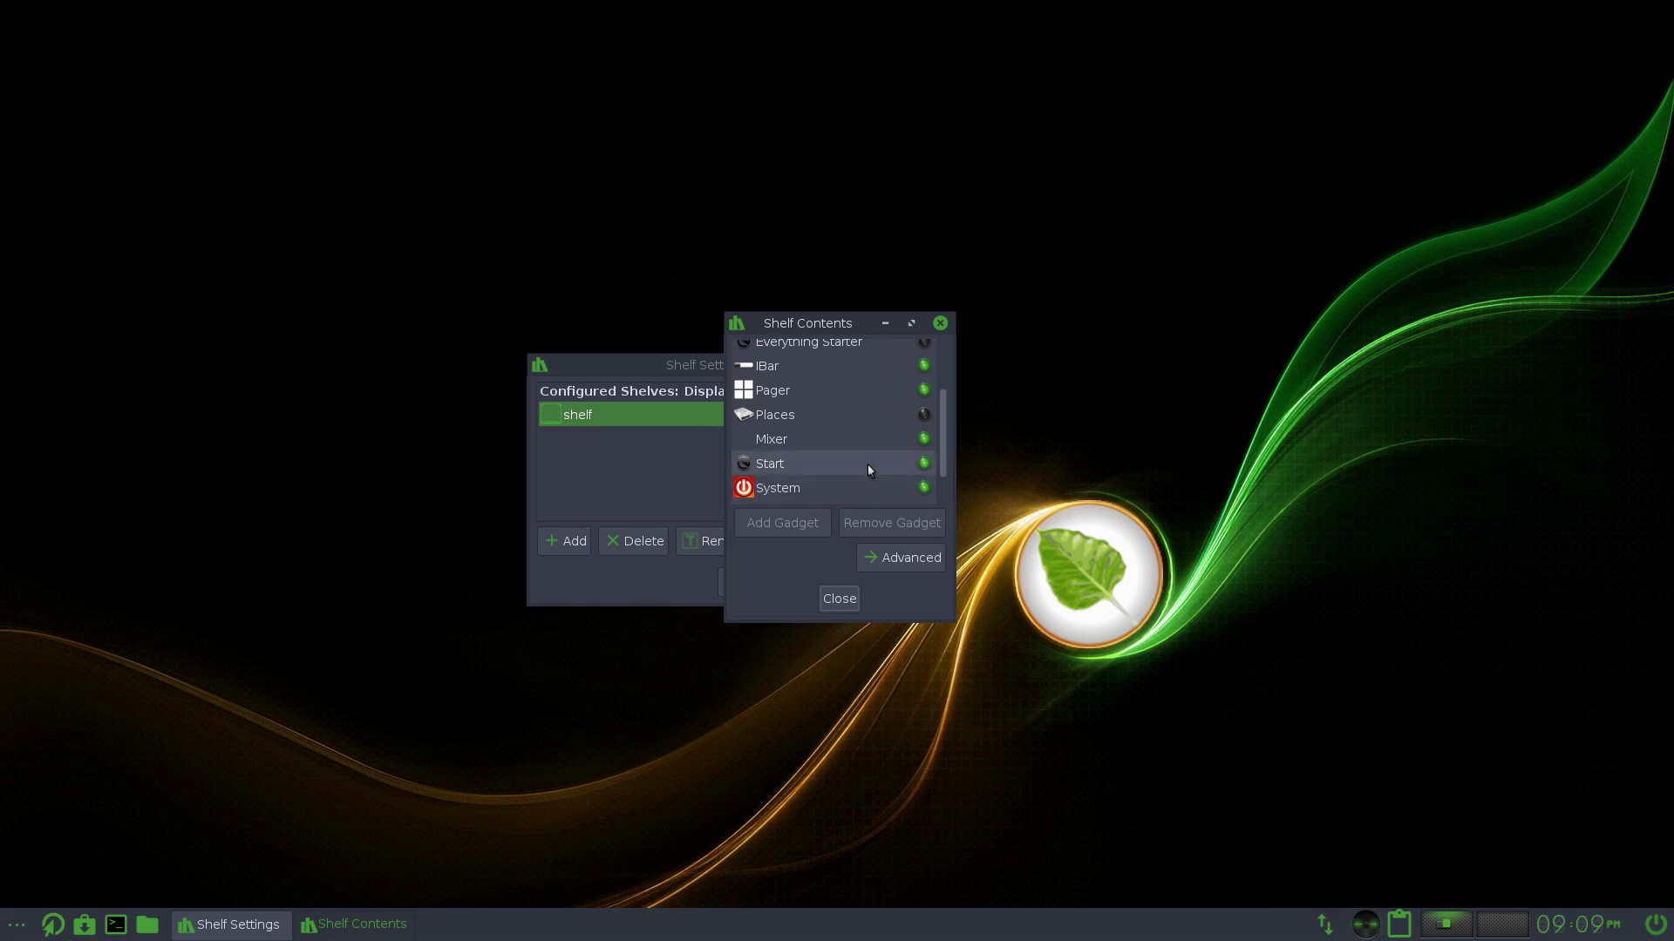
# Step: Close the Shelf Contents window and open the shelf's own settings
pyautogui.scroll(-2, 862, 492)
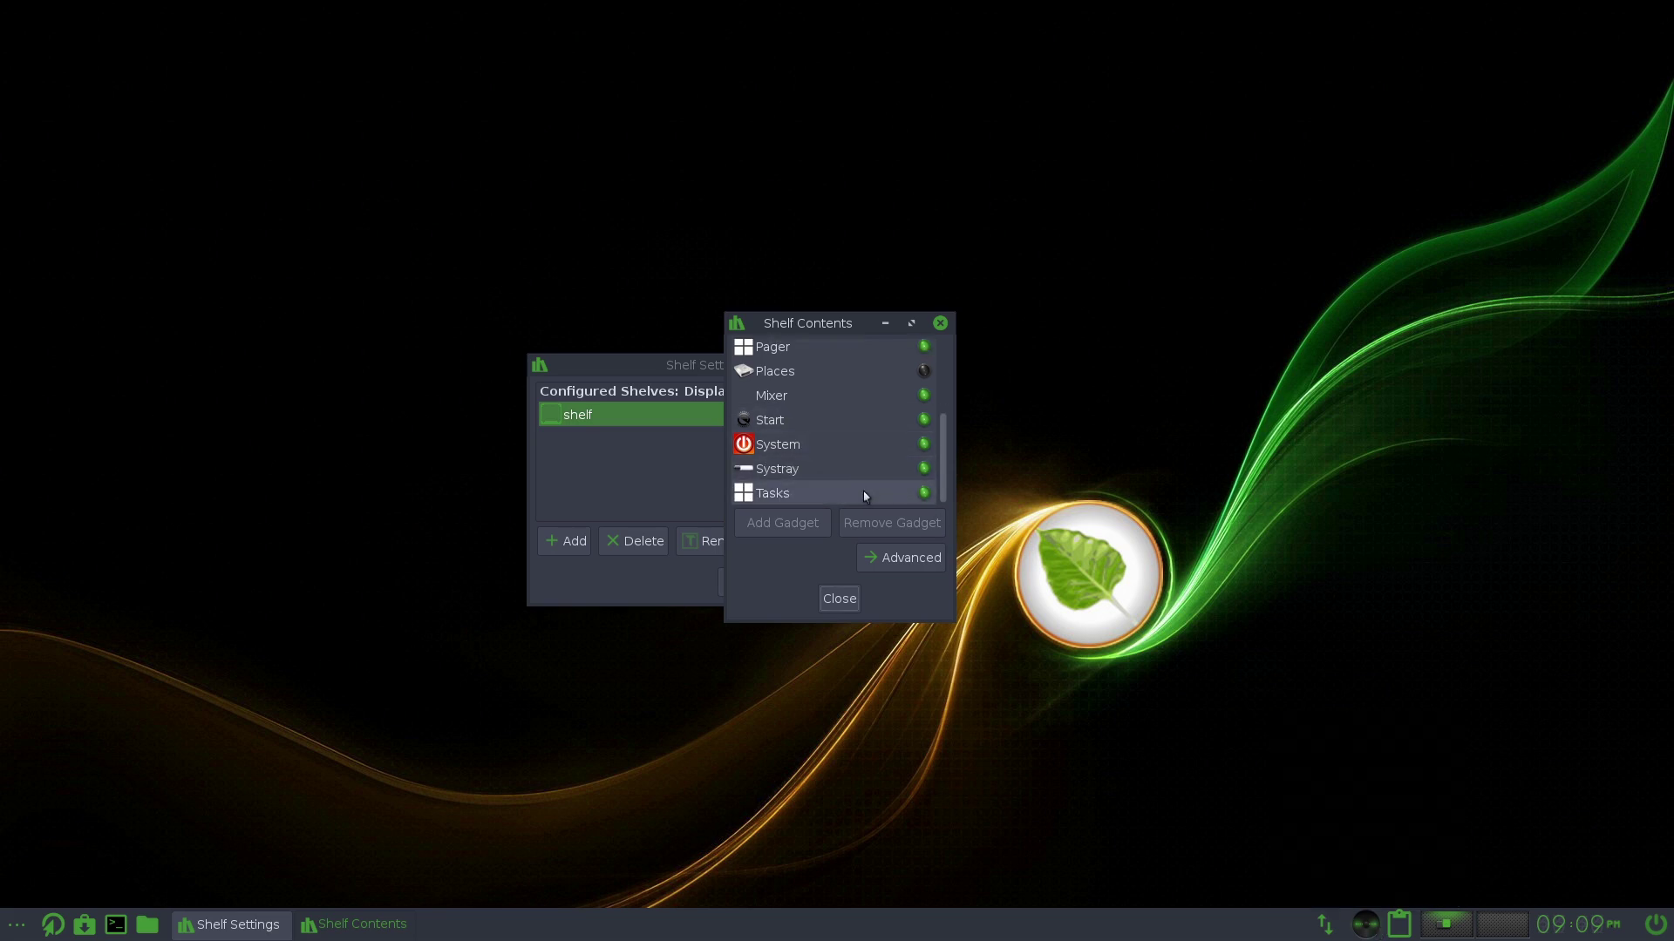
pyautogui.scroll(5, 868, 492)
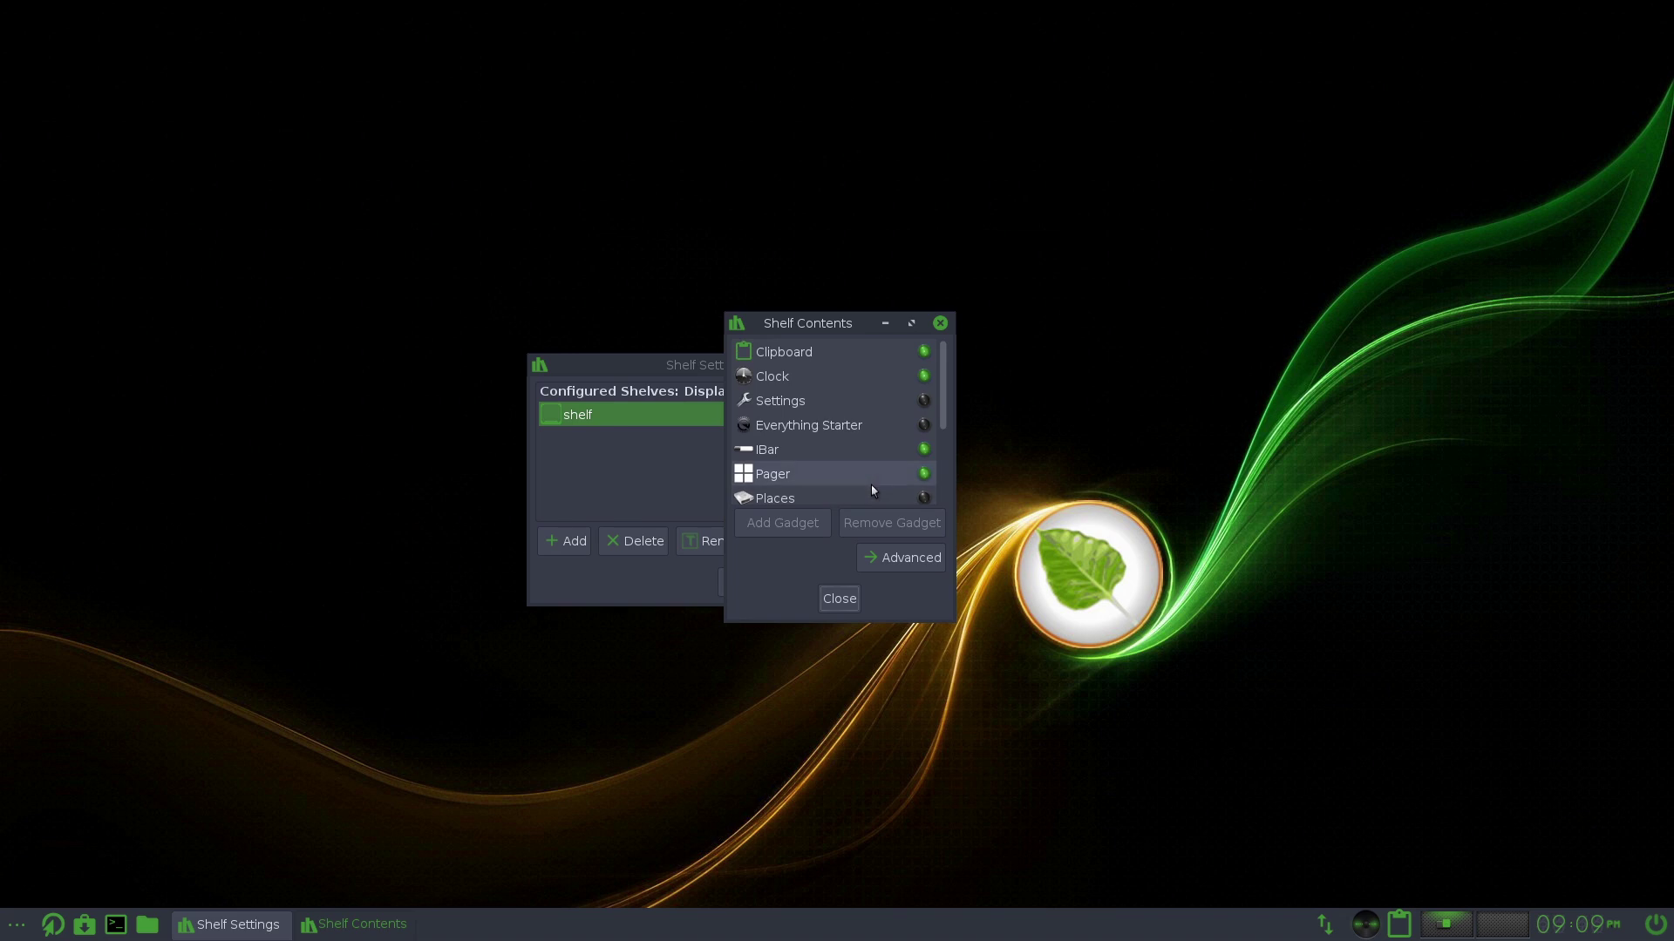
pyautogui.click(939, 324)
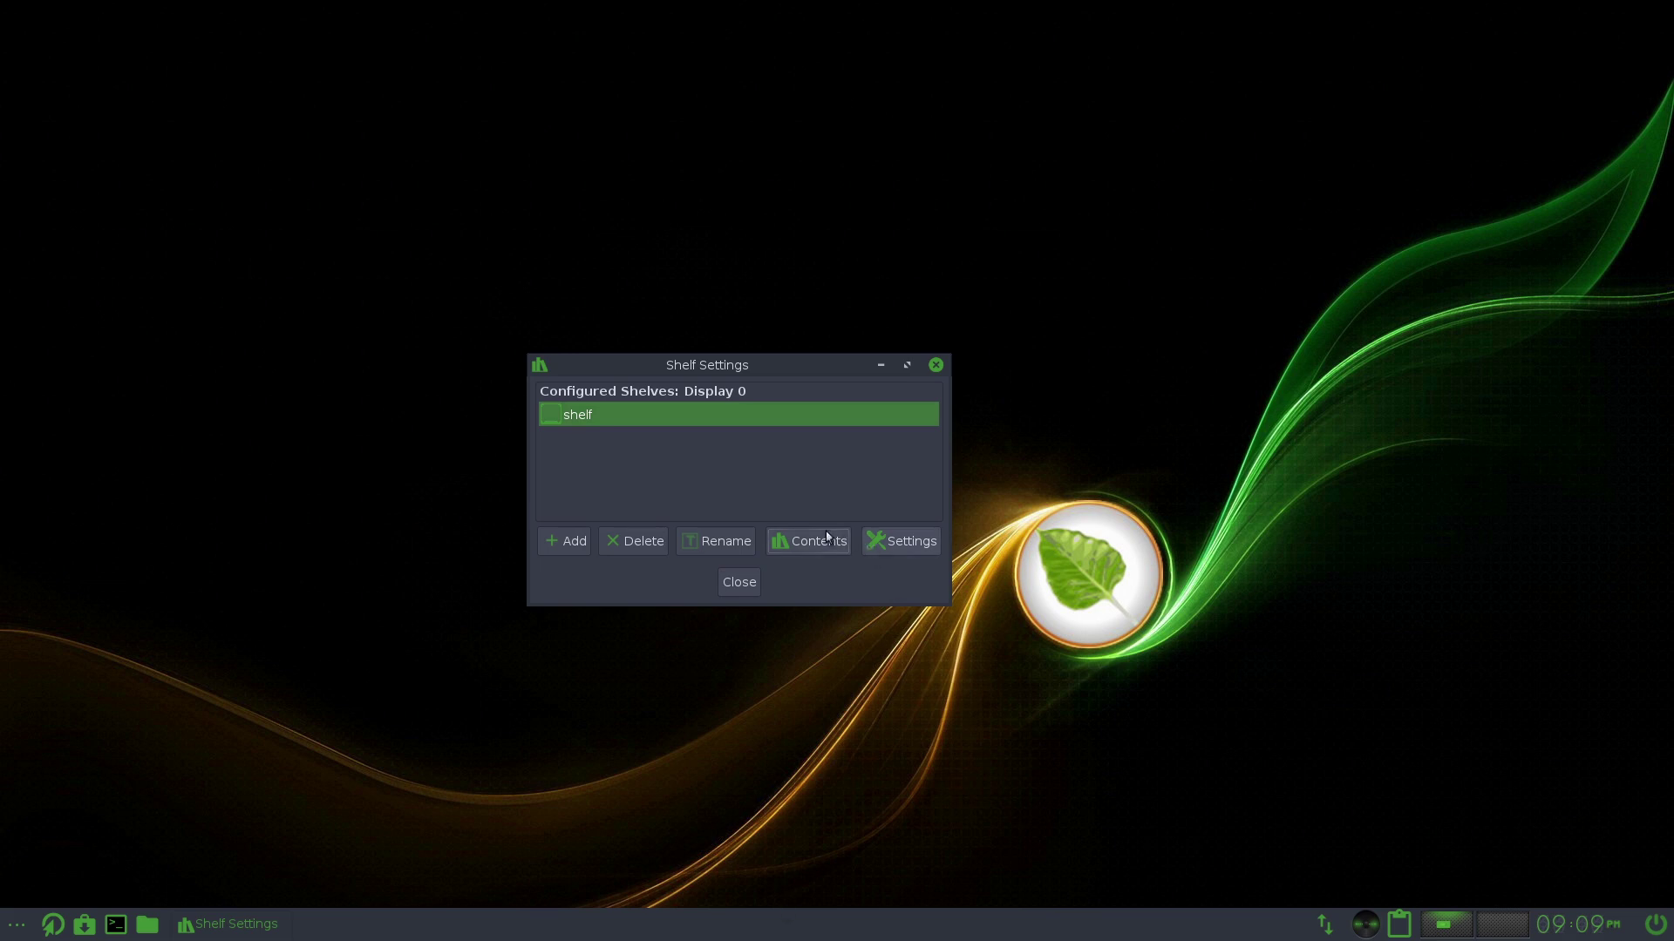
pyautogui.click(895, 545)
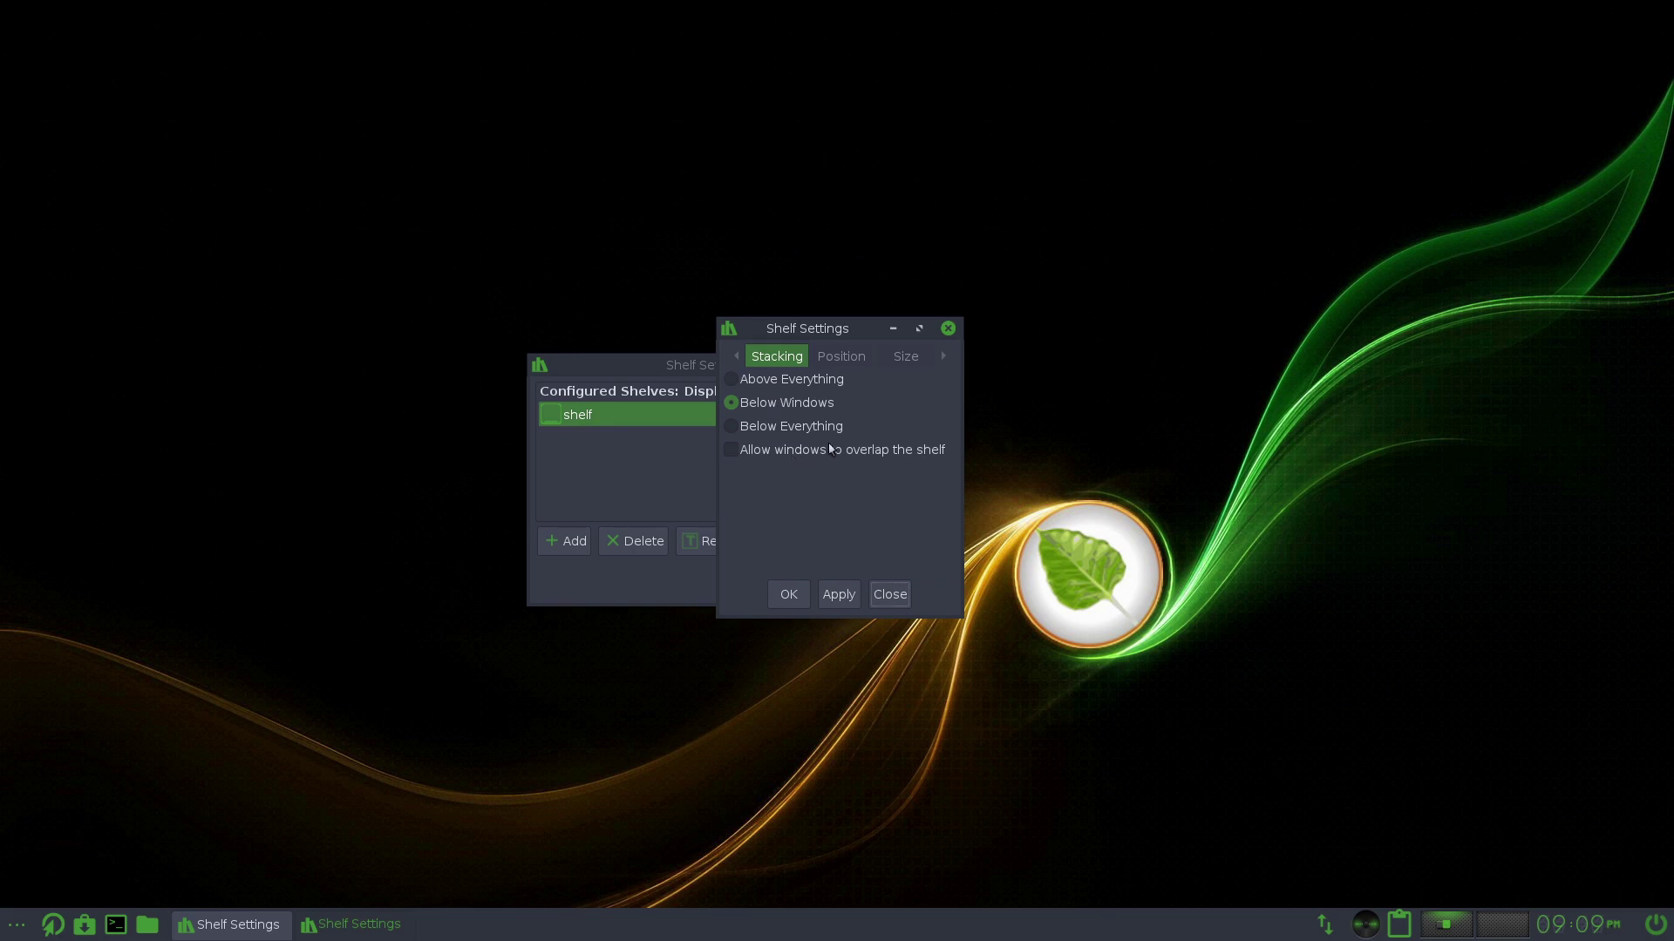
# Step: Move the shelf to top-right and back to bottom-centre, then view its Size and Style options
pyautogui.click(858, 361)
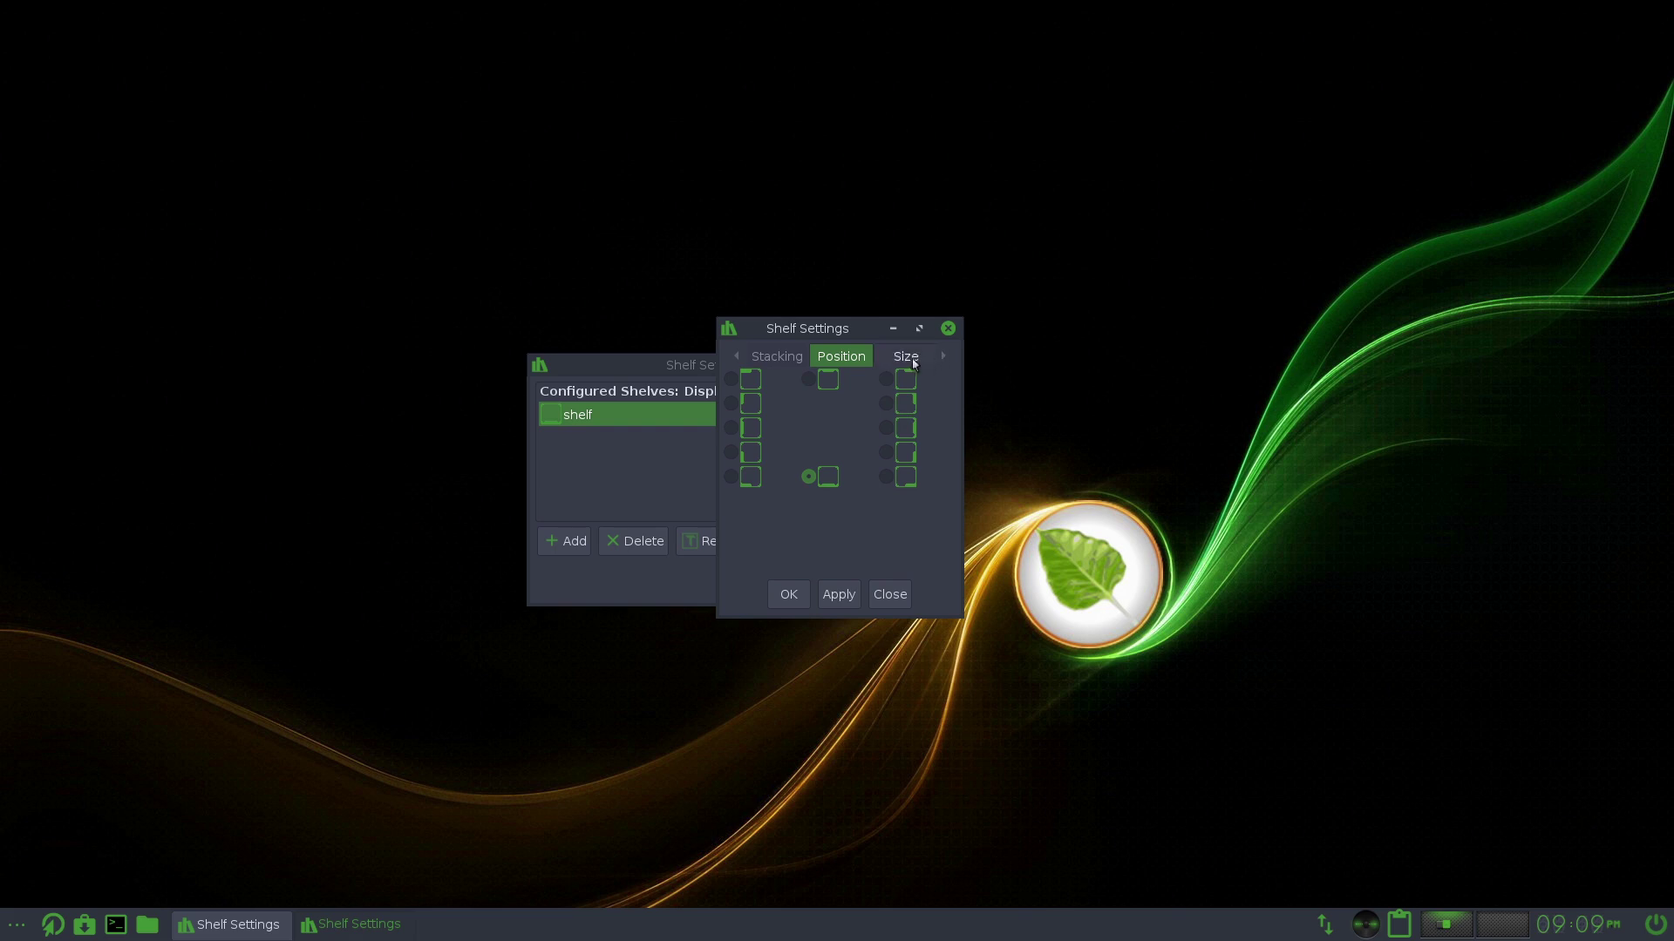
pyautogui.click(885, 380)
pyautogui.click(840, 595)
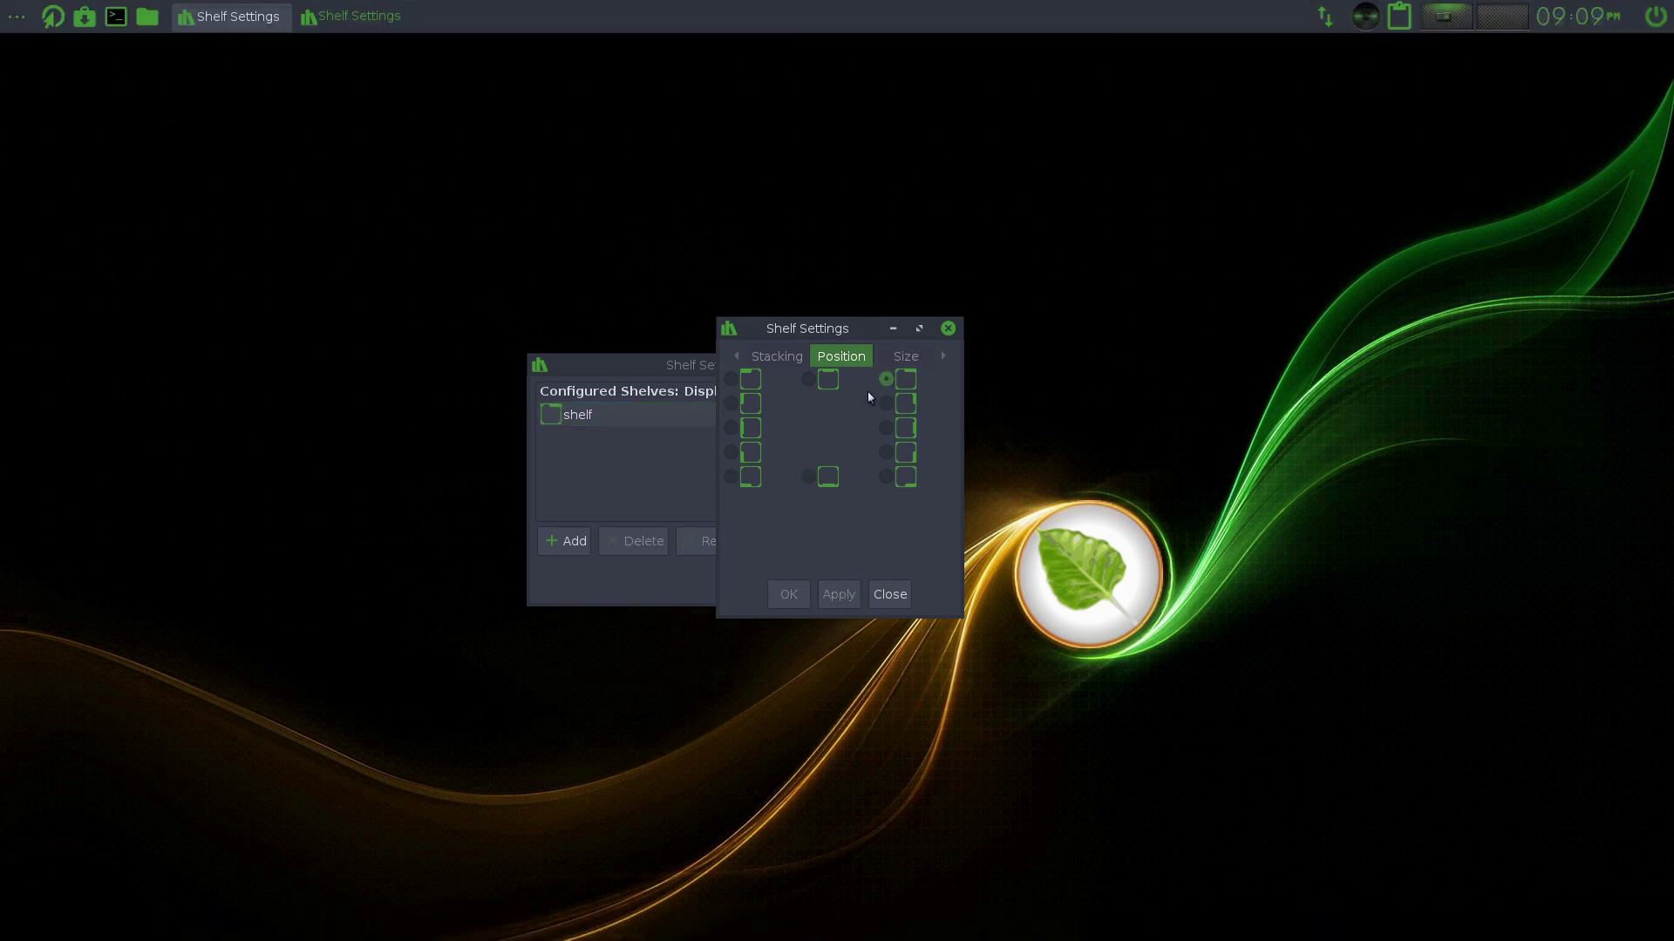
pyautogui.click(810, 479)
pyautogui.click(840, 596)
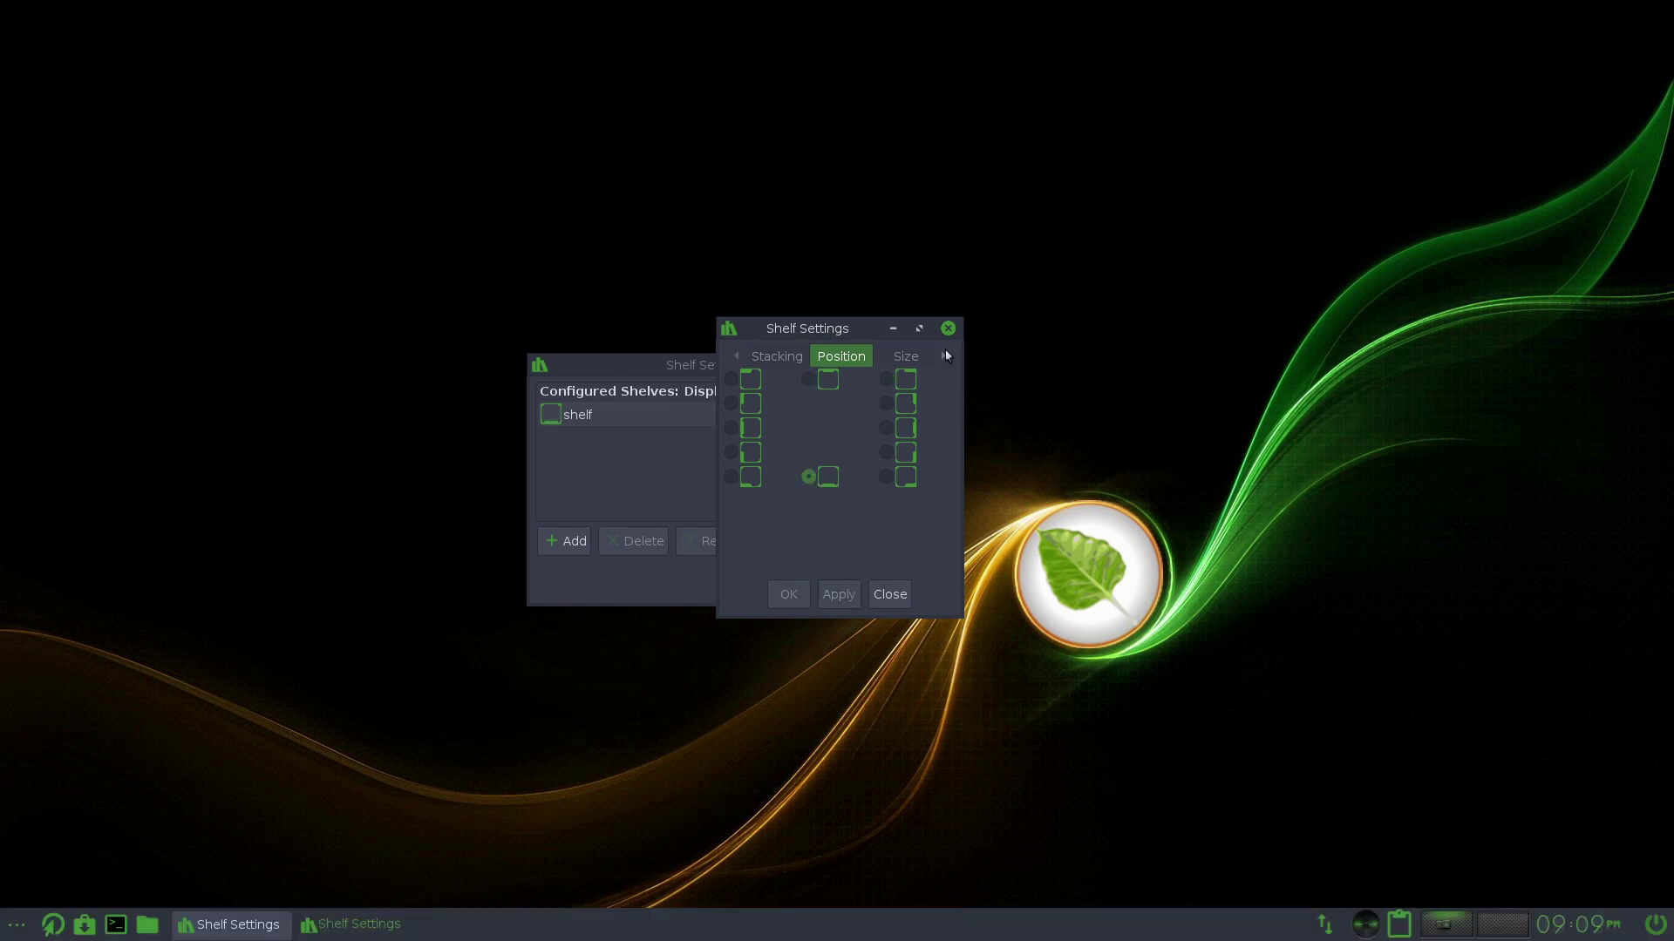
pyautogui.click(947, 356)
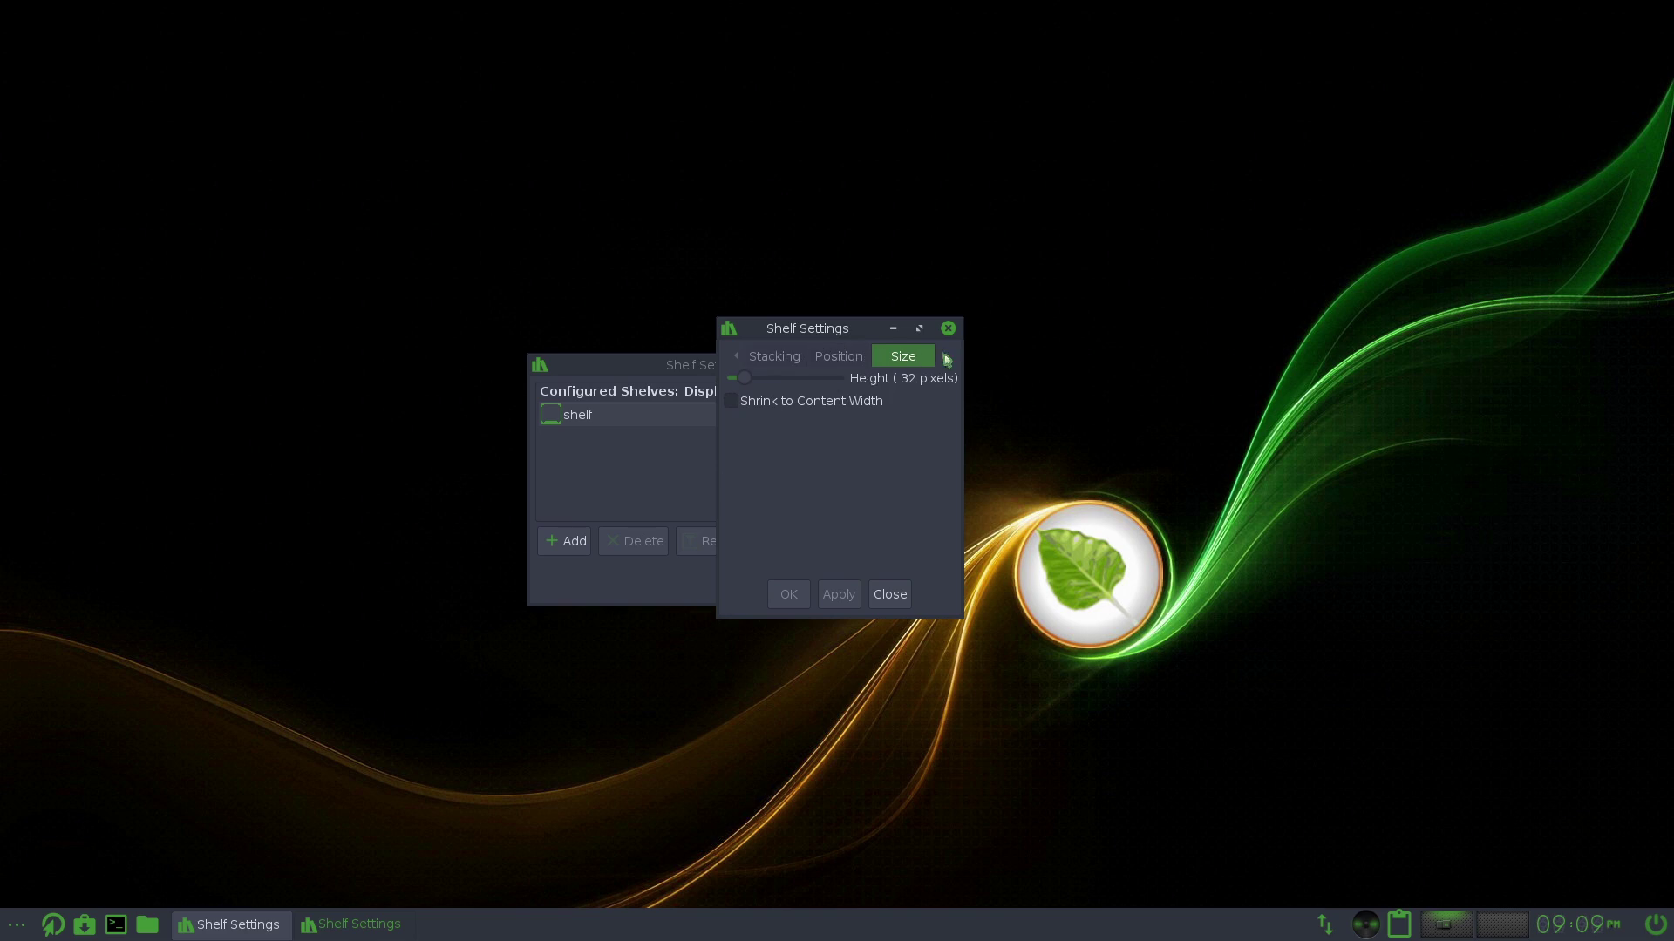
pyautogui.click(947, 357)
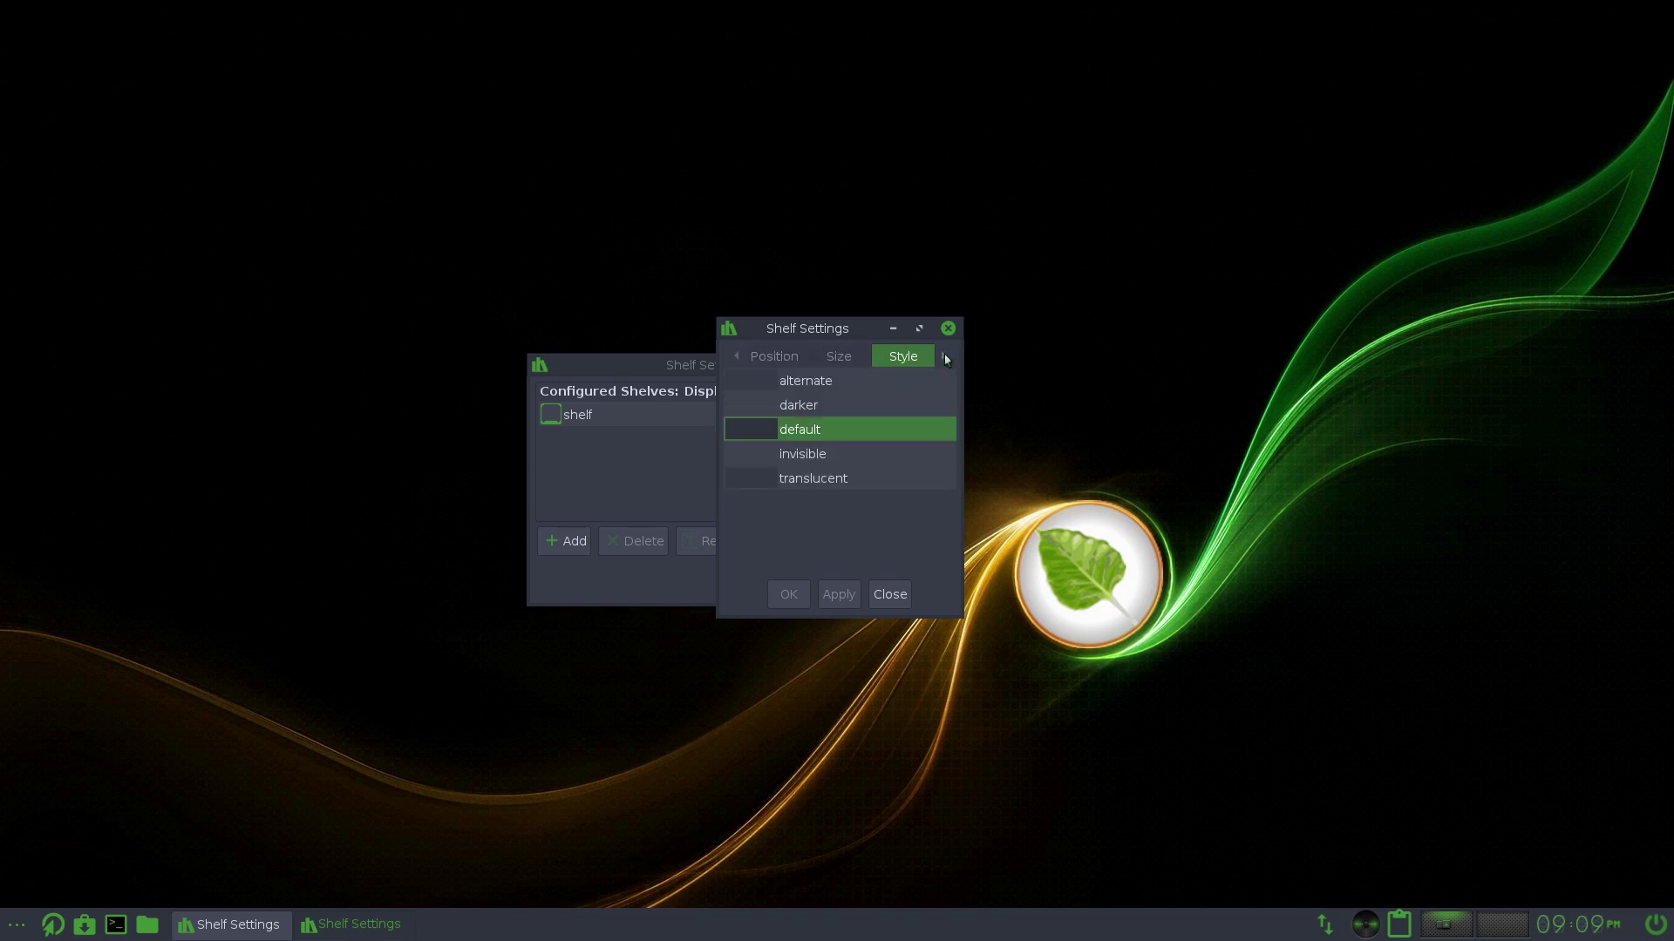
# Step: Try the darker, invisible and translucent shelf styles, dismissing the systray error message
pyautogui.click(820, 382)
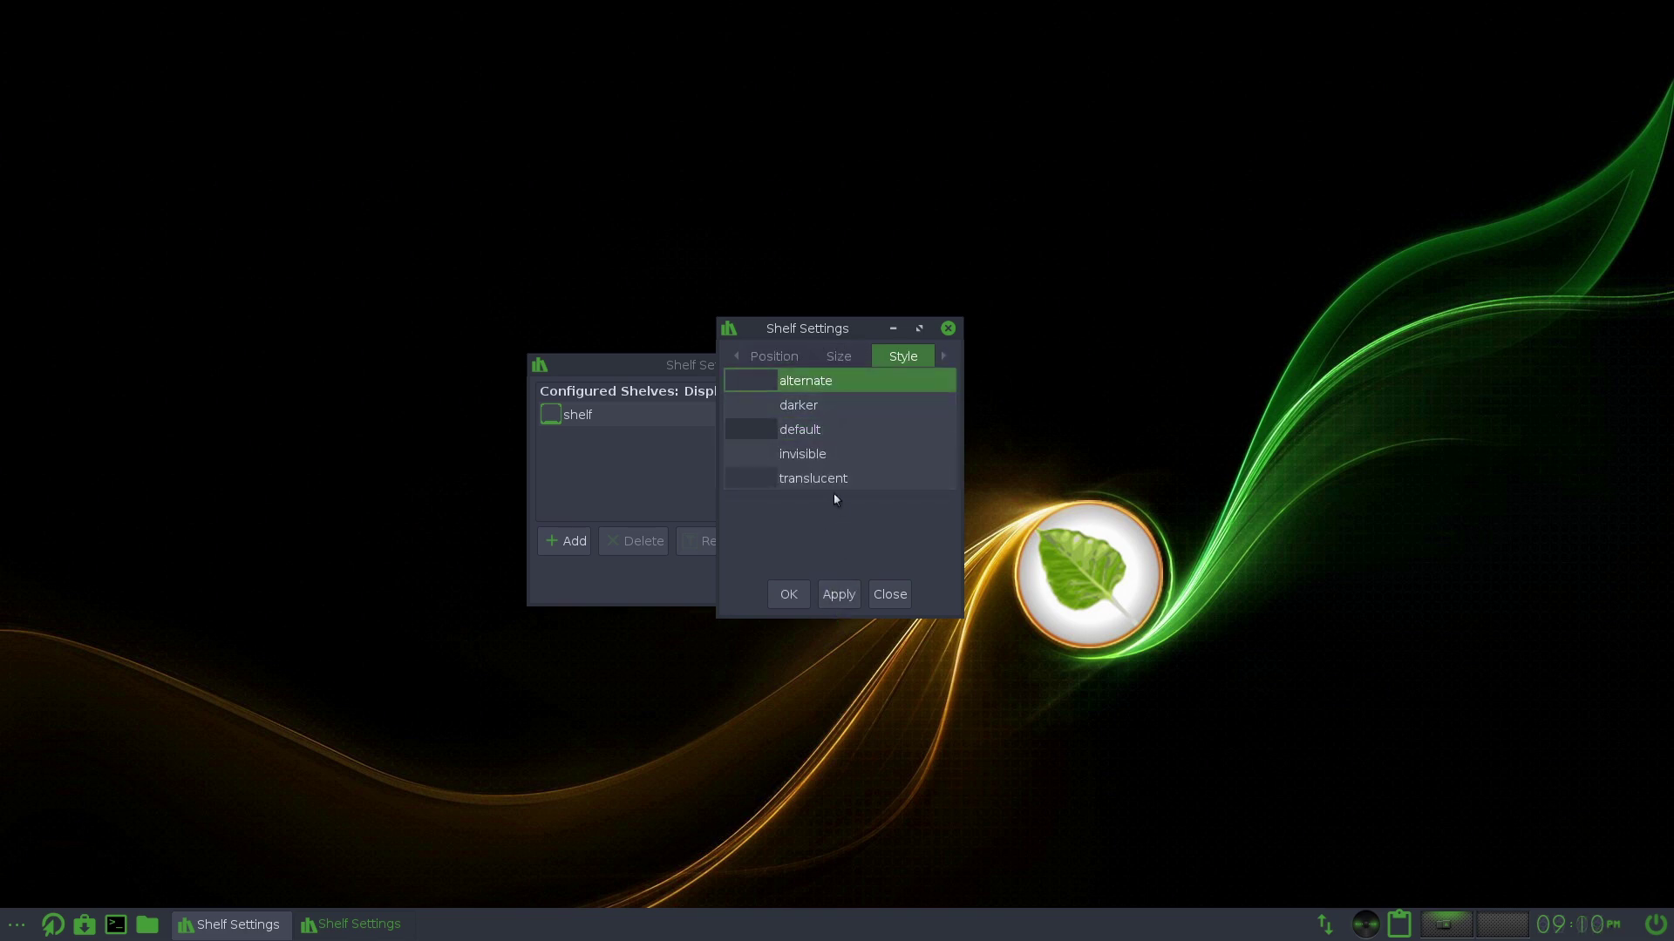
pyautogui.click(800, 429)
pyautogui.click(798, 405)
pyautogui.click(839, 596)
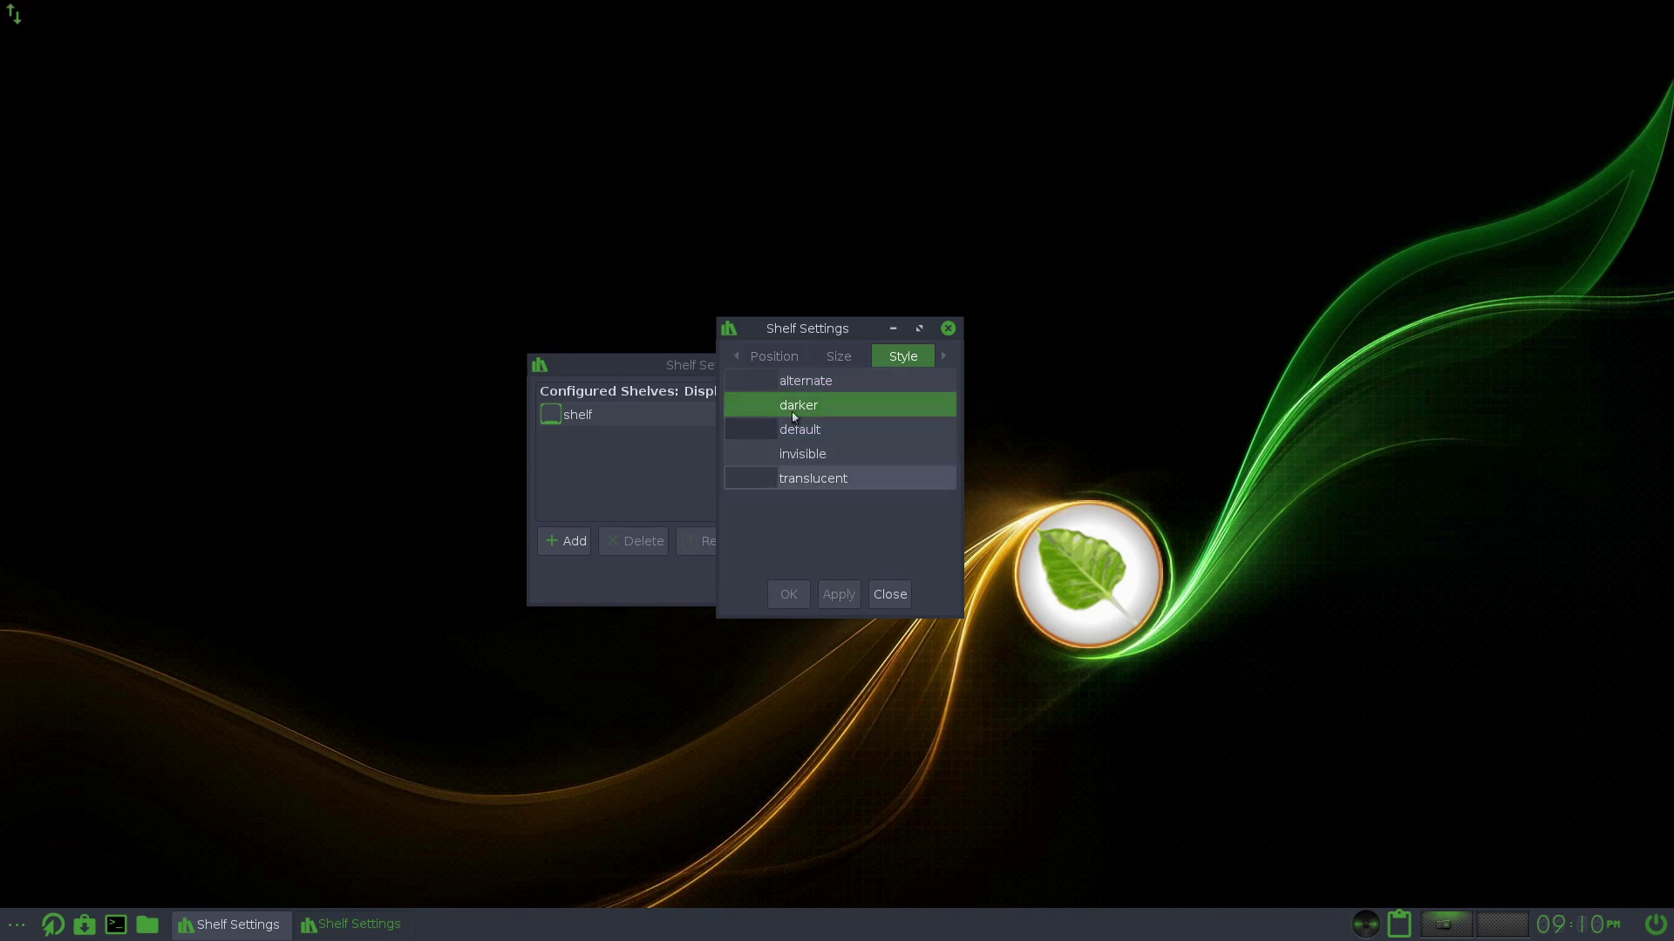
pyautogui.click(795, 430)
pyautogui.click(799, 455)
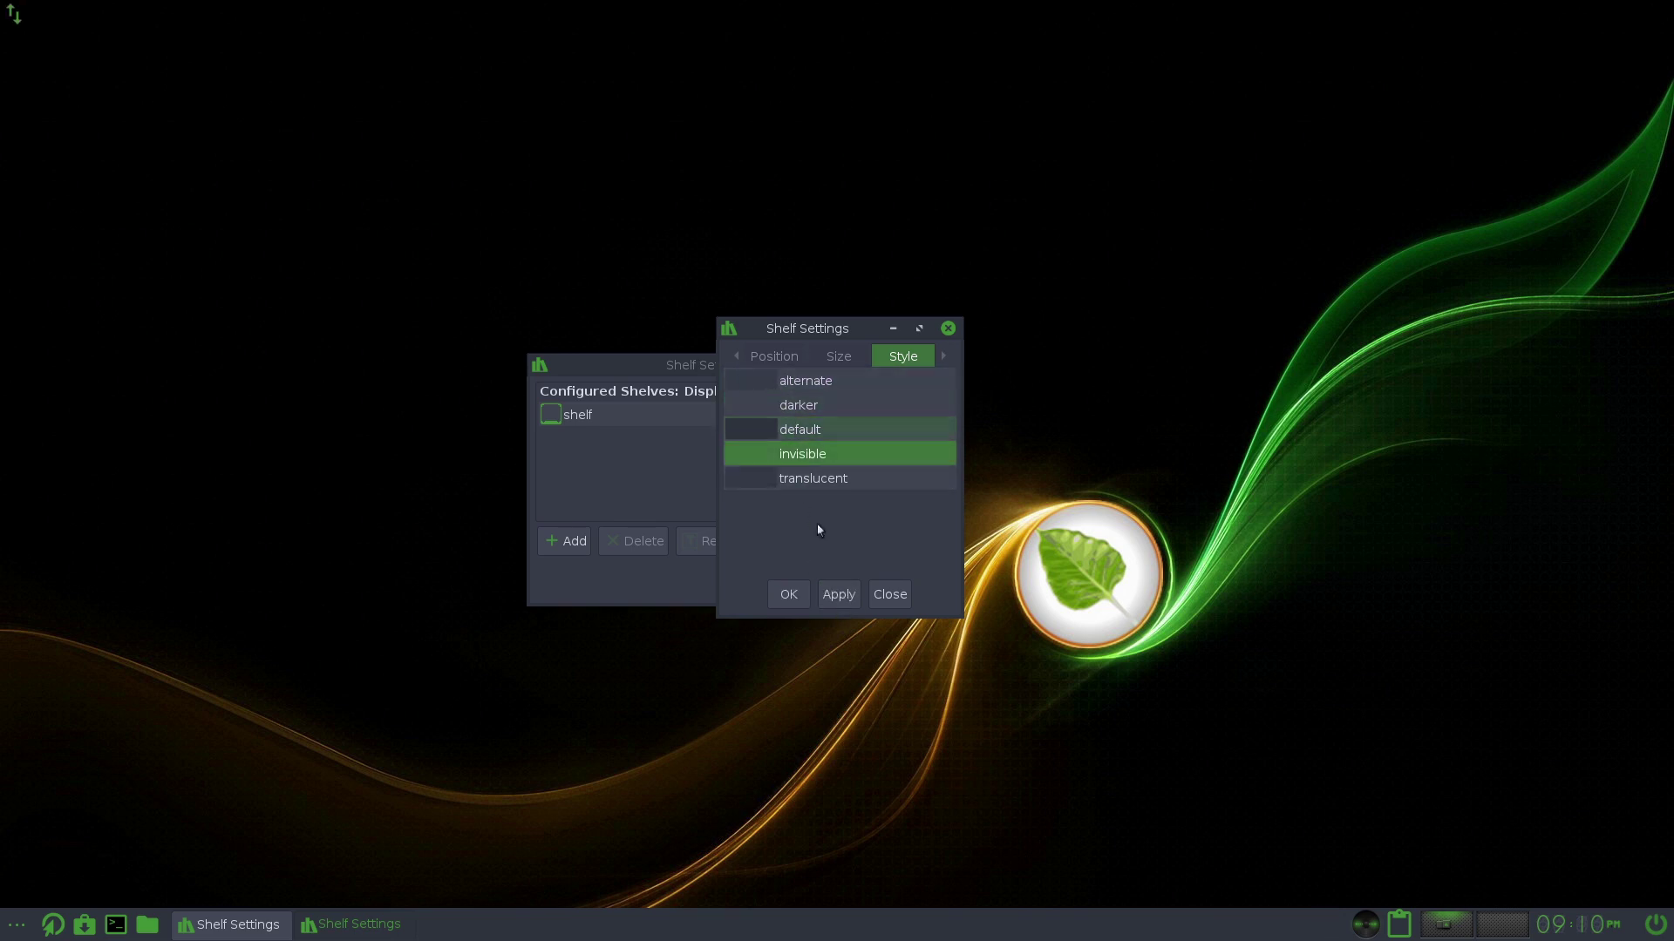
pyautogui.click(844, 600)
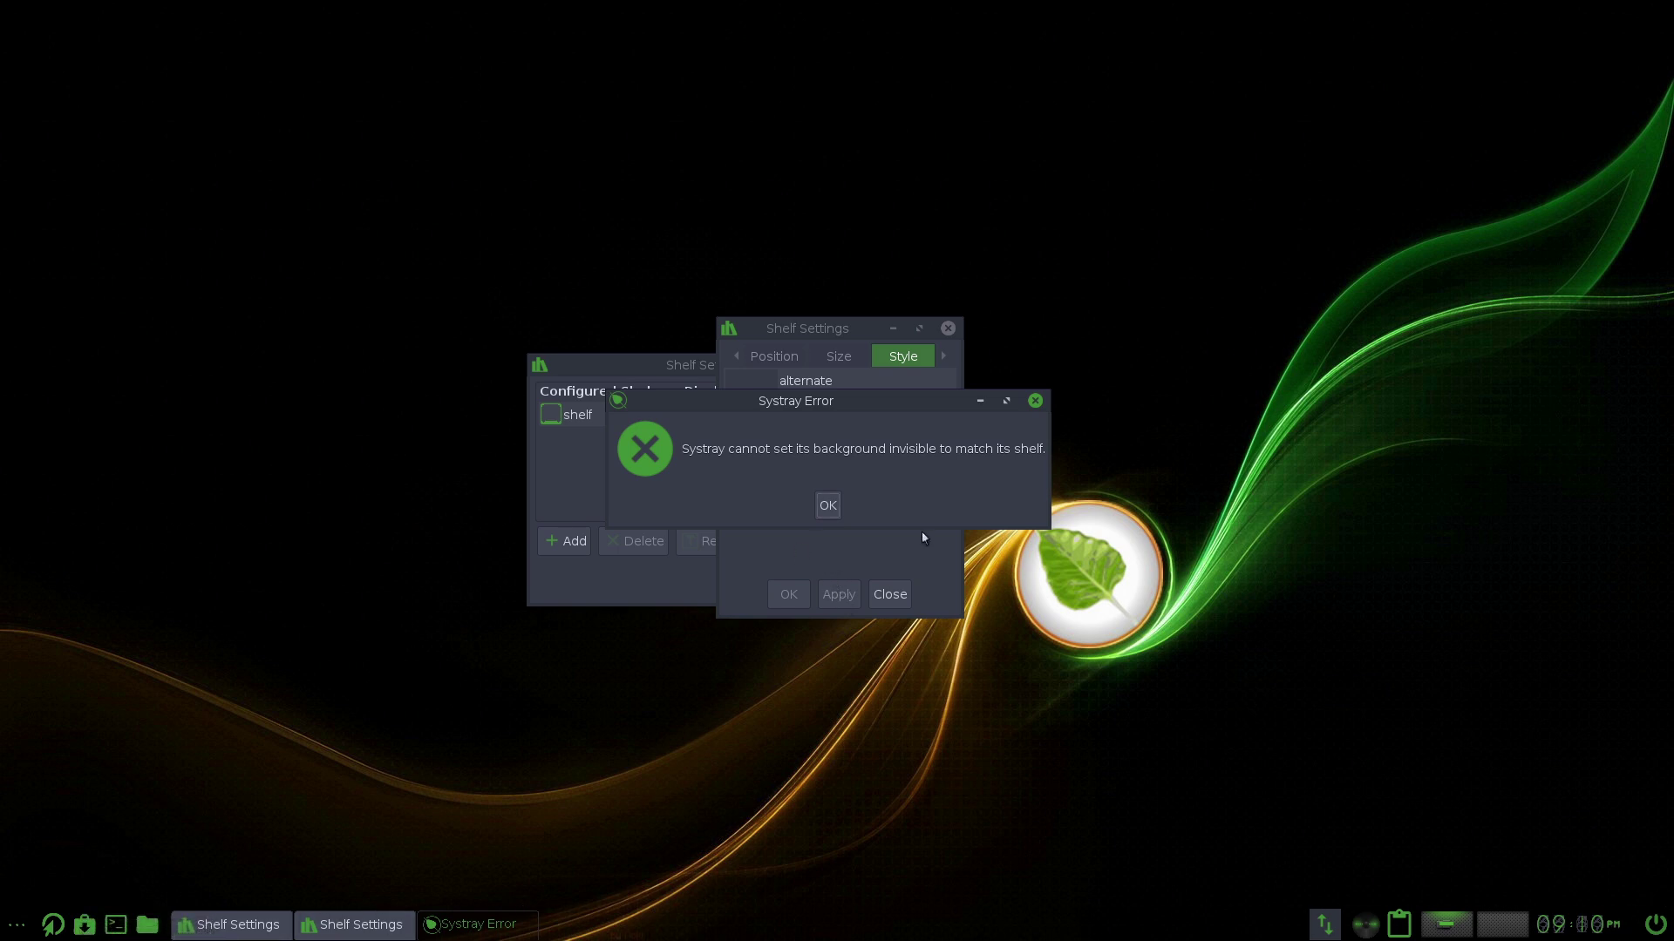
pyautogui.click(827, 506)
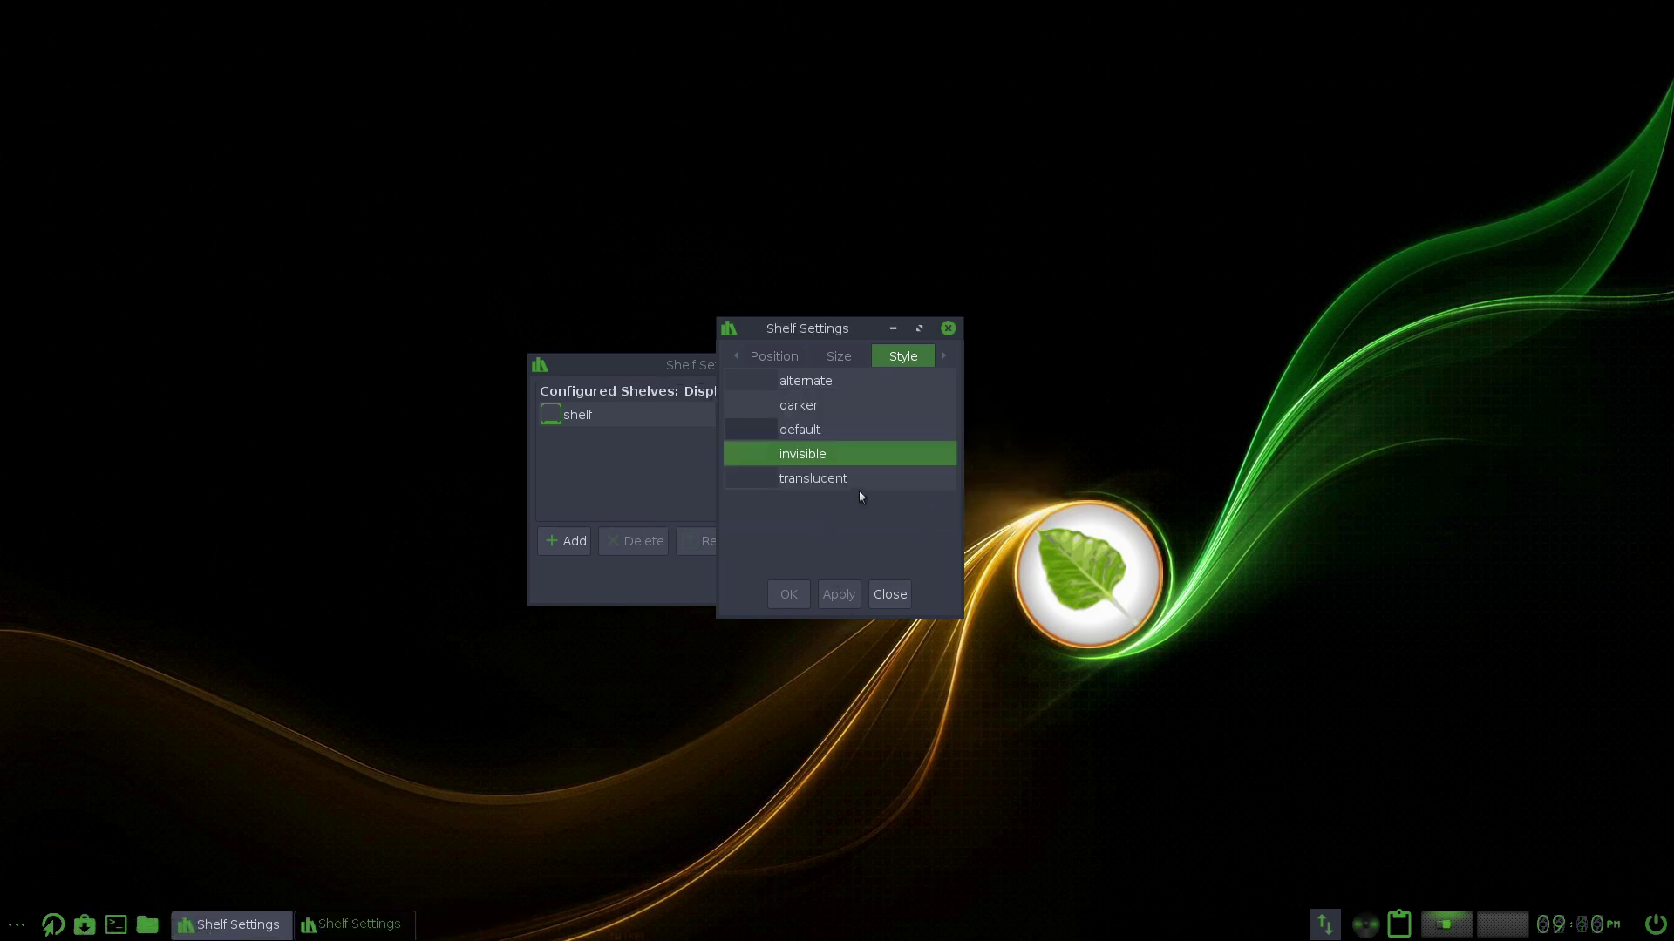
pyautogui.click(852, 479)
pyautogui.click(856, 598)
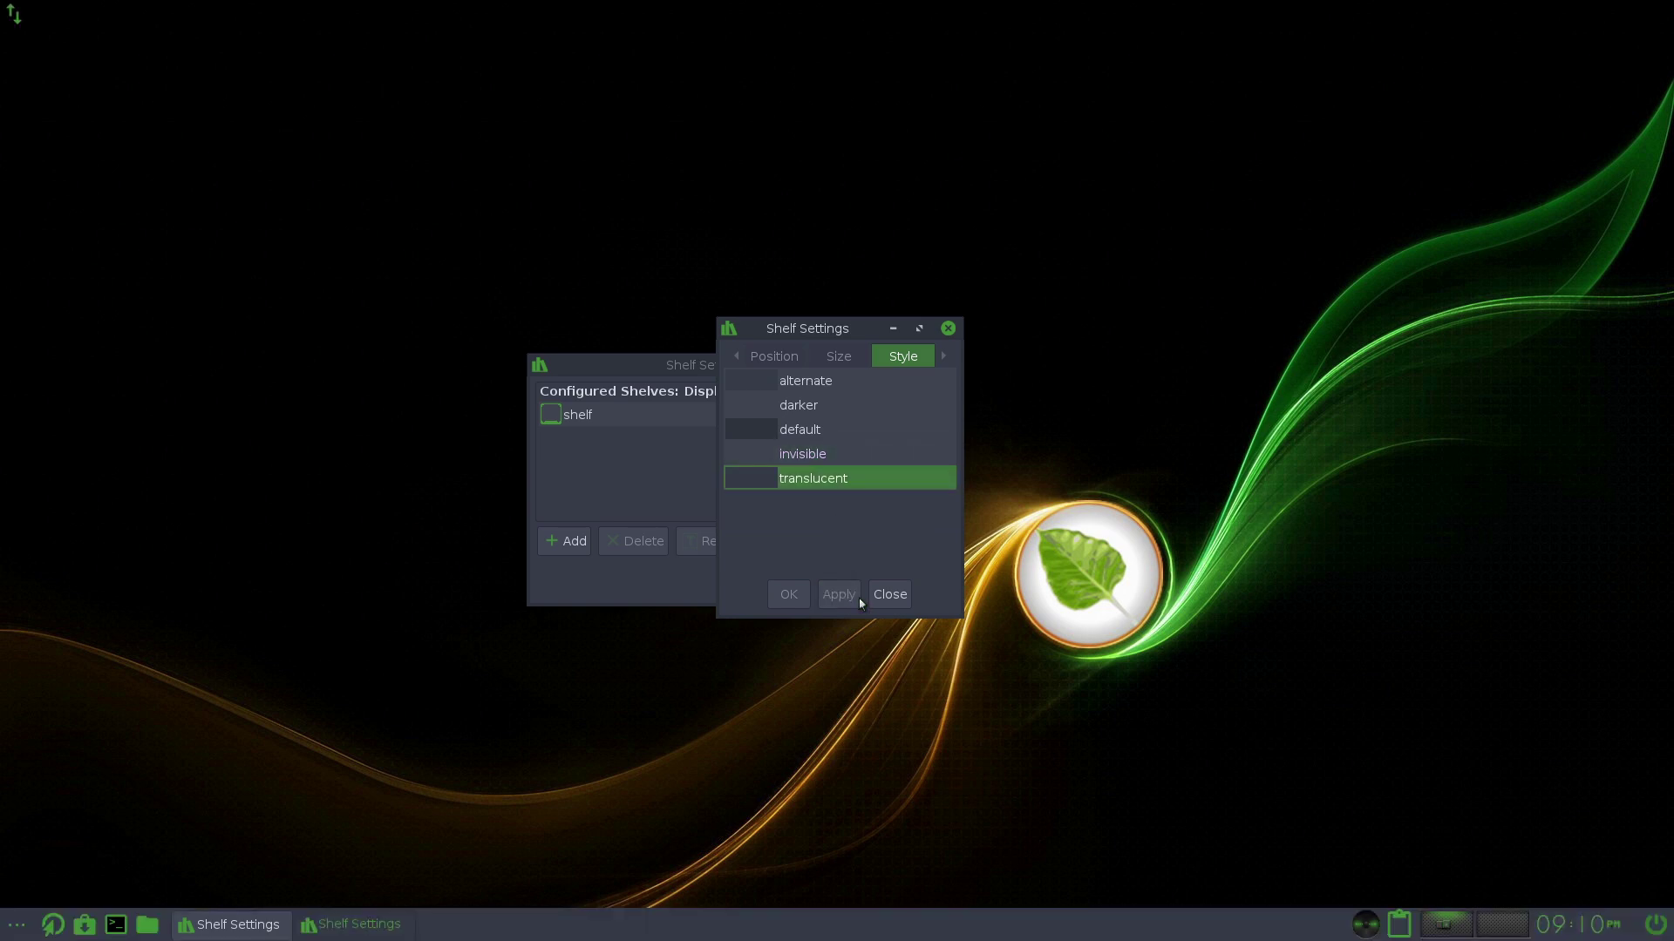
# Step: Browse the shelf's auto hide, desktop, stacking and position pages, then close both shelf settings windows
pyautogui.click(945, 356)
pyautogui.click(946, 356)
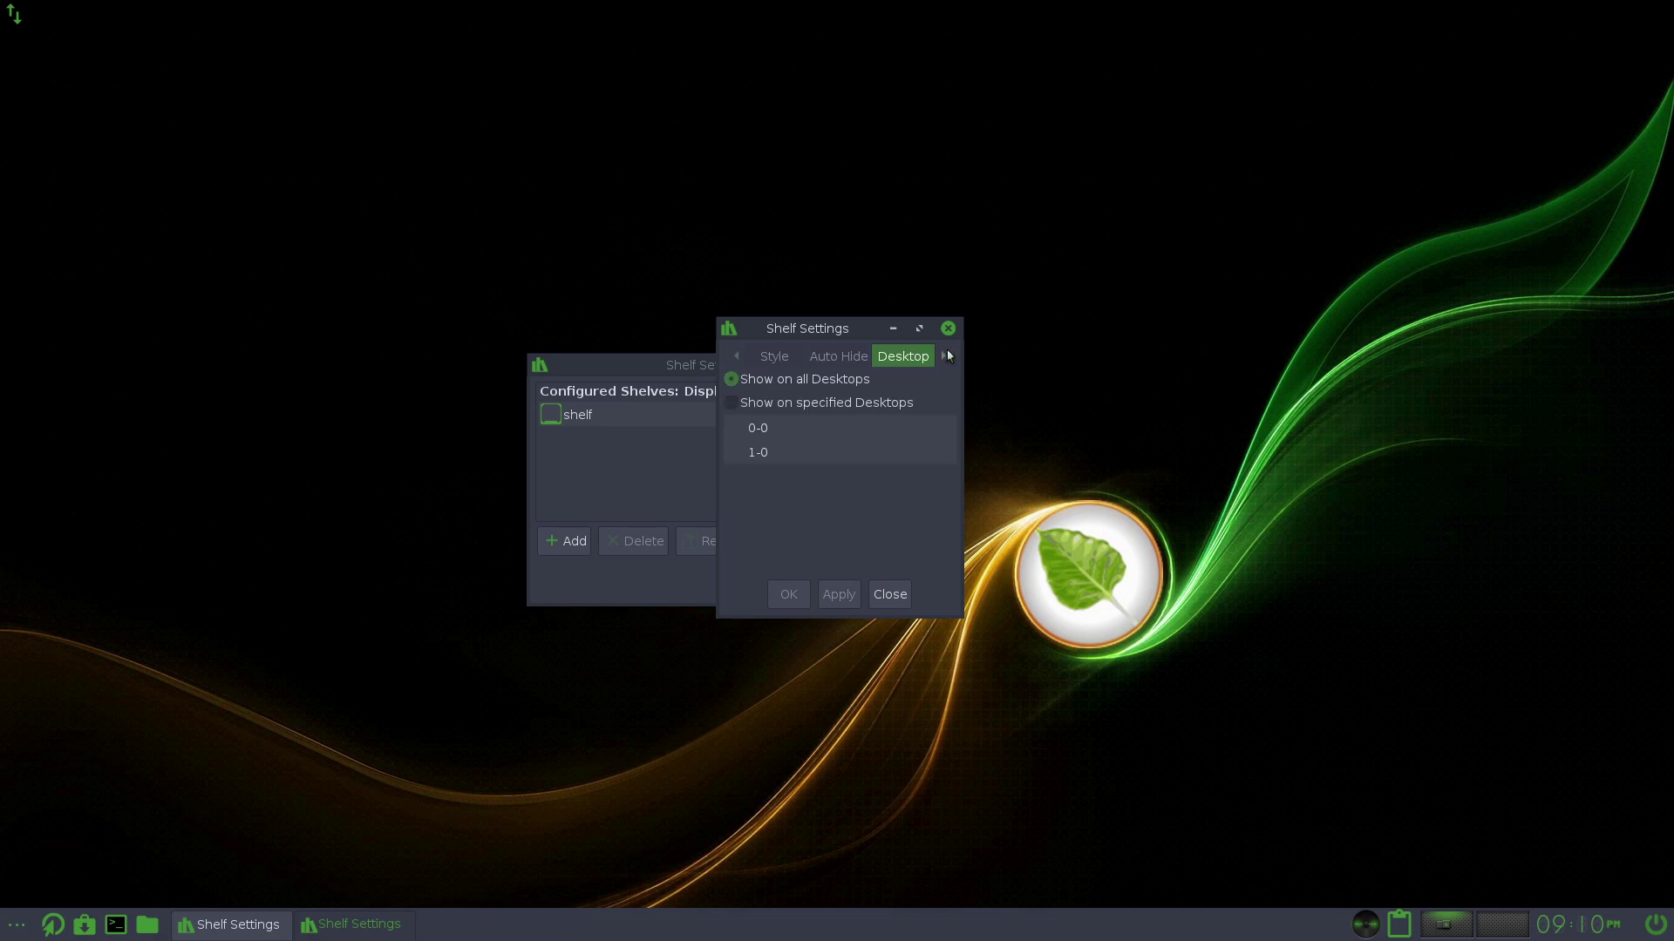
pyautogui.click(737, 359)
pyautogui.click(736, 358)
pyautogui.click(737, 357)
pyautogui.click(736, 357)
pyautogui.click(736, 357)
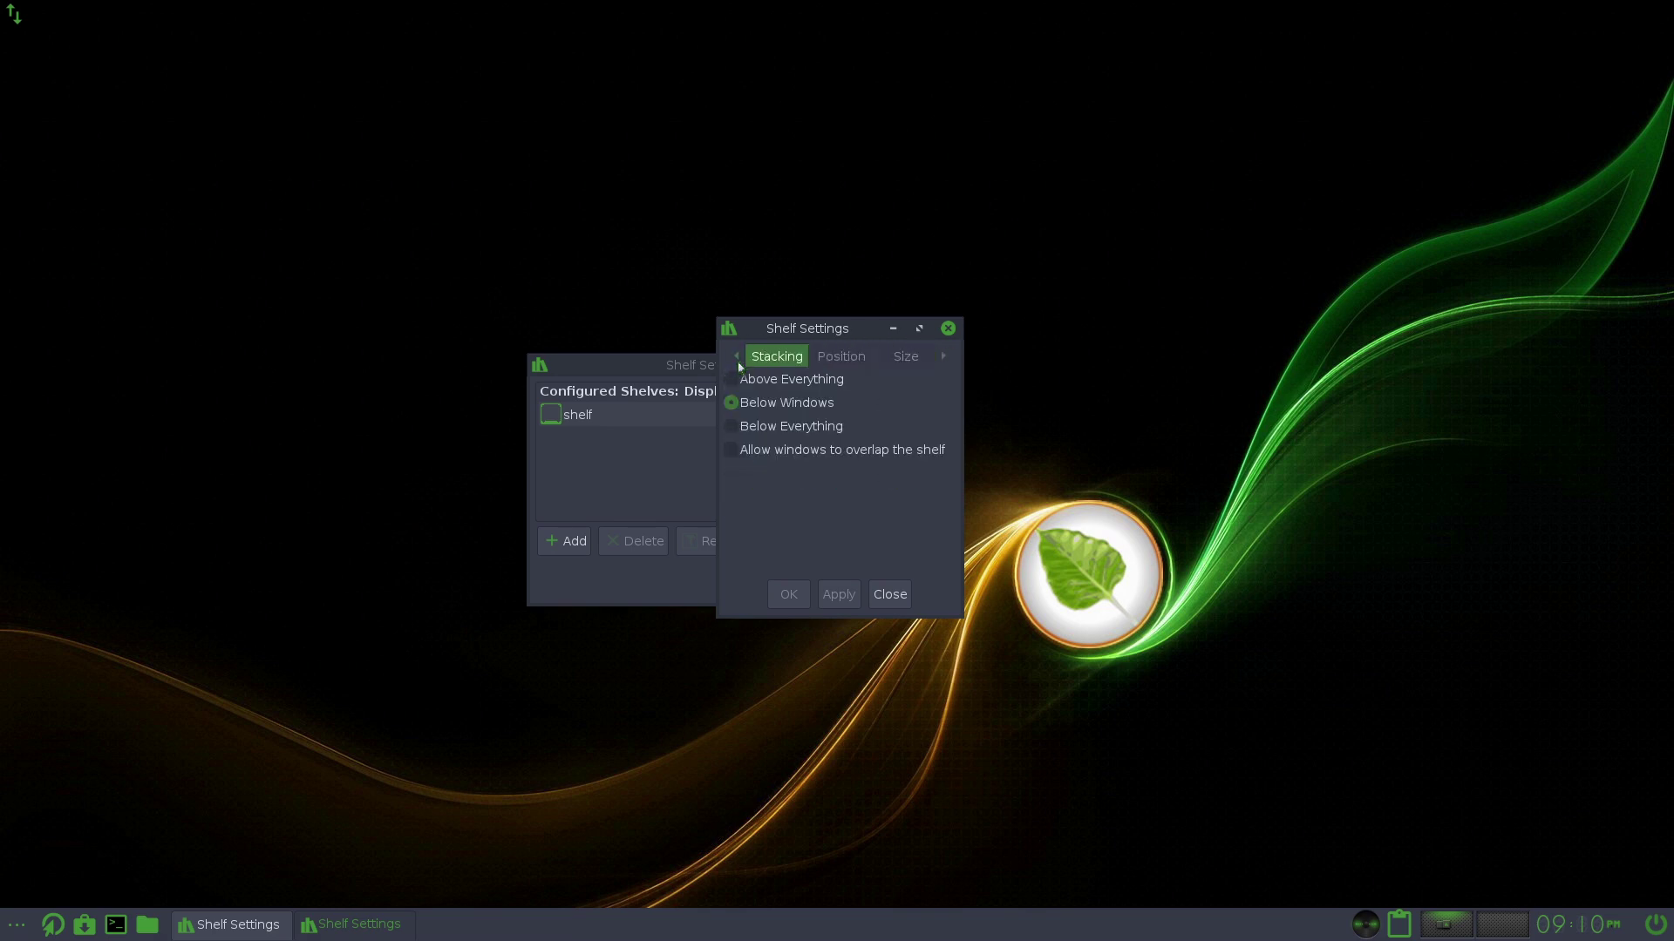
pyautogui.click(853, 359)
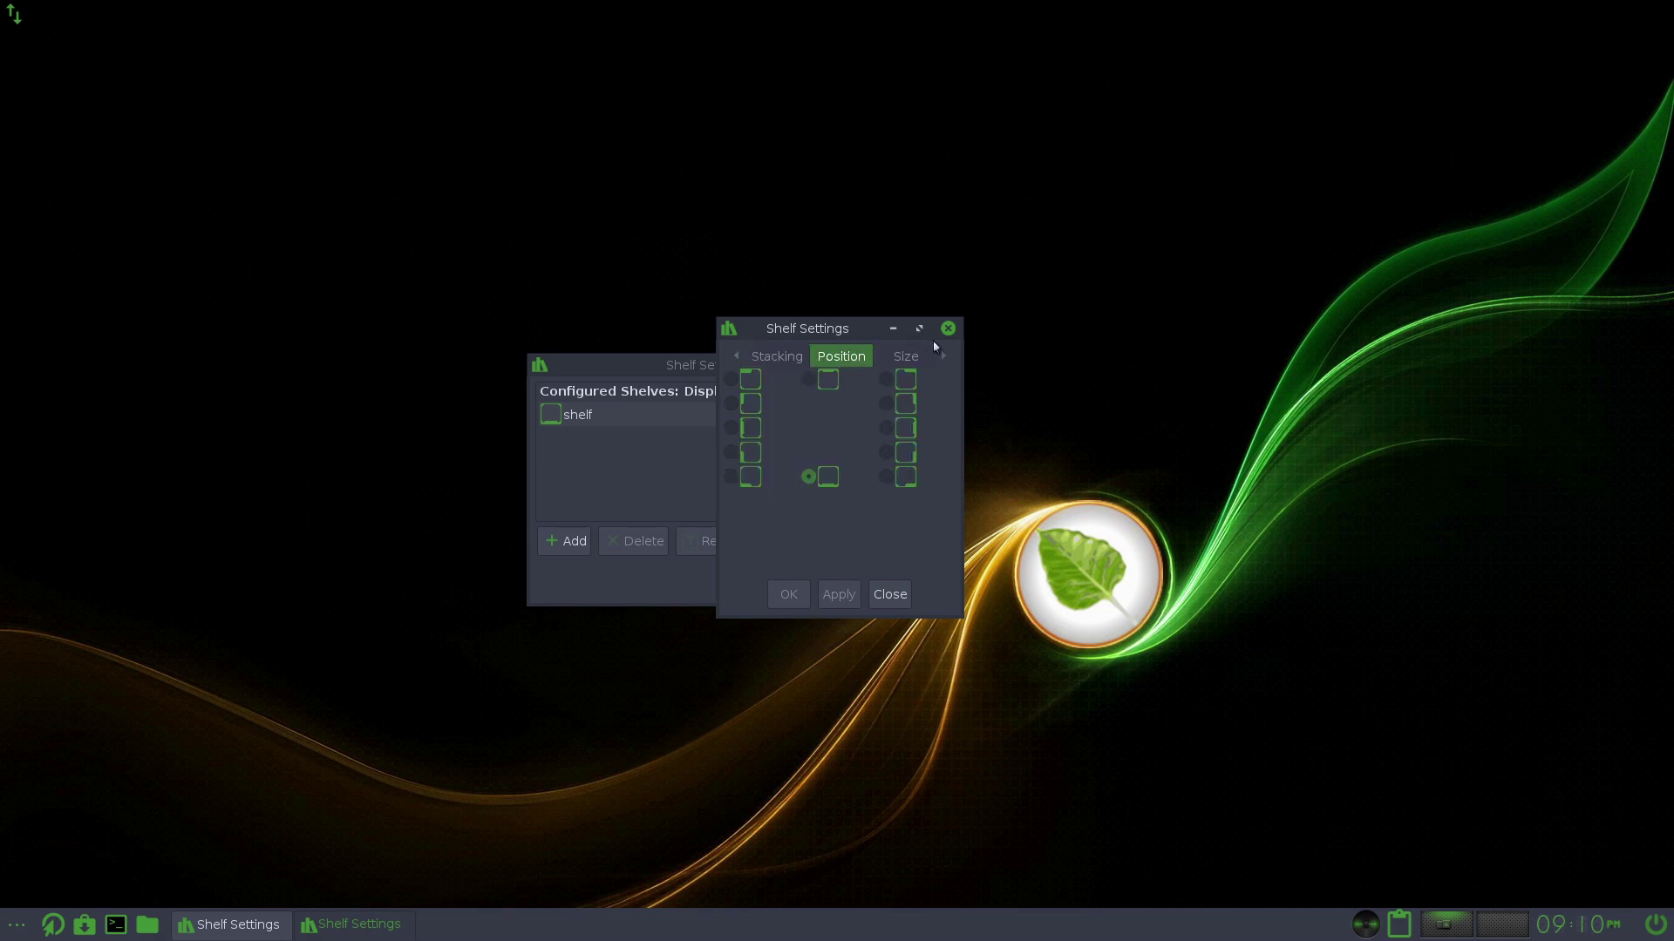
pyautogui.click(949, 330)
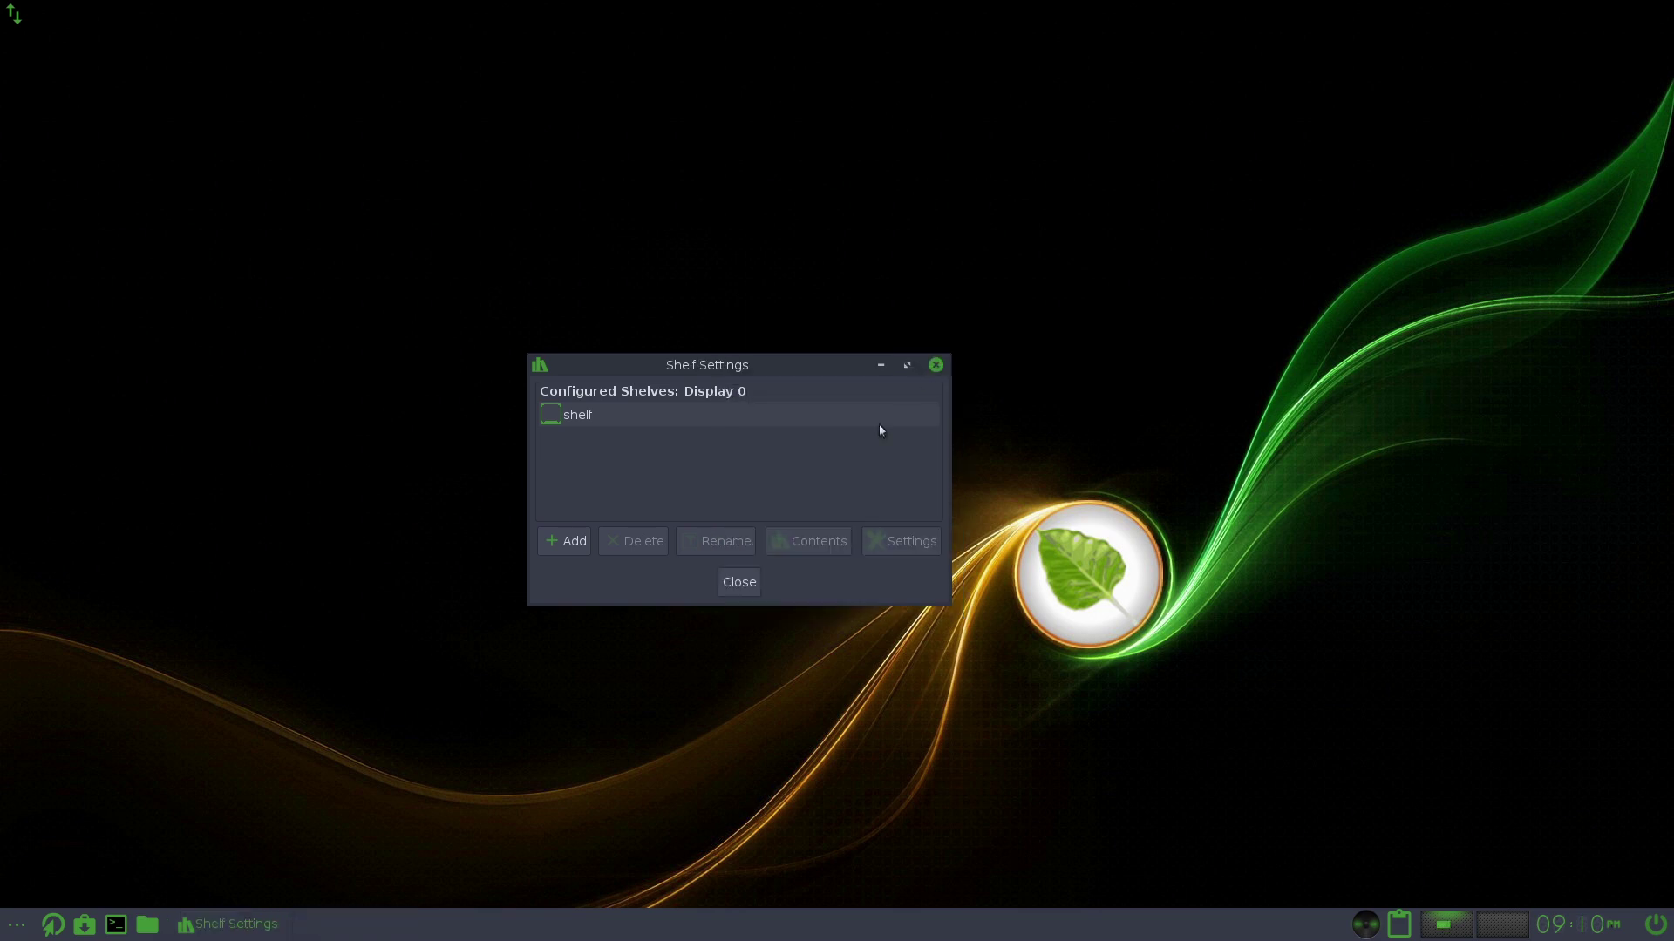
pyautogui.click(752, 579)
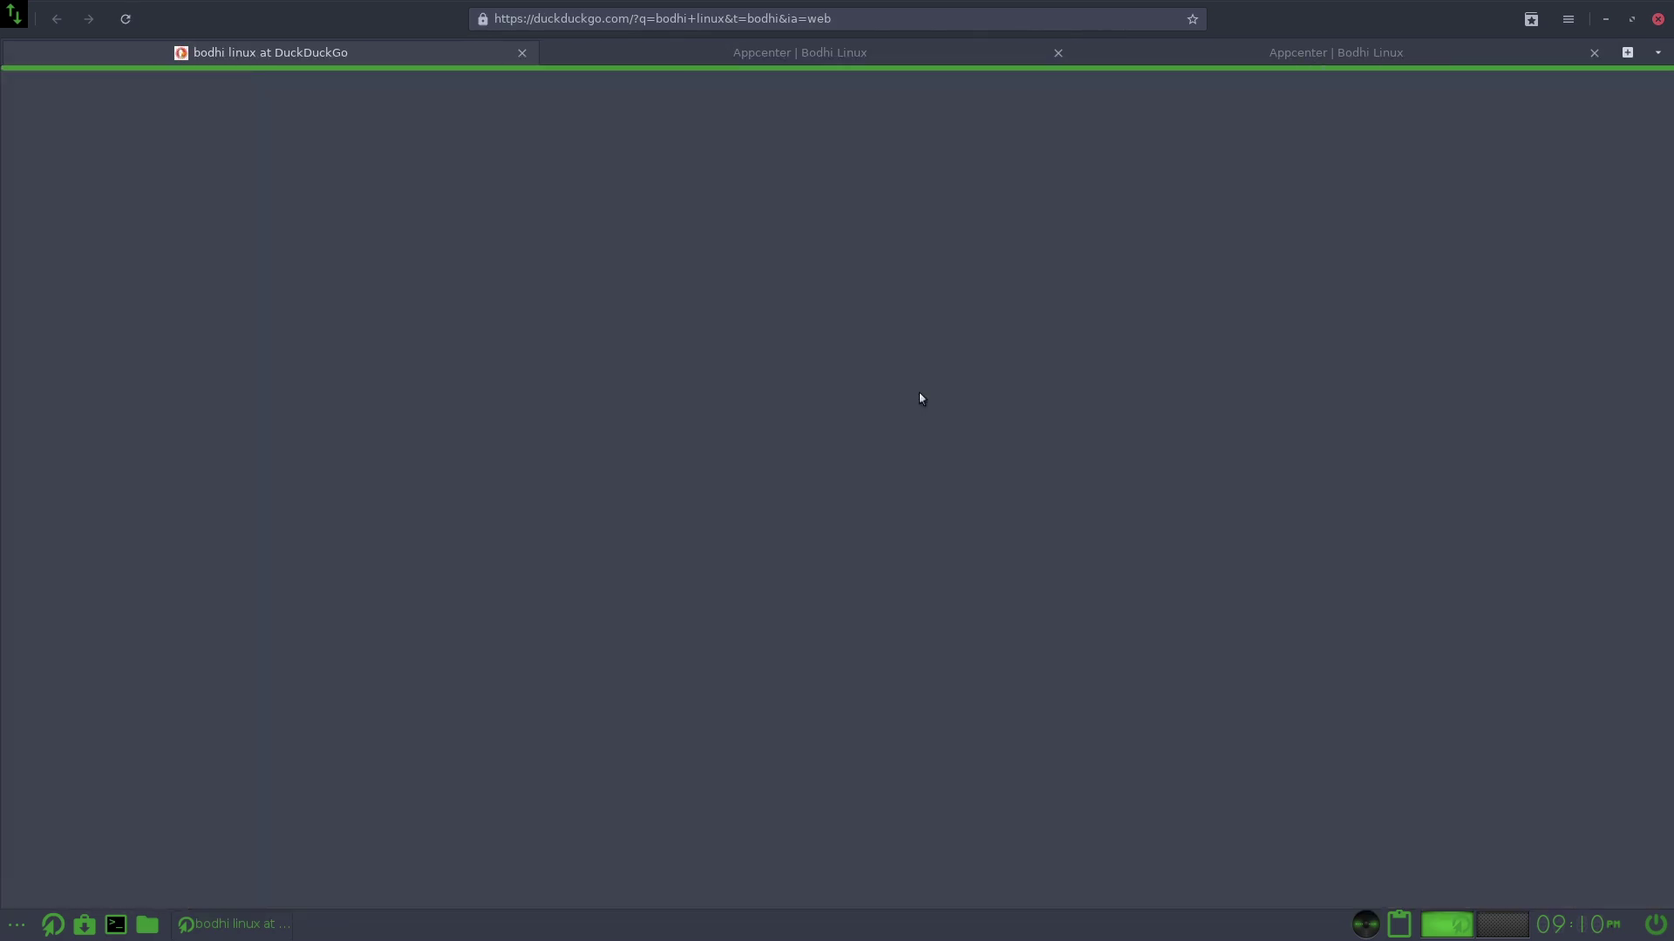
# Step: Close the DuckDuckGo and duplicate Appcenter tabs, select the web address, and close the browser
pyautogui.click(523, 53)
pyautogui.click(790, 53)
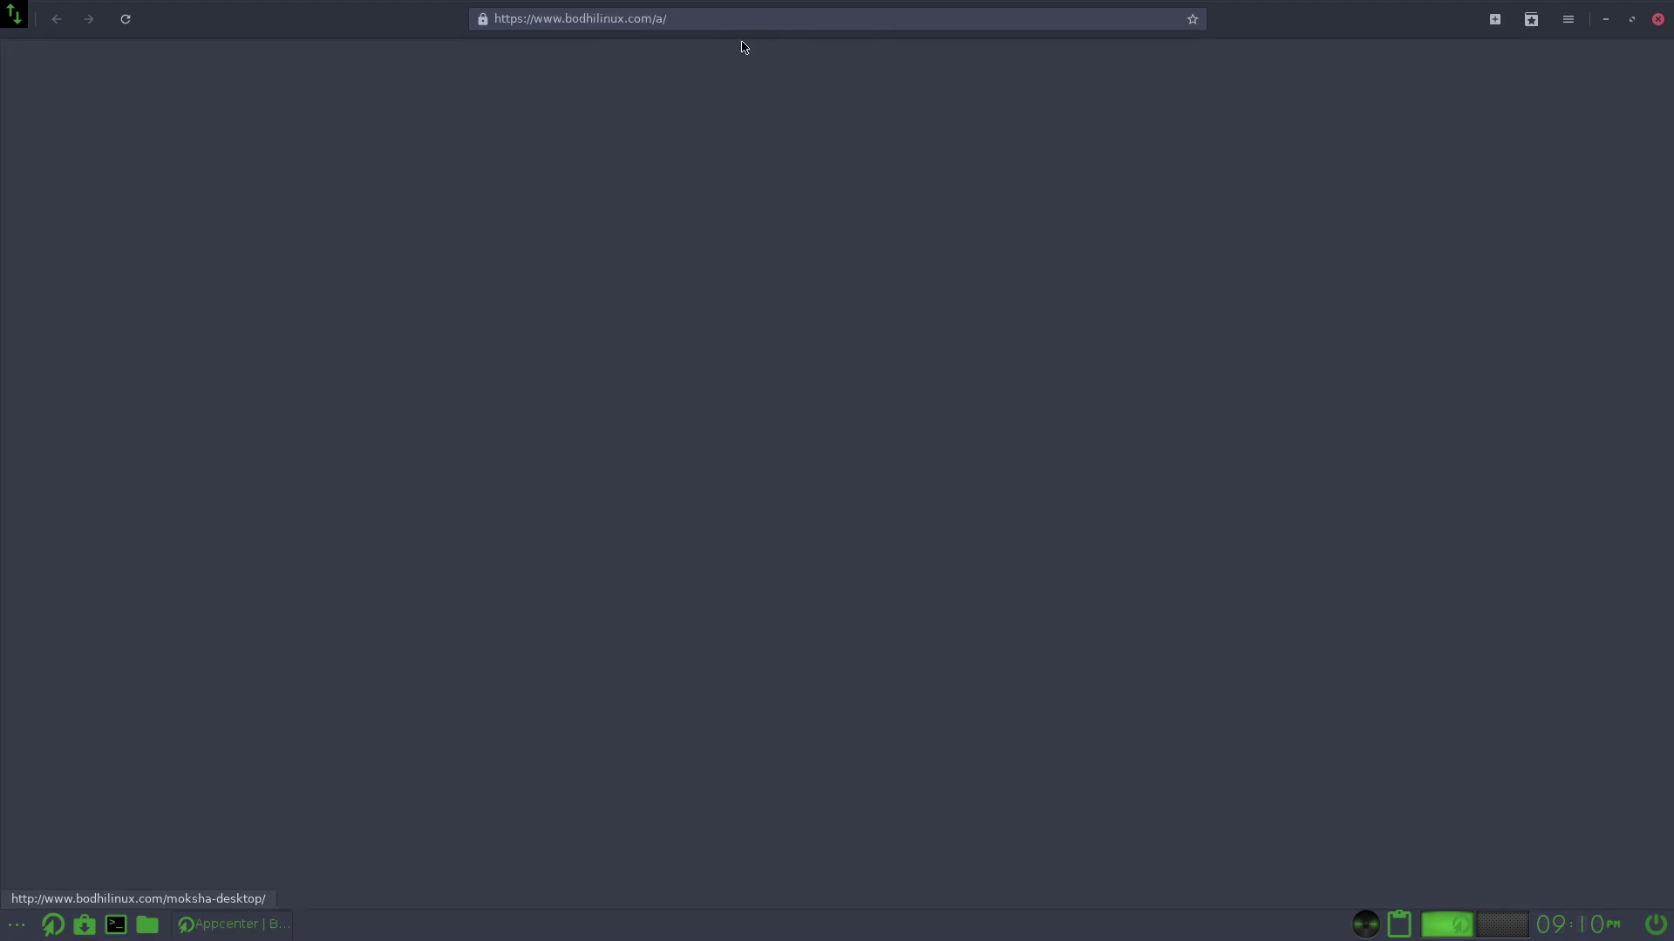
pyautogui.click(736, 19)
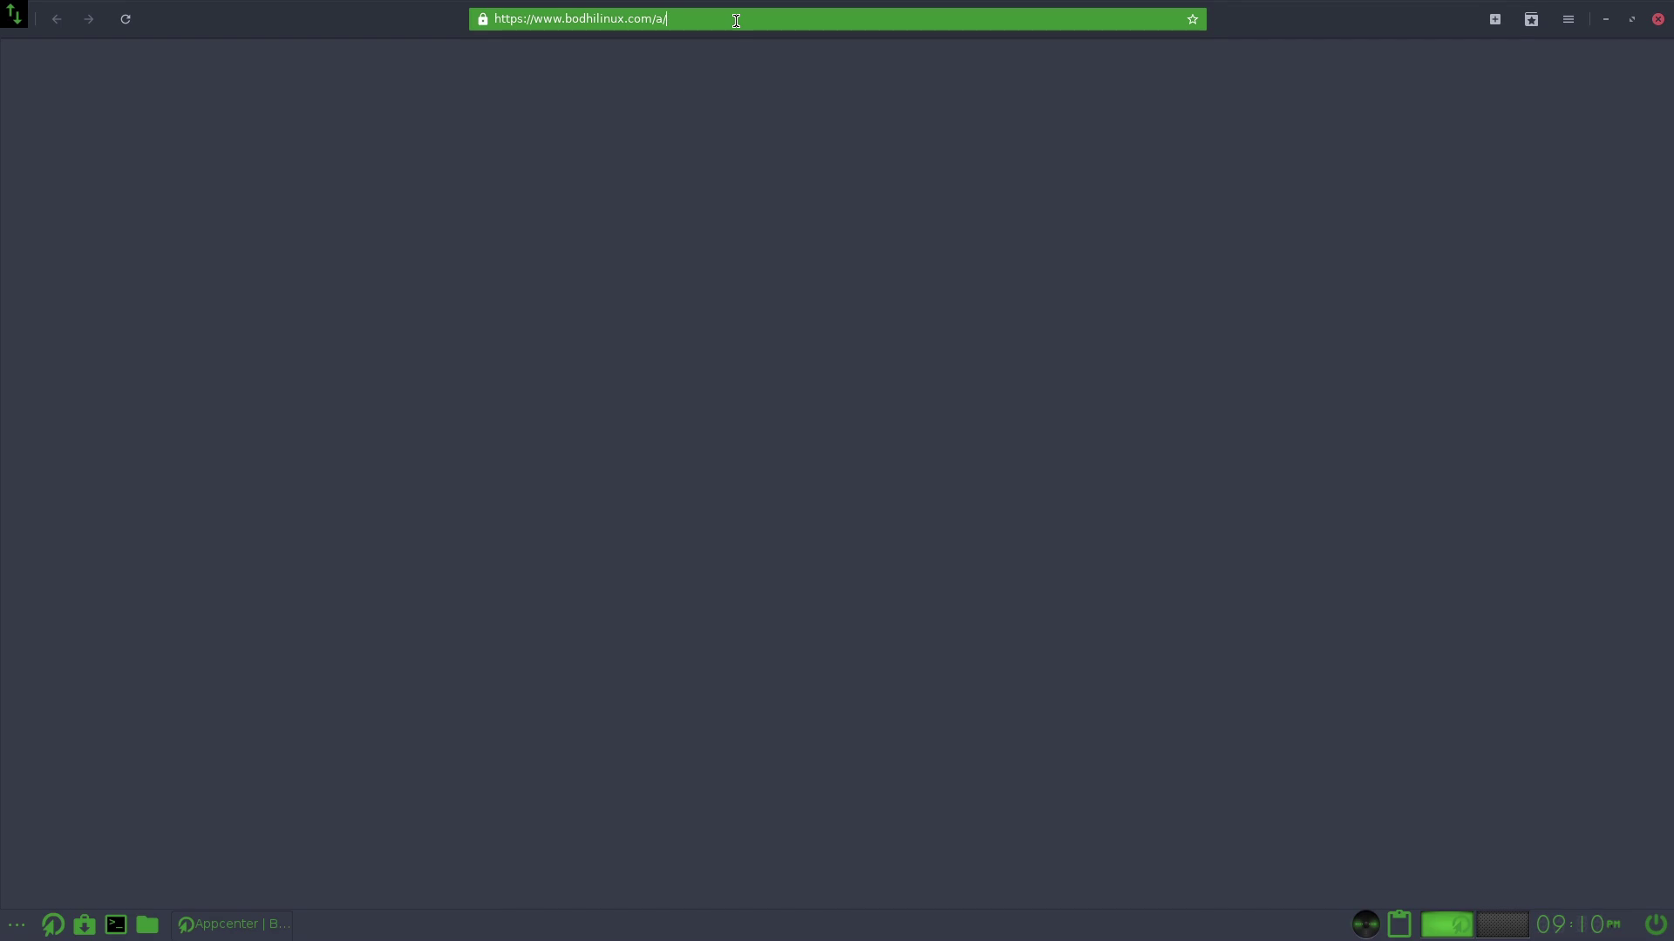
pyautogui.hotkey('ctrl', 'a')
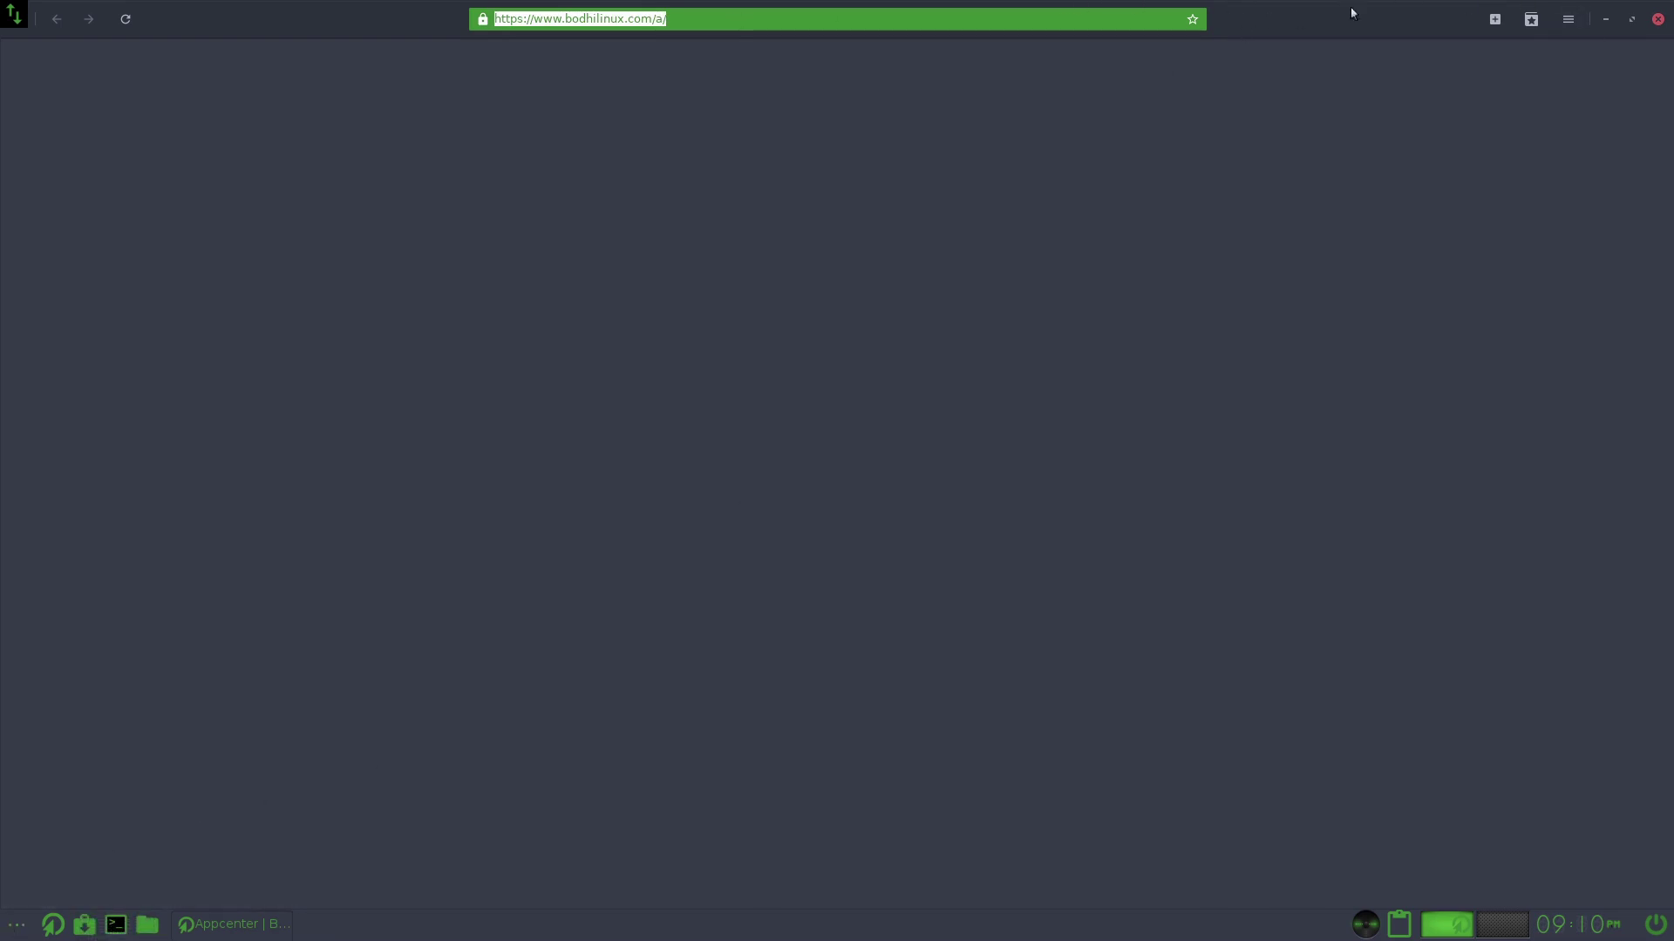
pyautogui.click(1657, 18)
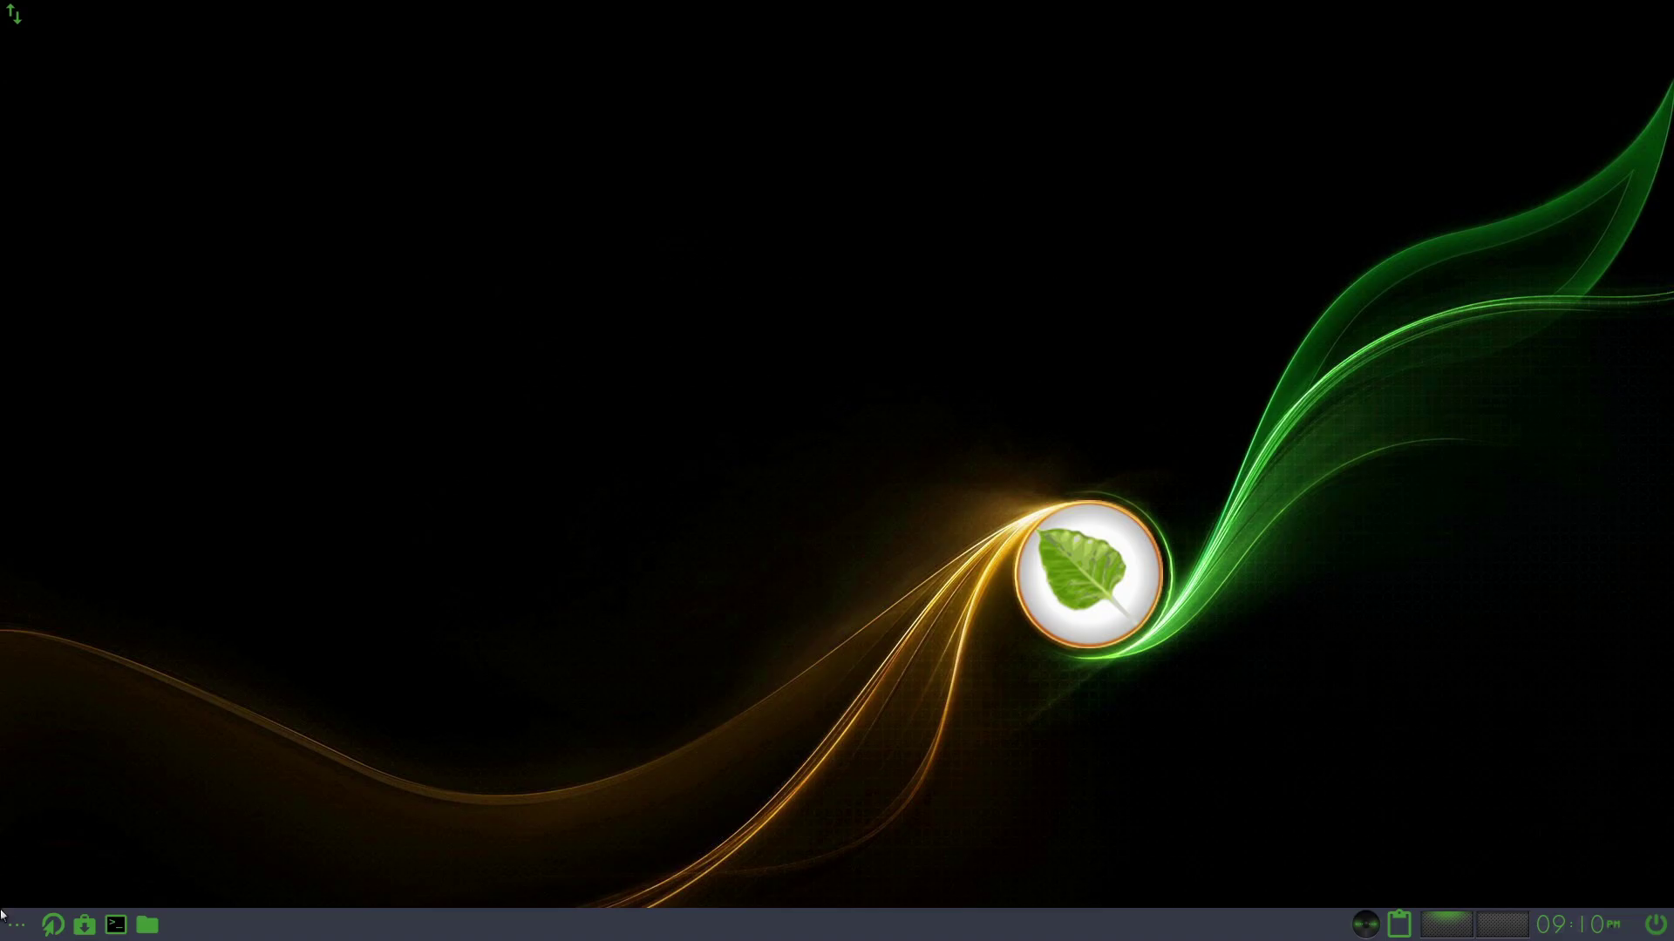
# Step: Launch Firefox Web Browser from the desktop's Applications > Internet menu
pyautogui.rightClick(473, 524)
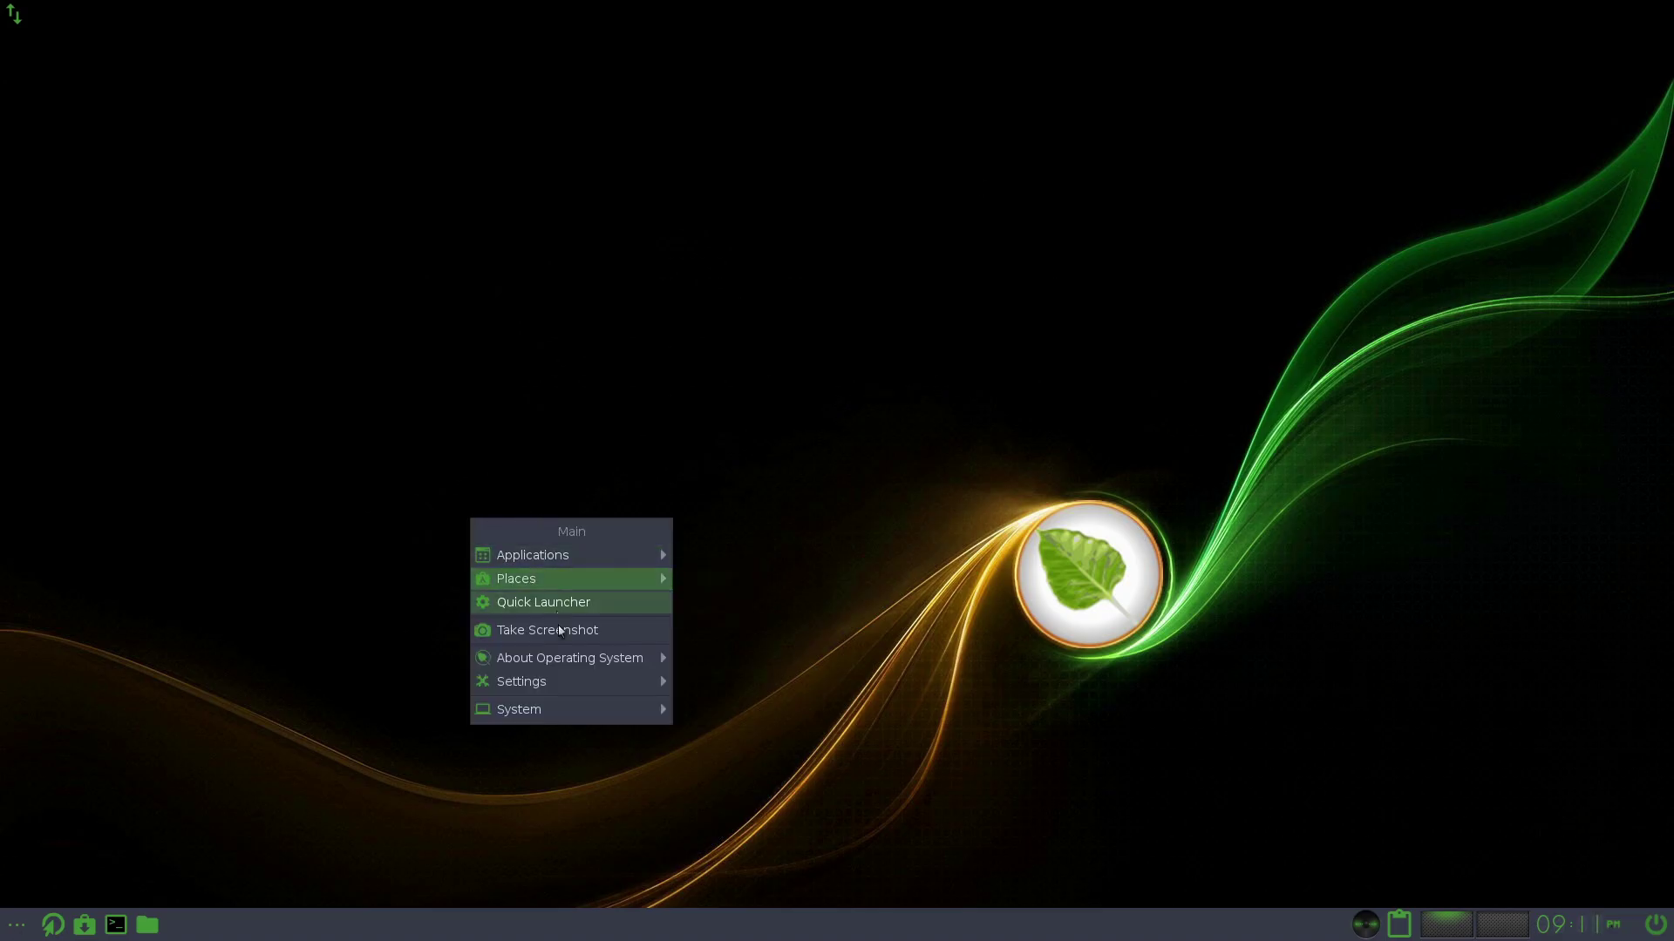
pyautogui.moveTo(598, 556)
pyautogui.moveTo(746, 627)
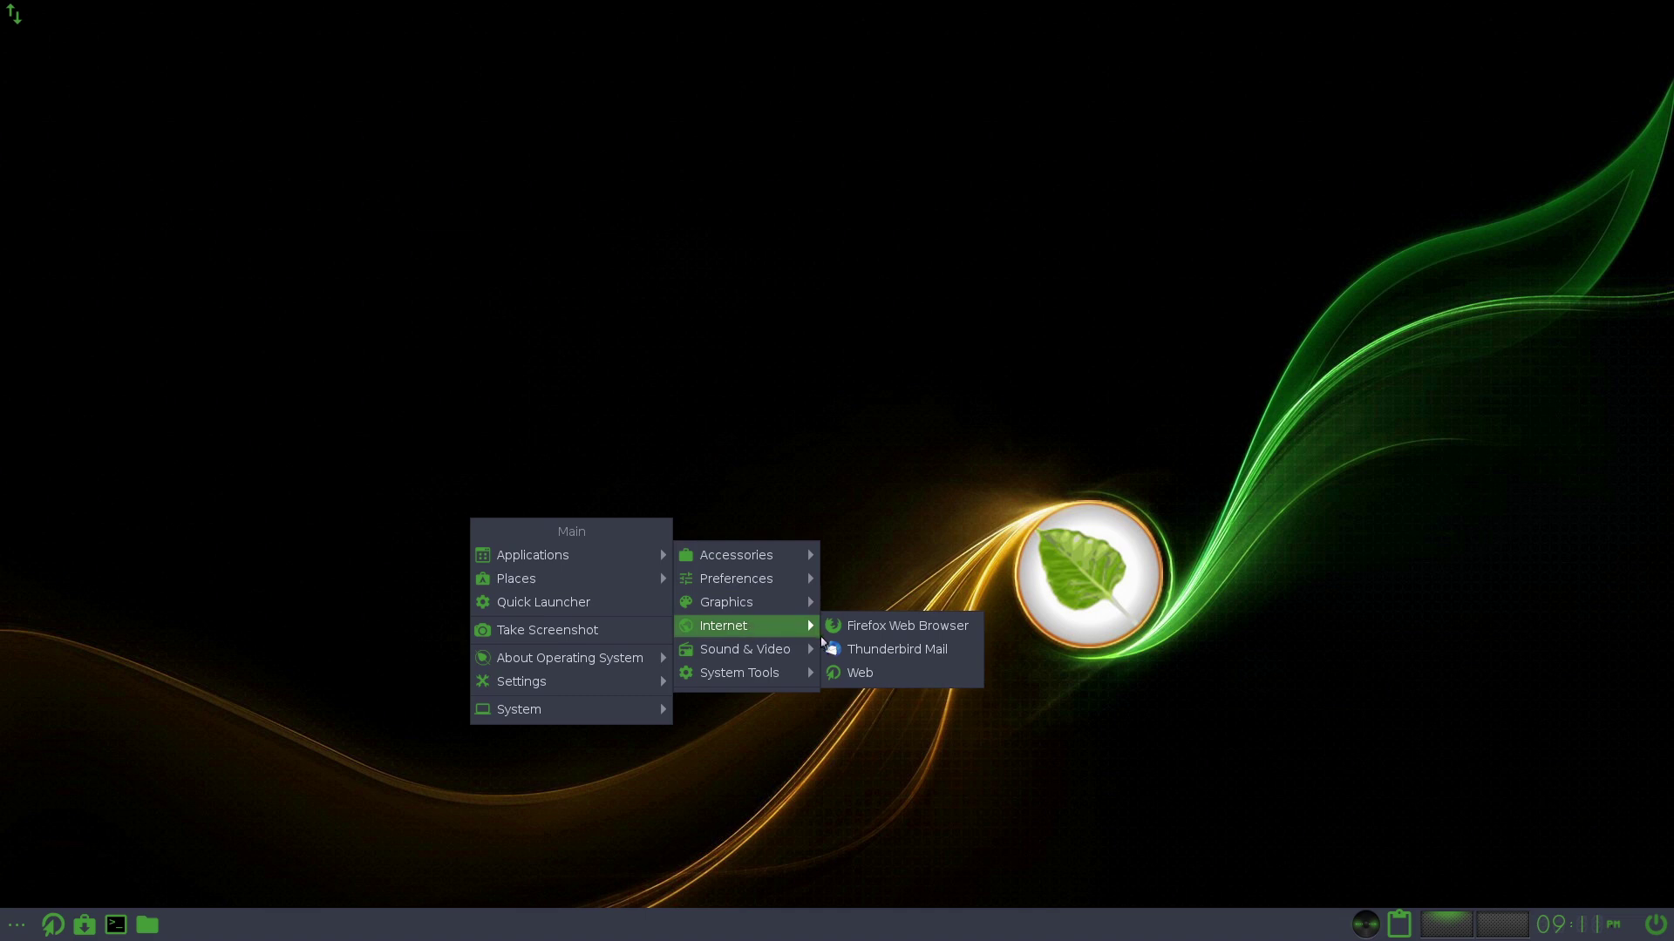
pyautogui.click(880, 626)
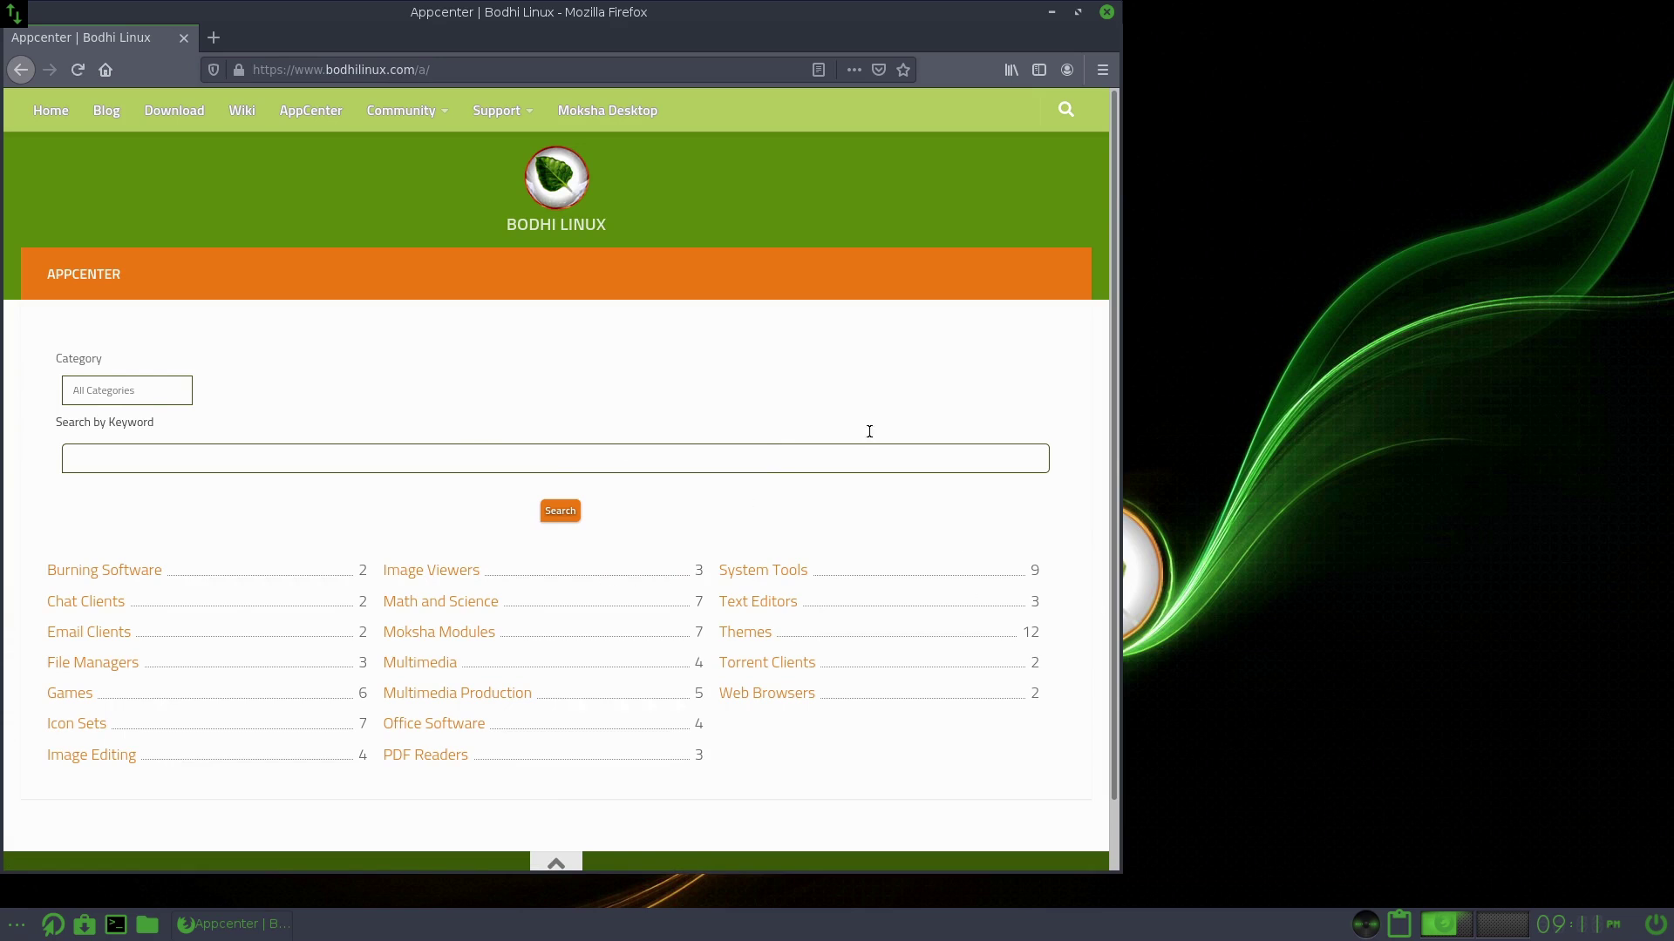
# Step: Browse the File Managers category, then open the Aisleriot Solitaire page under Games
pyautogui.moveTo(568, 15); pyautogui.dragTo(678, 17)
pyautogui.click(244, 668)
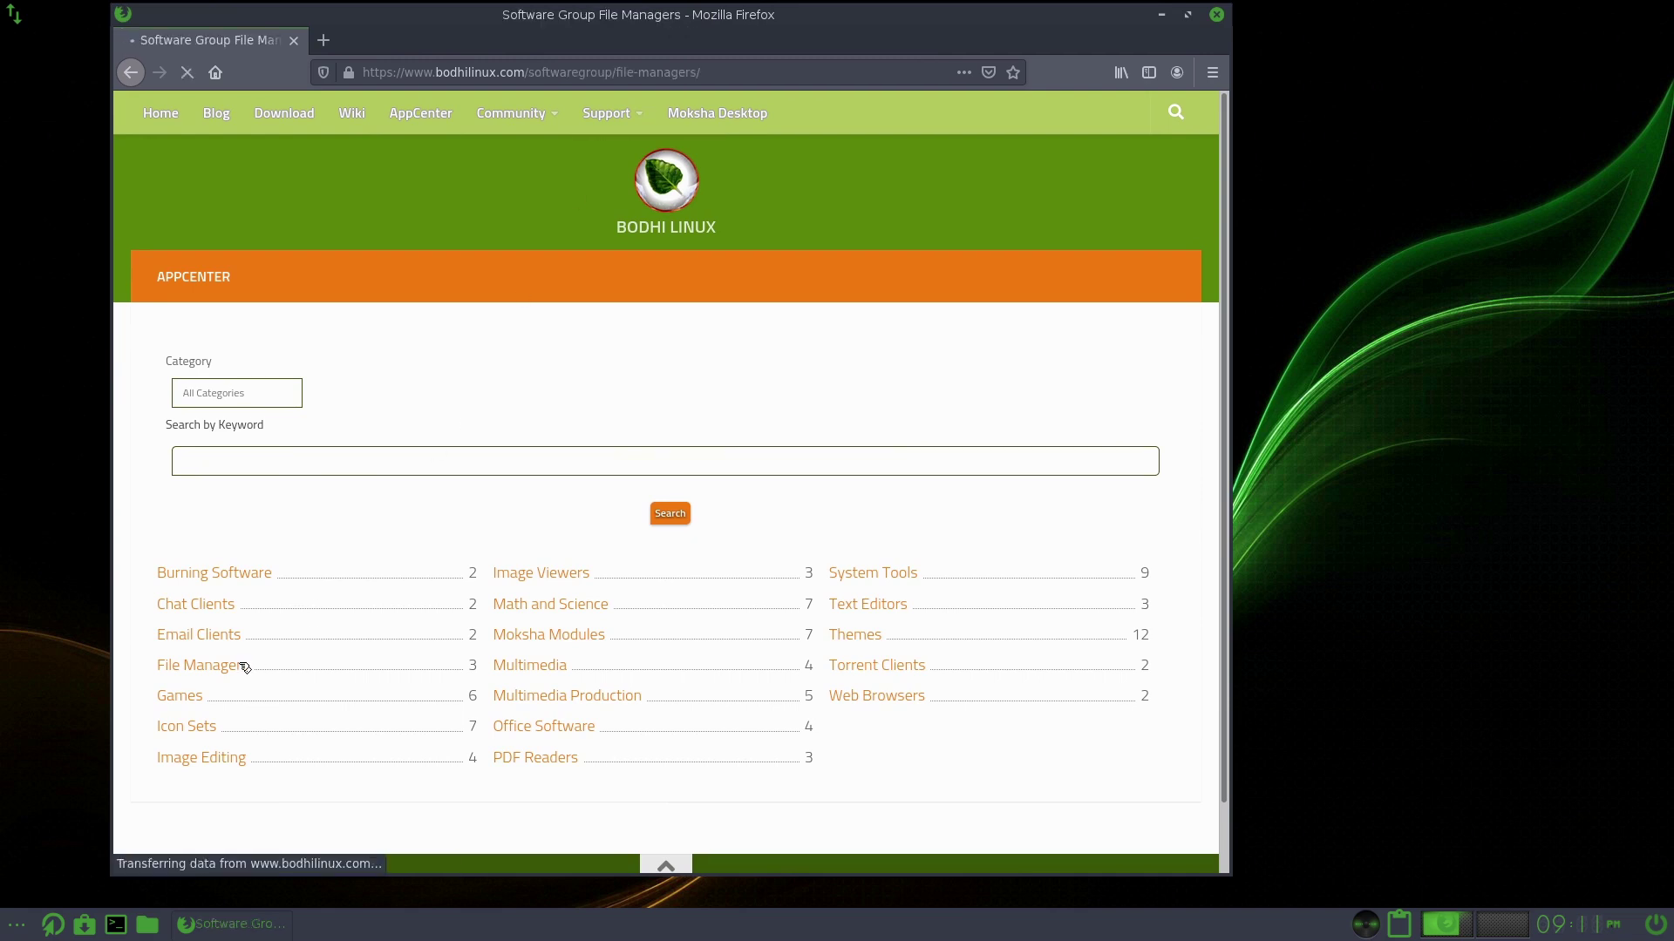
pyautogui.click(131, 71)
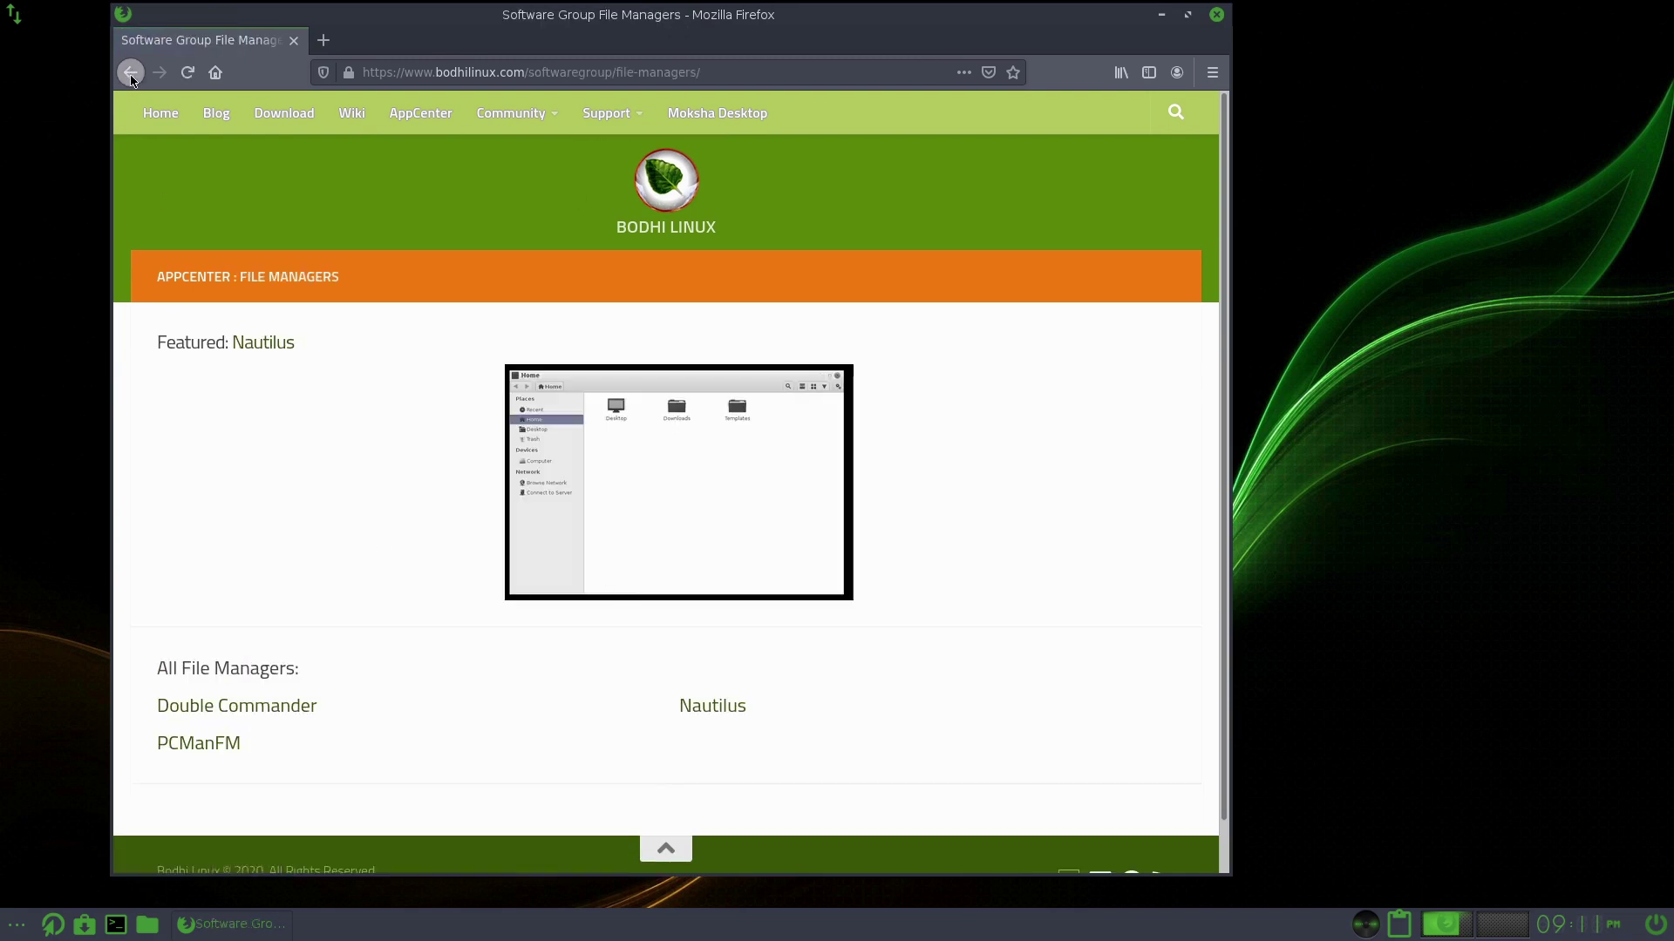
pyautogui.click(184, 698)
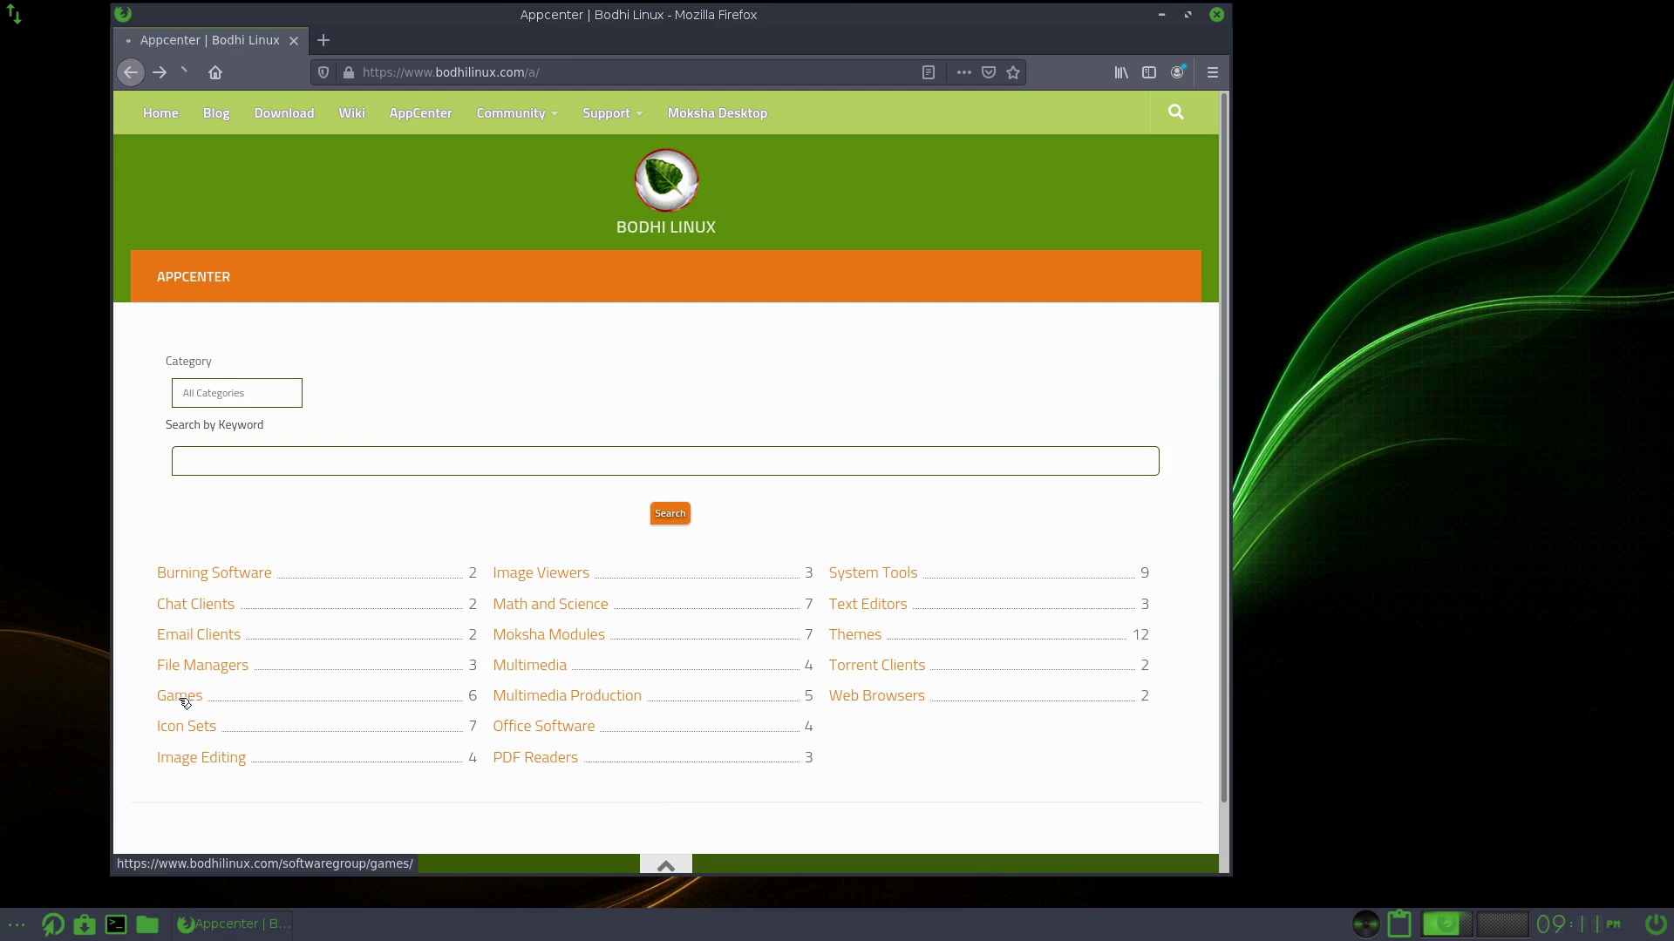
pyautogui.scroll(-1, 528, 556)
pyautogui.scroll(-3, 528, 556)
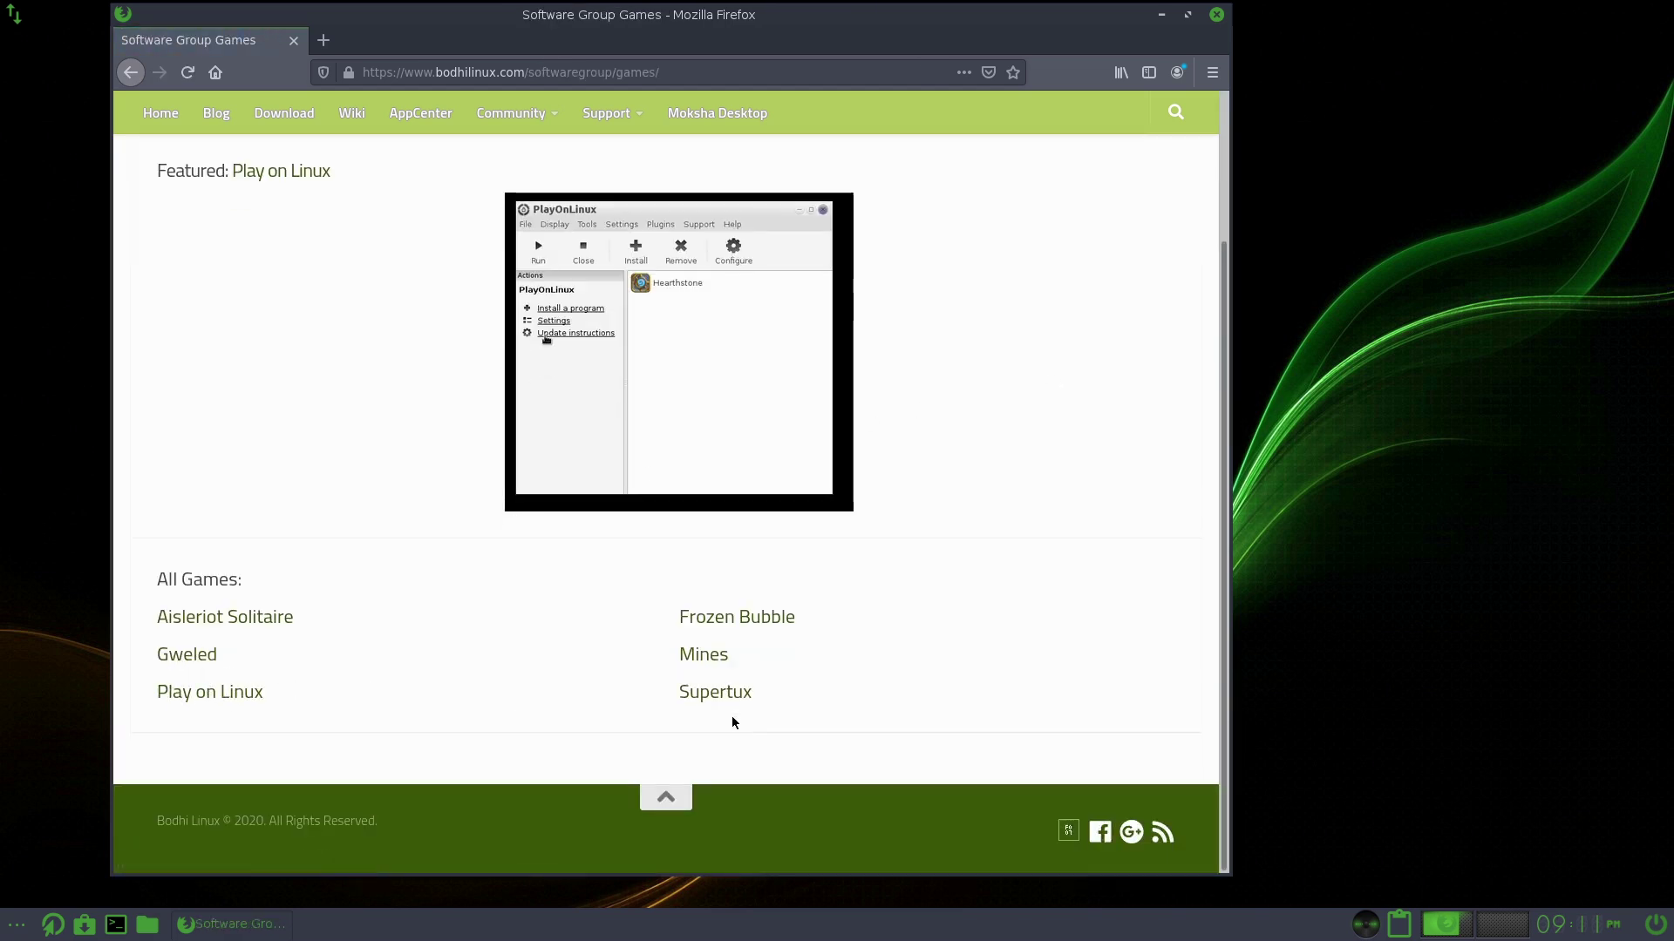
pyautogui.click(234, 622)
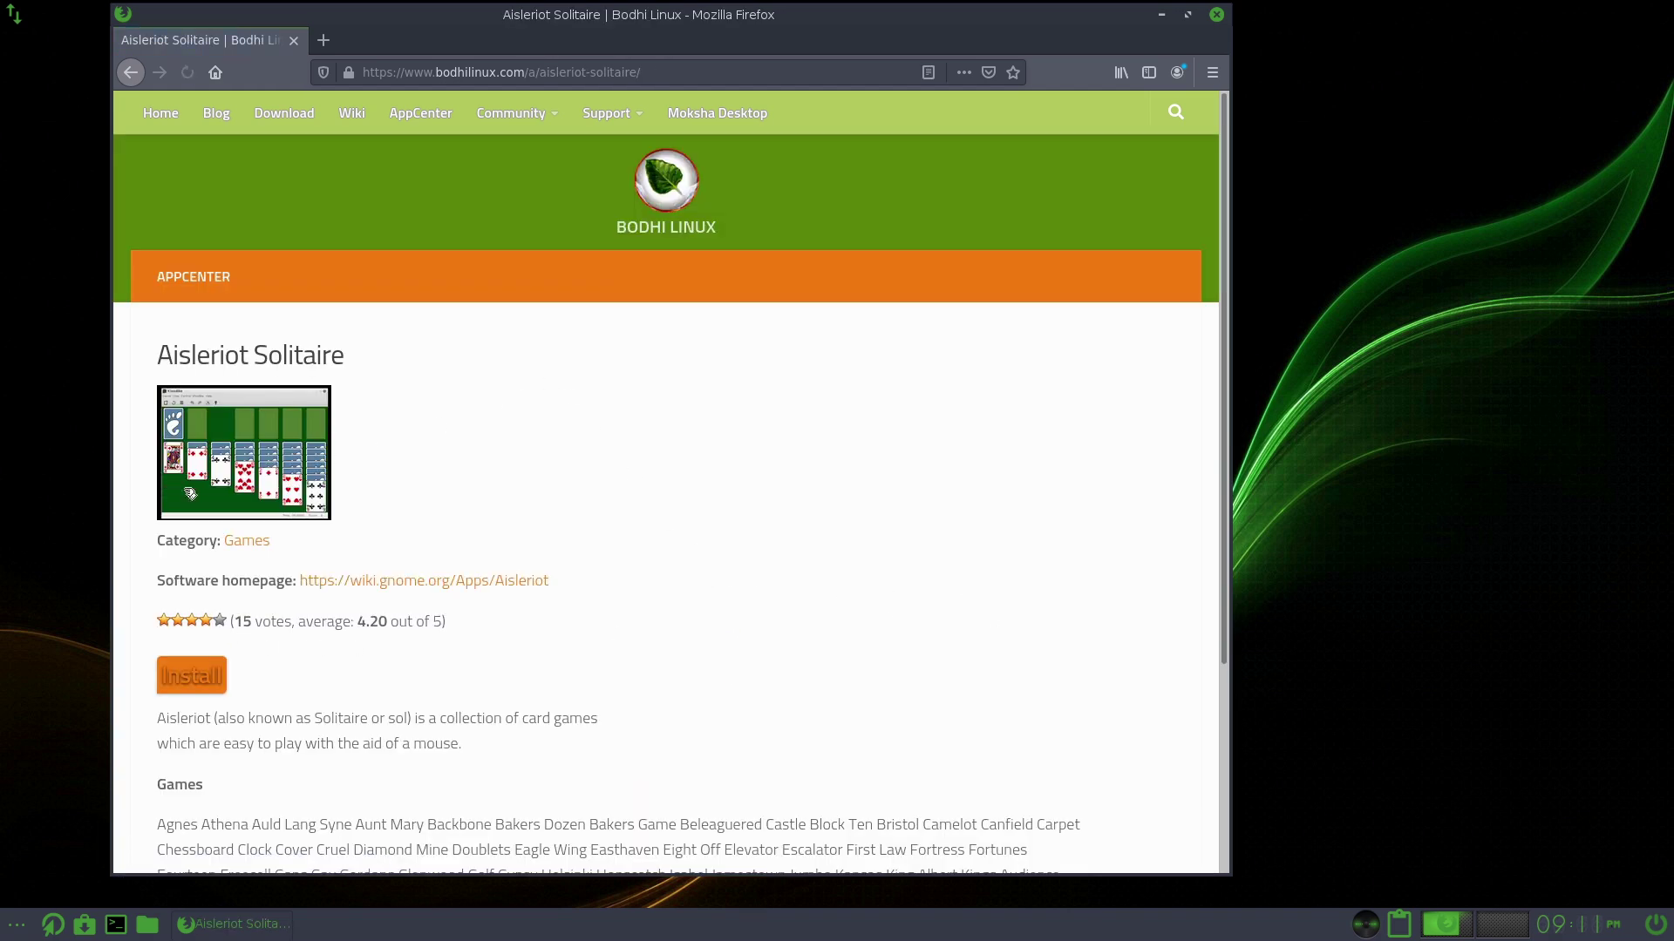
# Step: Install Aisleriot Solitaire through AptURL with the administrator password and dismiss the success message
pyautogui.click(194, 679)
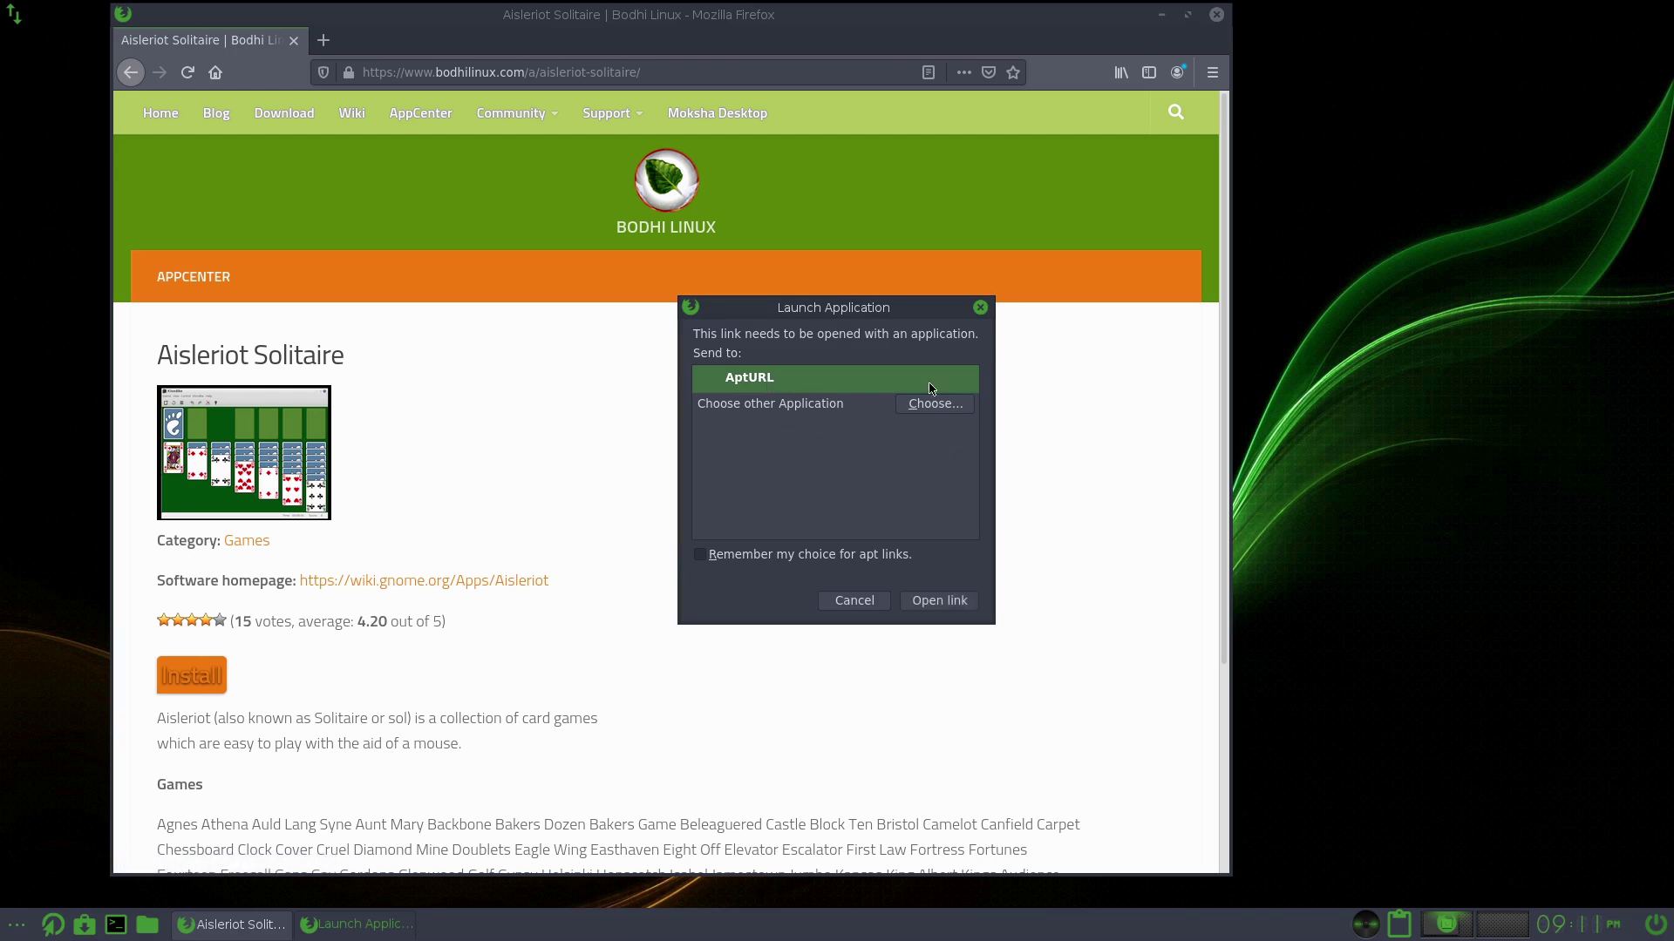
pyautogui.click(961, 601)
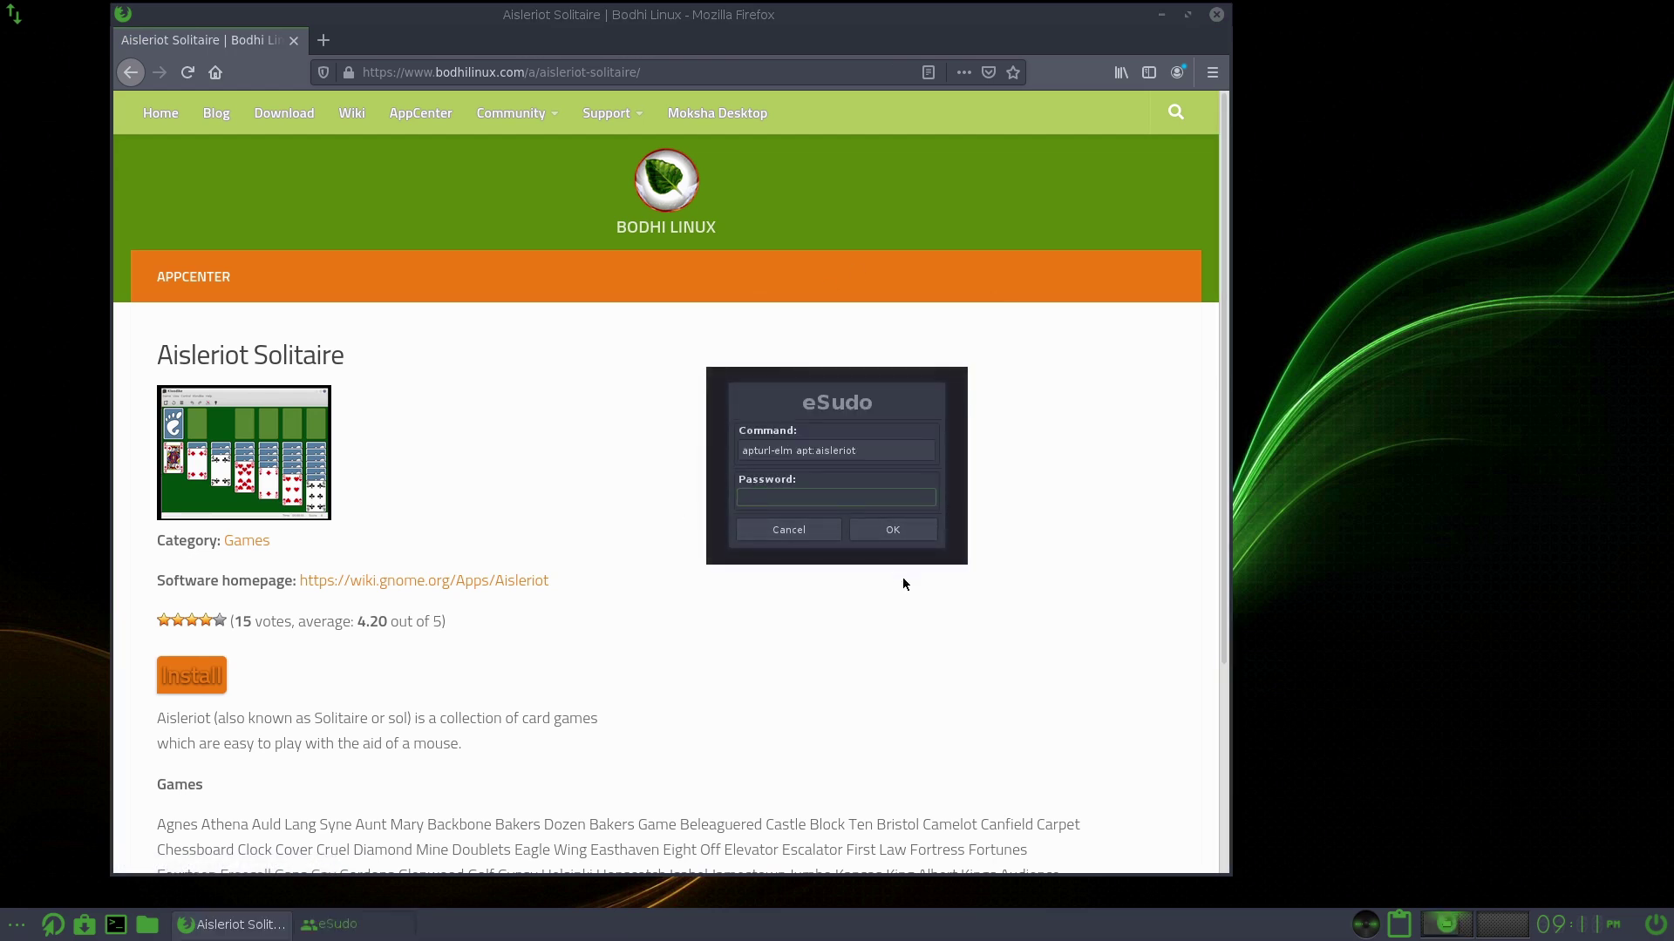
pyautogui.write('***')
pyautogui.click(877, 542)
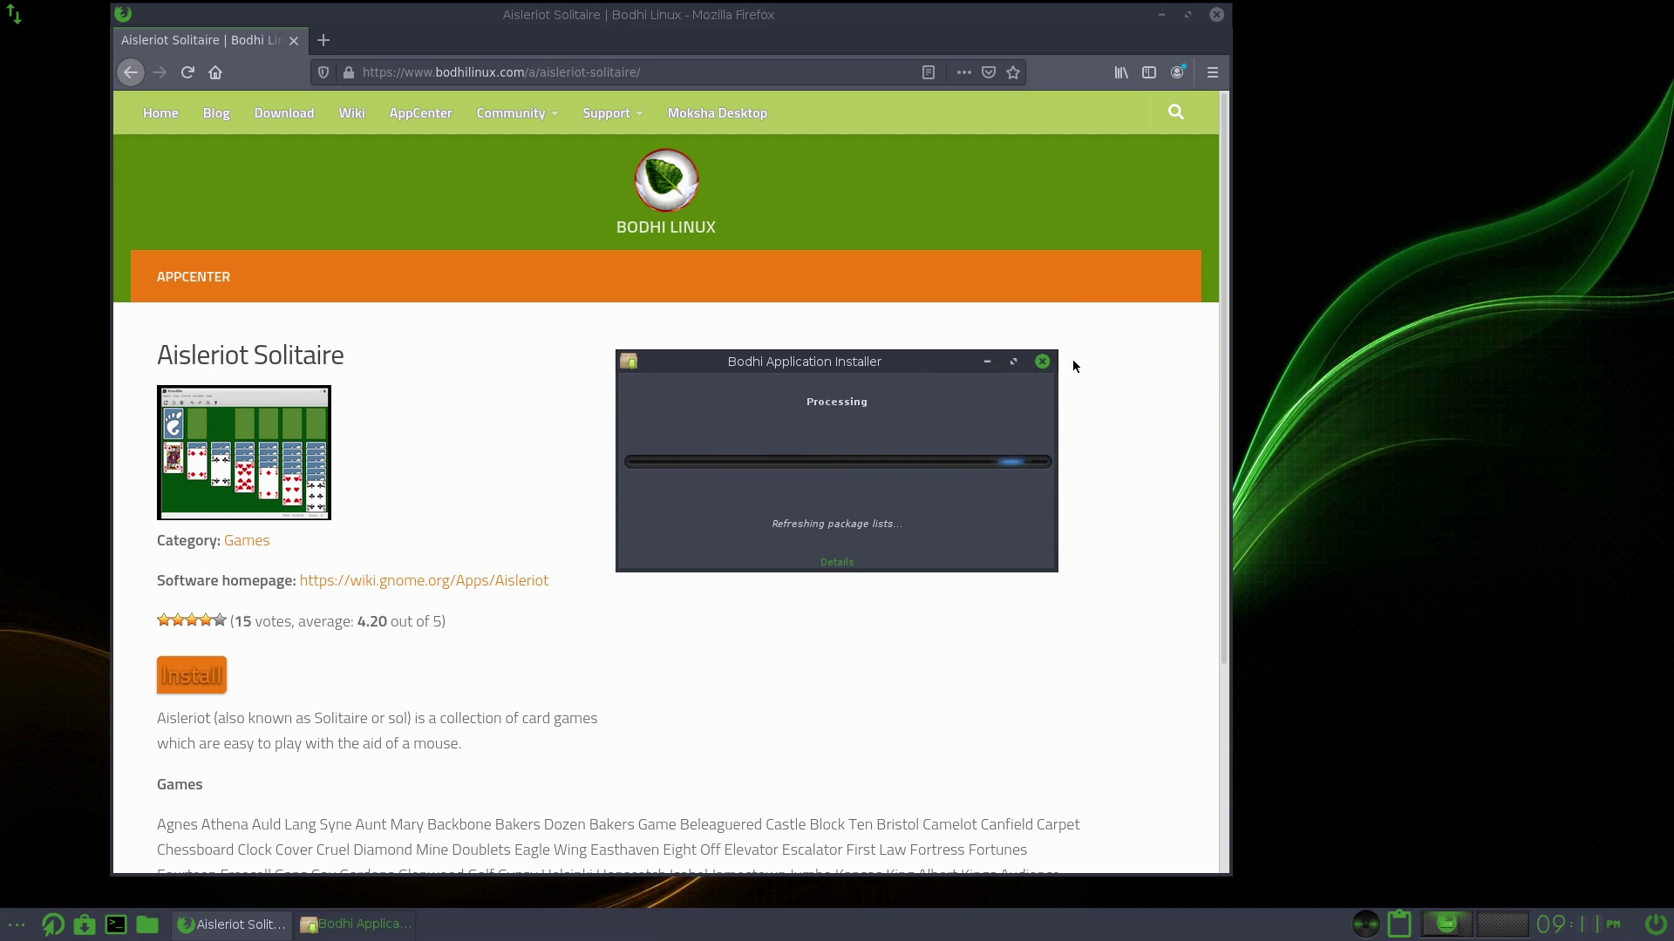
pyautogui.click(903, 553)
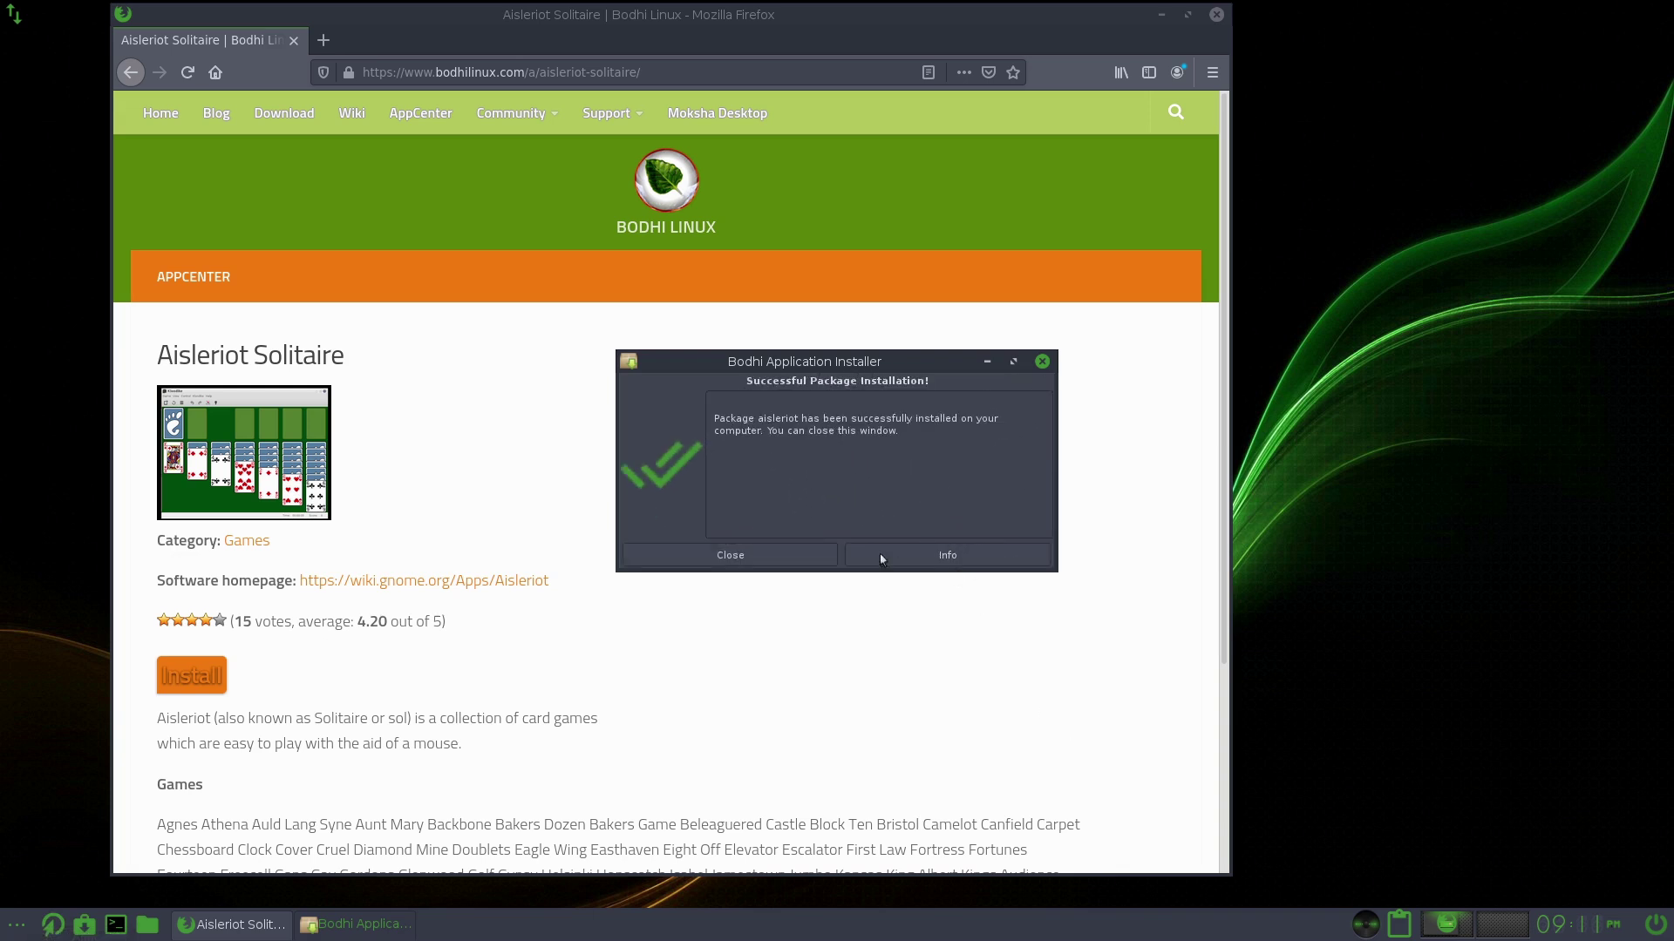
pyautogui.click(792, 559)
# Step: Close Firefox and look through the main and desktop menus
pyautogui.click(1217, 14)
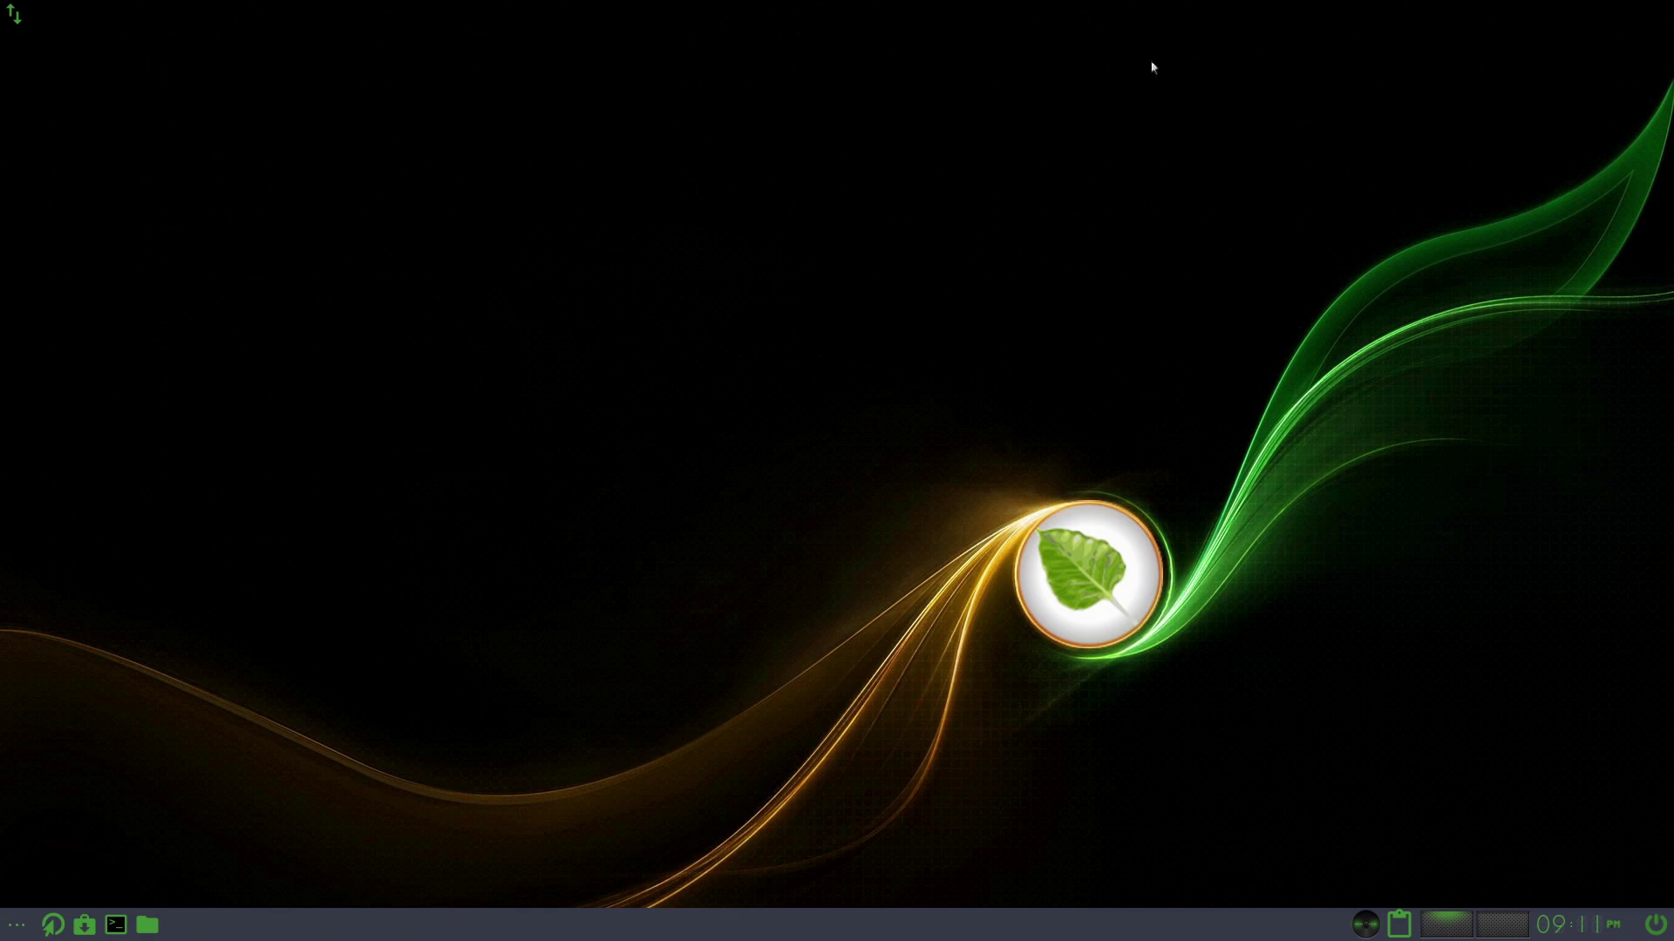
pyautogui.click(33, 926)
pyautogui.rightClick(886, 522)
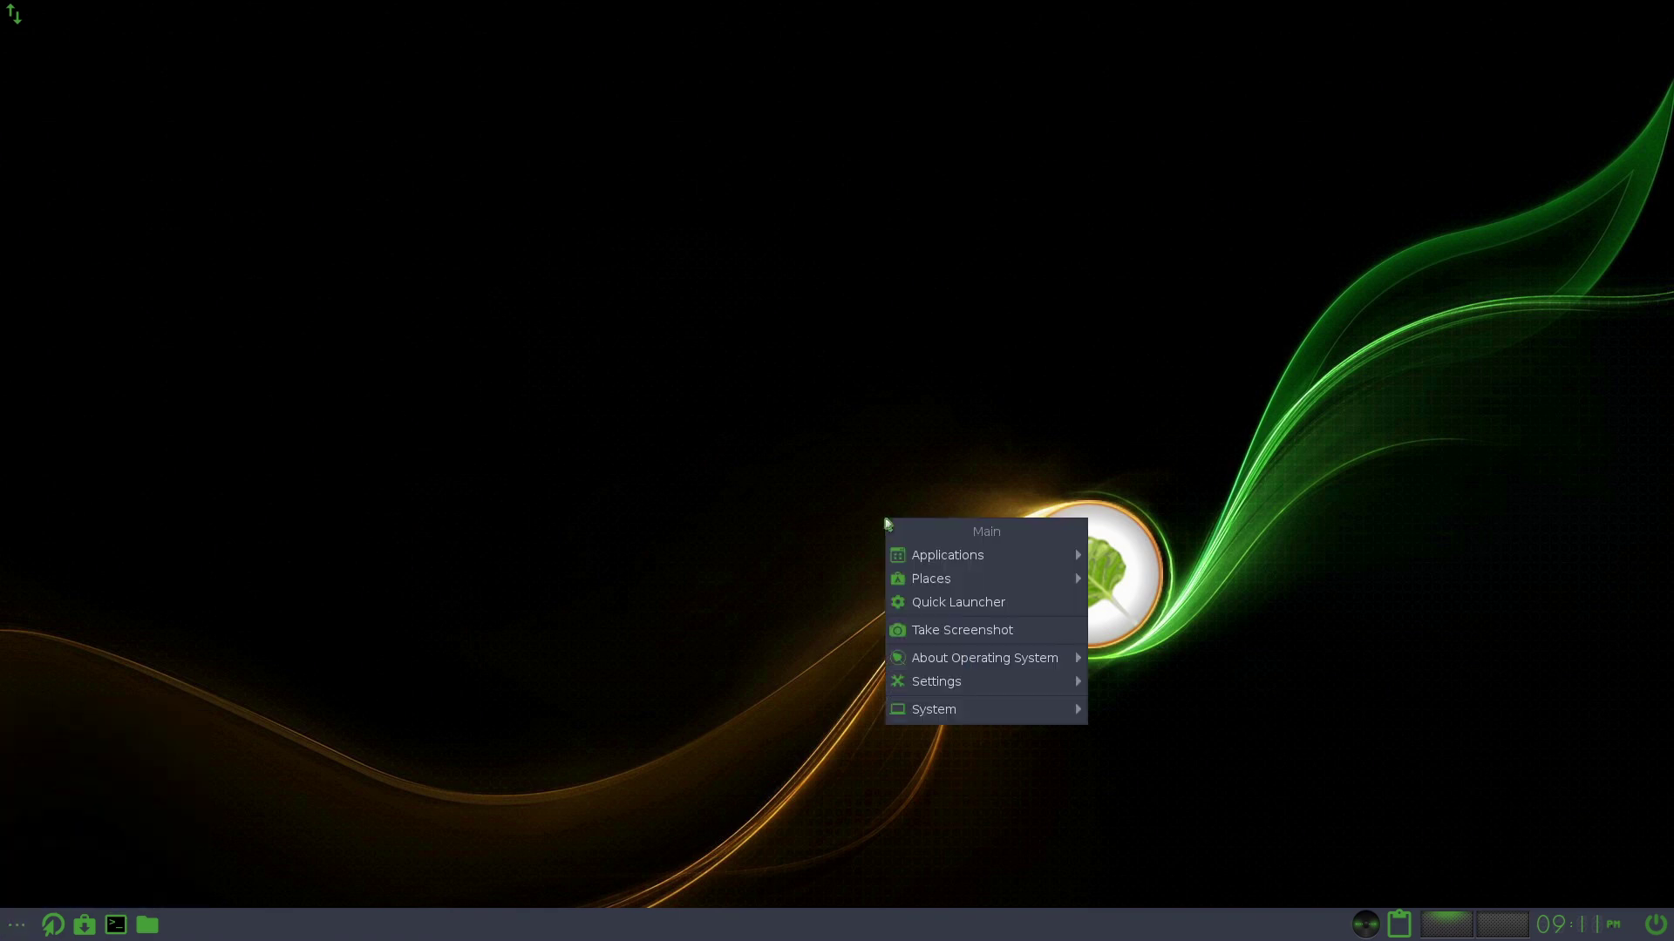
pyautogui.moveTo(1079, 556)
pyautogui.moveTo(1160, 602)
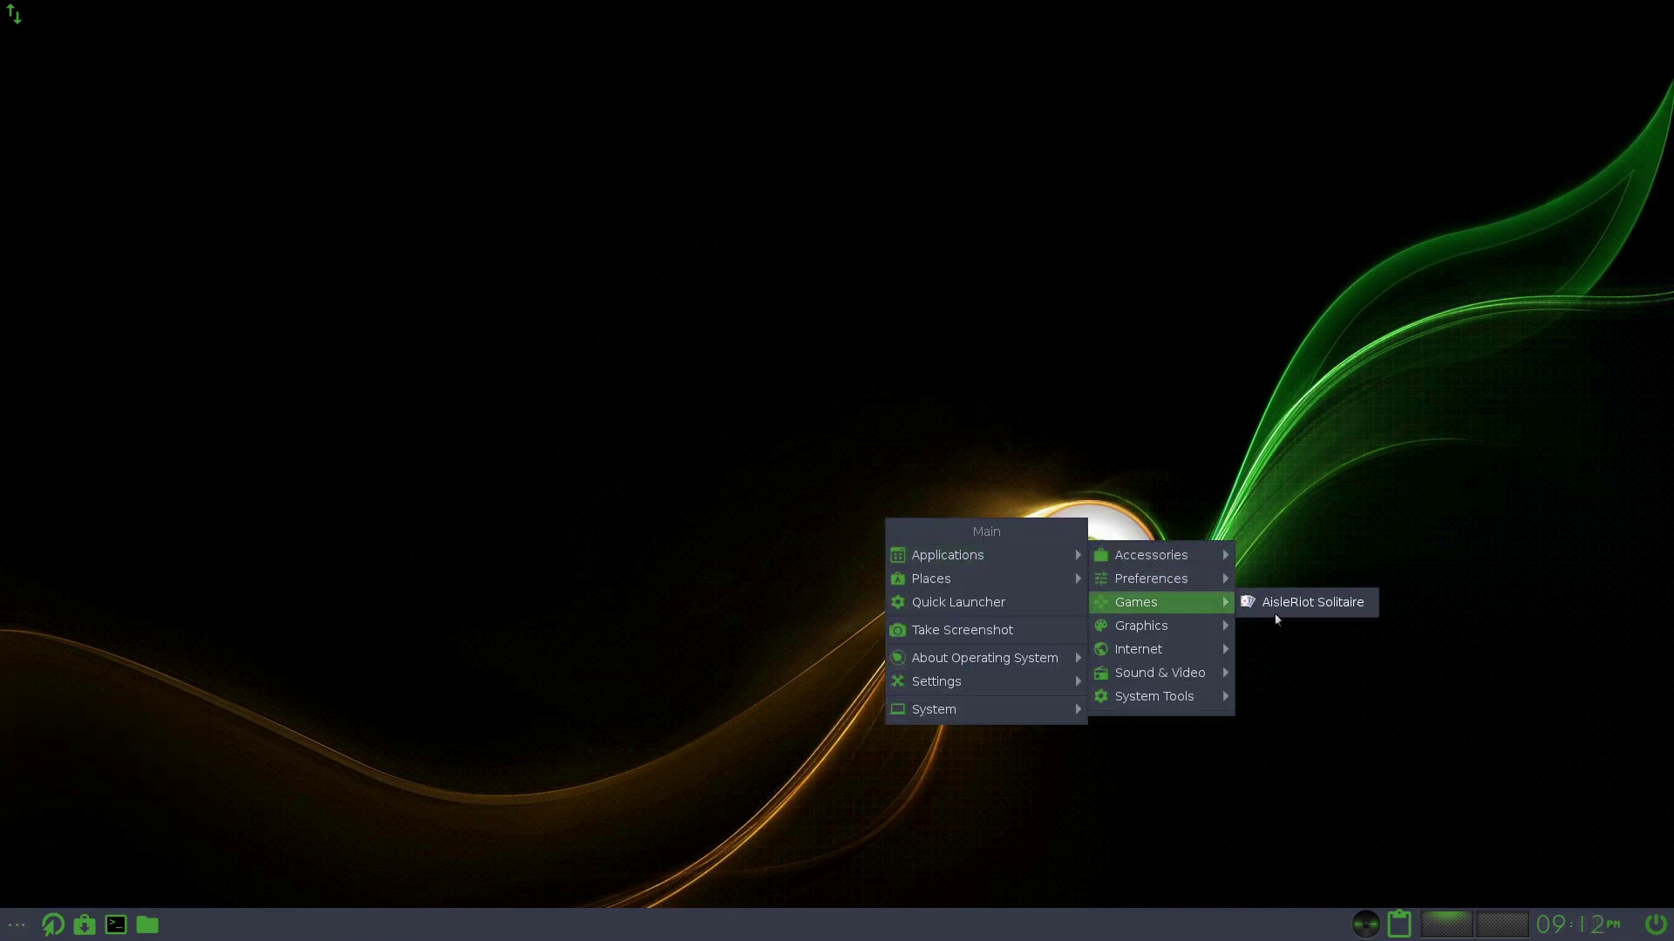
pyautogui.click(366, 591)
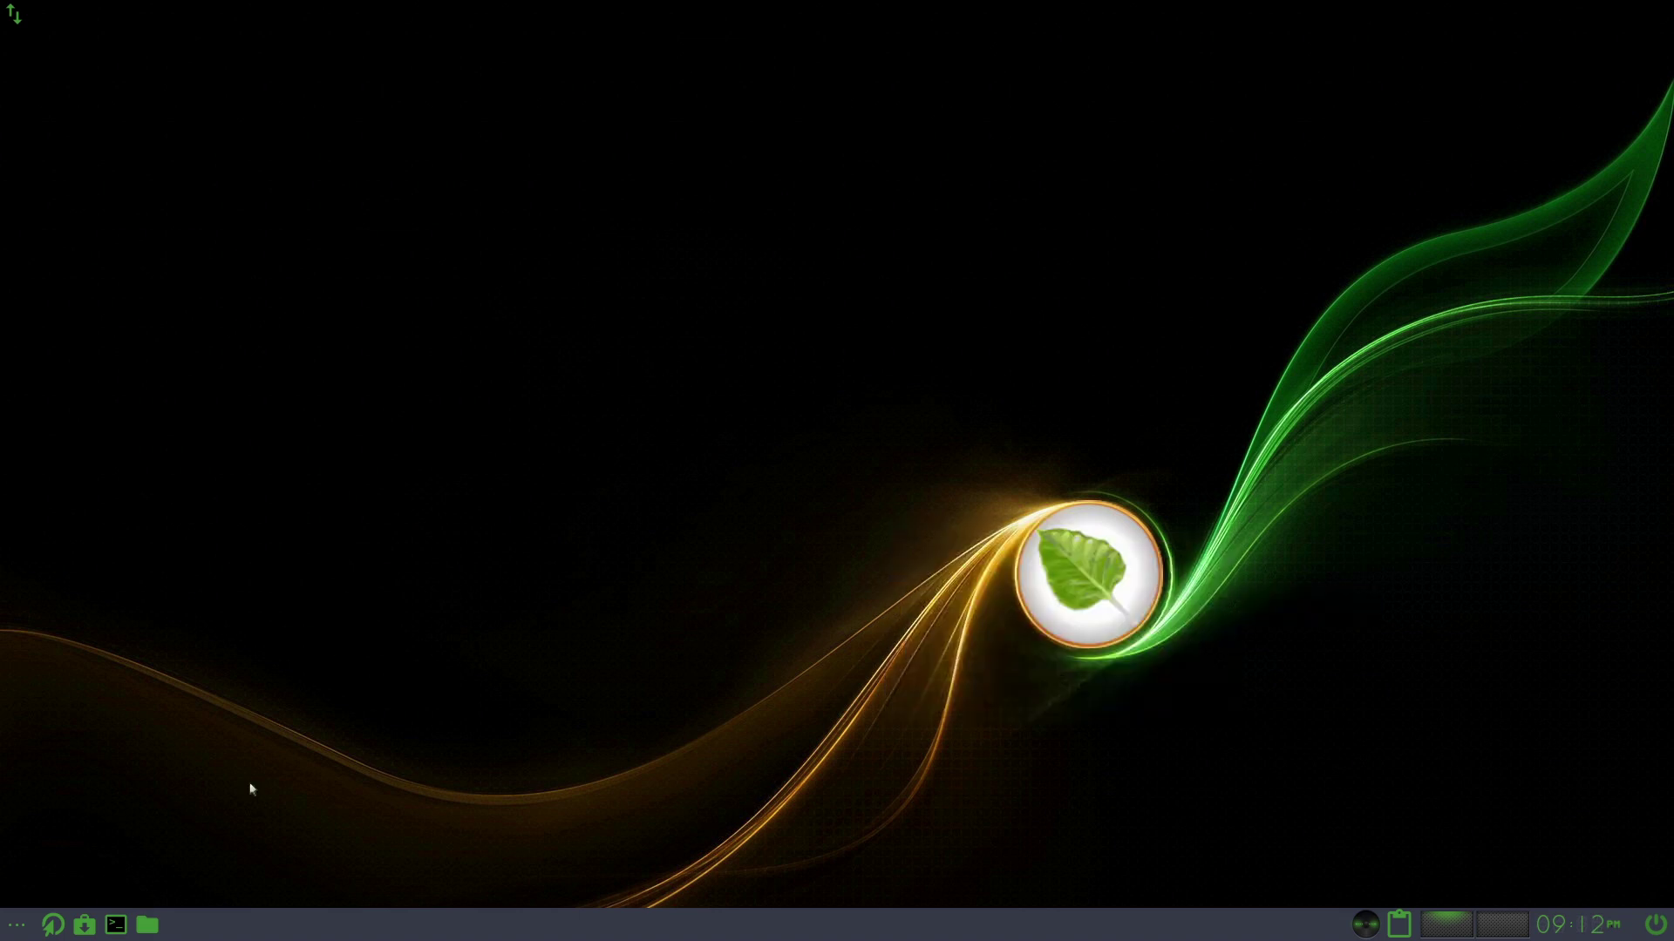
# Step: Browse the main menu's Applications > Games, then launch a Terminology terminal from the shelf
pyautogui.click(16, 924)
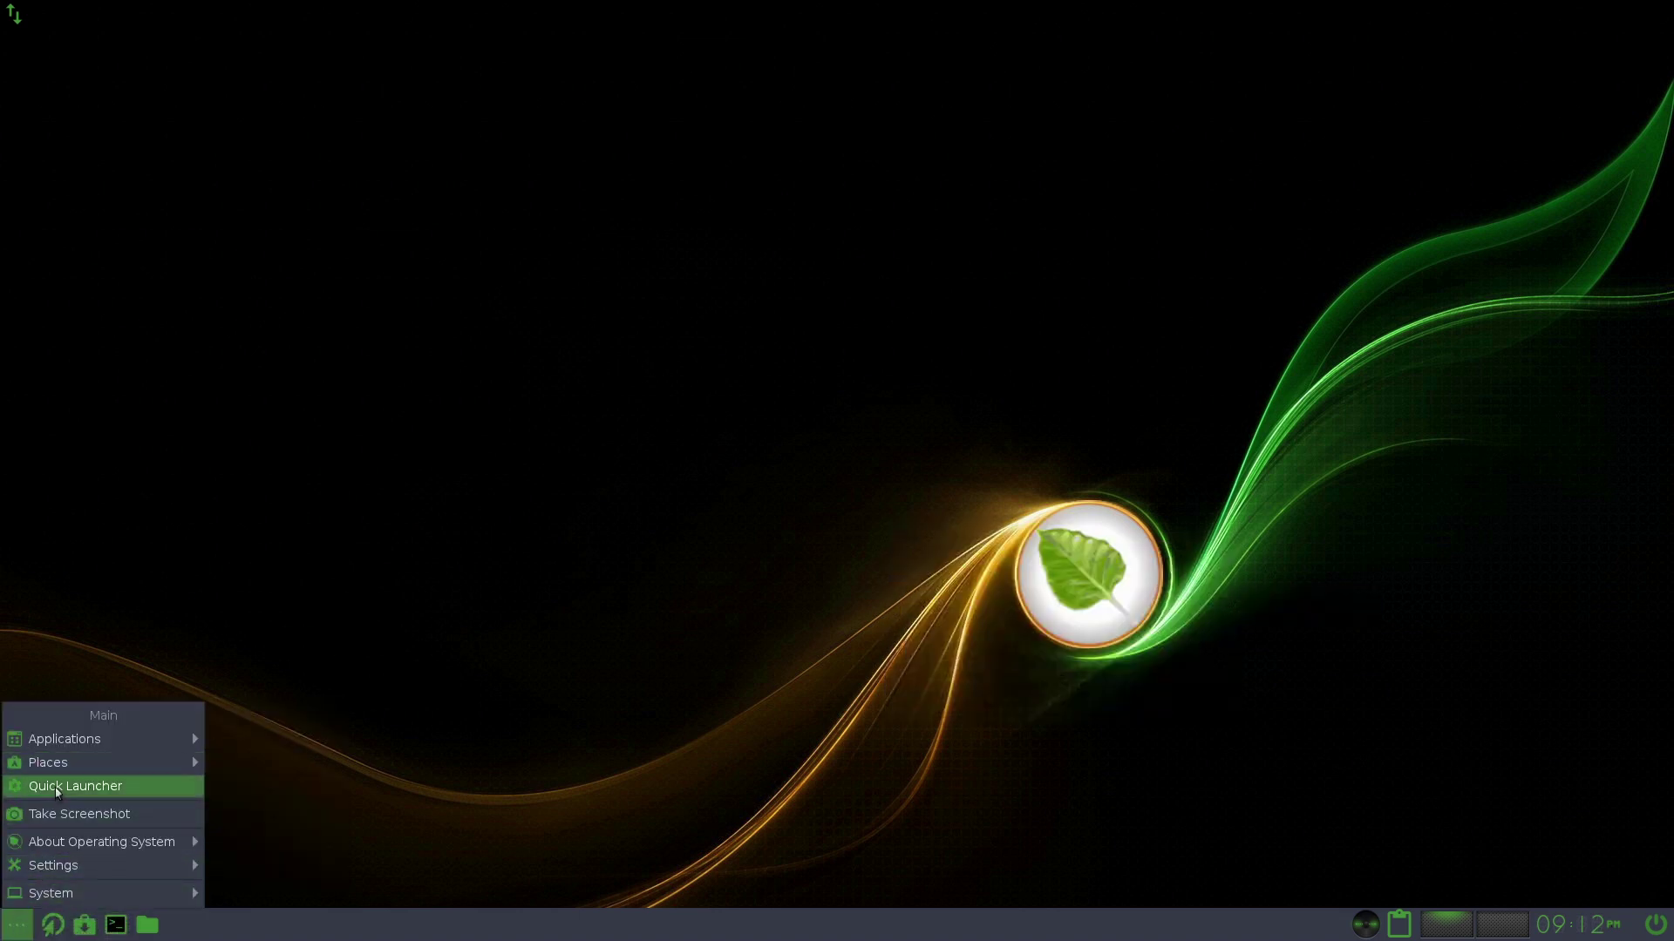
pyautogui.moveTo(48, 862)
pyautogui.moveTo(85, 749)
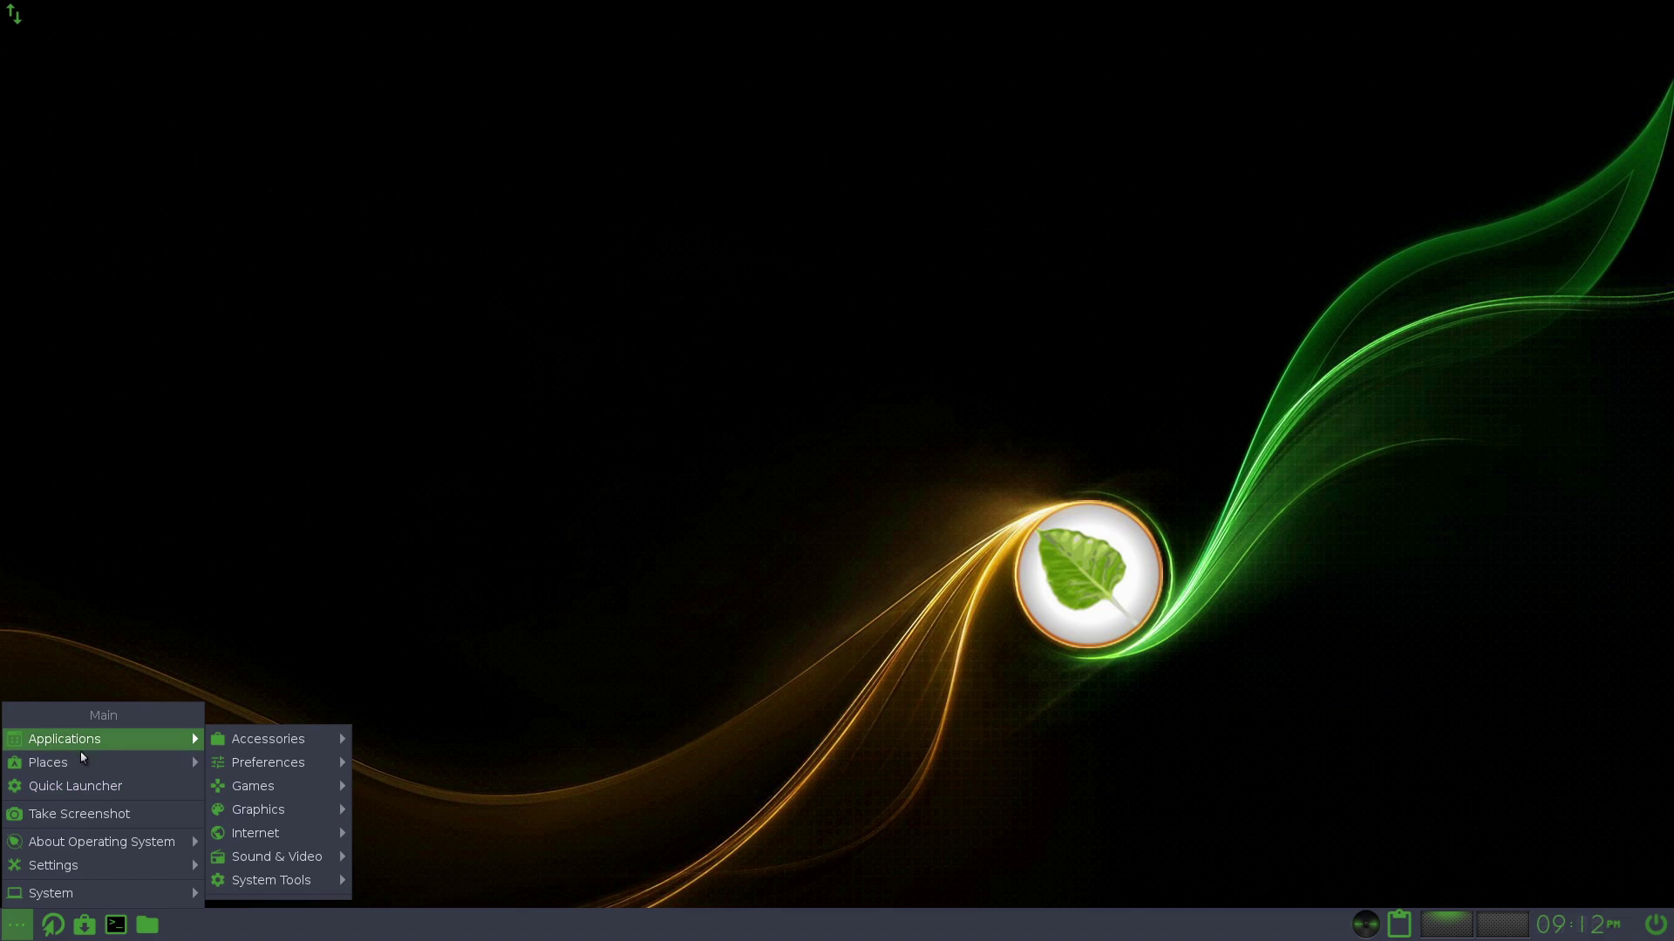
pyautogui.click(18, 925)
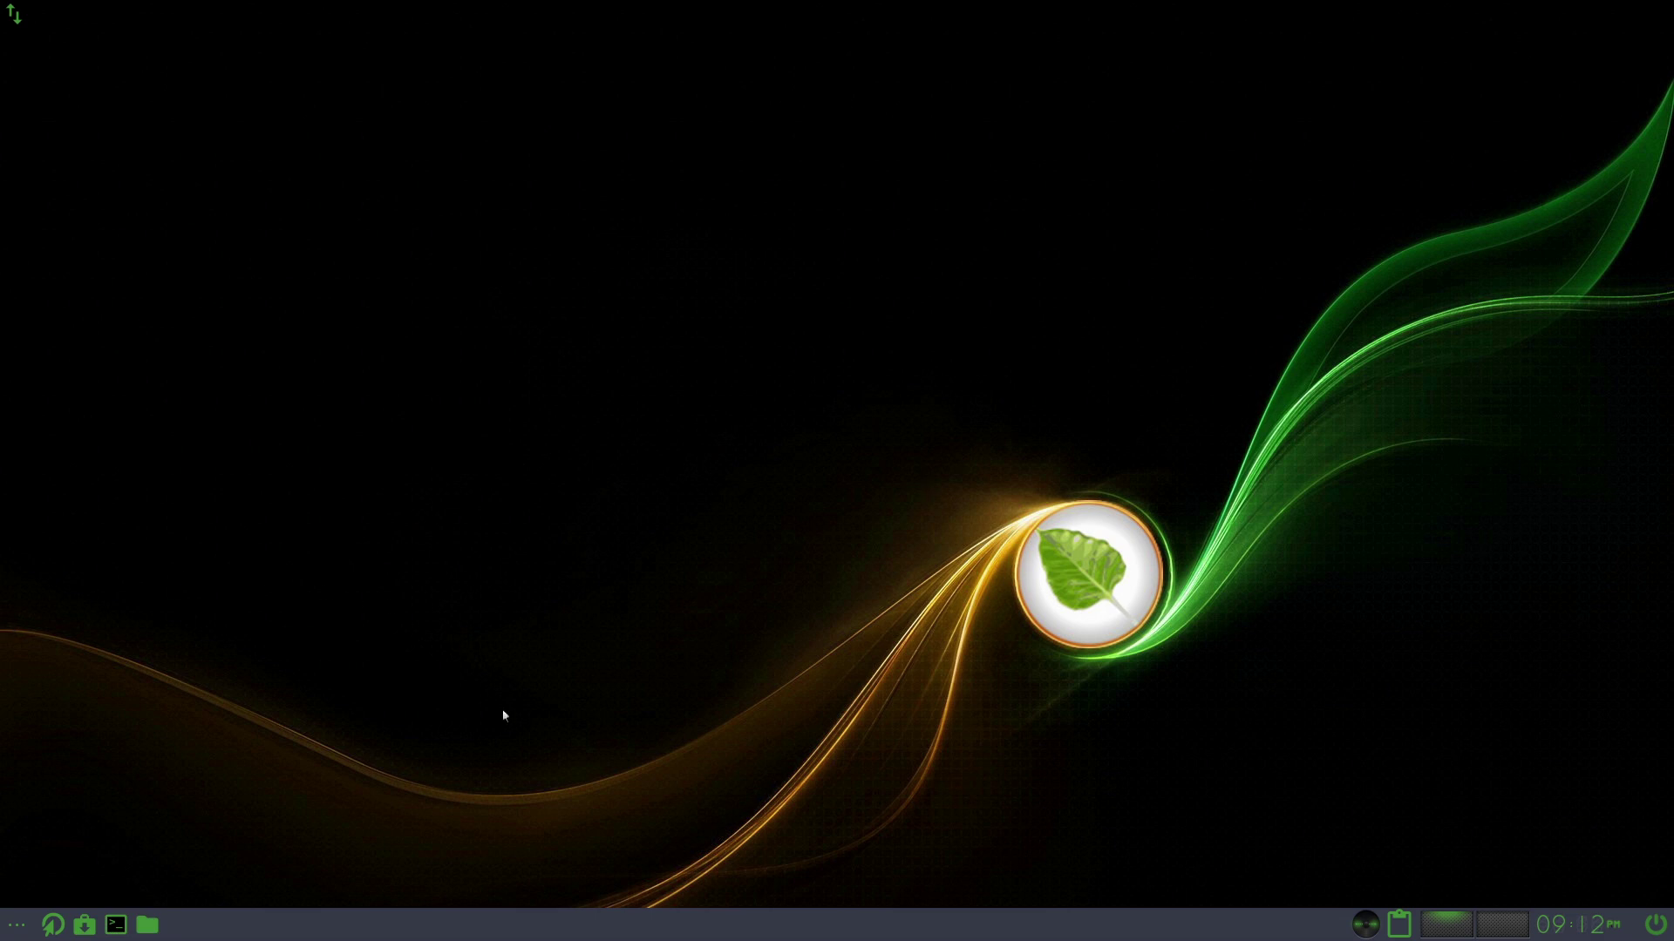
pyautogui.click(116, 925)
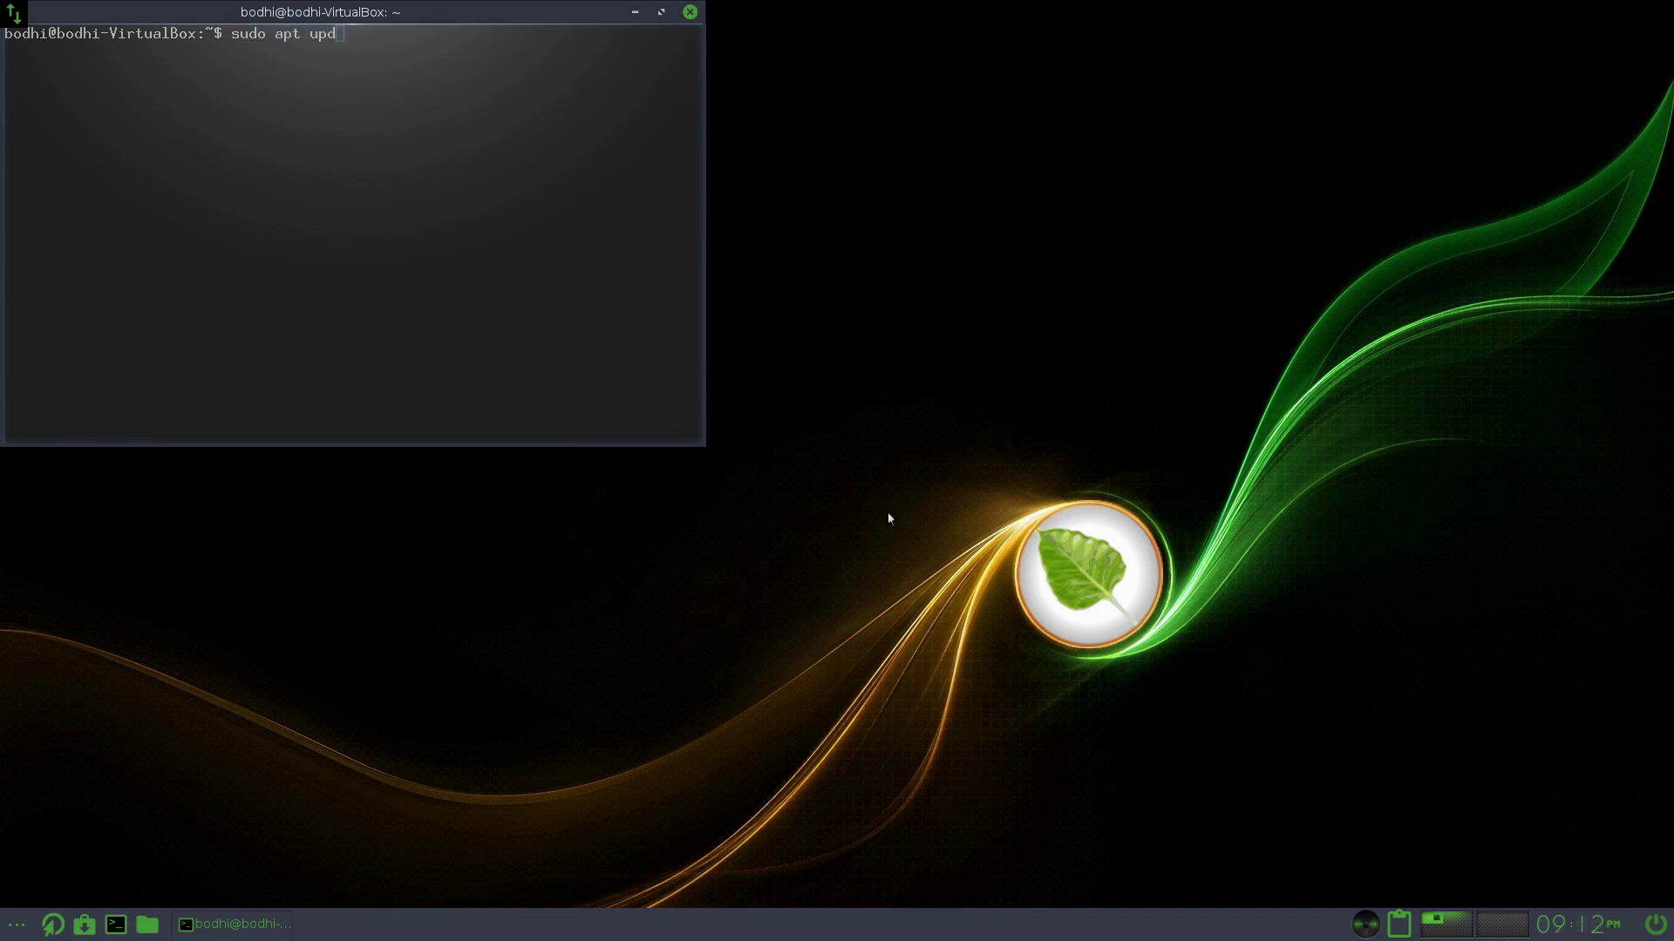
# Step: Run 'sudo apt update' with the administrator password, then 'exit' to close Terminology
pyautogui.write('sudo apt update')
pyautogui.press('Return')
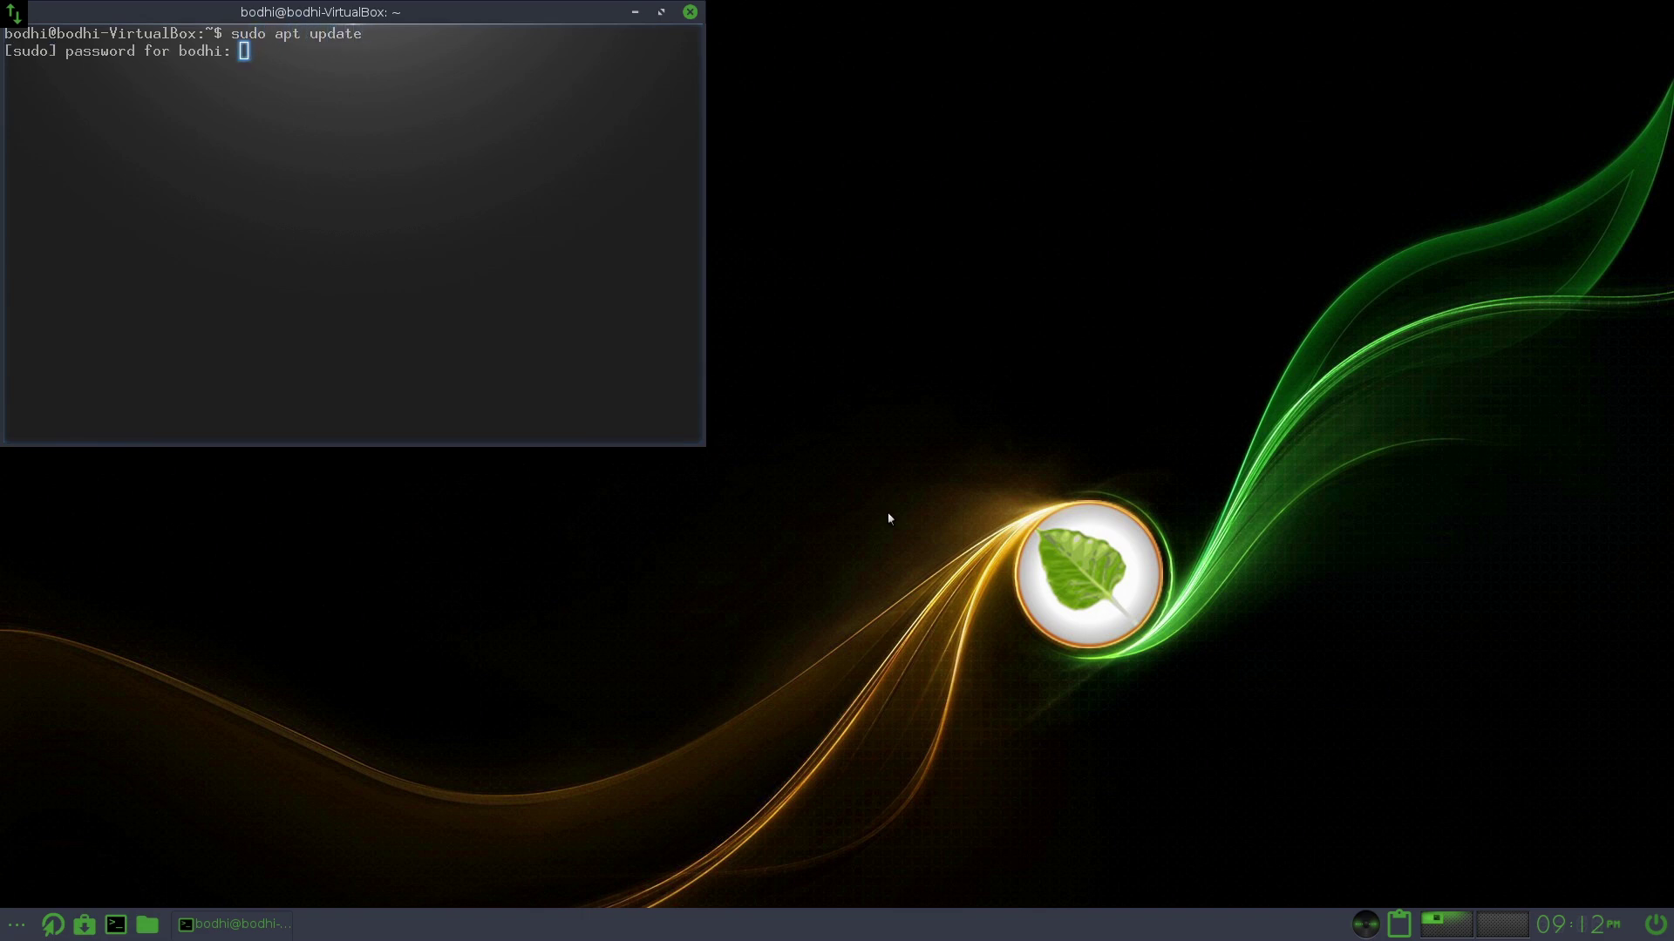
pyautogui.press('Return')
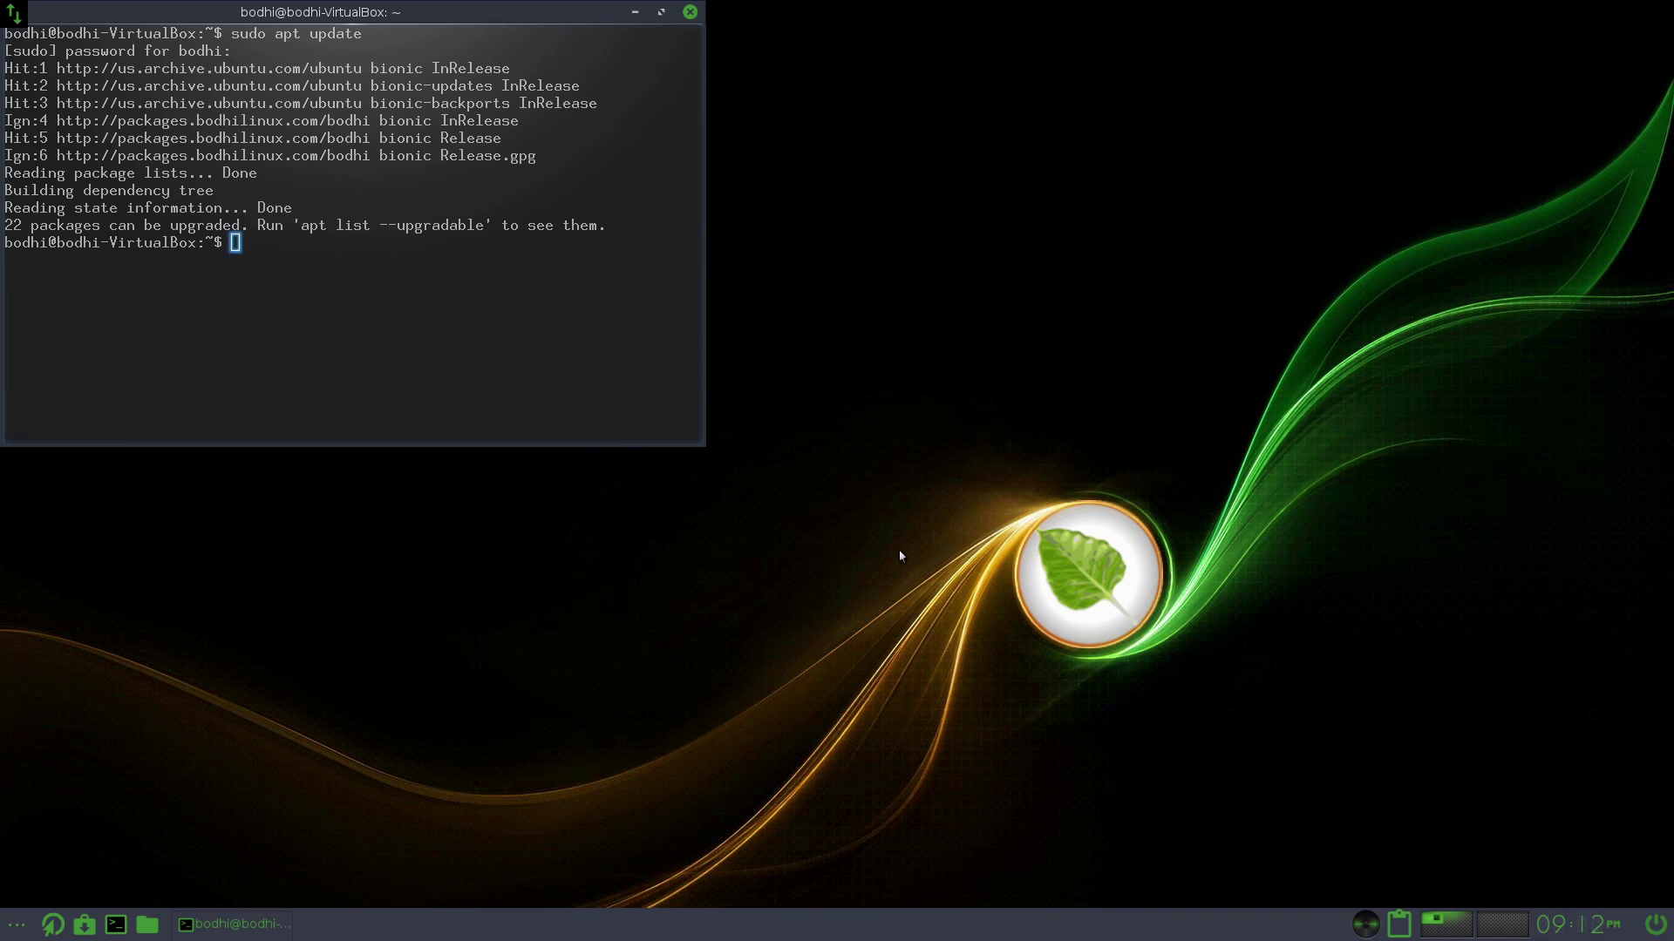
pyautogui.write('exit')
pyautogui.press('Return')
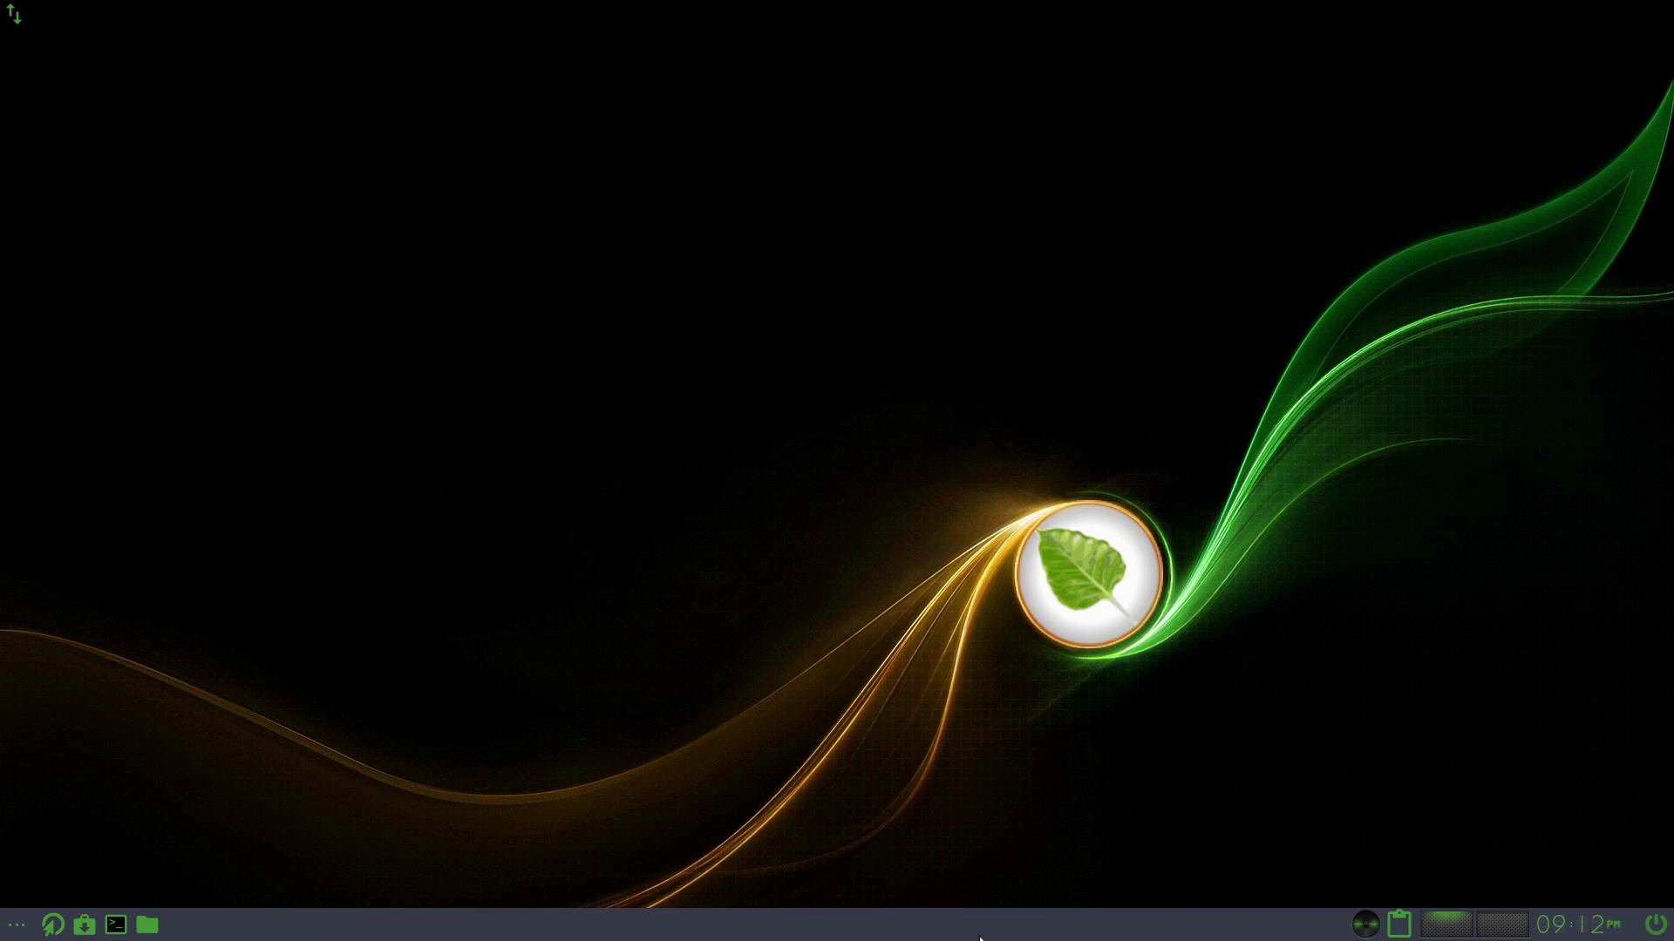
# Step: Check the network applet menu, then open Settings > Settings Panel from the main menu
pyautogui.click(273, 269)
pyautogui.click(12, 15)
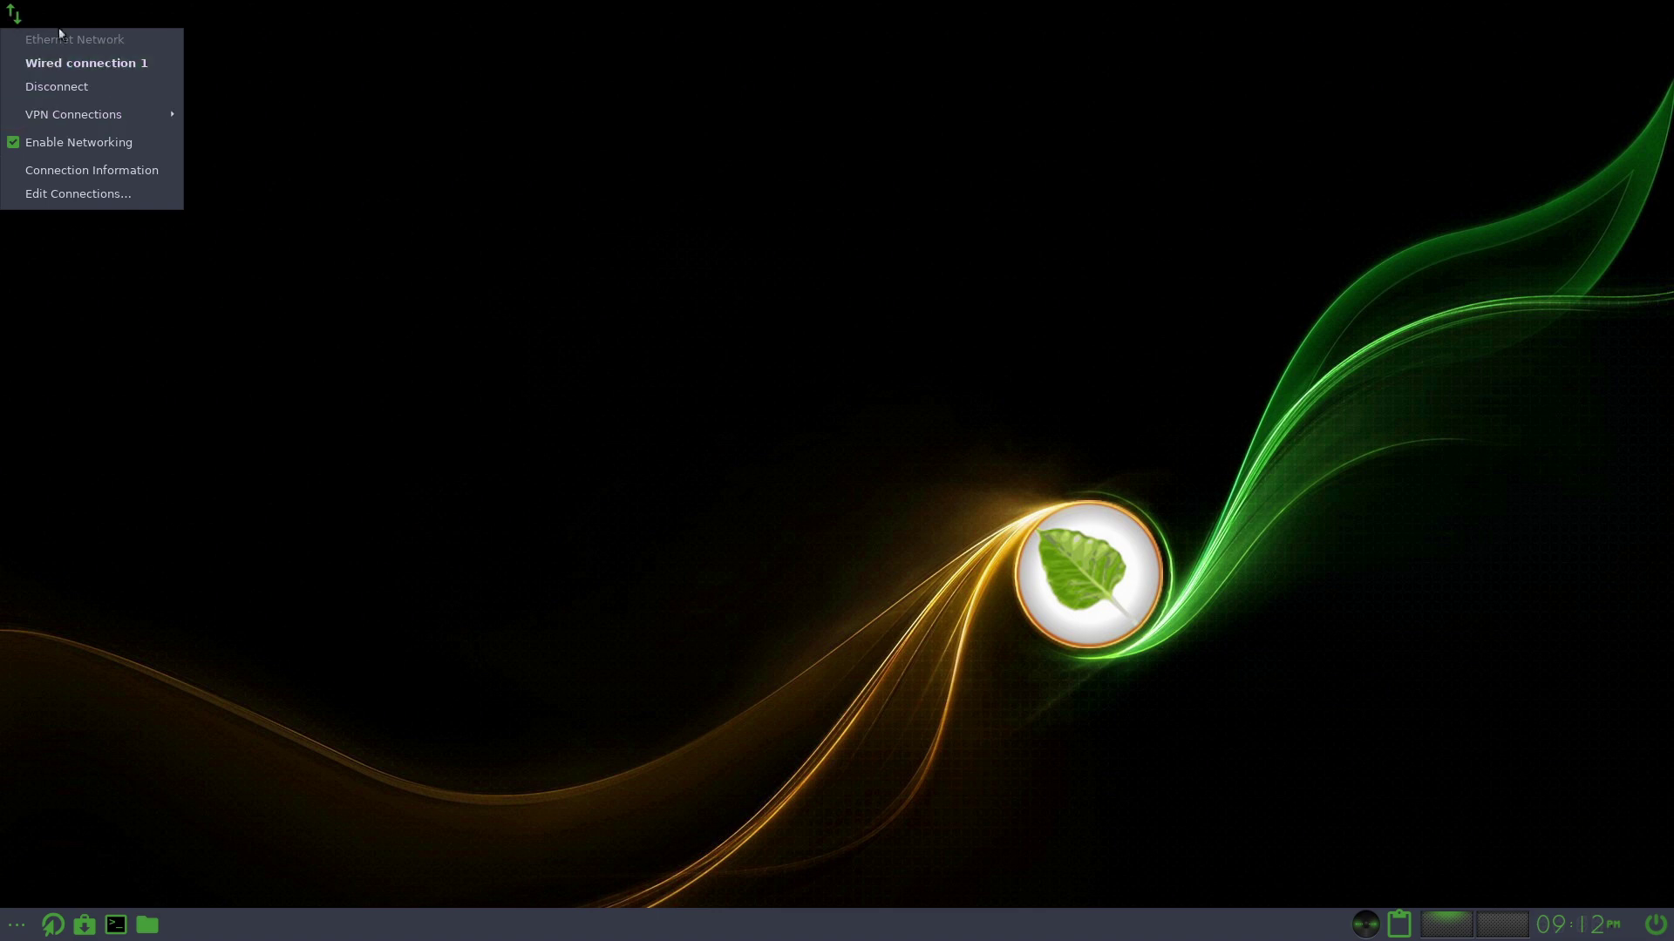
pyautogui.click(1120, 172)
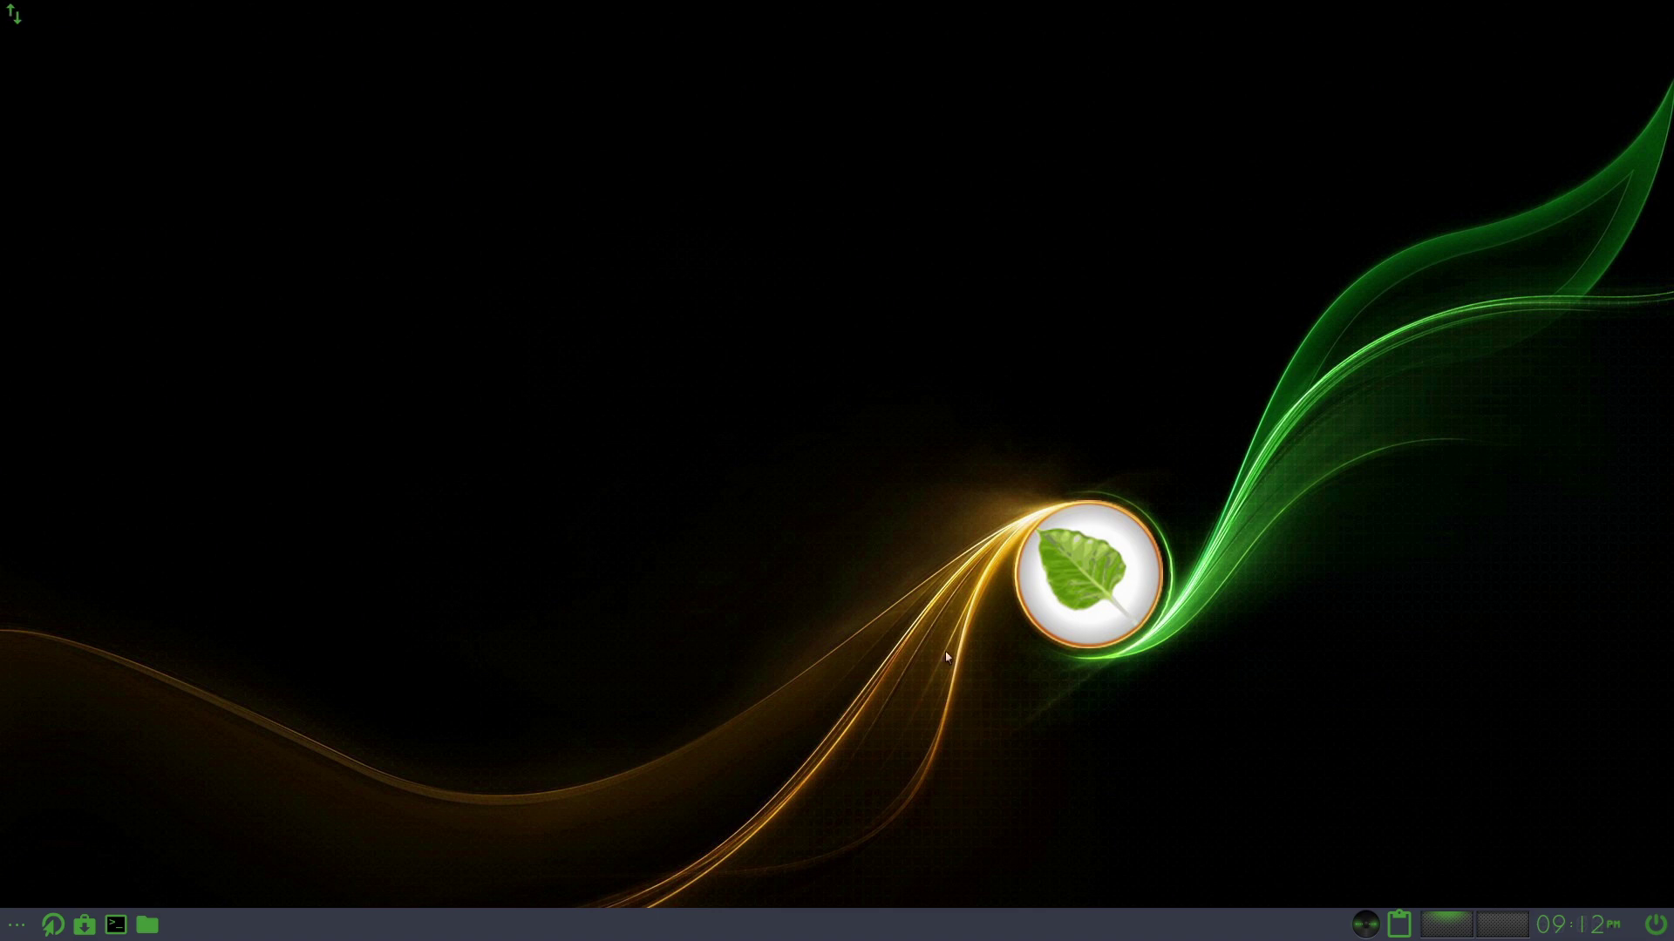
pyautogui.click(15, 924)
pyautogui.moveTo(87, 866)
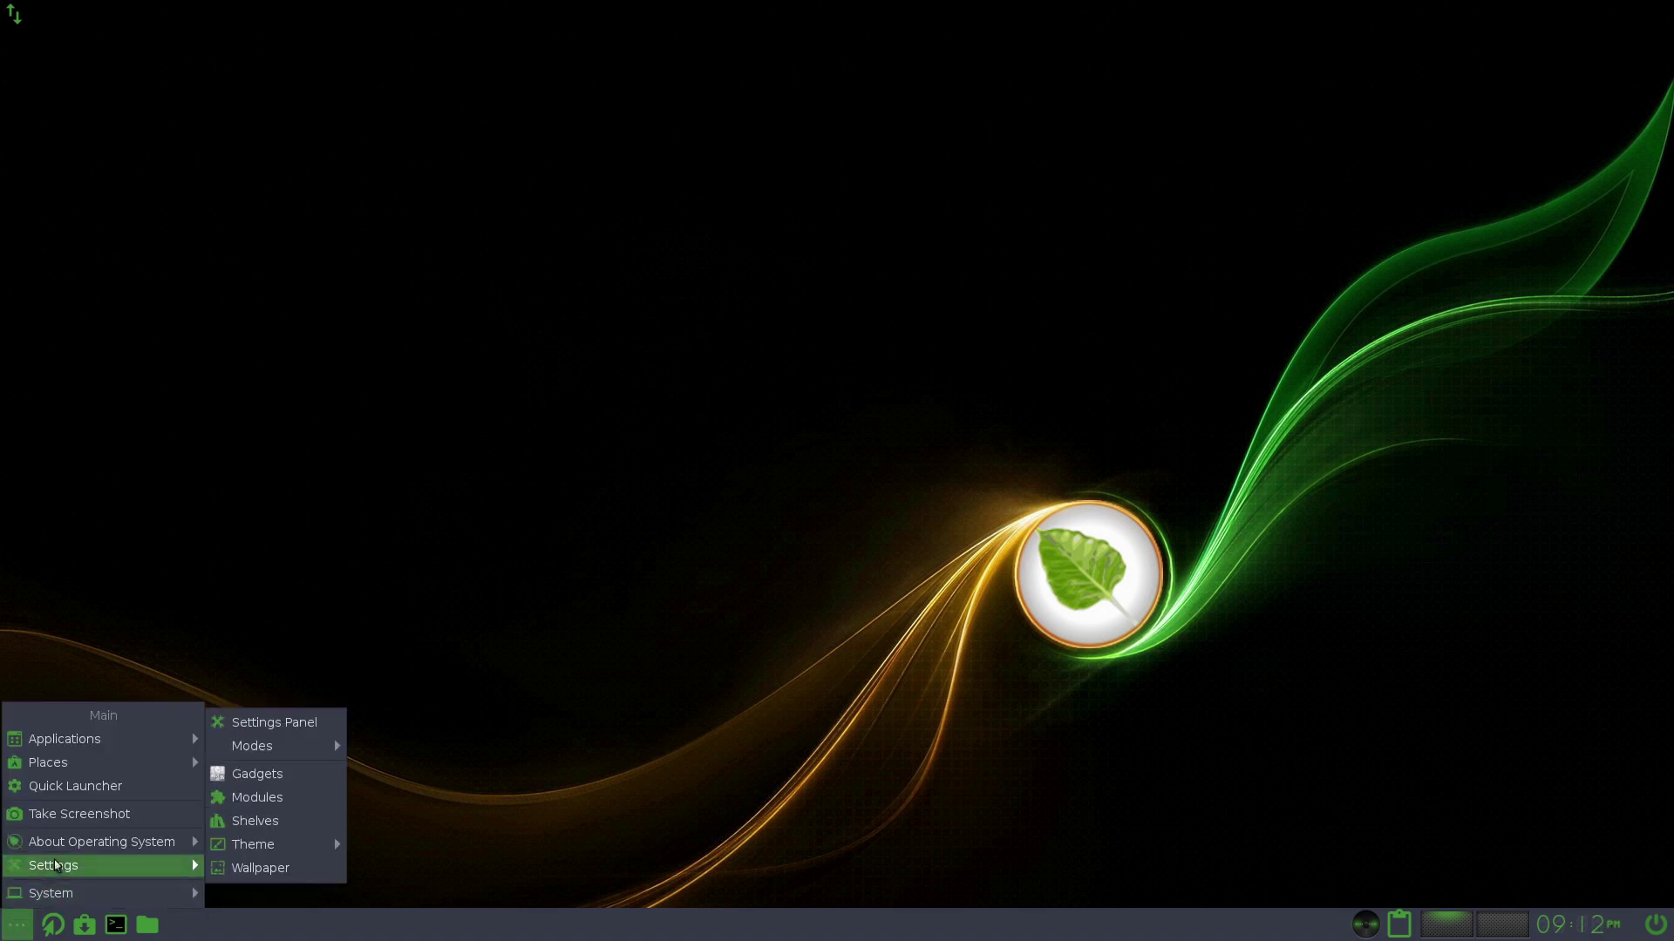
pyautogui.click(266, 732)
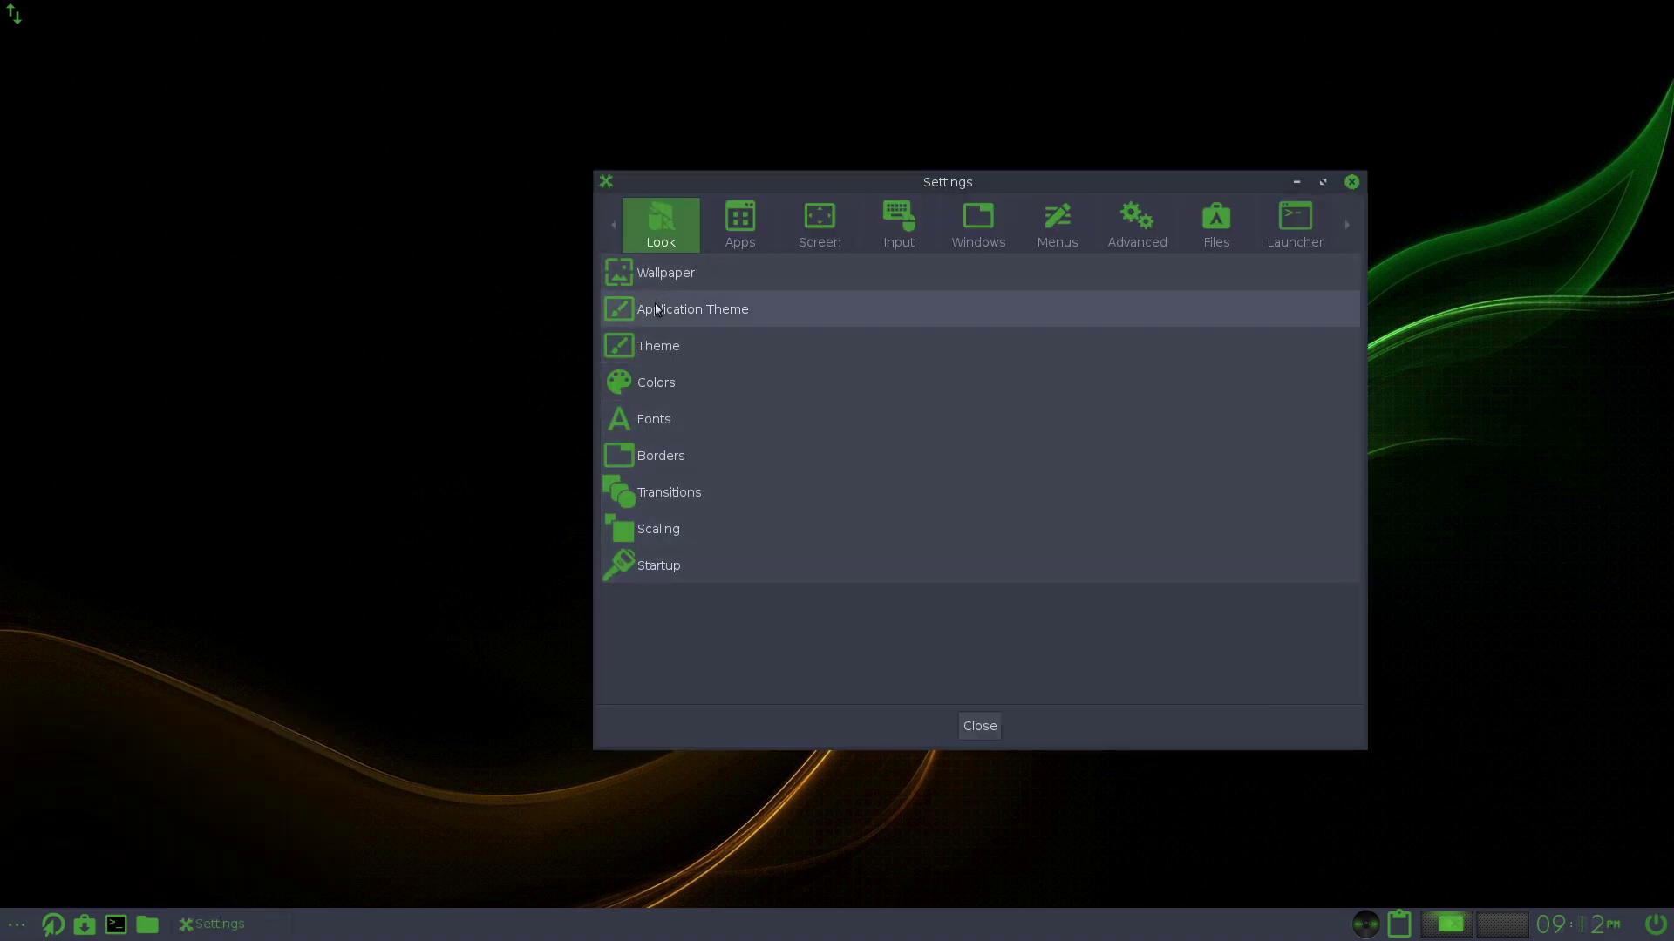
# Step: Open the Application Theme settings and close the Wallpaper Settings window
pyautogui.click(748, 275)
pyautogui.click(758, 307)
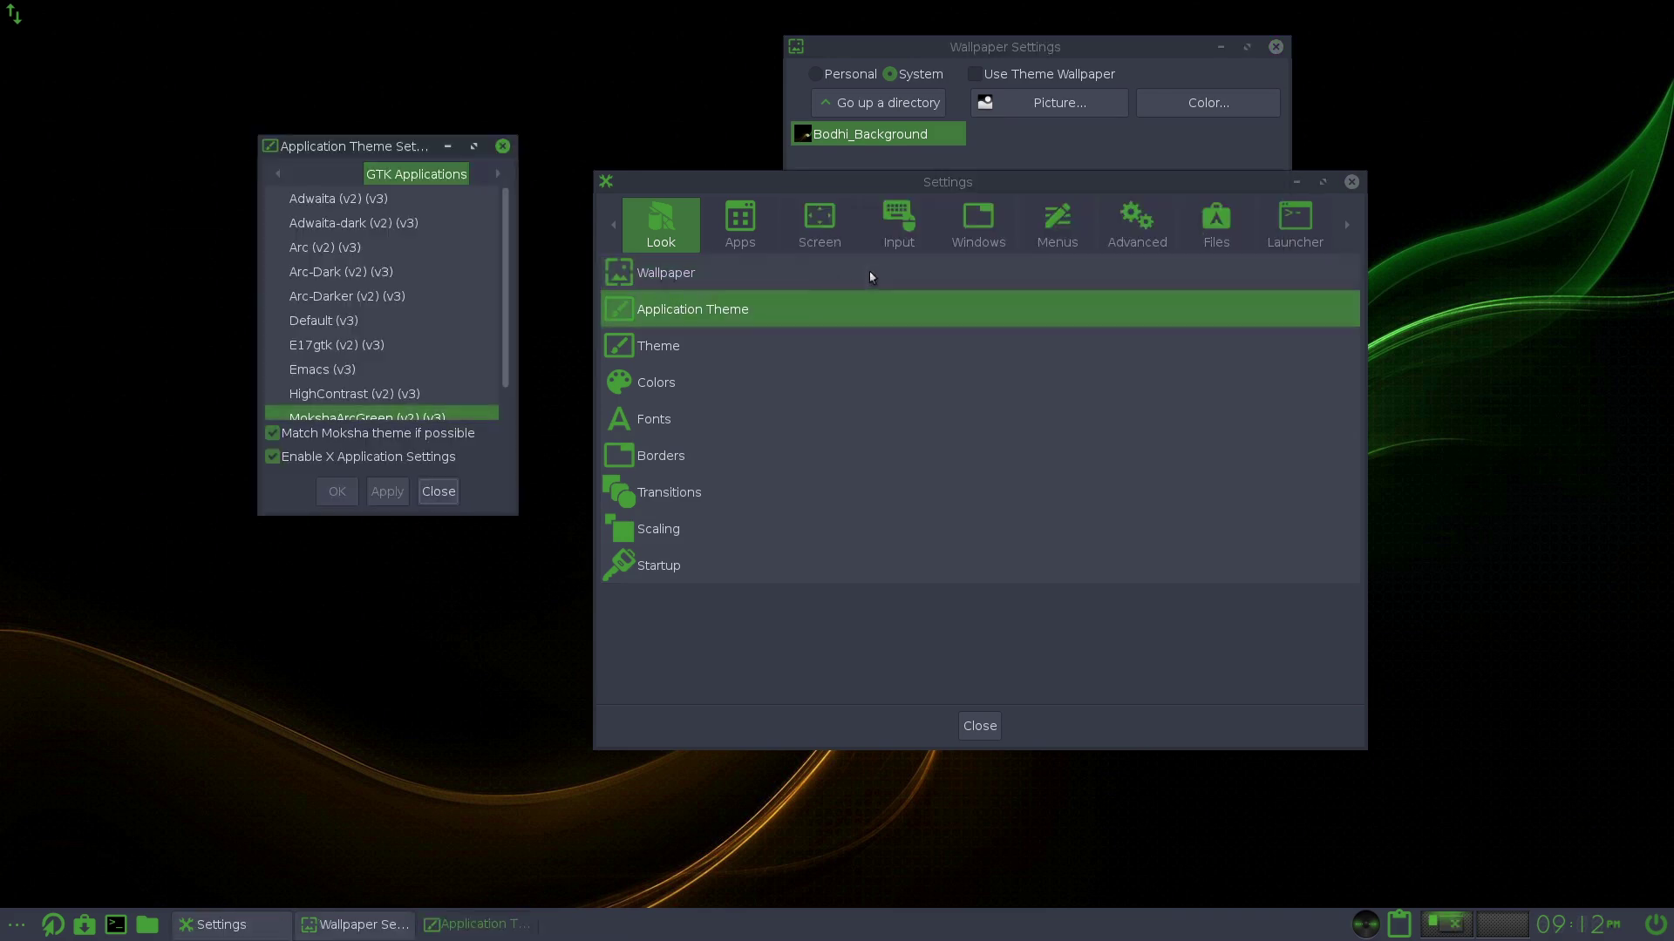
pyautogui.click(1274, 46)
# Step: Apply Adwaita, then Adwaita-dark, as the GTK application theme
pyautogui.scroll(-2, 444, 366)
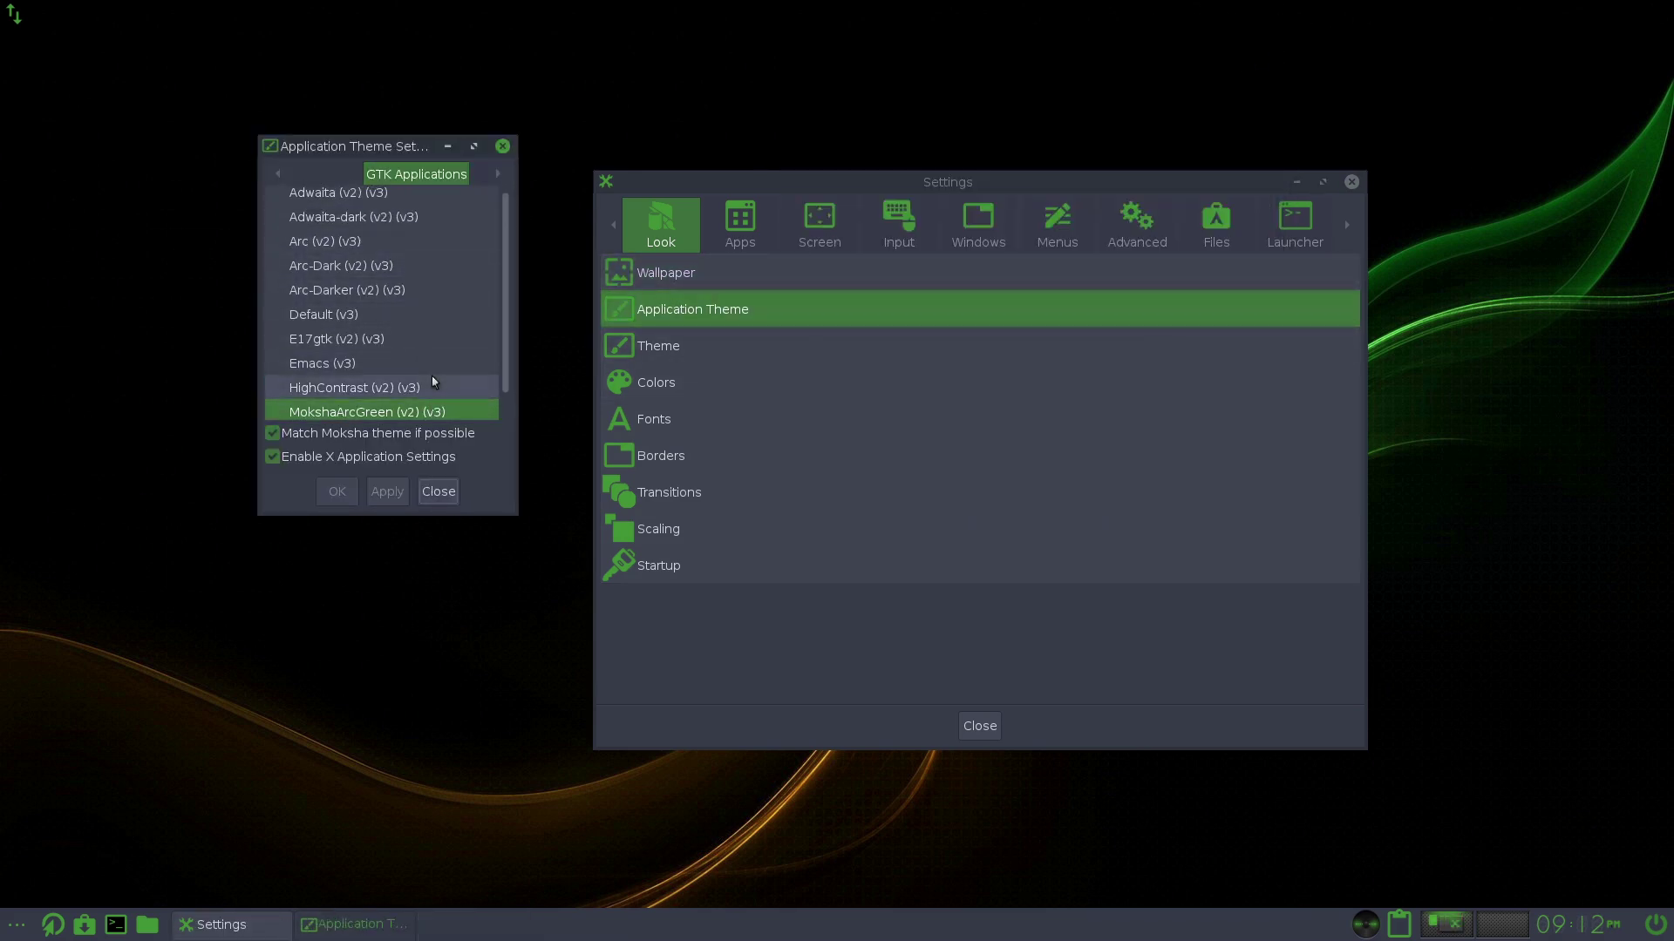
pyautogui.scroll(2, 433, 381)
pyautogui.click(358, 199)
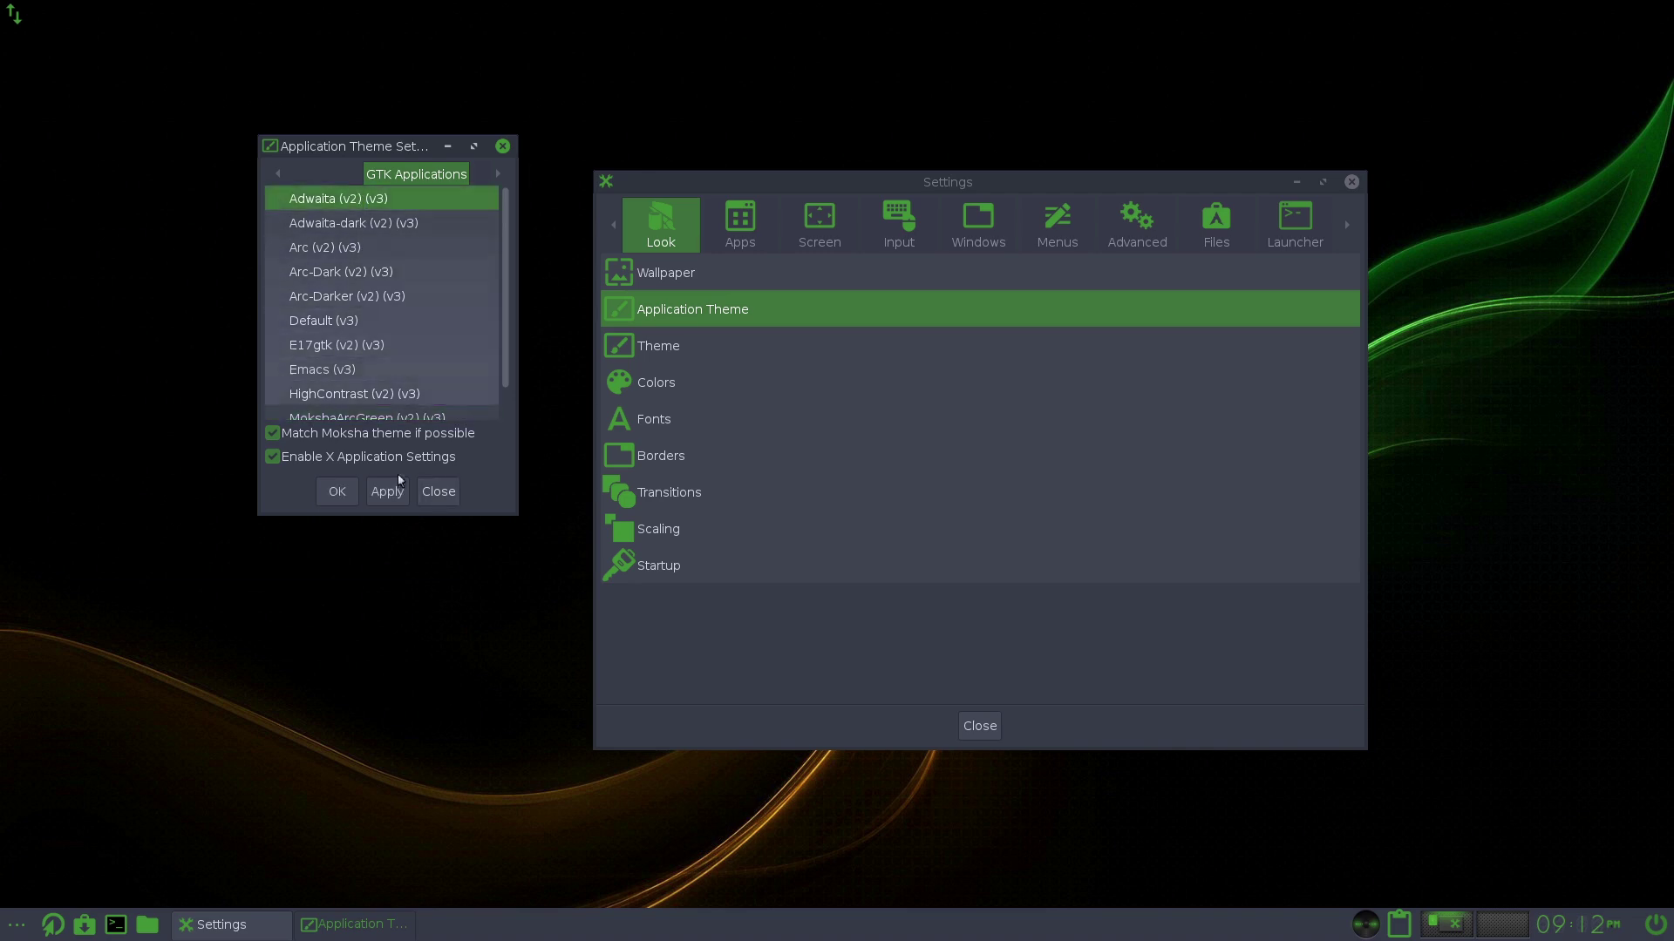
pyautogui.click(387, 491)
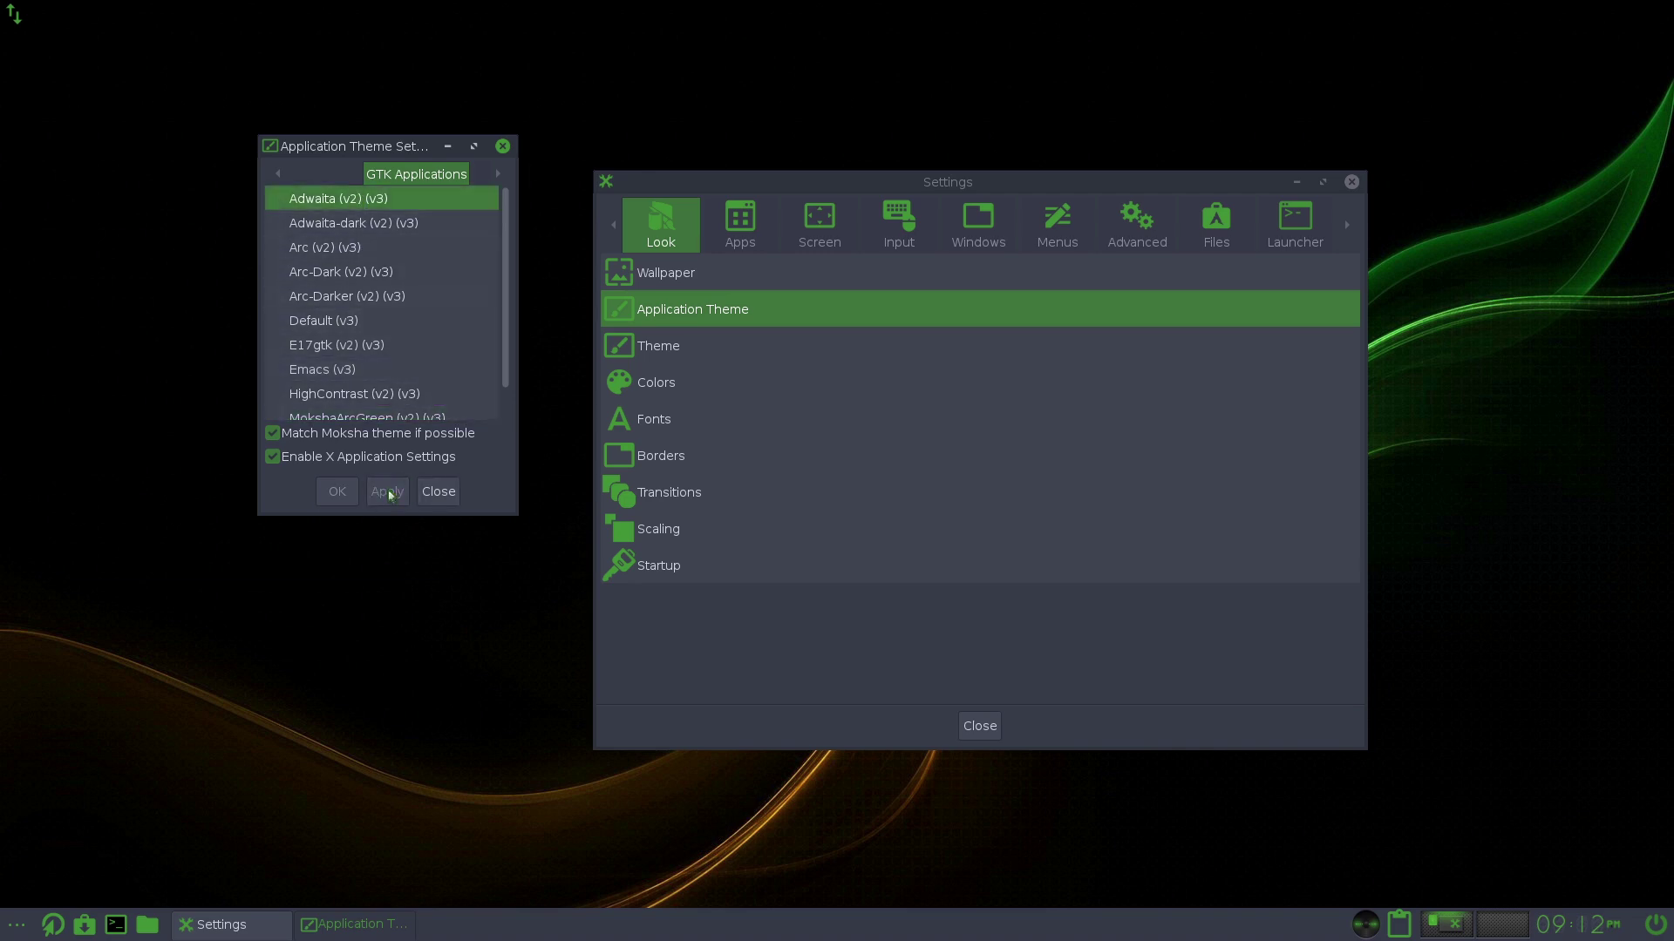
pyautogui.click(384, 223)
pyautogui.click(387, 492)
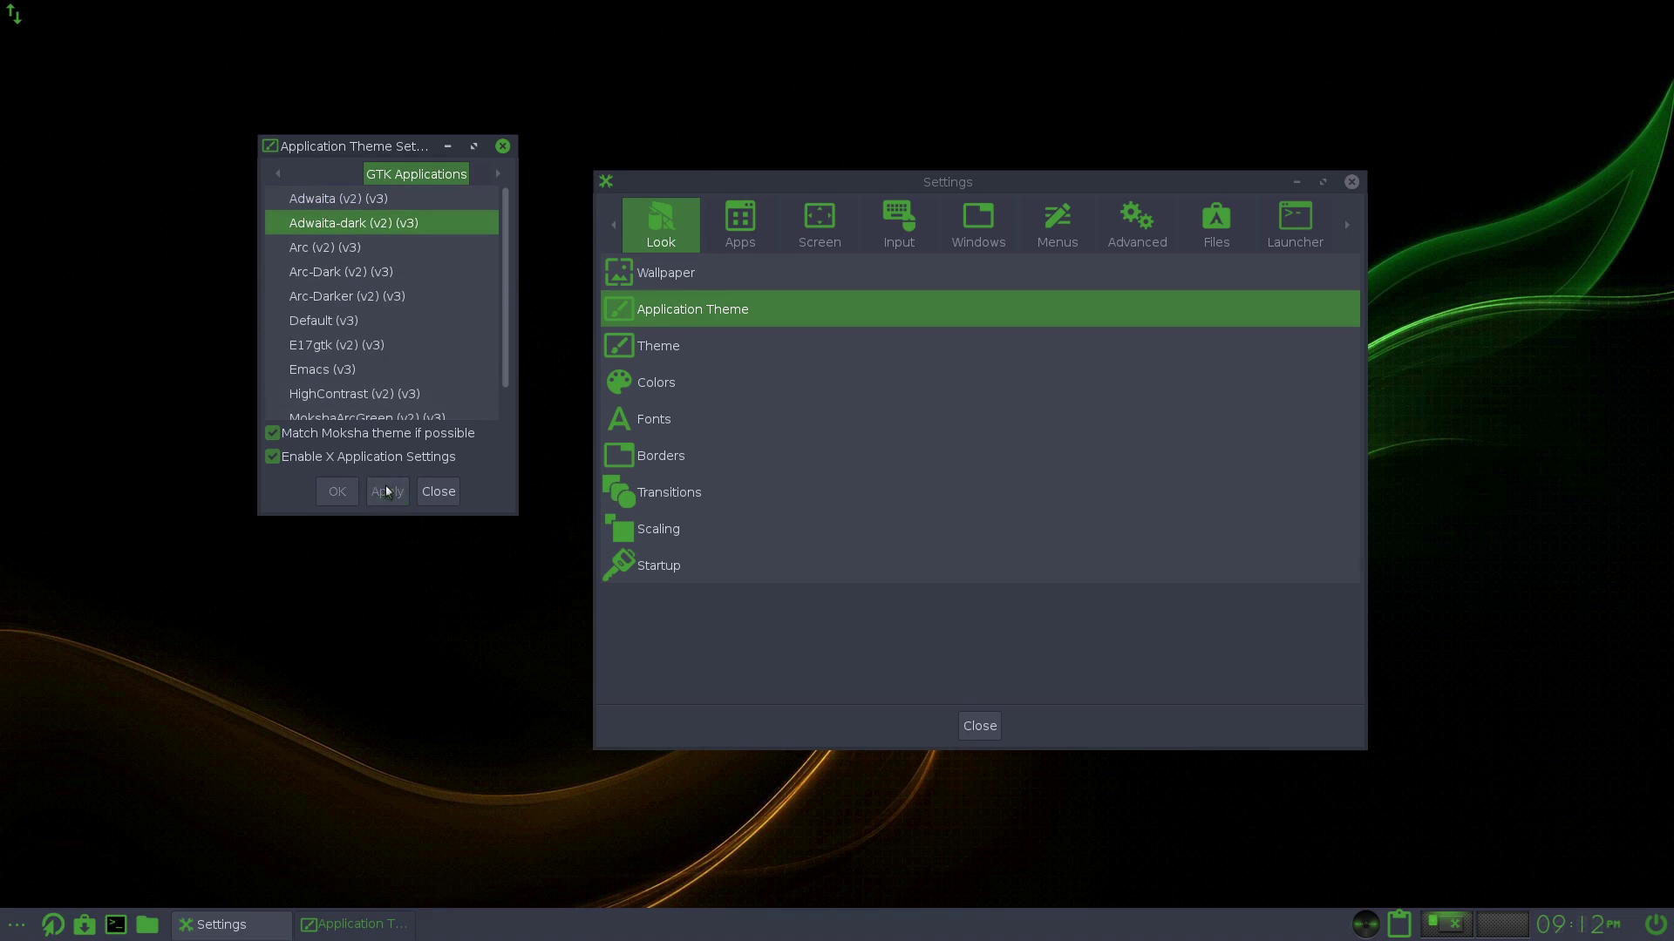
pyautogui.click(15, 925)
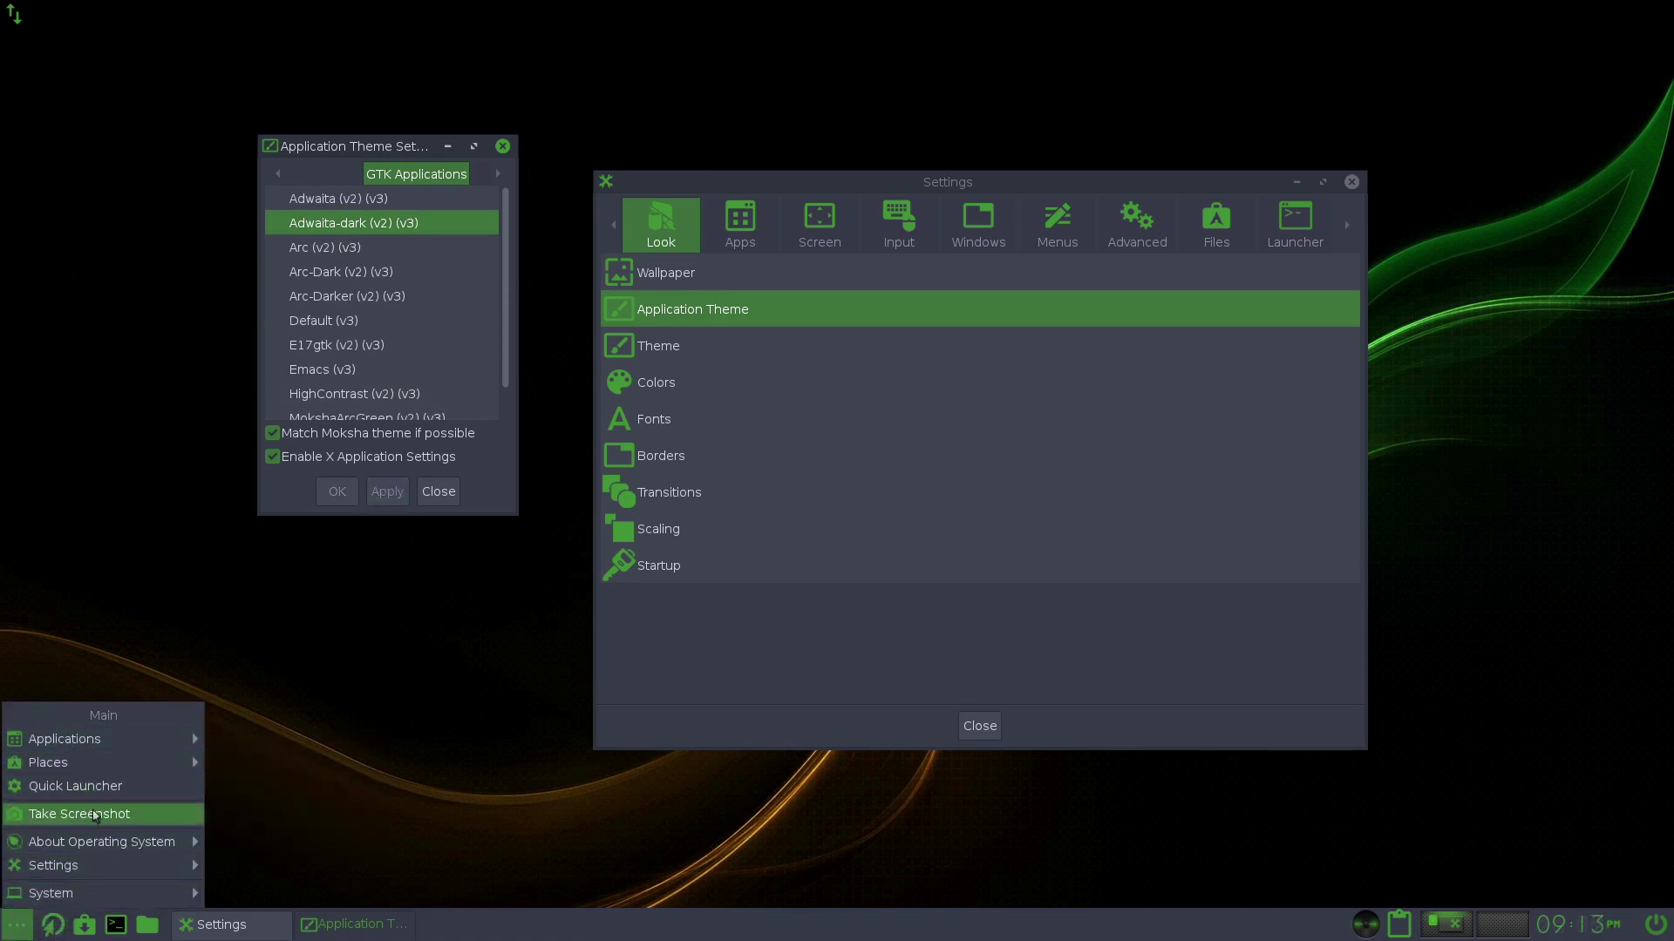
pyautogui.moveTo(132, 737)
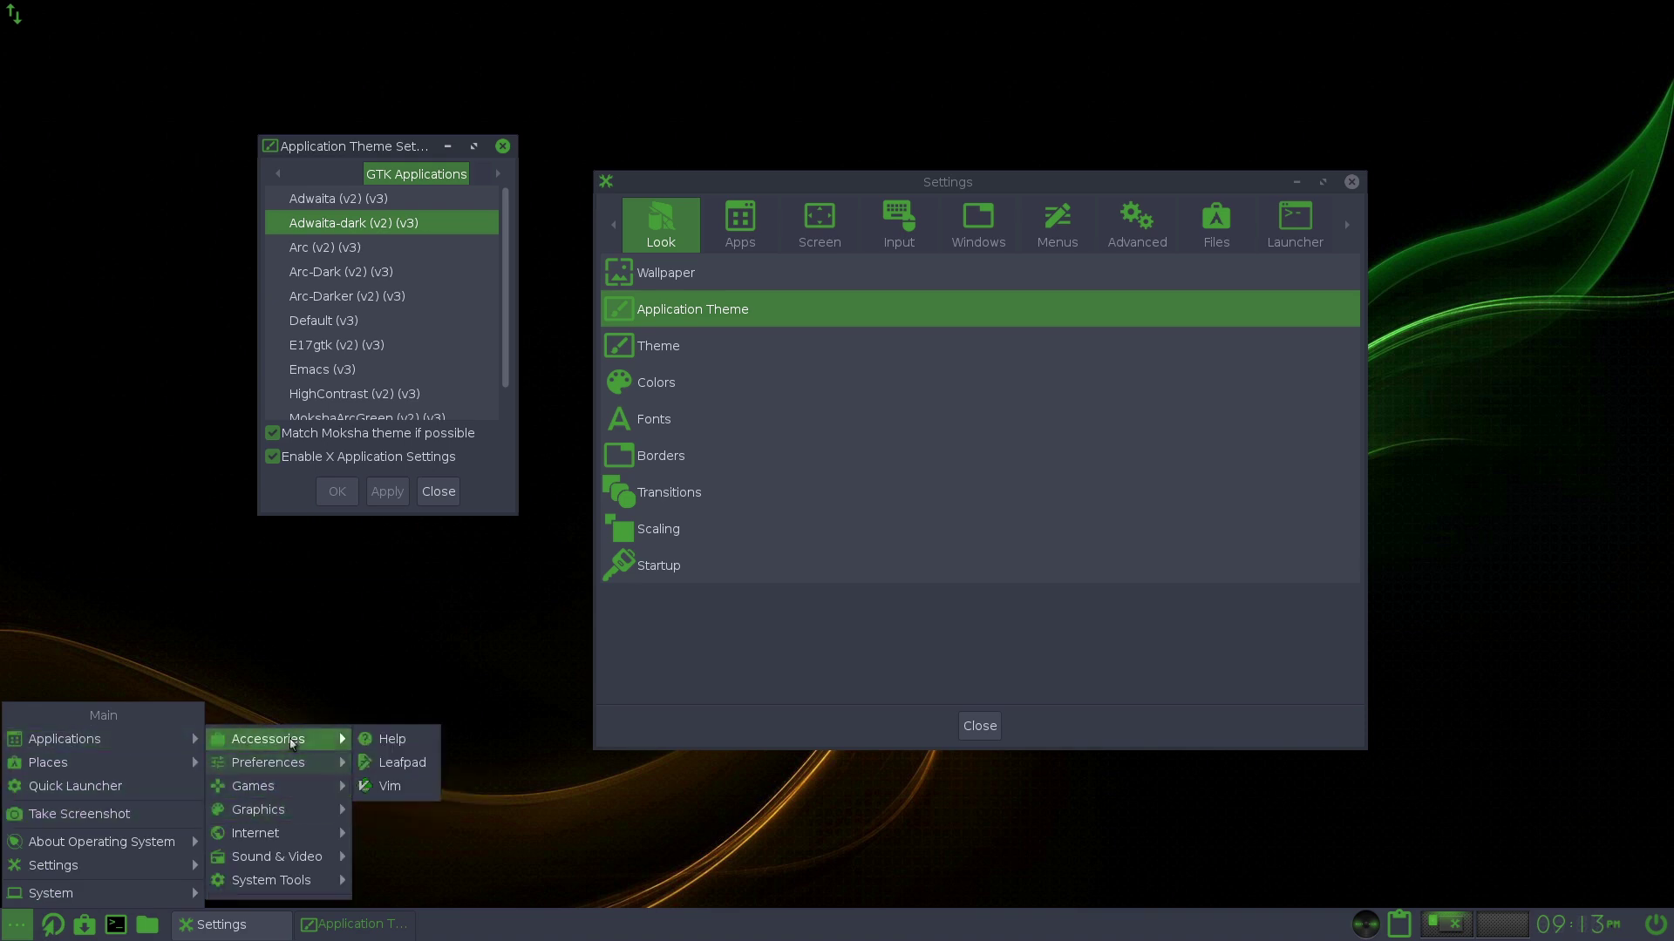
# Step: Launch AisleRiot Solitaire as a preview and reapply the Adwaita theme
pyautogui.moveTo(283, 789)
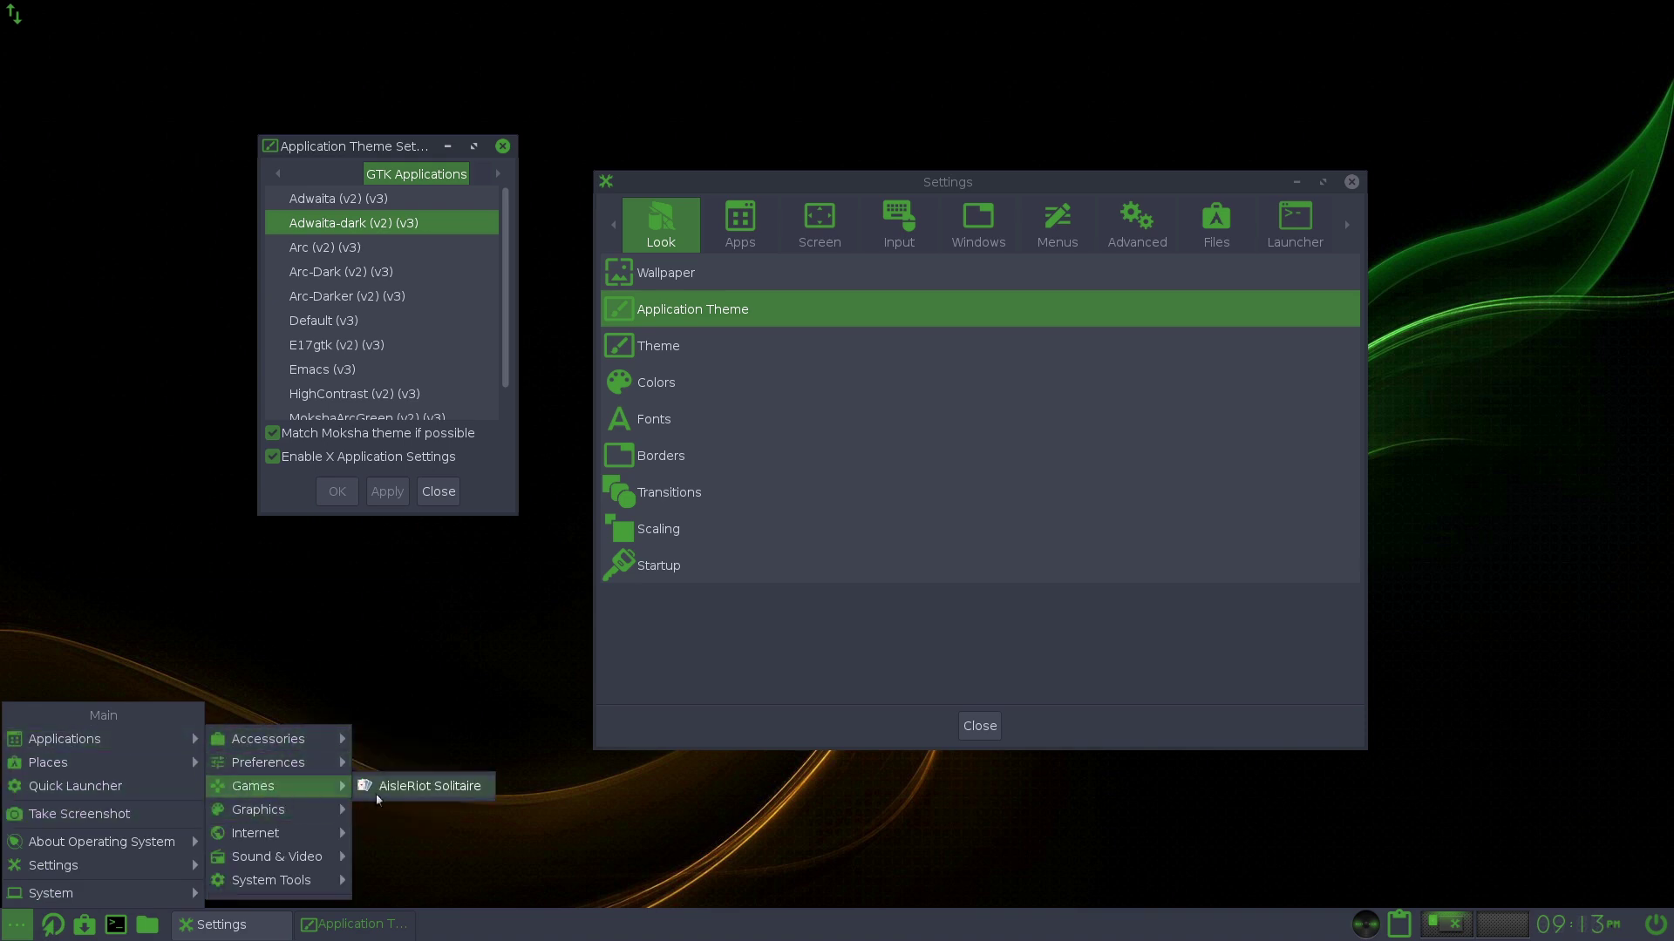
pyautogui.click(423, 786)
pyautogui.click(357, 198)
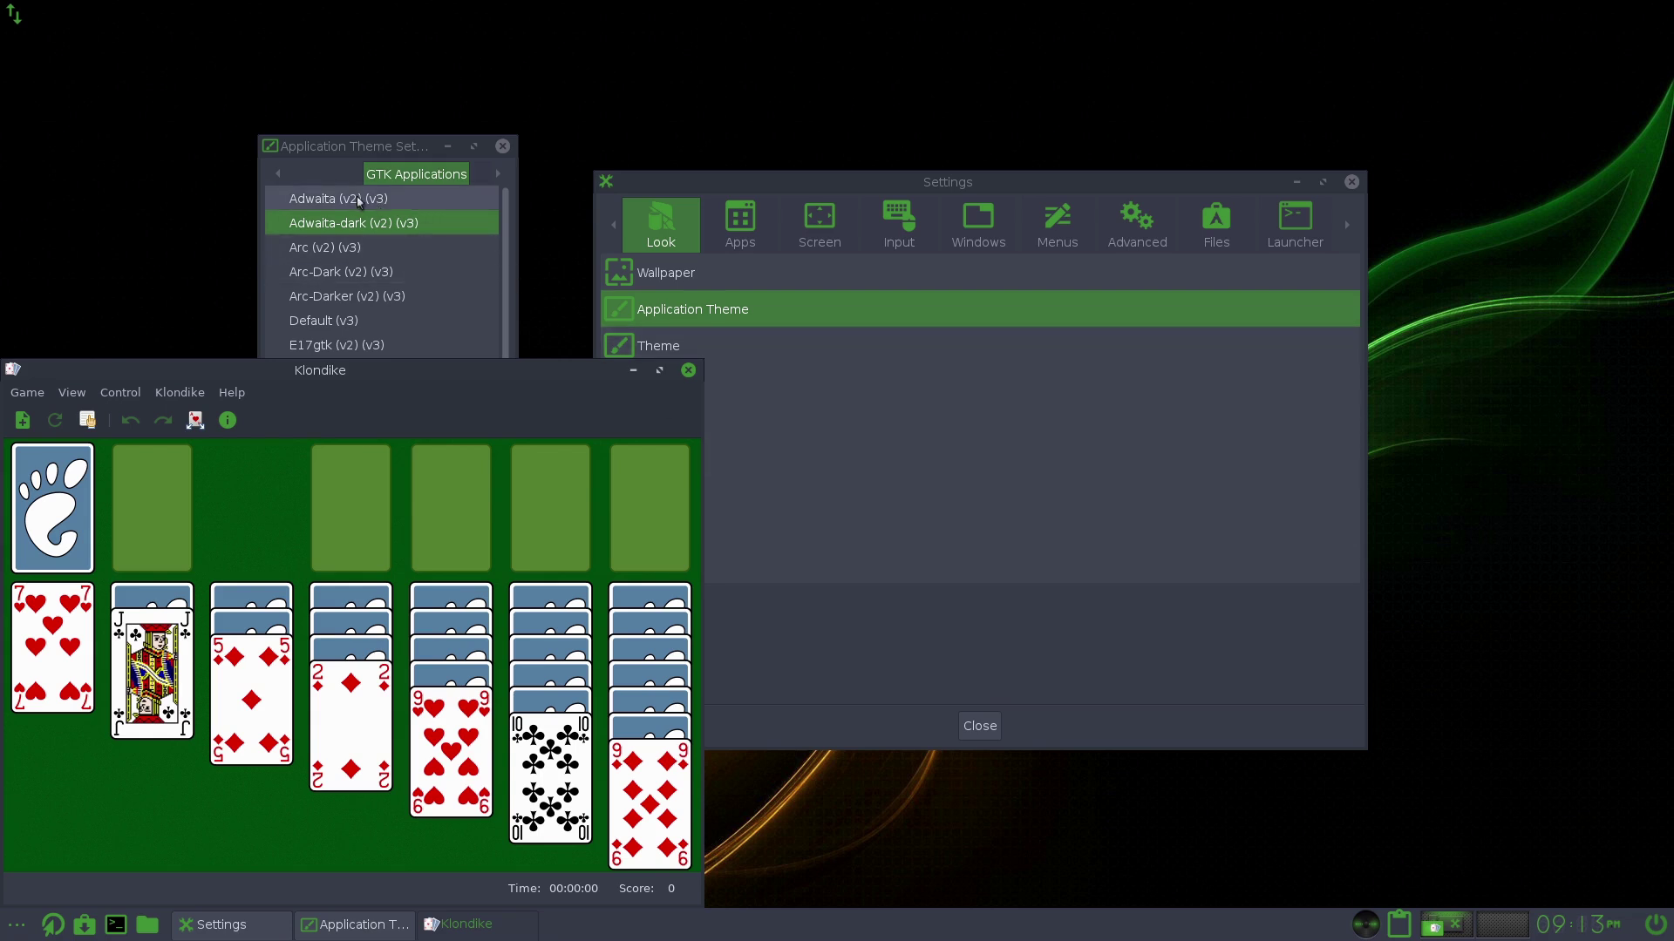
pyautogui.click(385, 493)
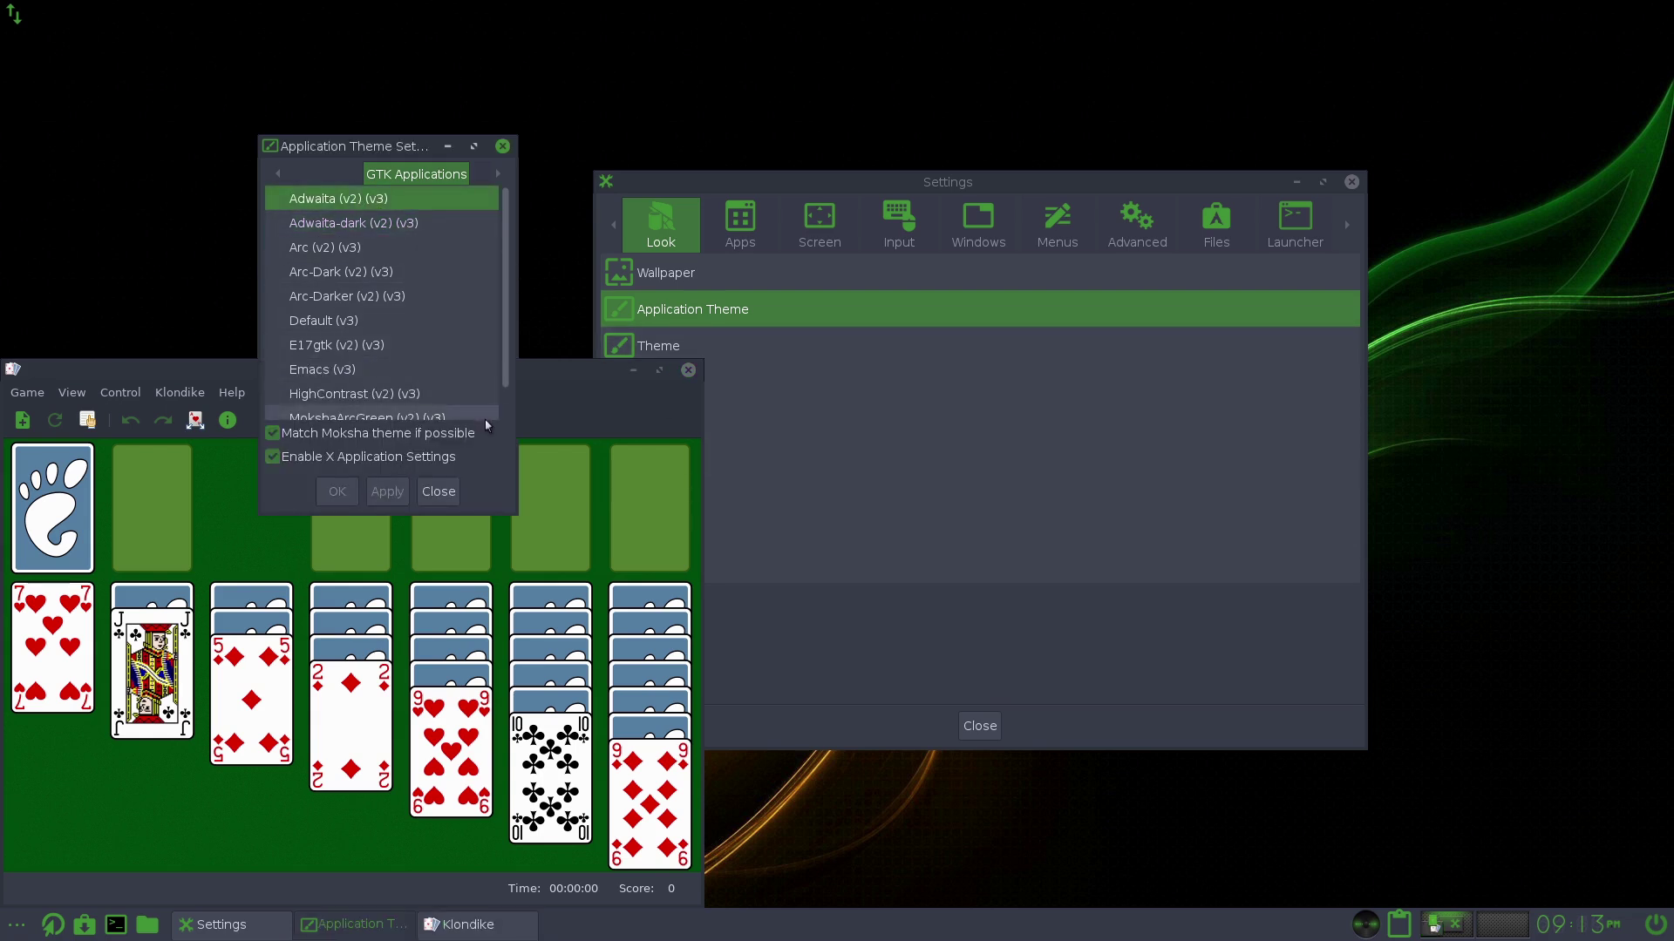
# Step: Apply Arc-Dark, then E17gtk, and close the Klondike window
pyautogui.click(423, 272)
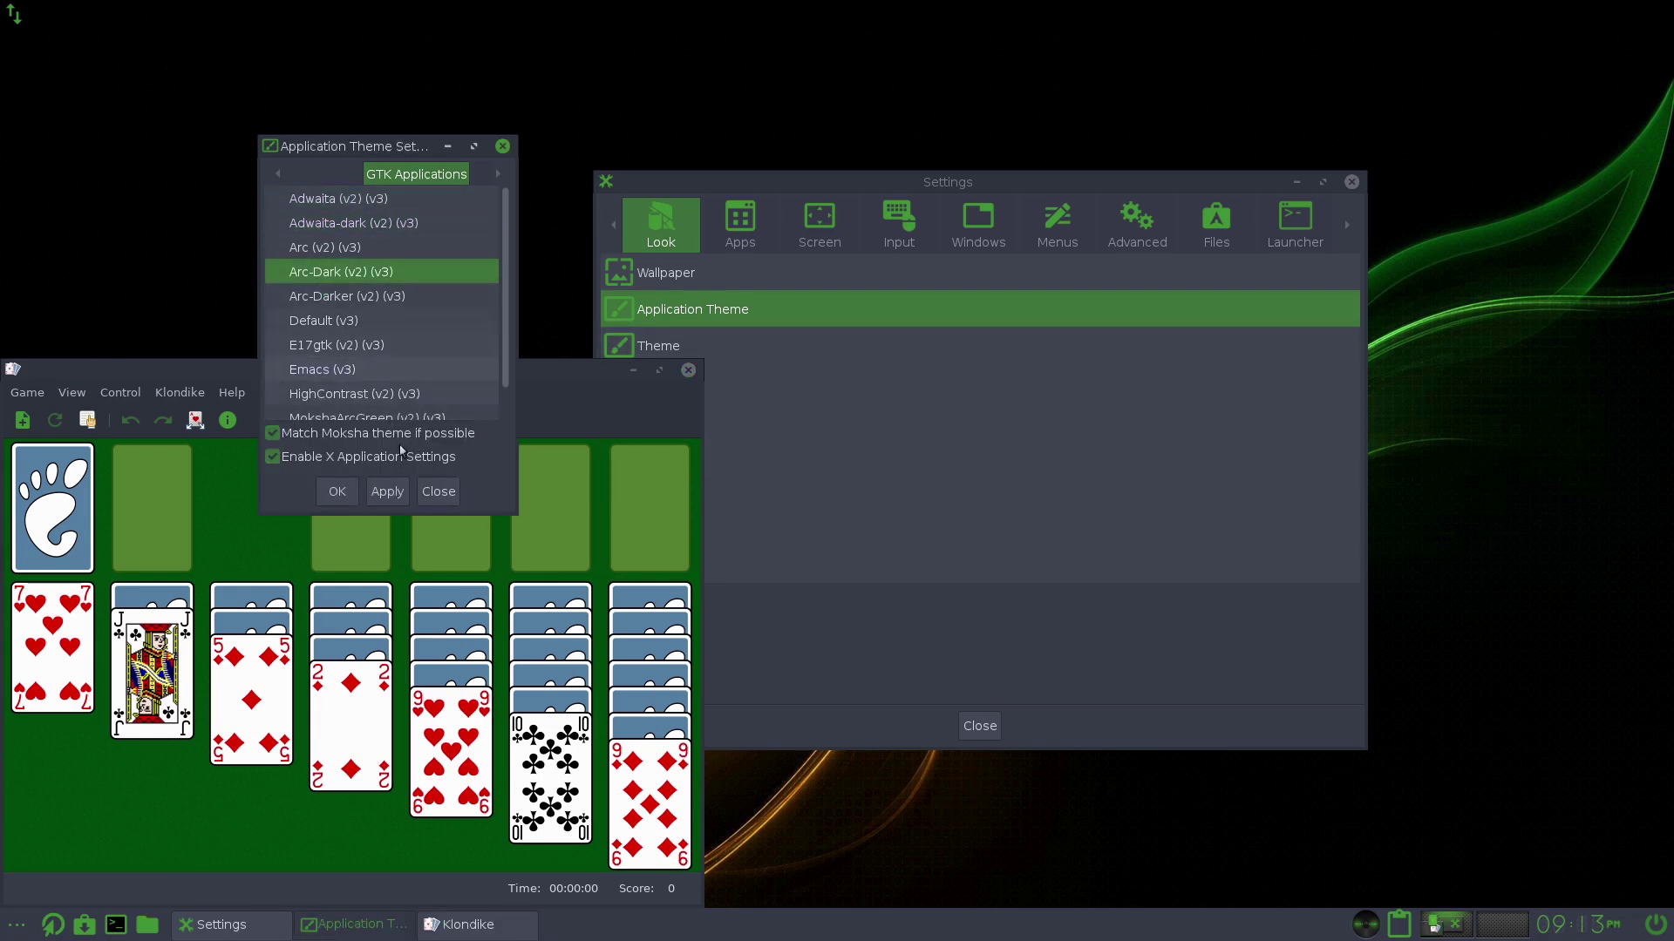
pyautogui.click(387, 491)
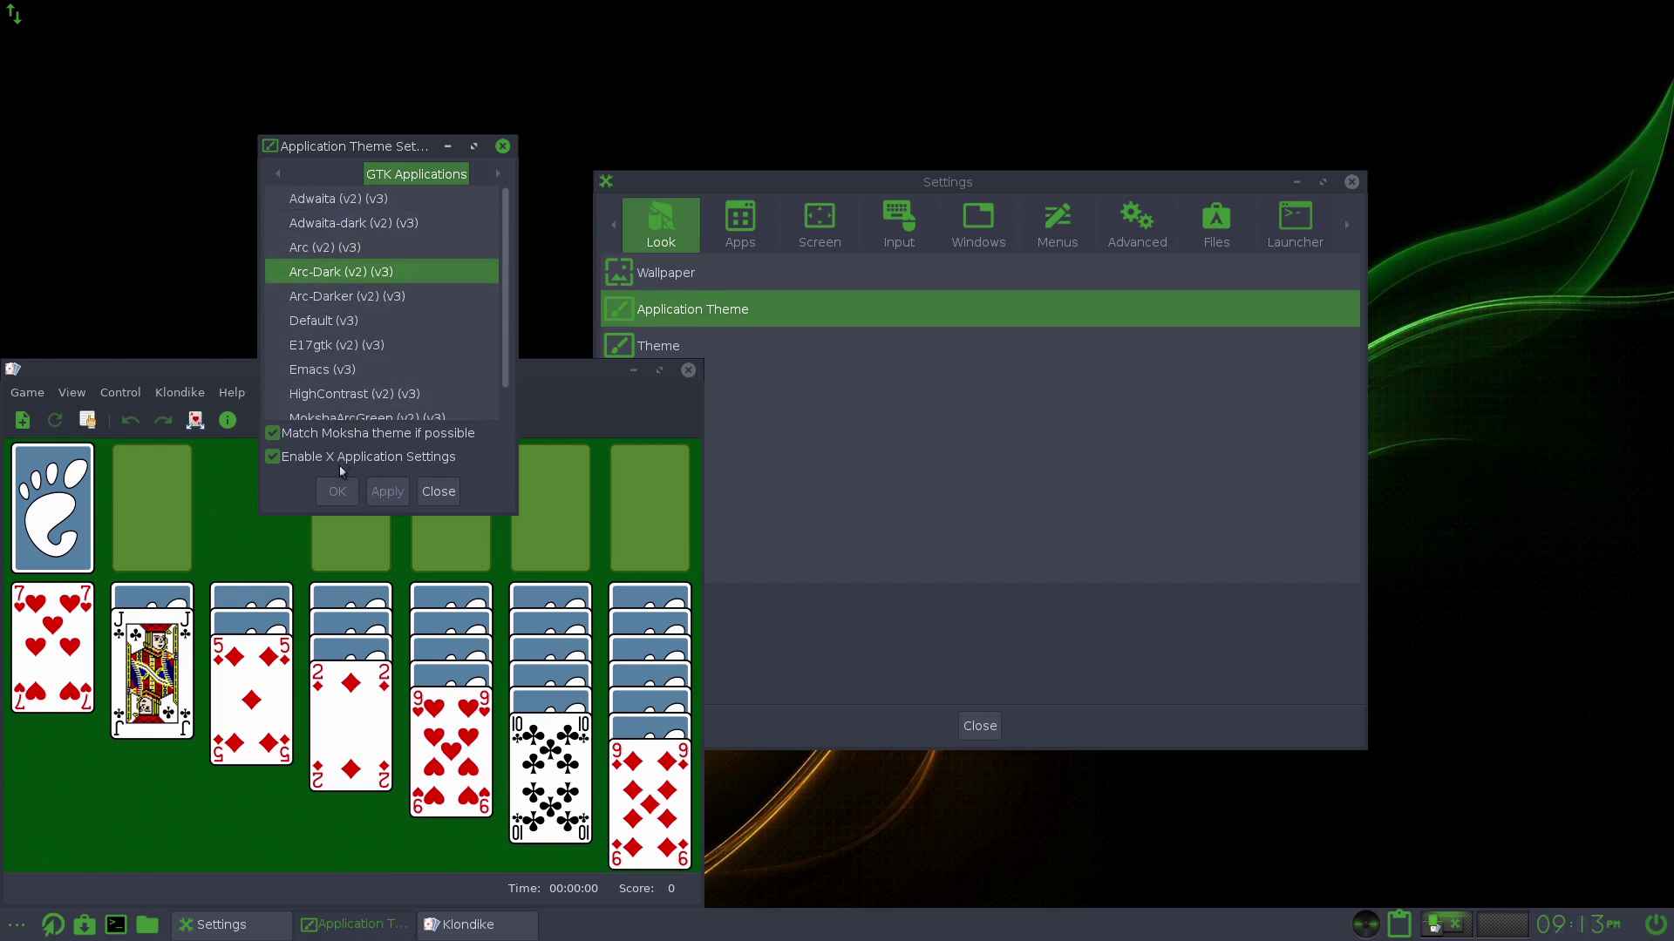
pyautogui.scroll(-1, 354, 374)
pyautogui.click(350, 318)
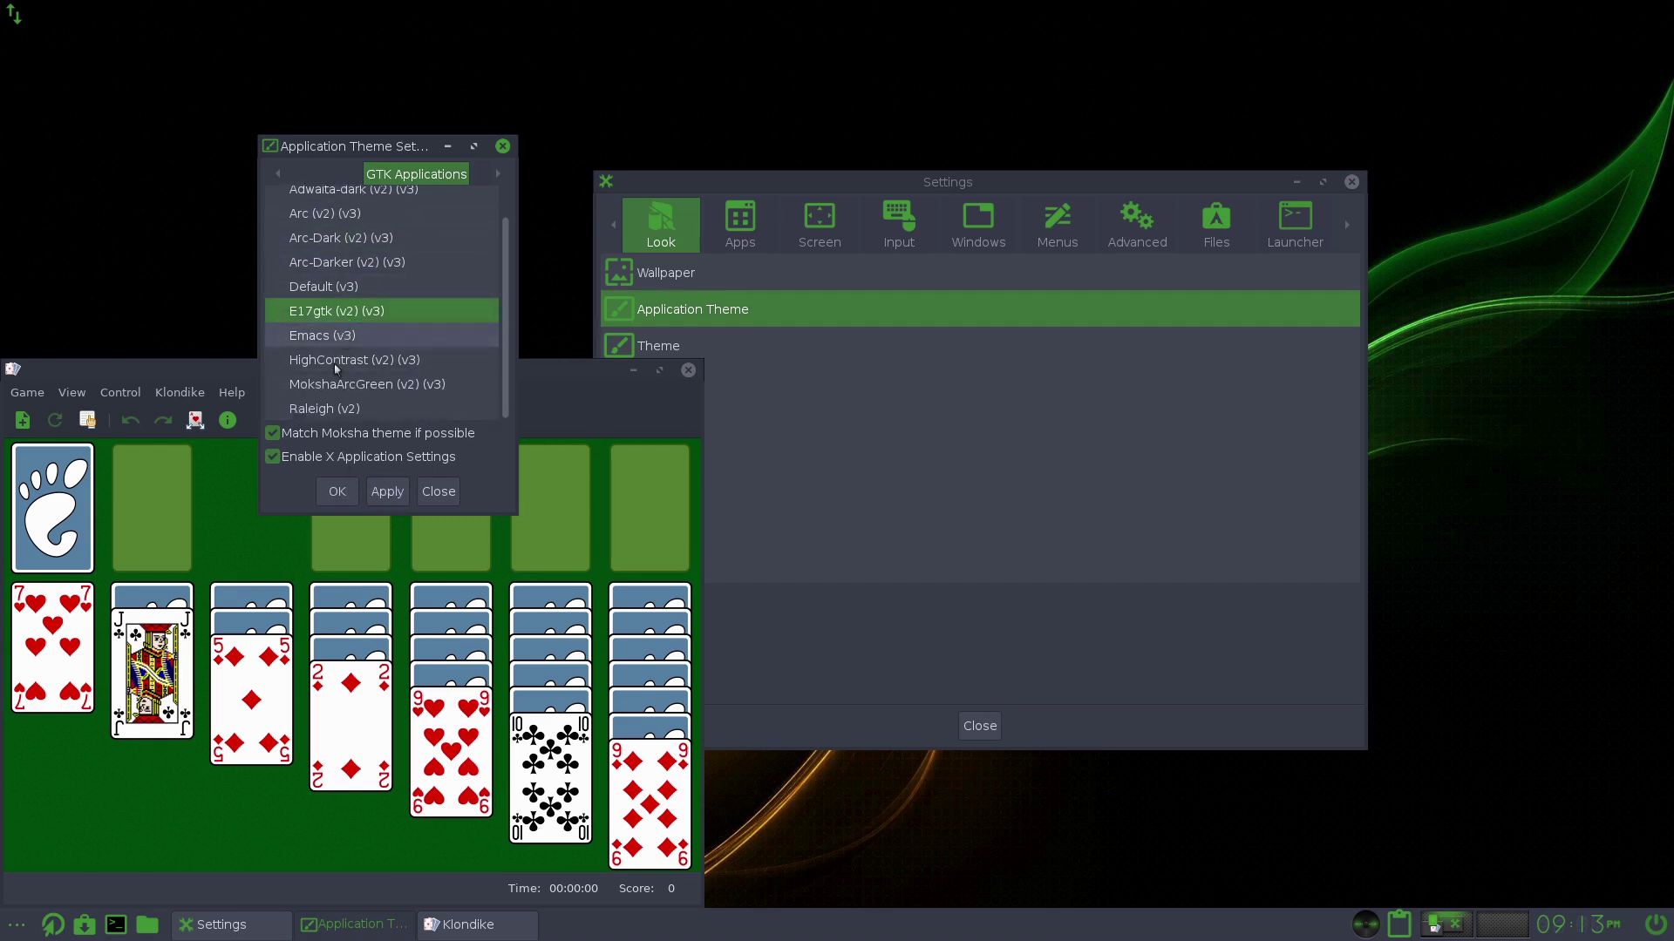
pyautogui.click(387, 492)
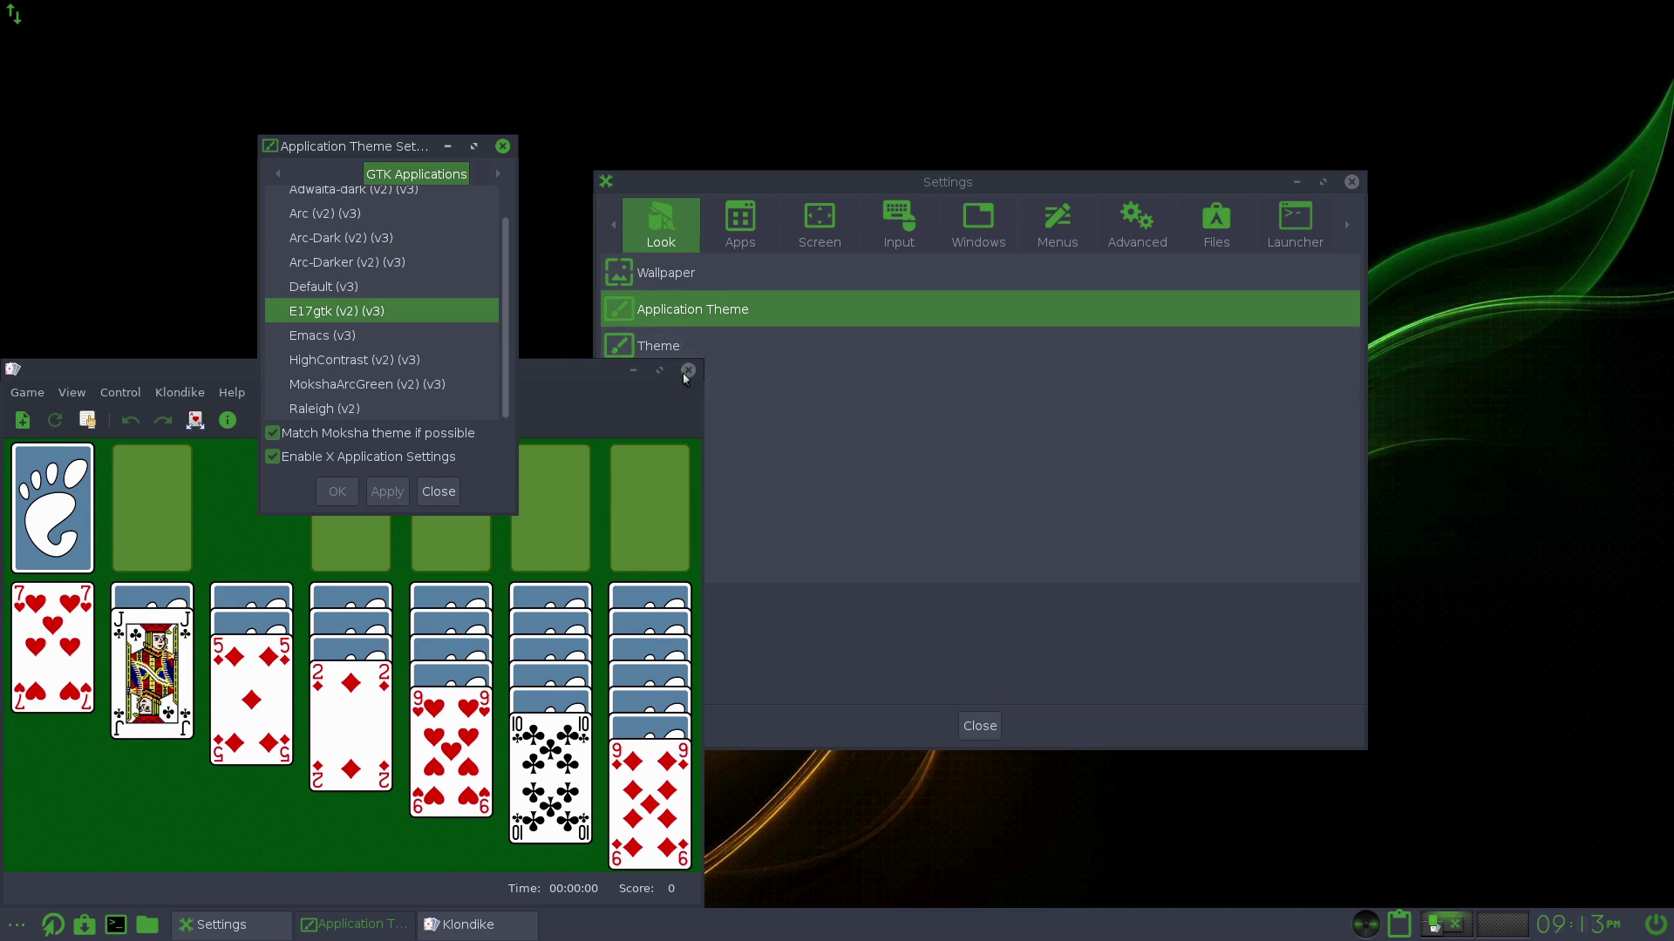
pyautogui.click(687, 372)
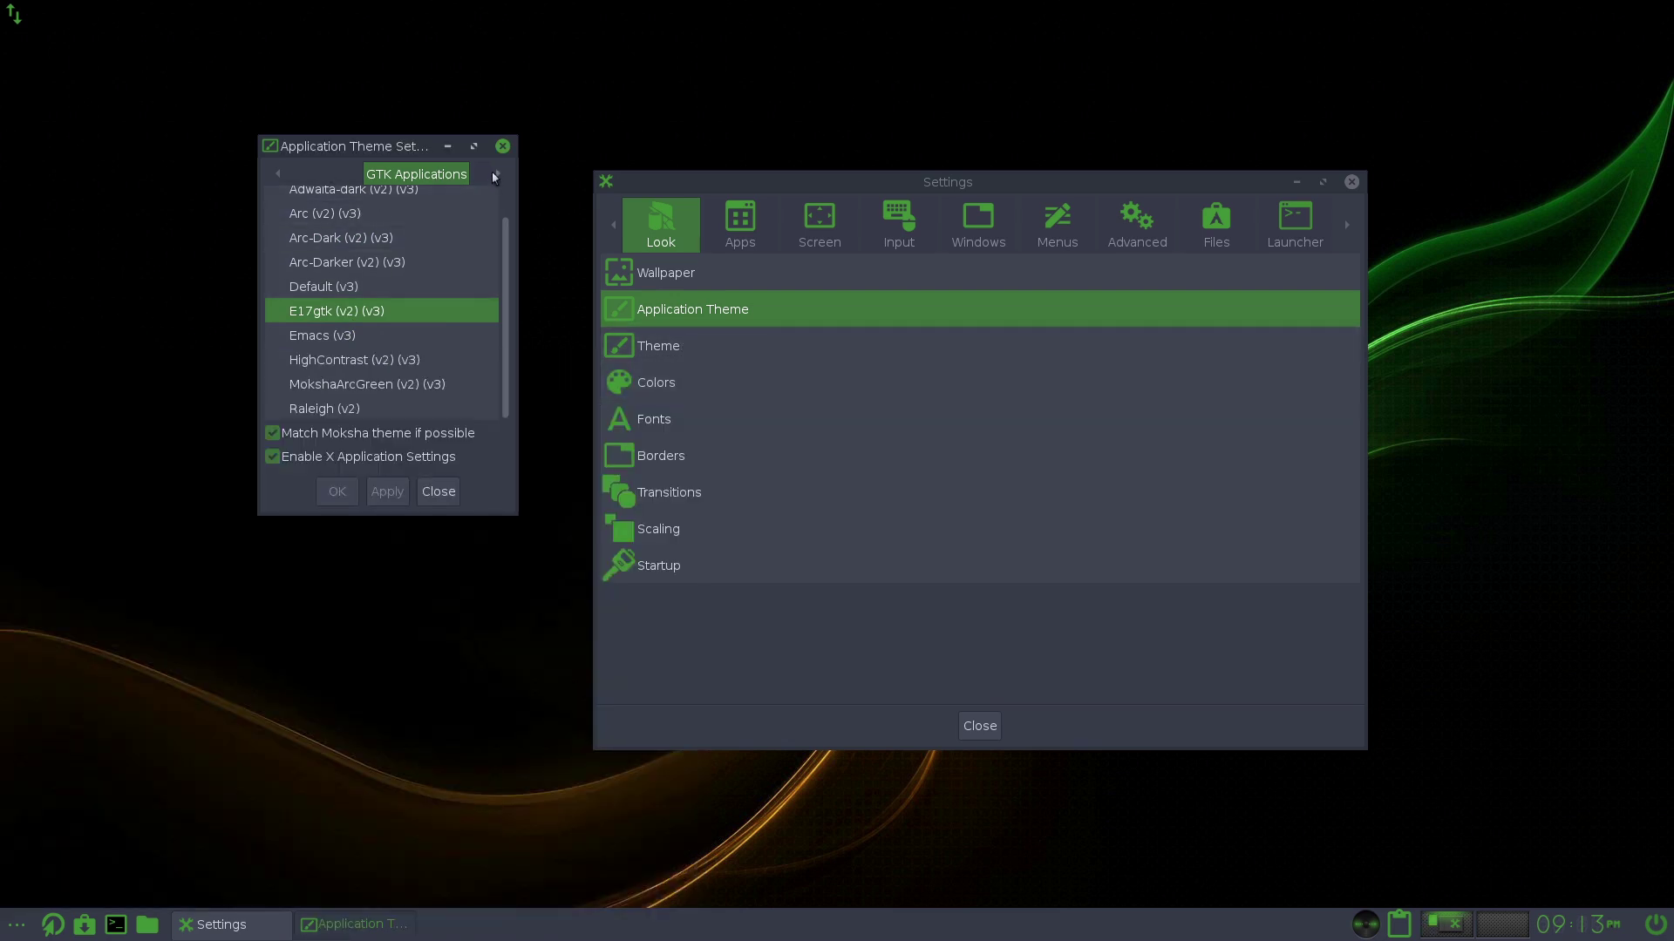
pyautogui.click(496, 175)
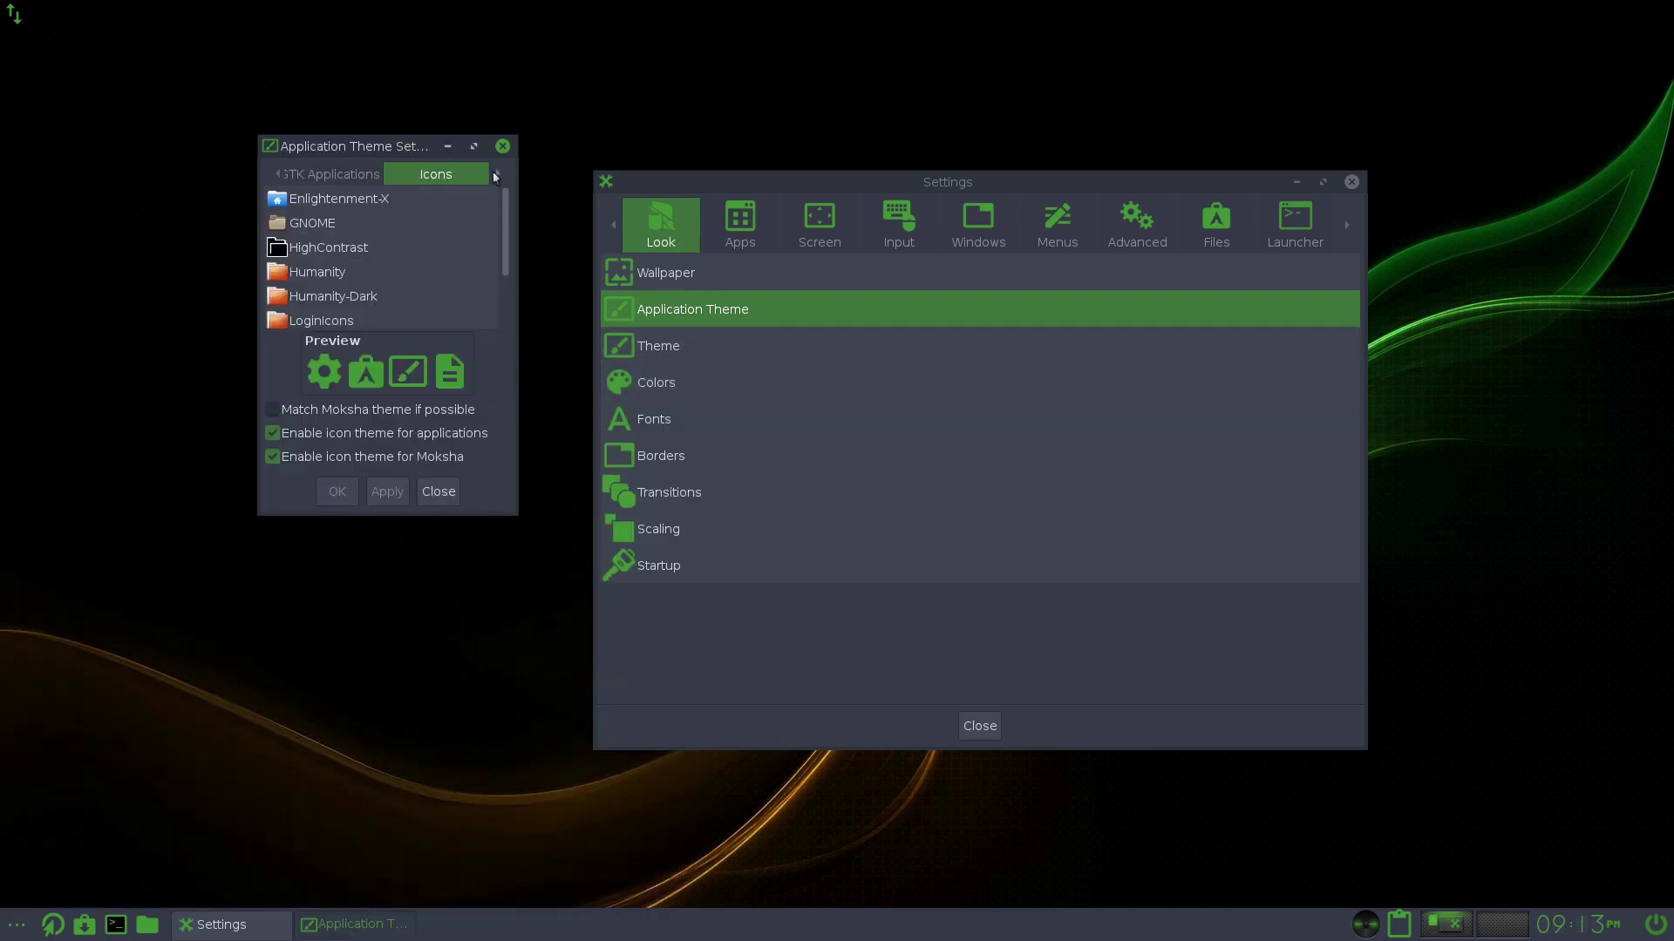
# Step: Apply the GNOME and then the Enlightenment-X icon themes
pyautogui.click(383, 222)
pyautogui.click(387, 492)
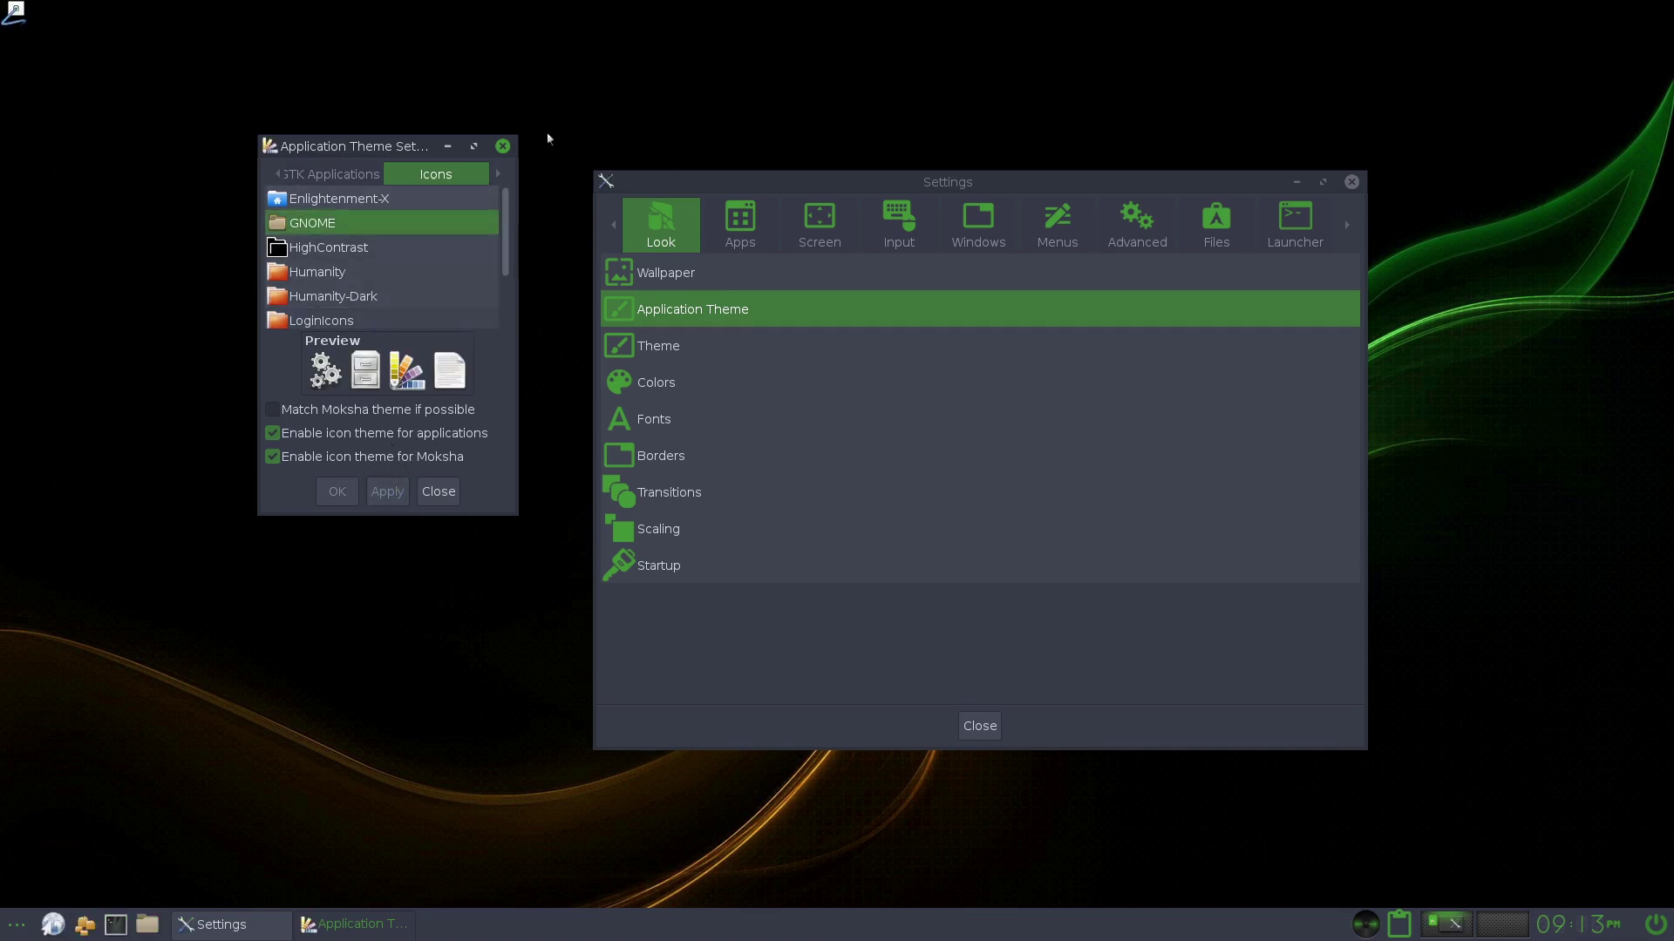
pyautogui.scroll(-2, 375, 249)
pyautogui.scroll(2, 375, 249)
pyautogui.click(375, 199)
pyautogui.click(387, 492)
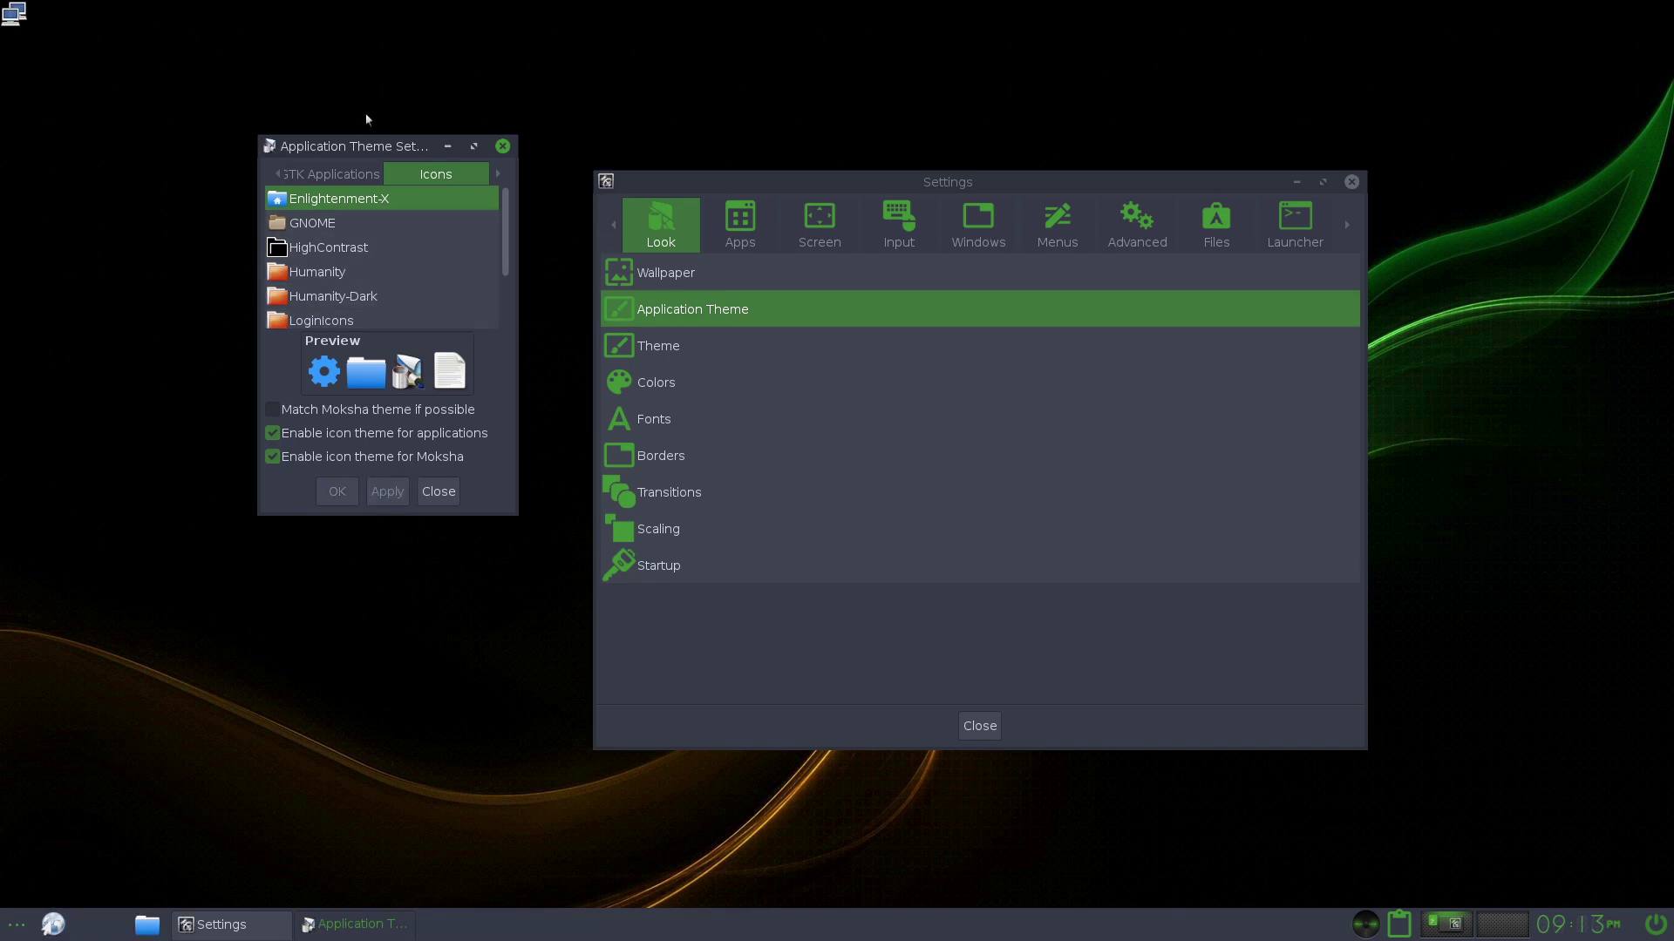
# Step: Apply Humanity, then arc-green-icons-GTK icons, and close the Application Theme window
pyautogui.click(315, 271)
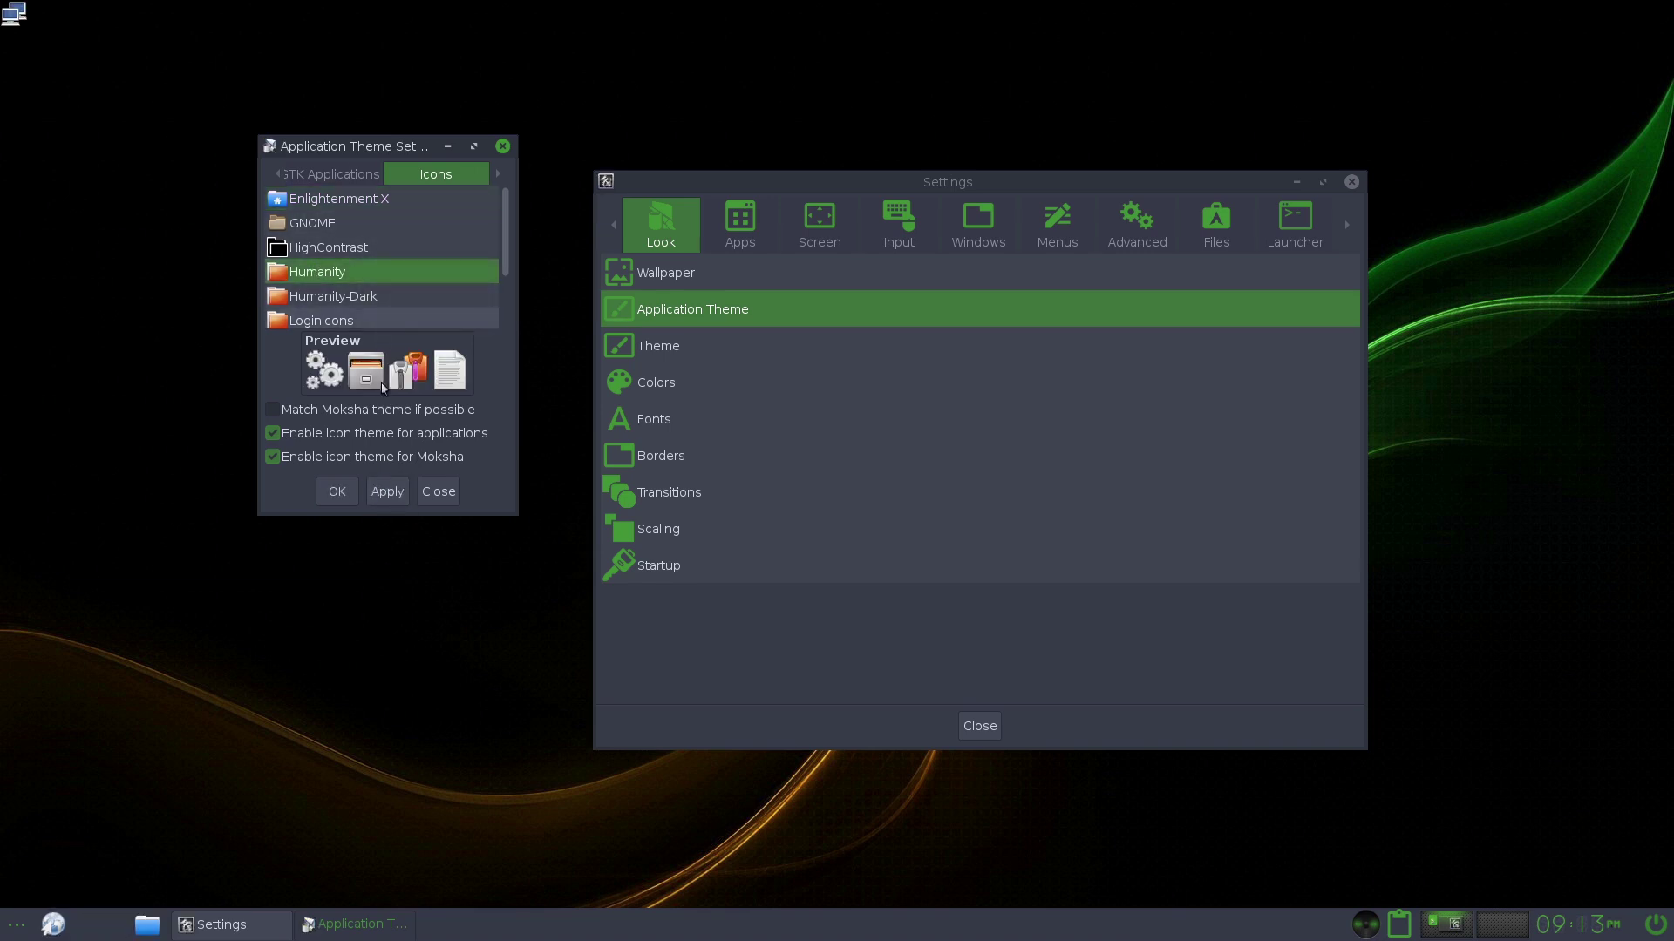
pyautogui.click(387, 492)
pyautogui.scroll(-2, 364, 305)
pyautogui.click(361, 318)
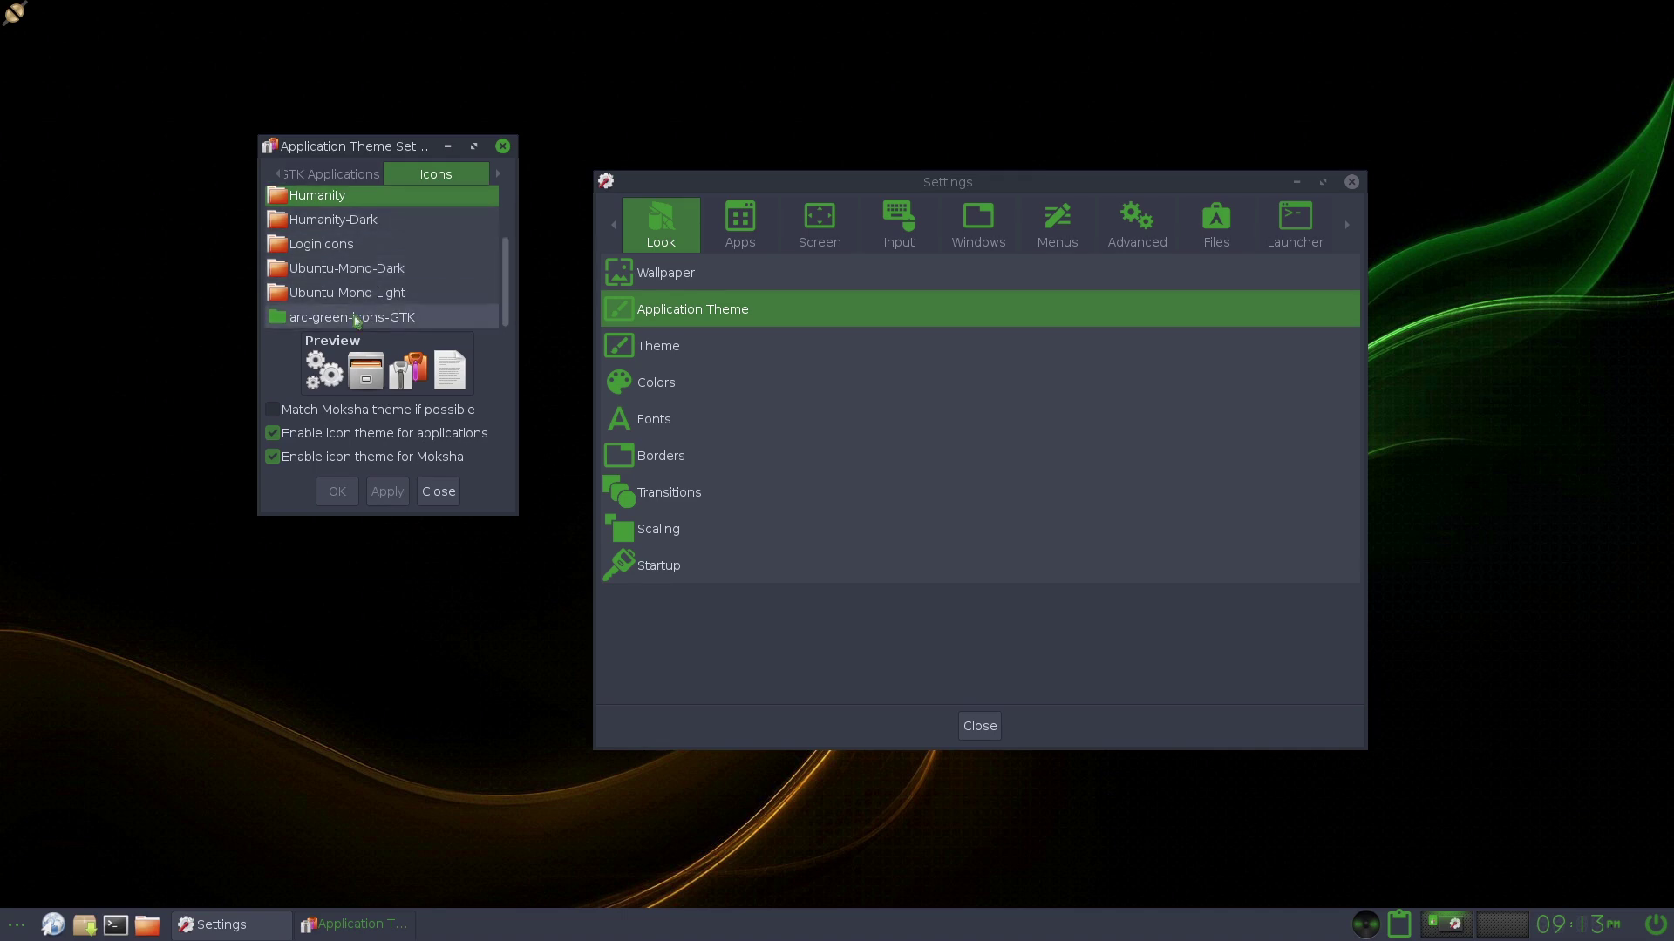
pyautogui.click(387, 492)
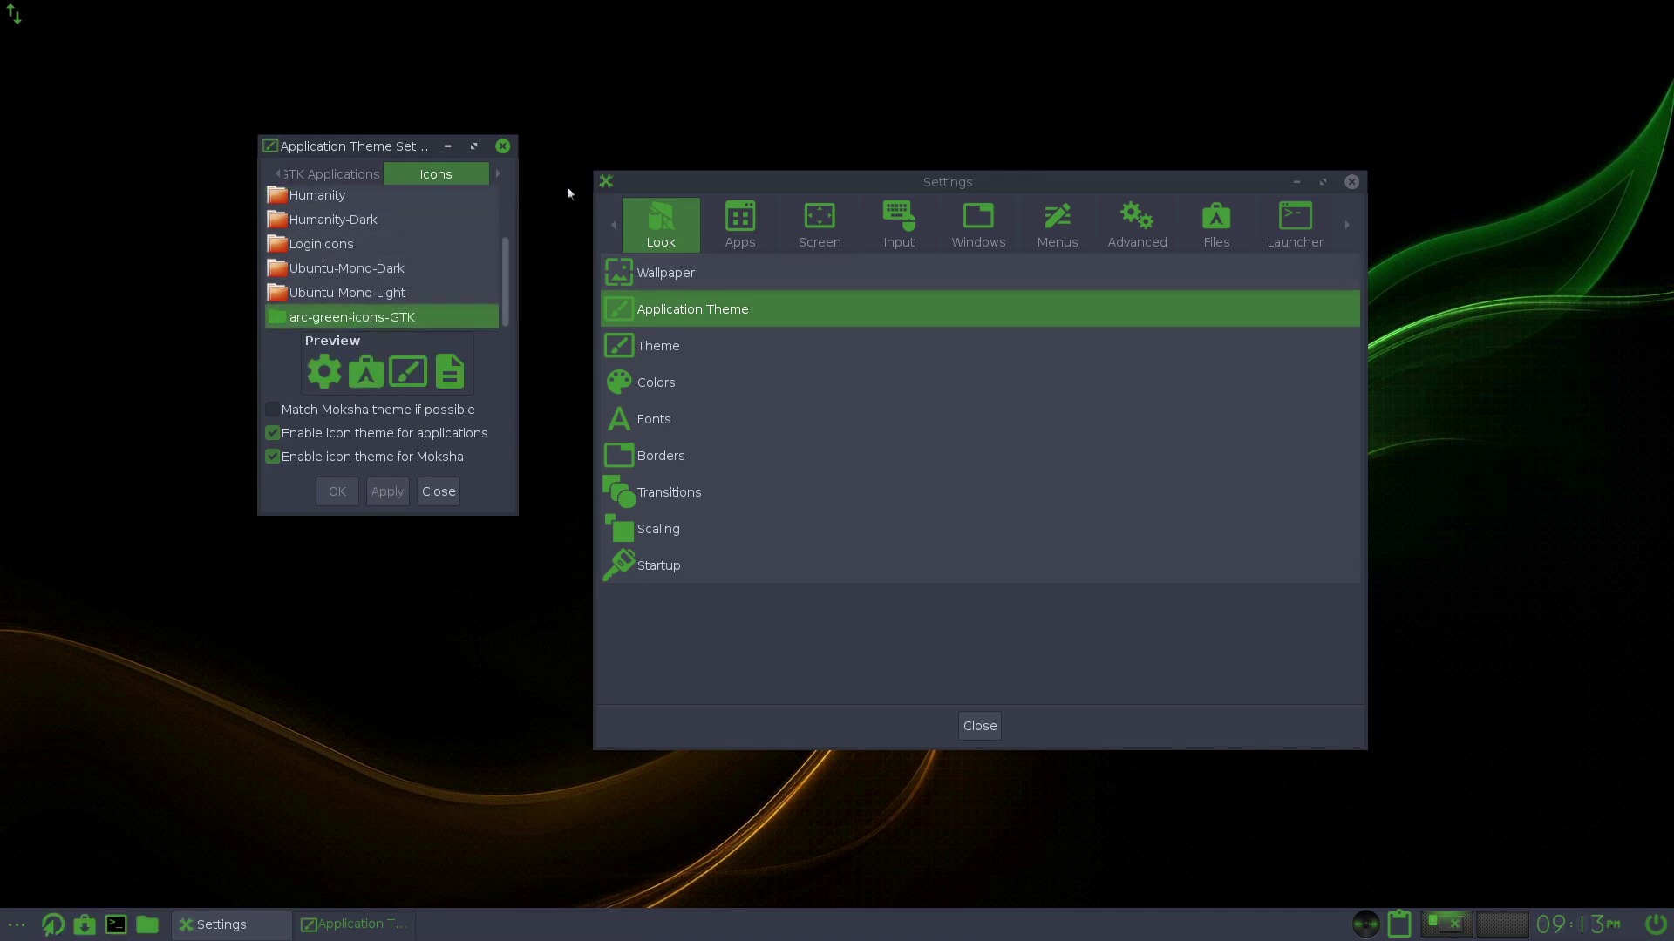
pyautogui.click(274, 175)
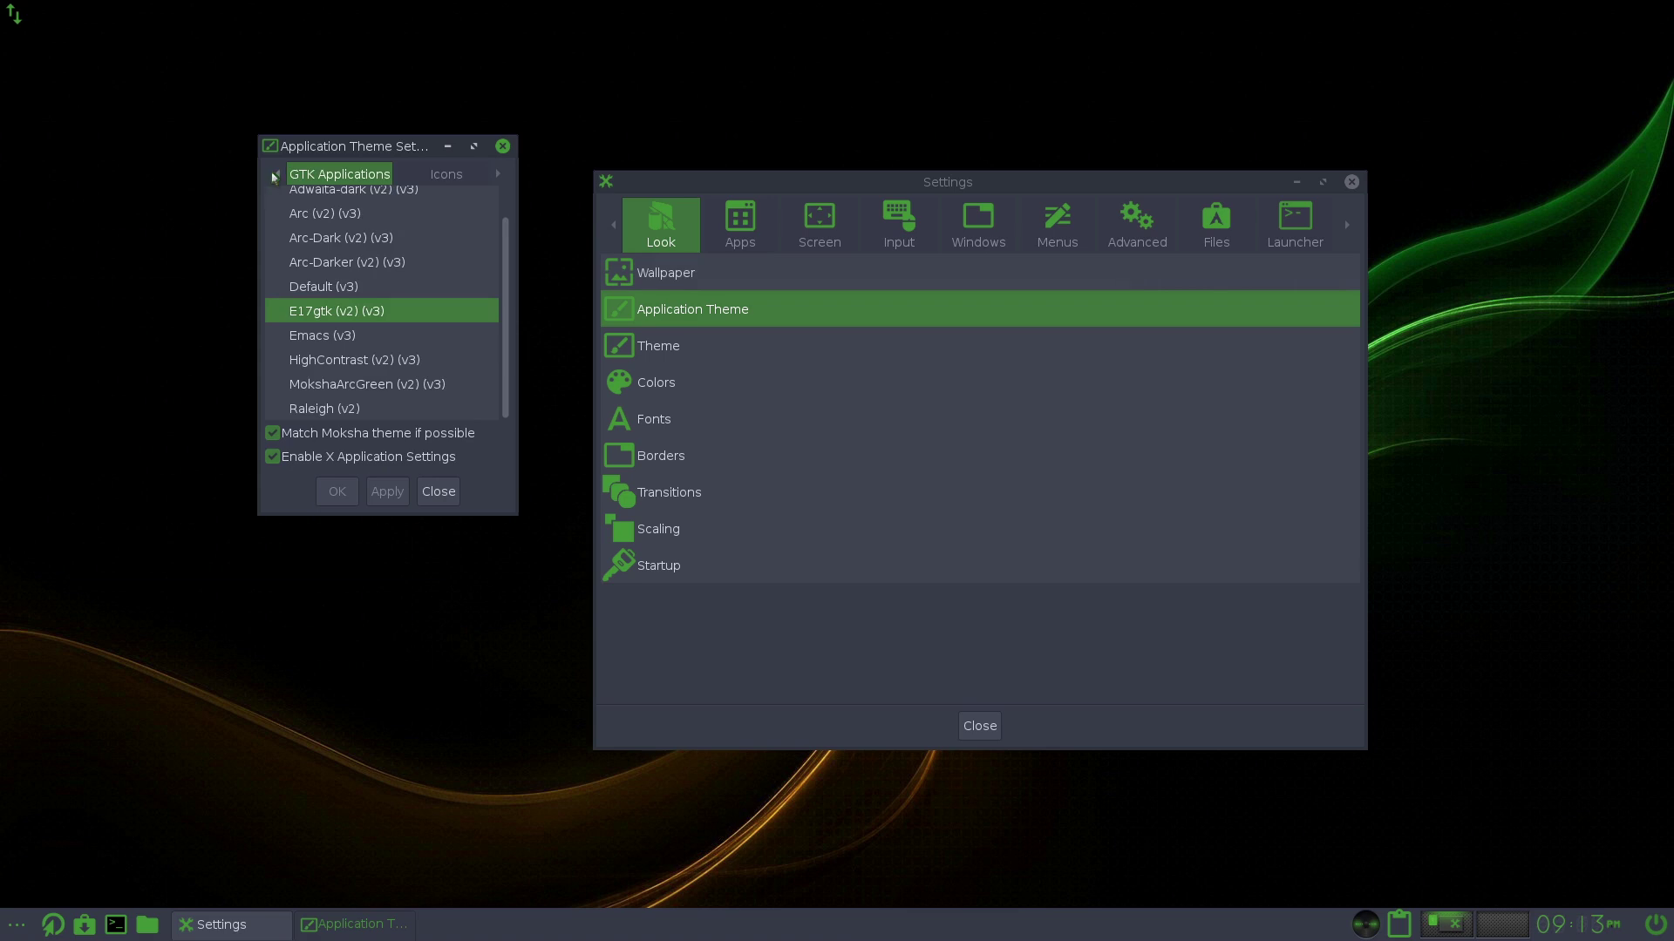
pyautogui.click(497, 177)
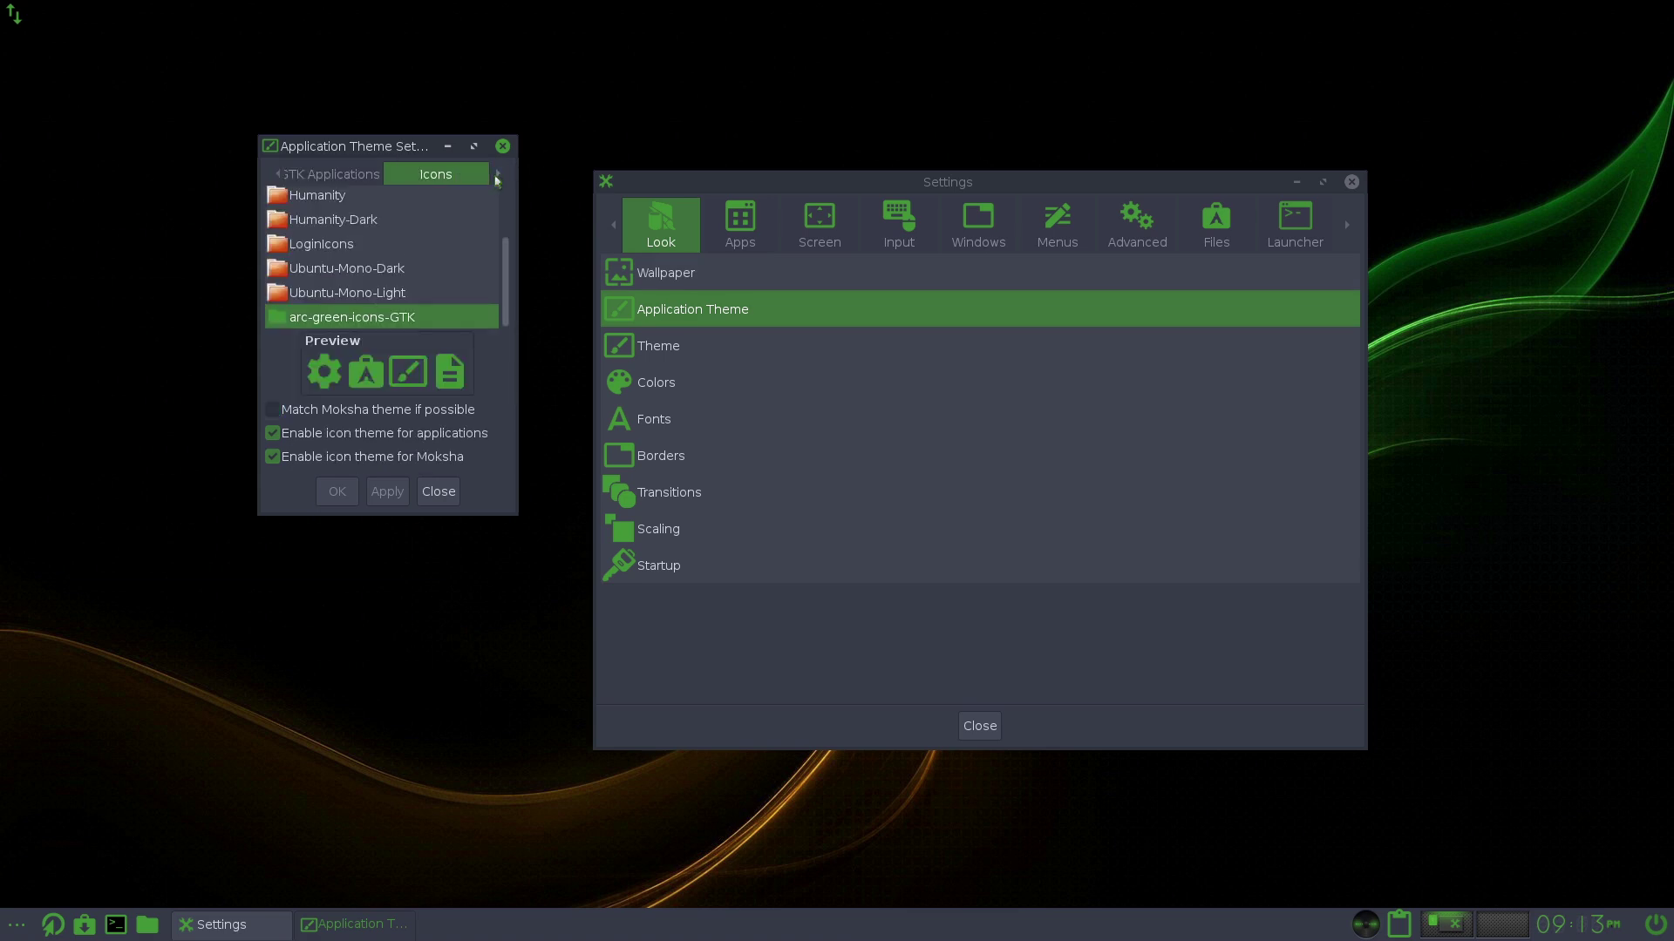
pyautogui.click(283, 175)
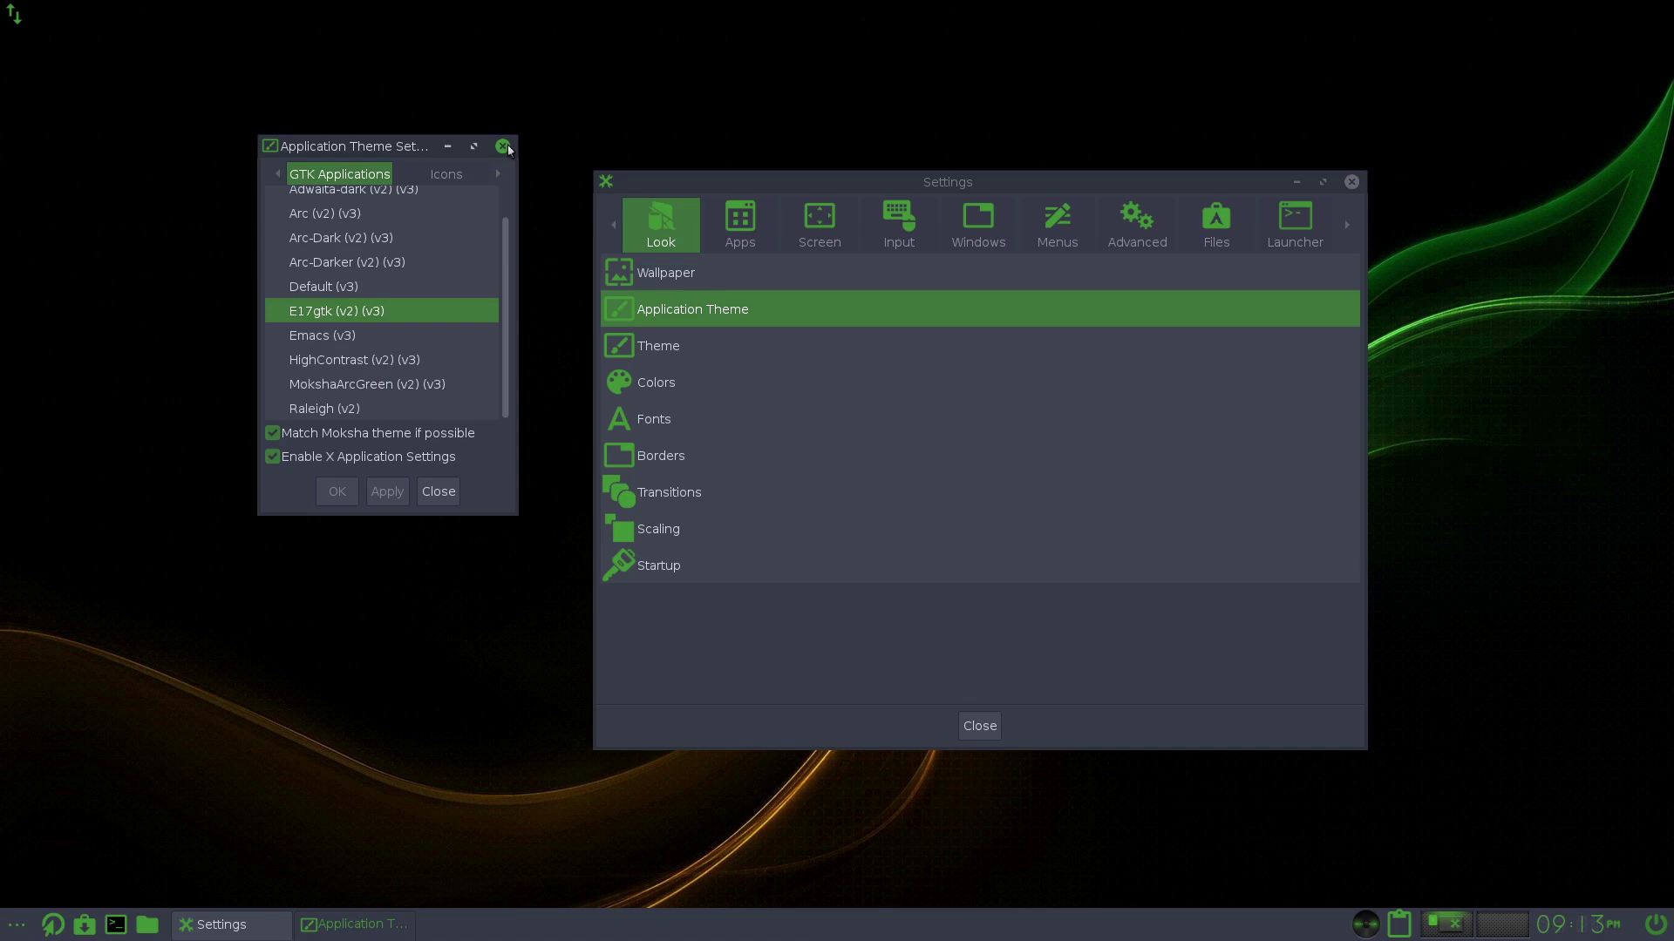
pyautogui.click(503, 146)
# Step: Open the Colors settings and select the Border Frame colour class
pyautogui.click(706, 349)
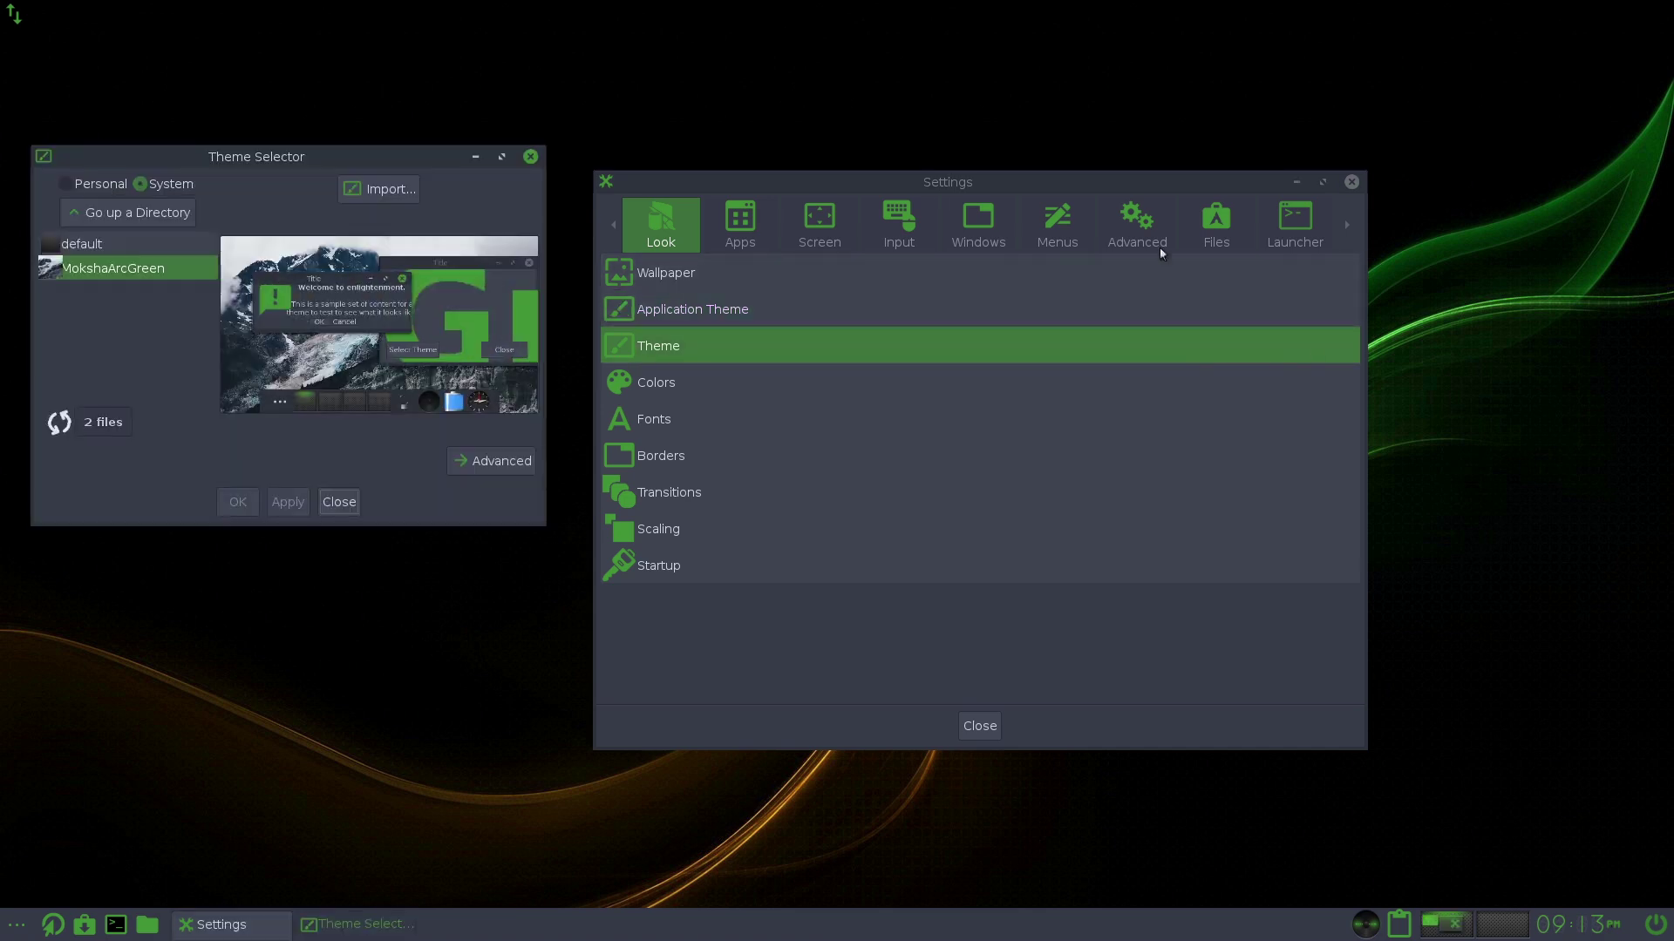
pyautogui.click(531, 156)
pyautogui.click(665, 384)
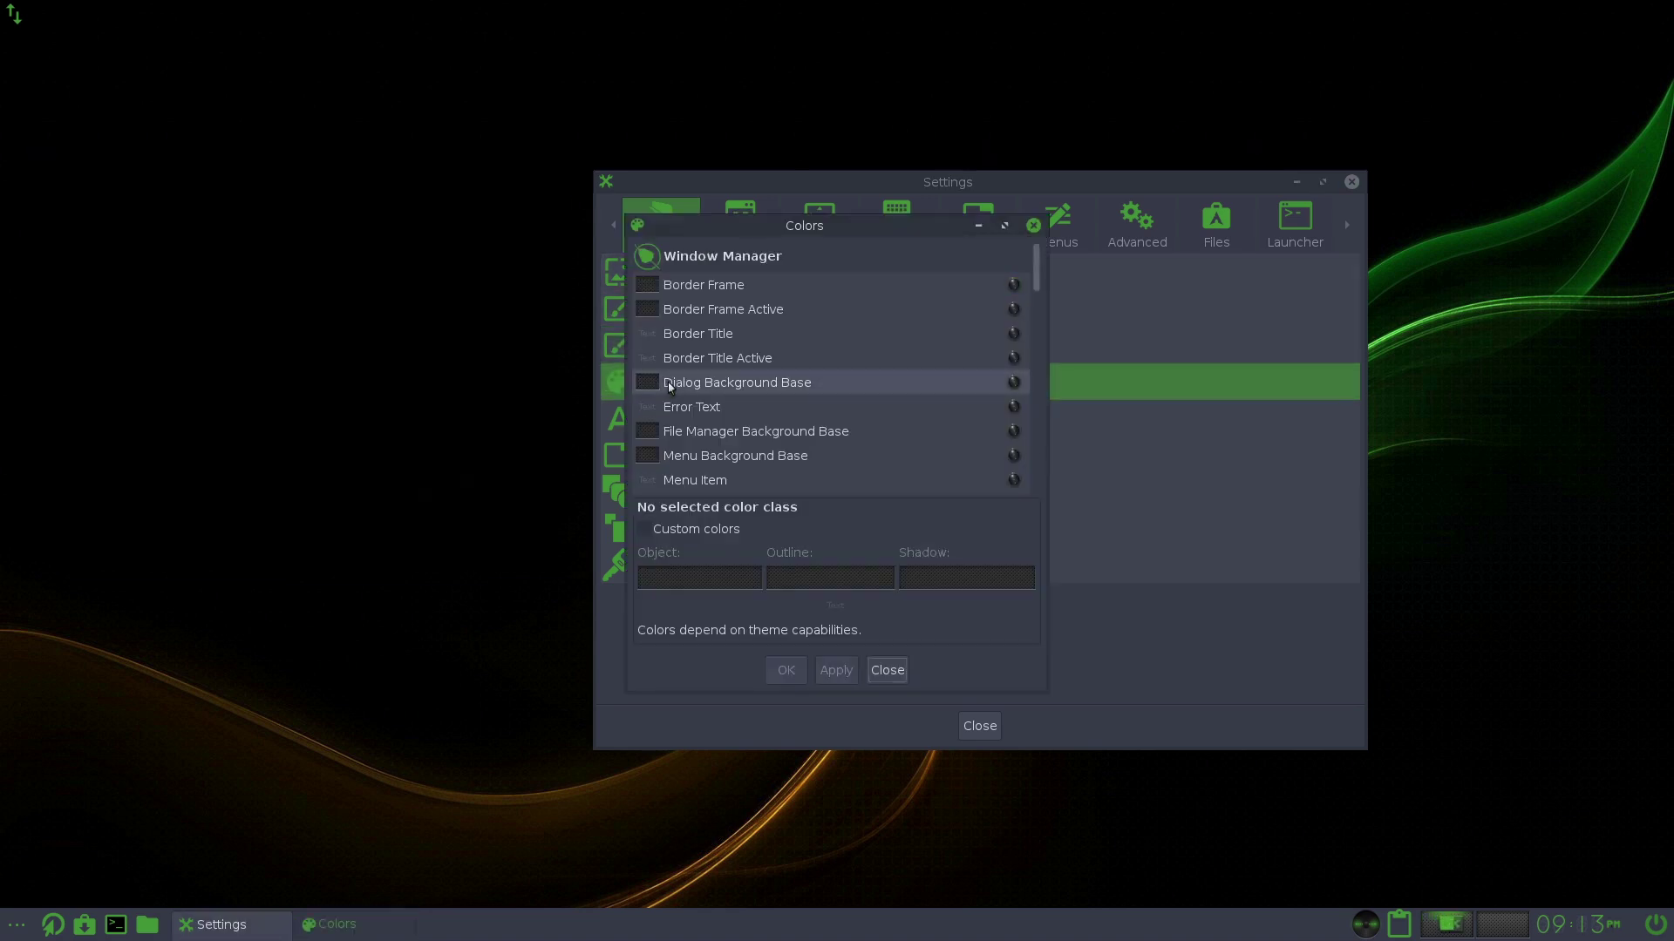
pyautogui.scroll(-8, 876, 390)
pyautogui.scroll(8, 825, 411)
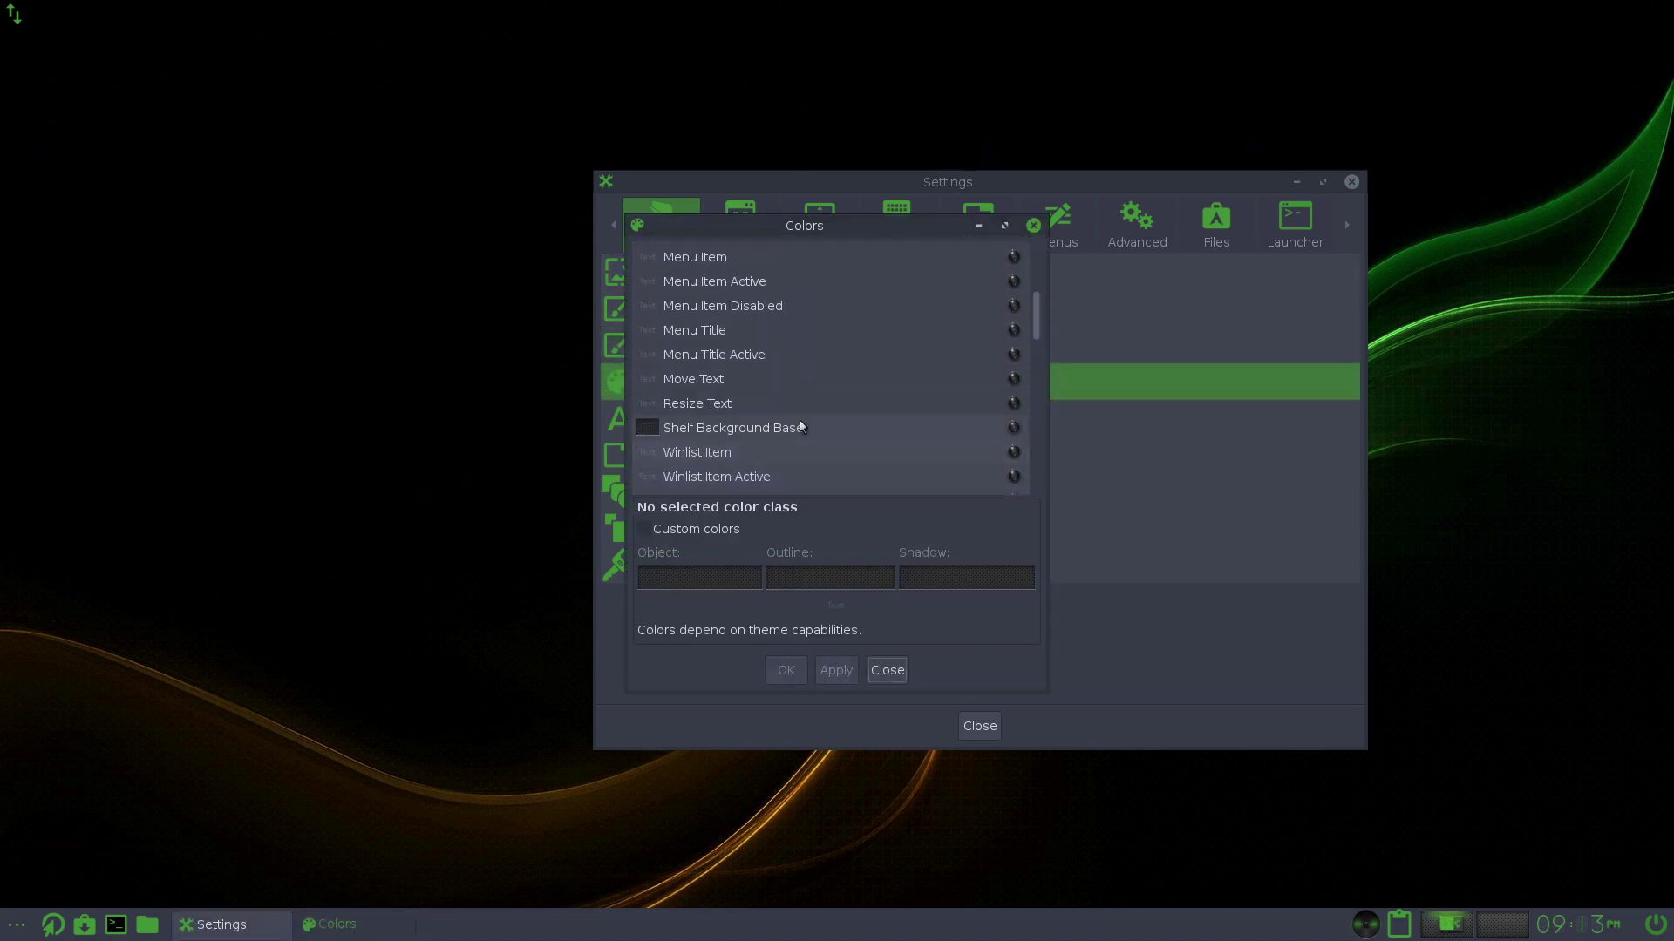
pyautogui.scroll(-5, 770, 443)
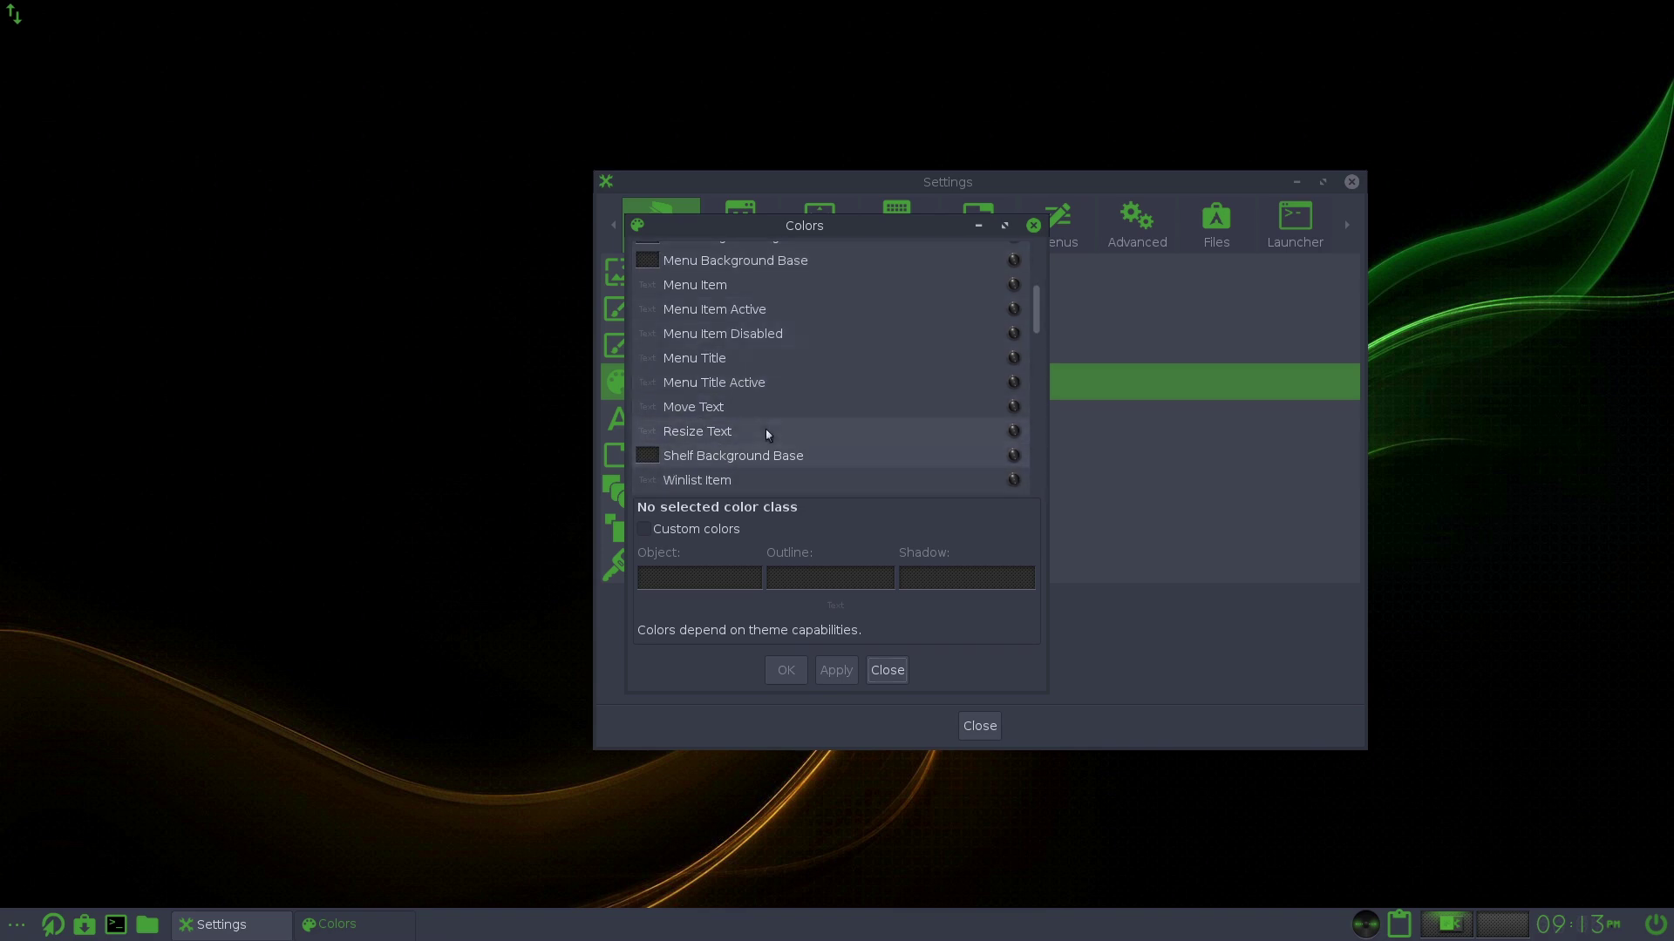
pyautogui.scroll(3, 766, 436)
pyautogui.scroll(5, 742, 425)
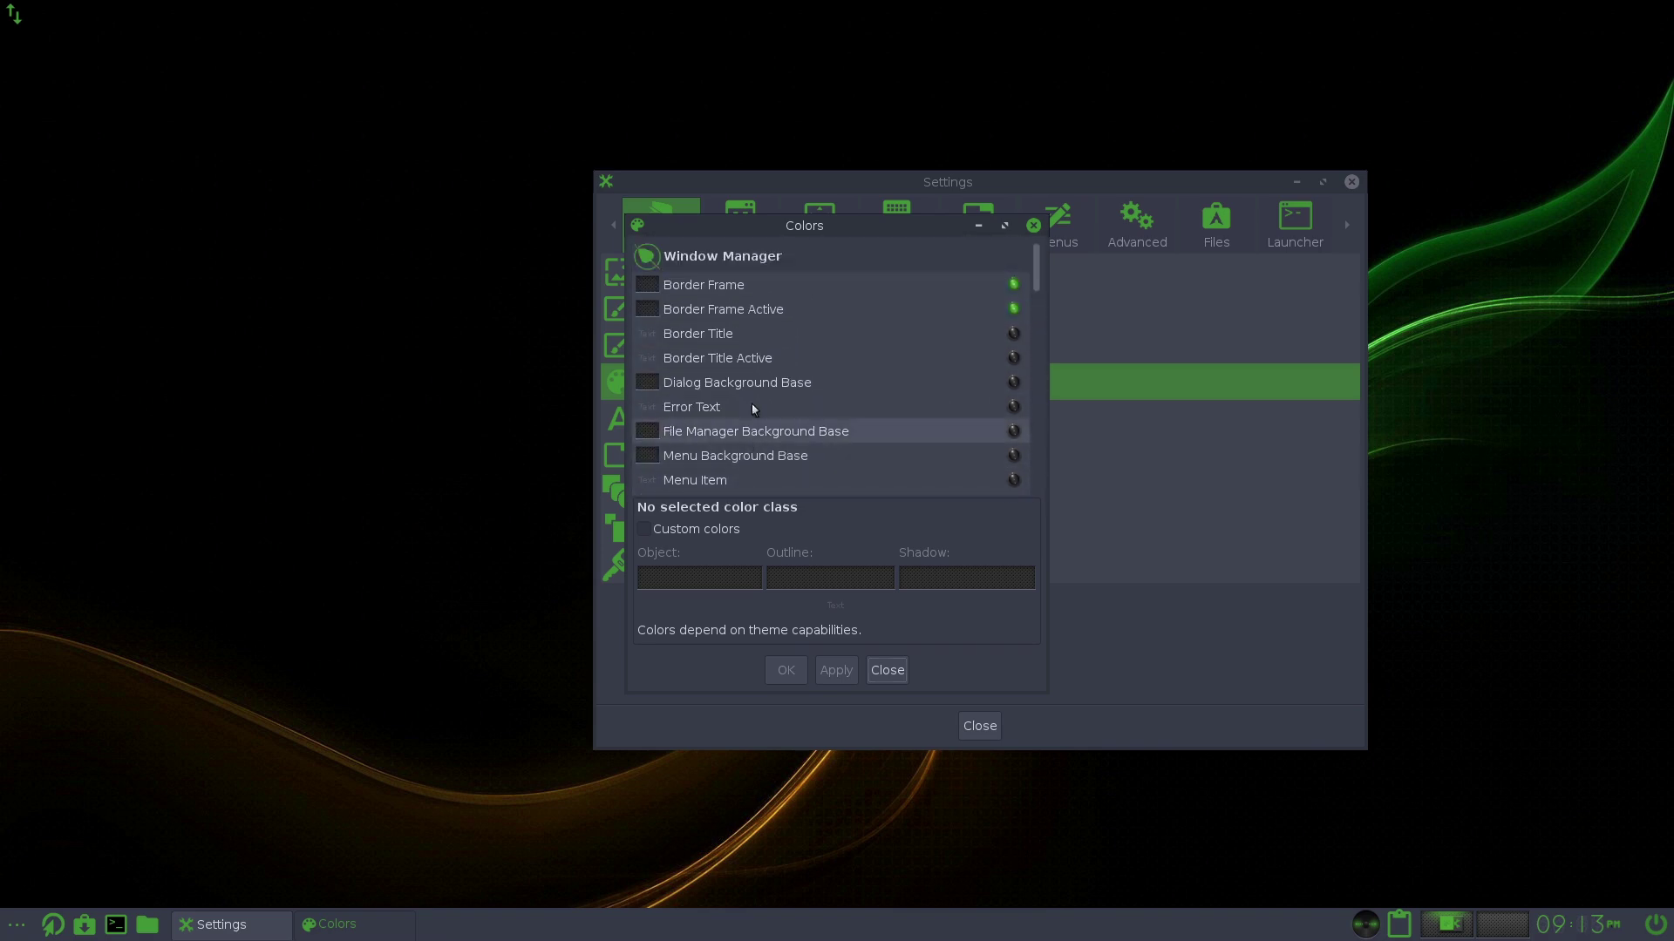
pyautogui.click(684, 284)
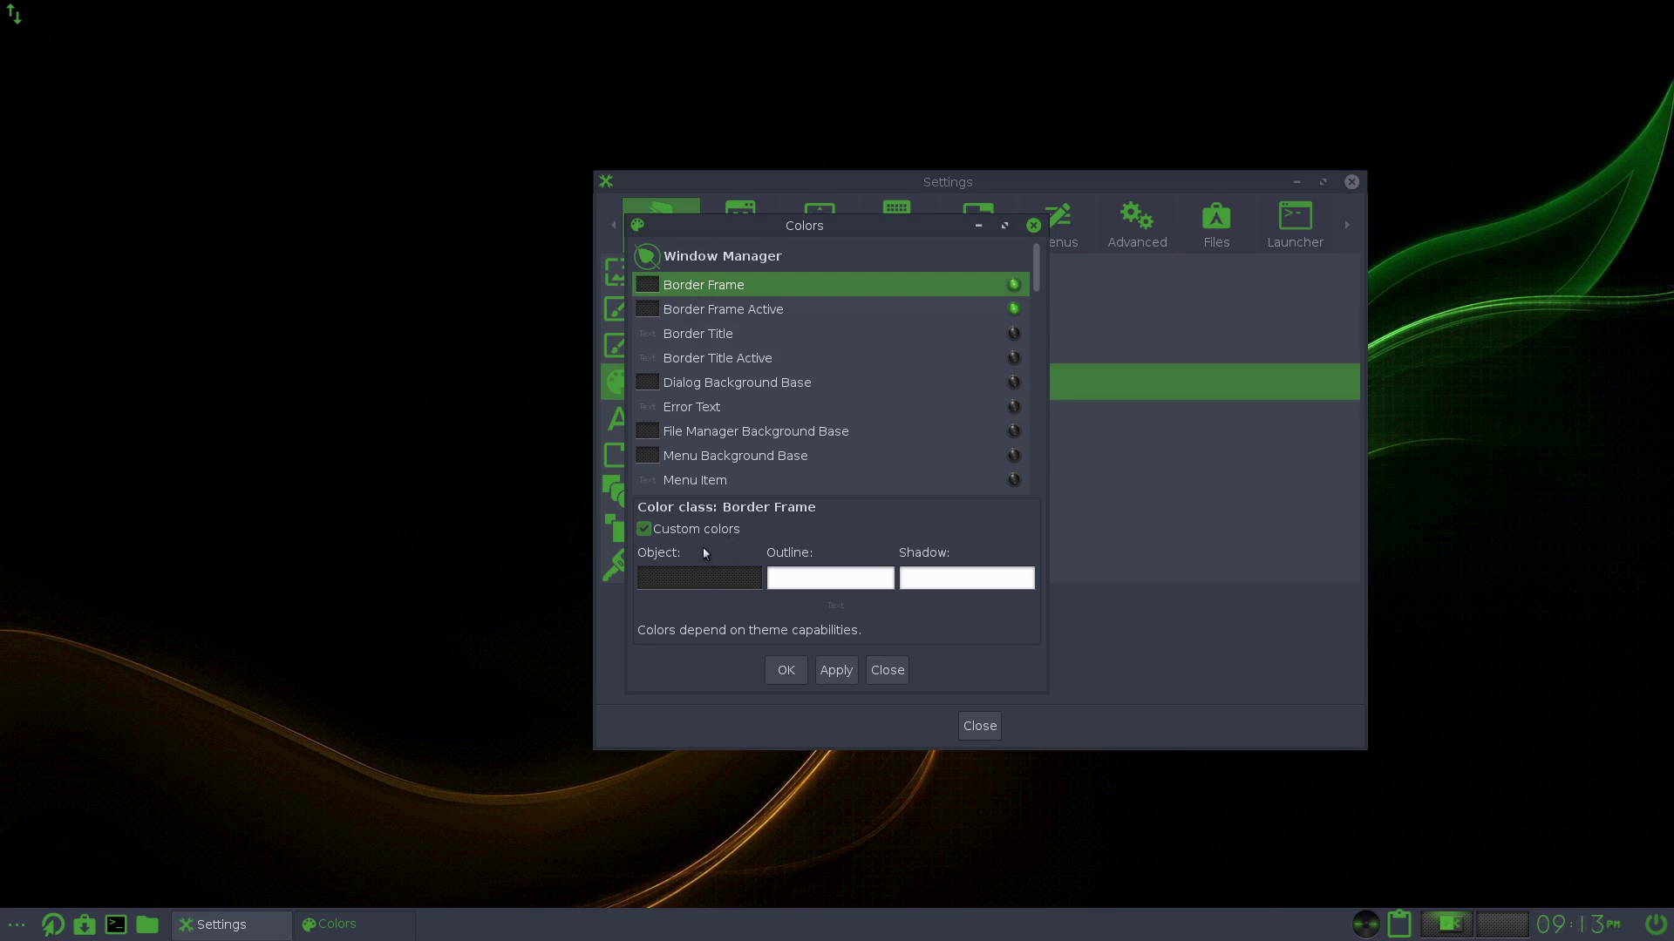
# Step: Give Border Frame a green colour and yellow outline, and apply the changes
pyautogui.click(700, 578)
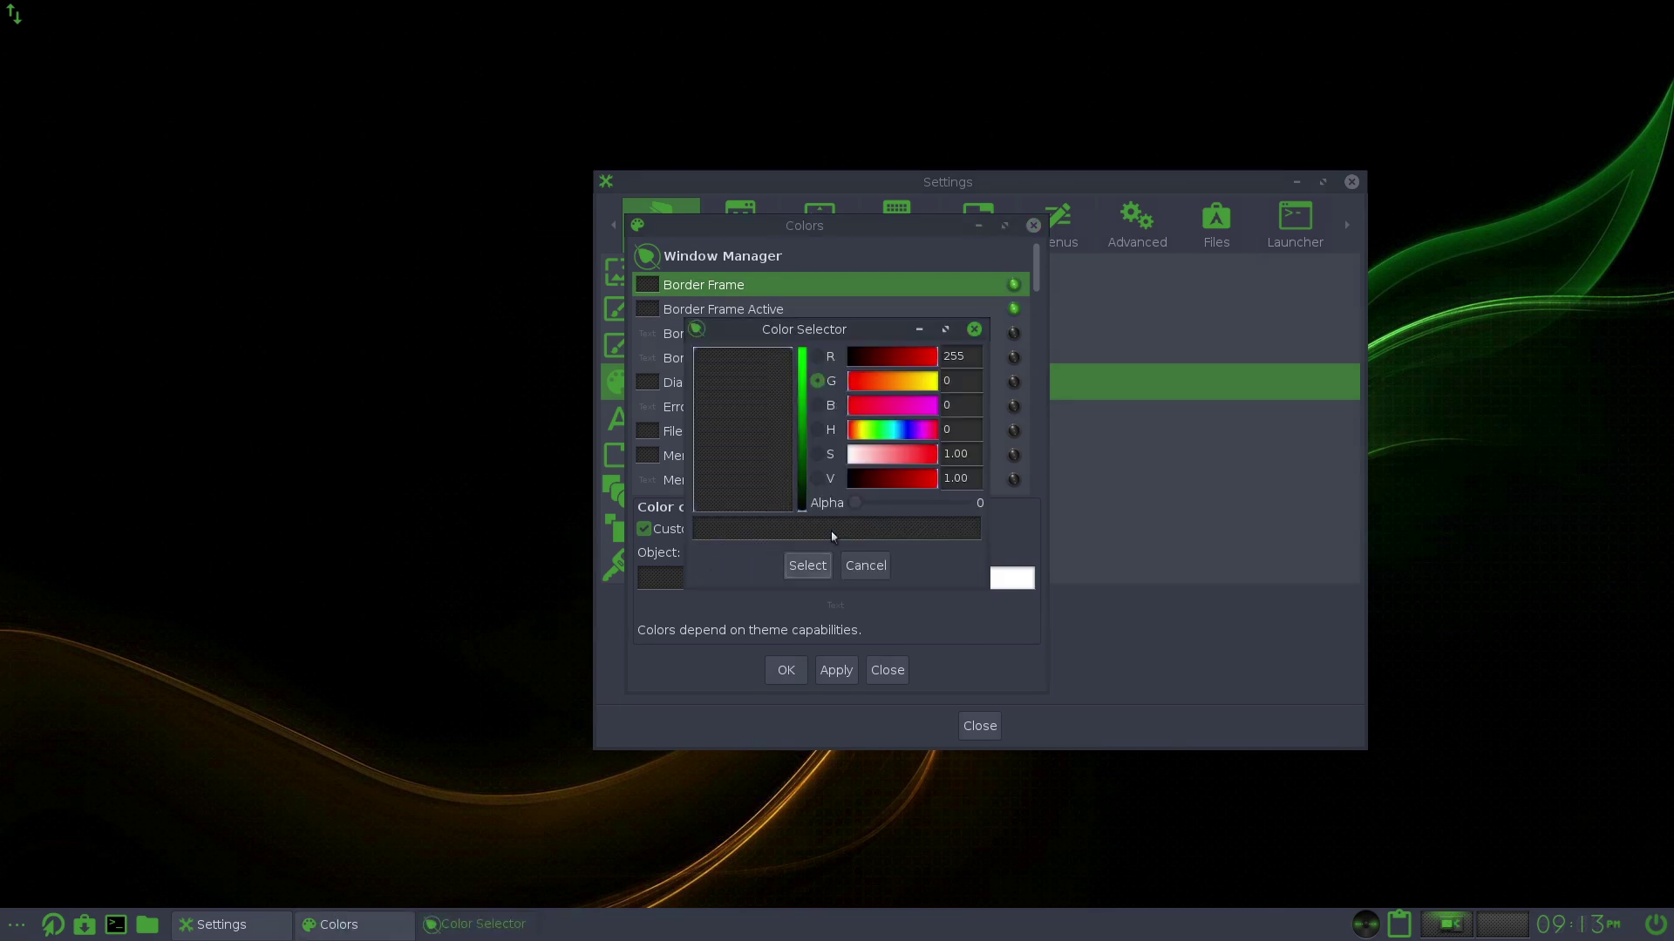
pyautogui.click(872, 438)
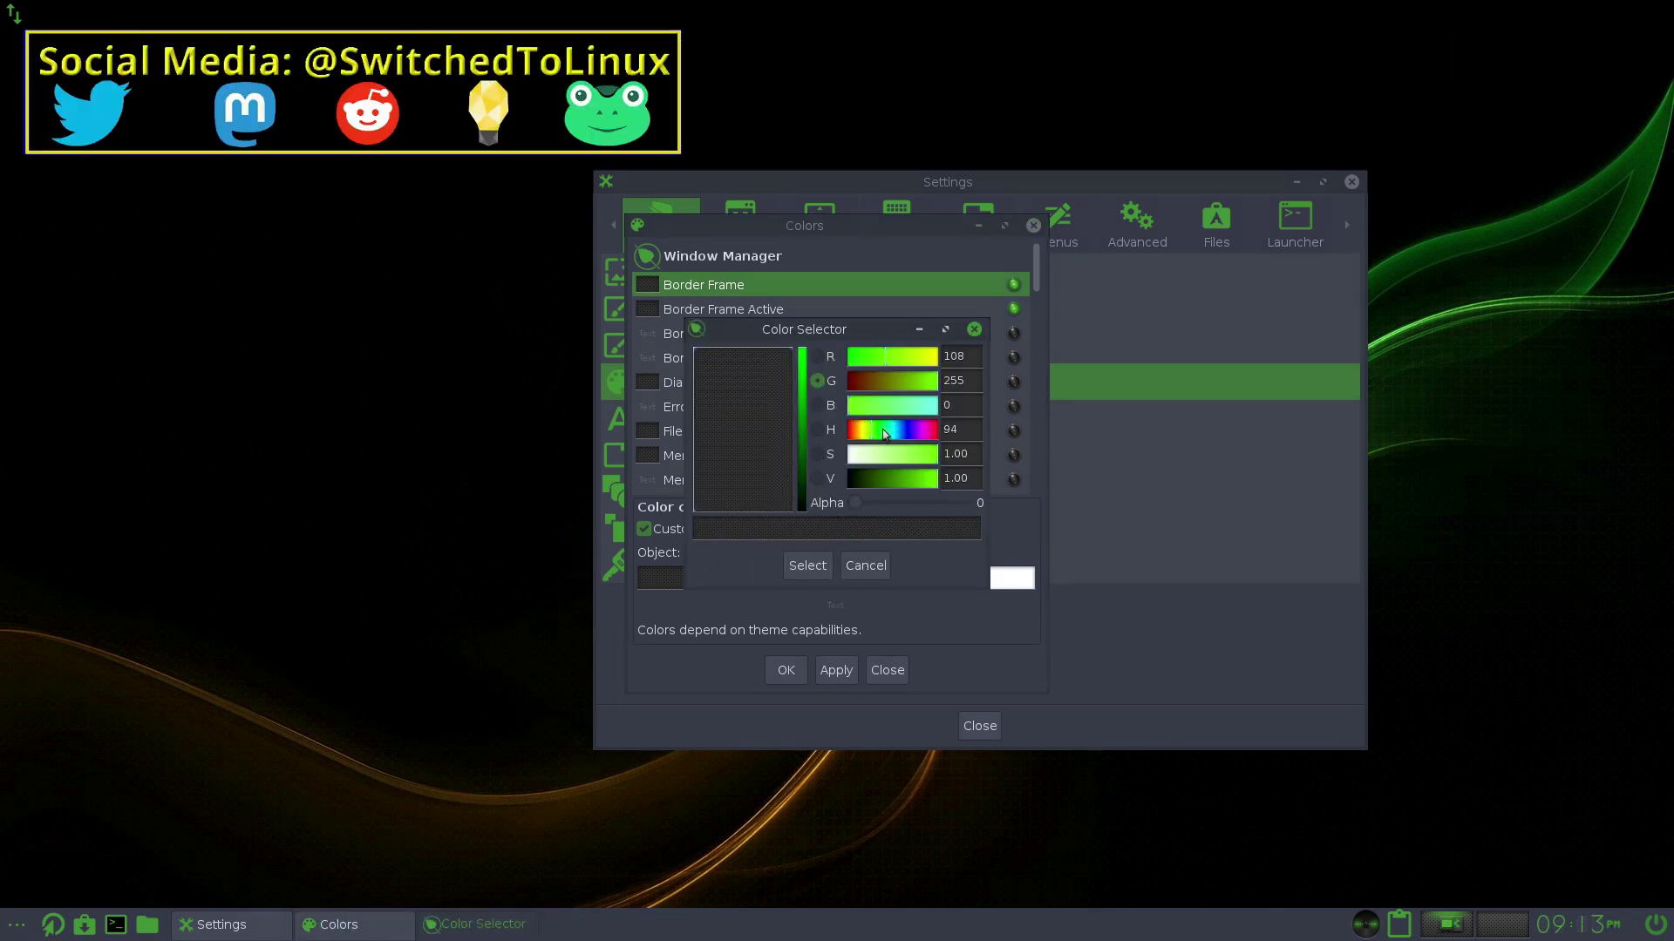
pyautogui.moveTo(893, 358); pyautogui.dragTo(840, 353)
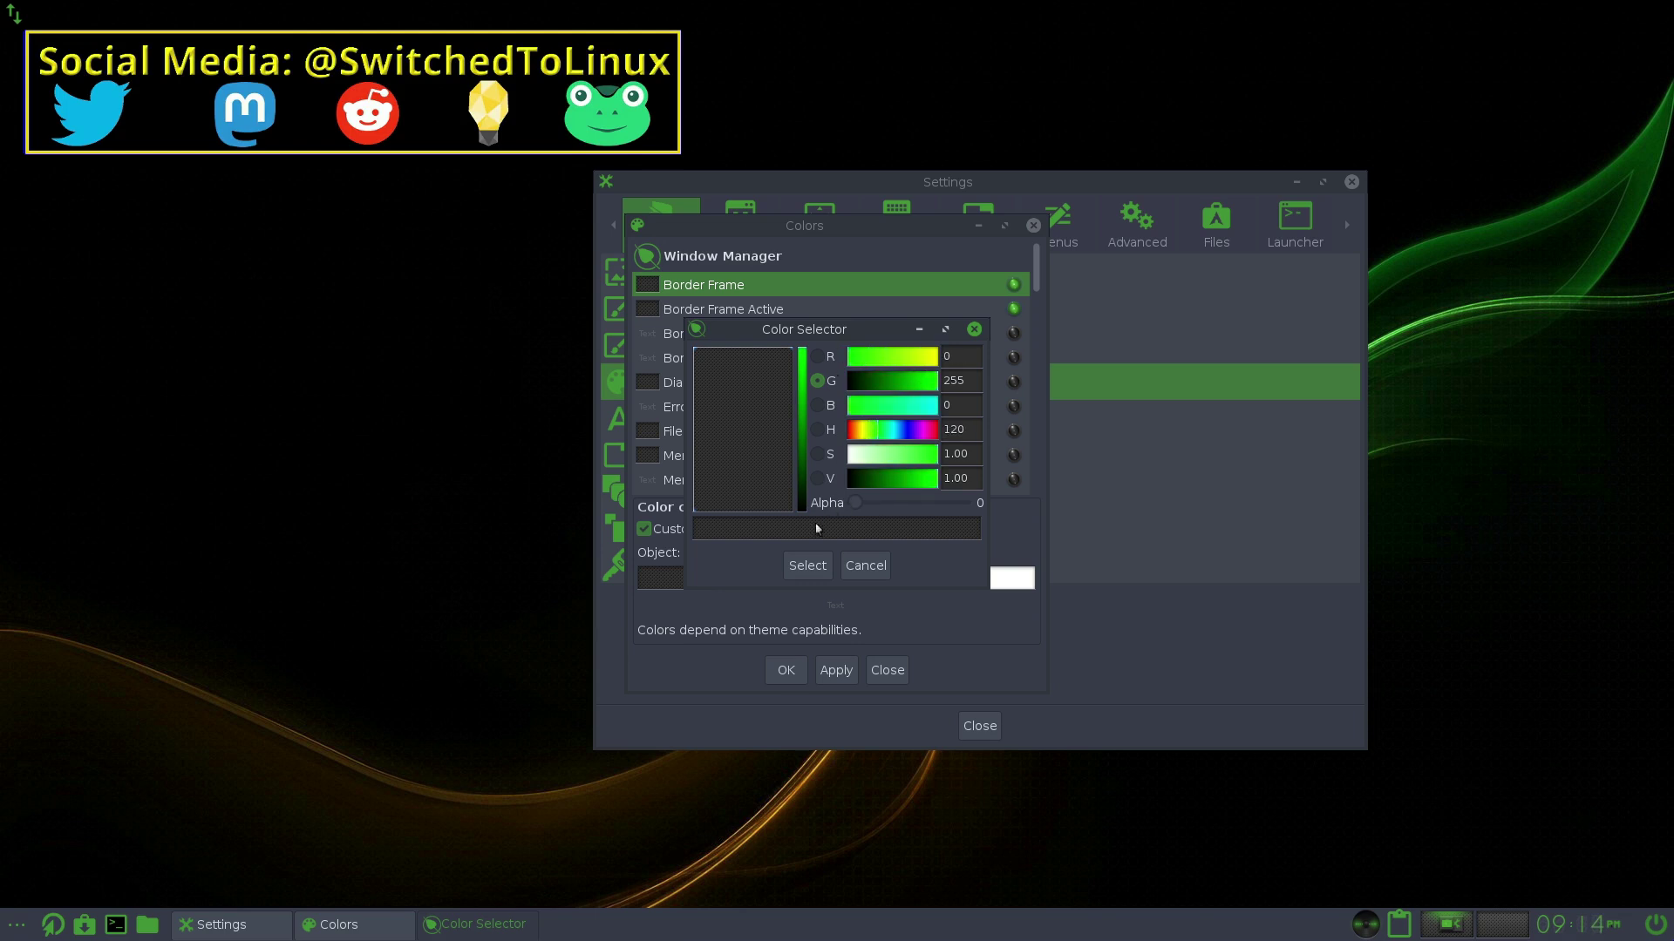
pyautogui.click(809, 565)
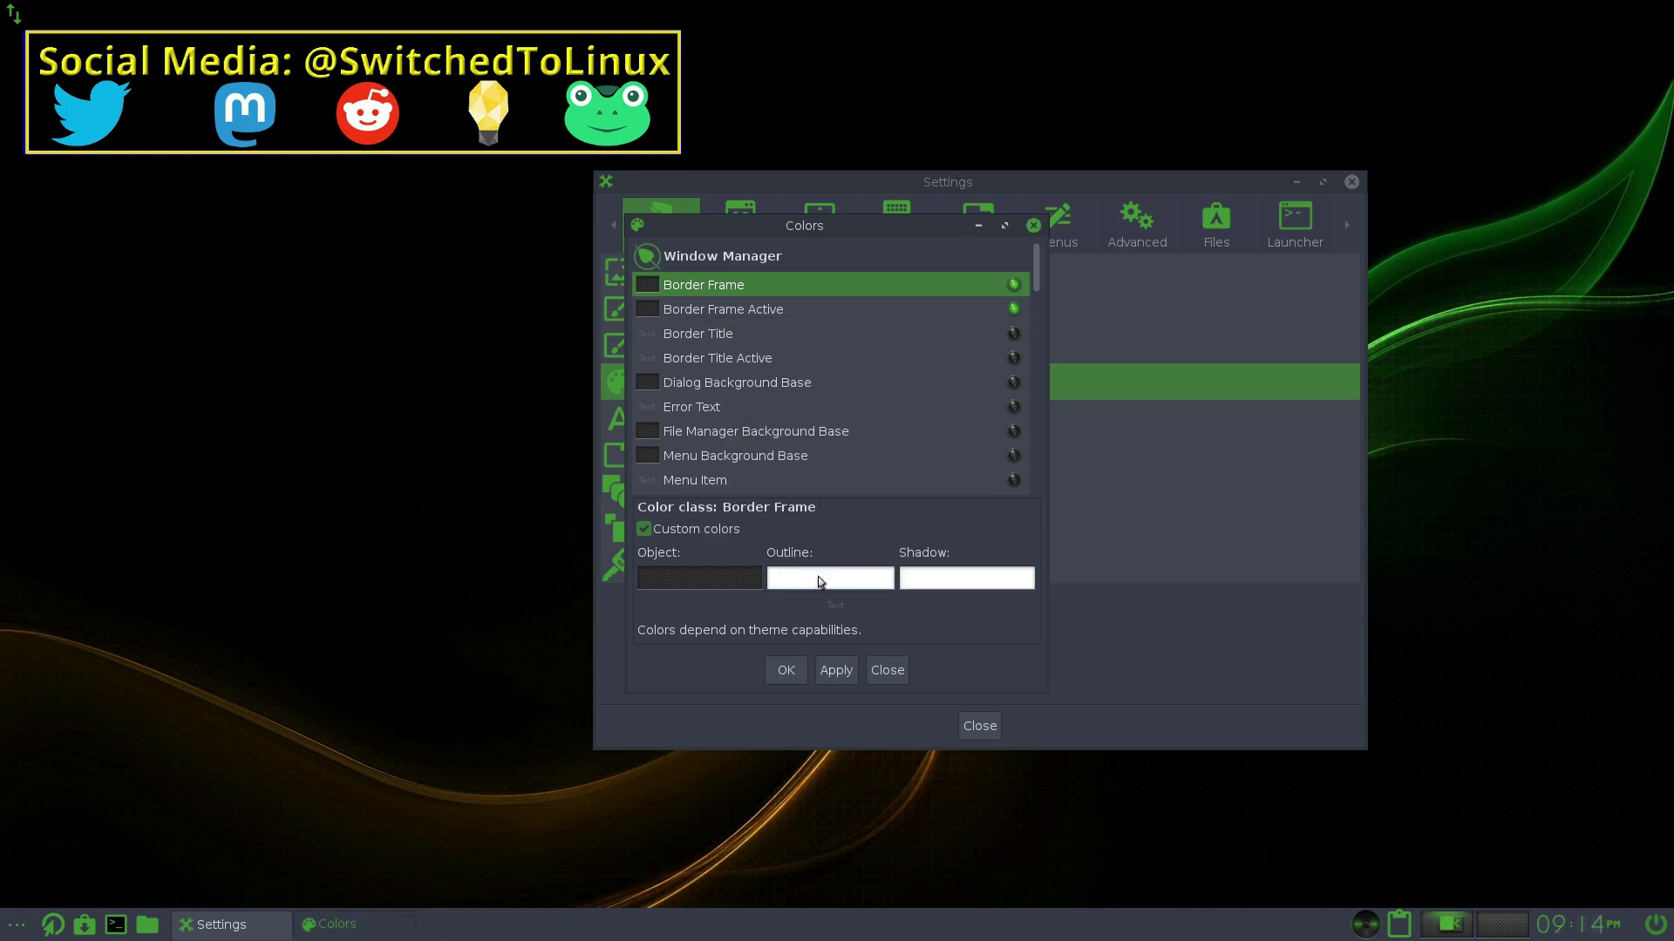
pyautogui.click(770, 580)
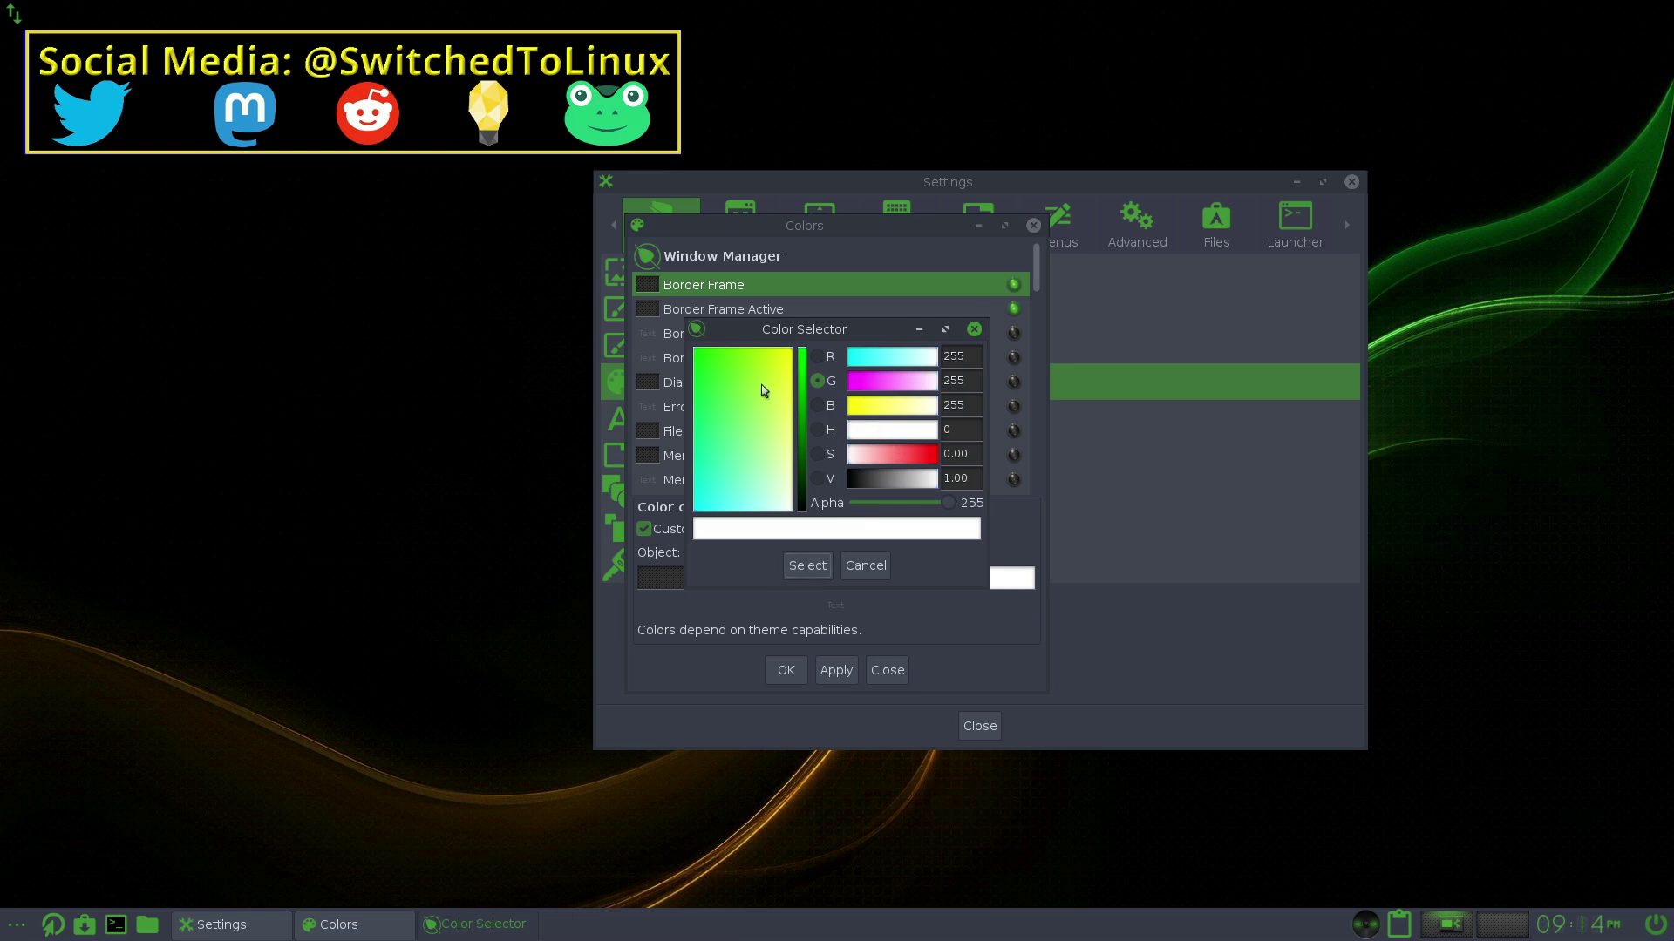
pyautogui.moveTo(761, 391); pyautogui.dragTo(815, 327)
pyautogui.click(807, 566)
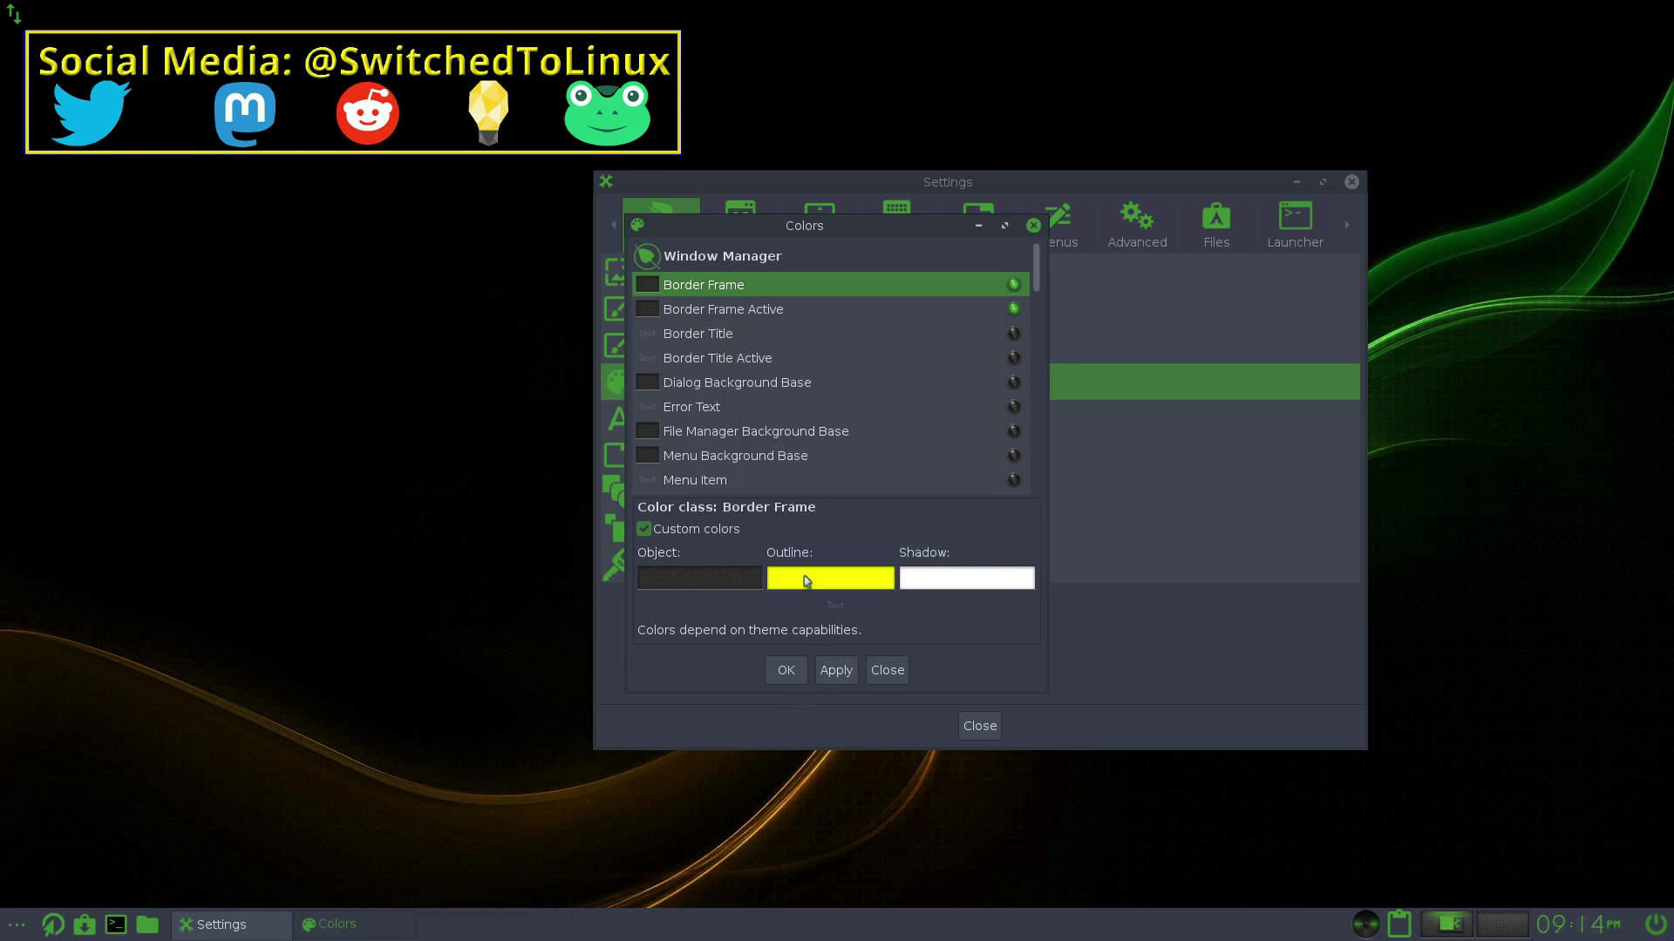
pyautogui.click(779, 673)
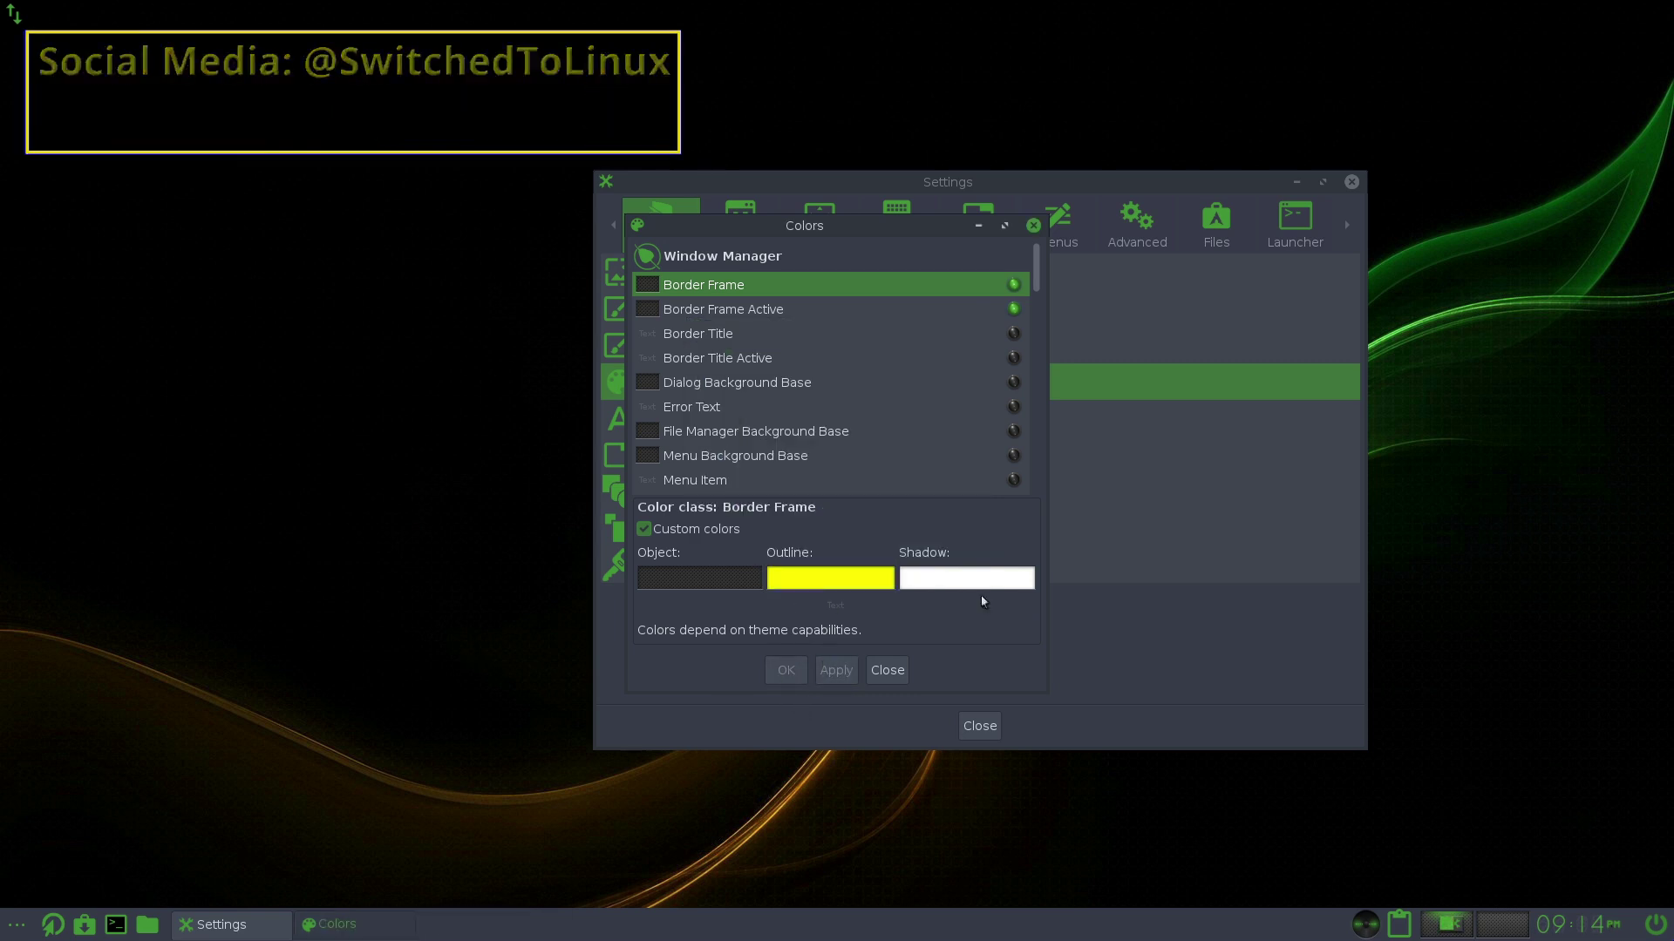
pyautogui.scroll(-3, 900, 348)
pyautogui.scroll(3, 901, 349)
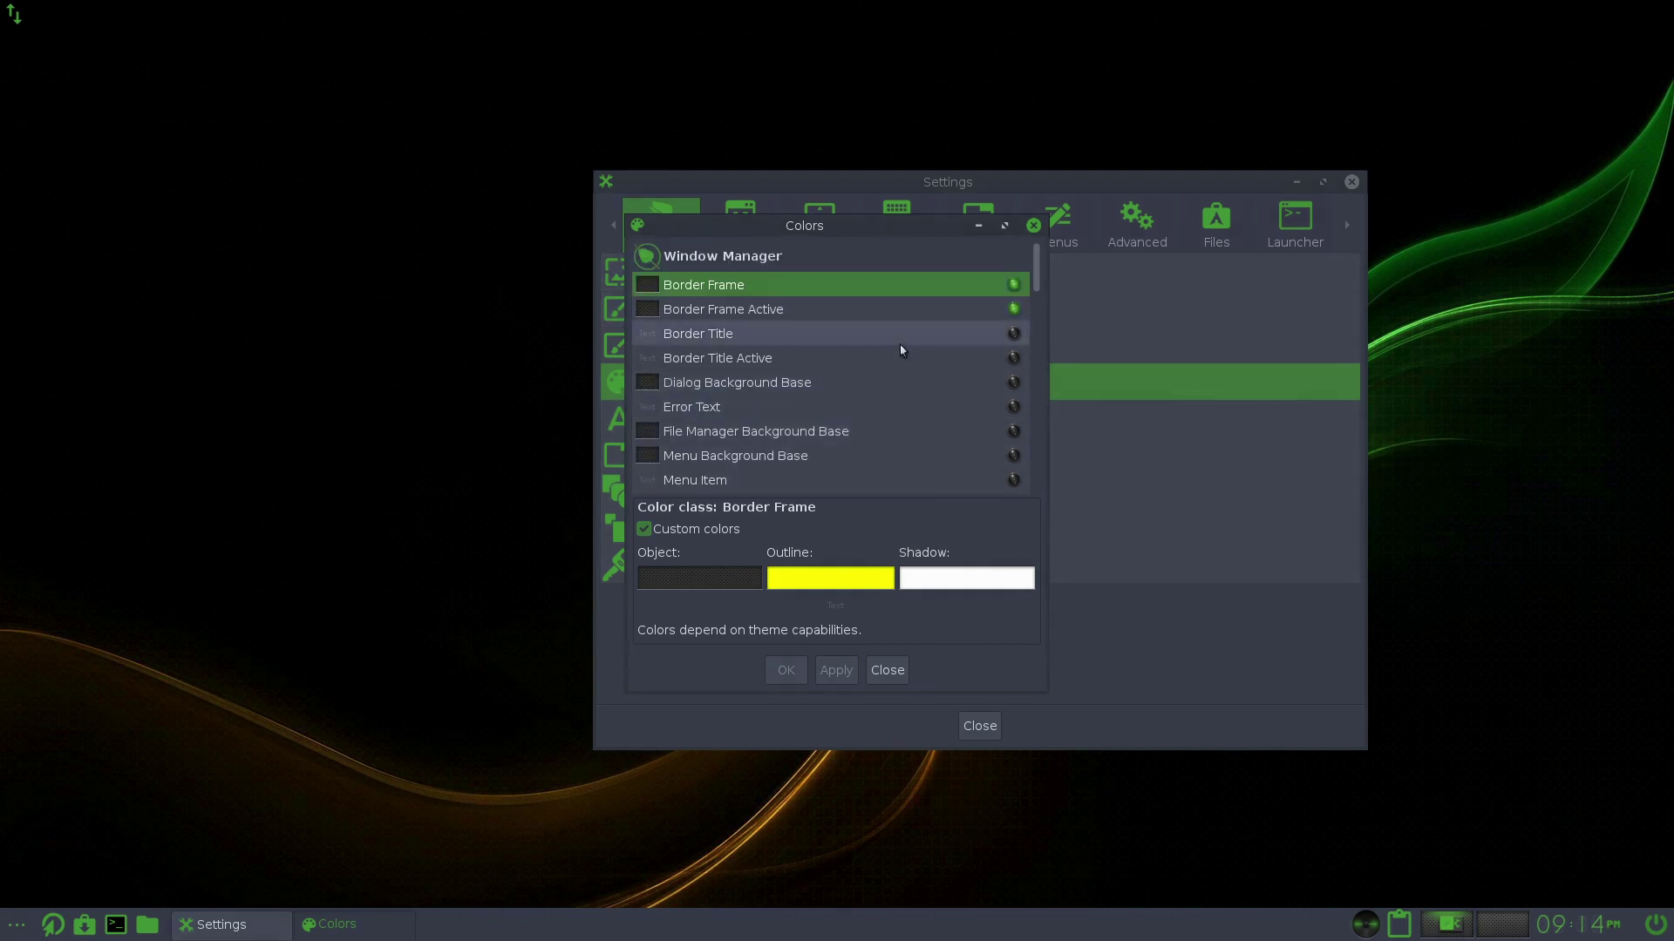
# Step: Close Colors and open the Font and window Border settings
pyautogui.click(1033, 225)
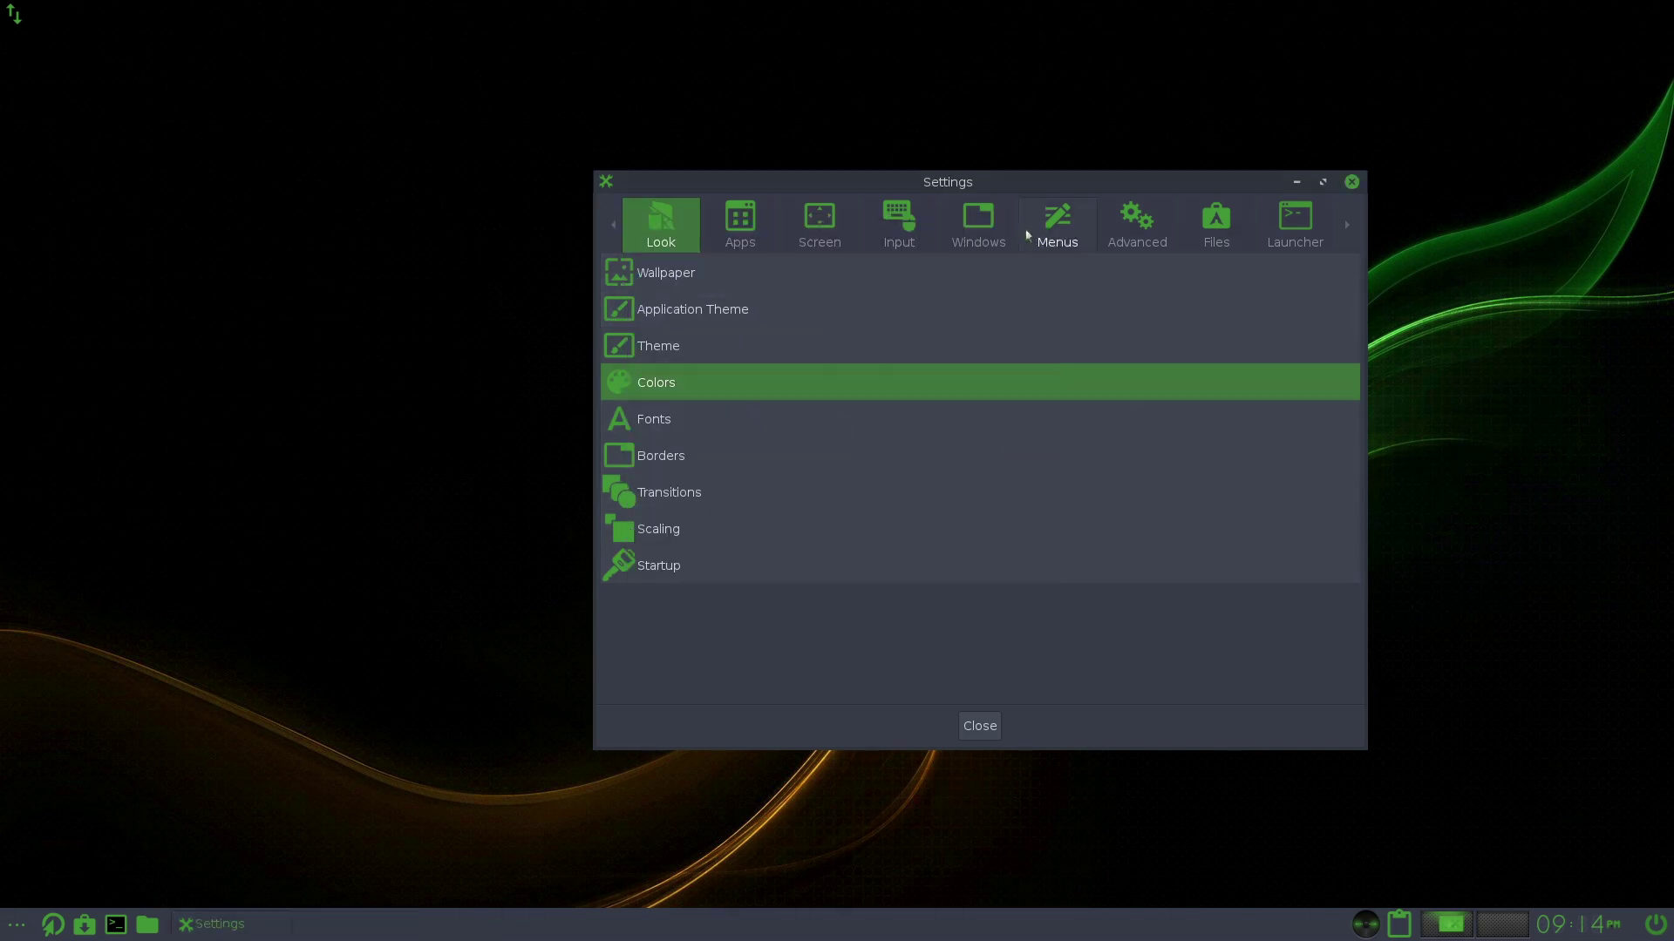
pyautogui.click(655, 432)
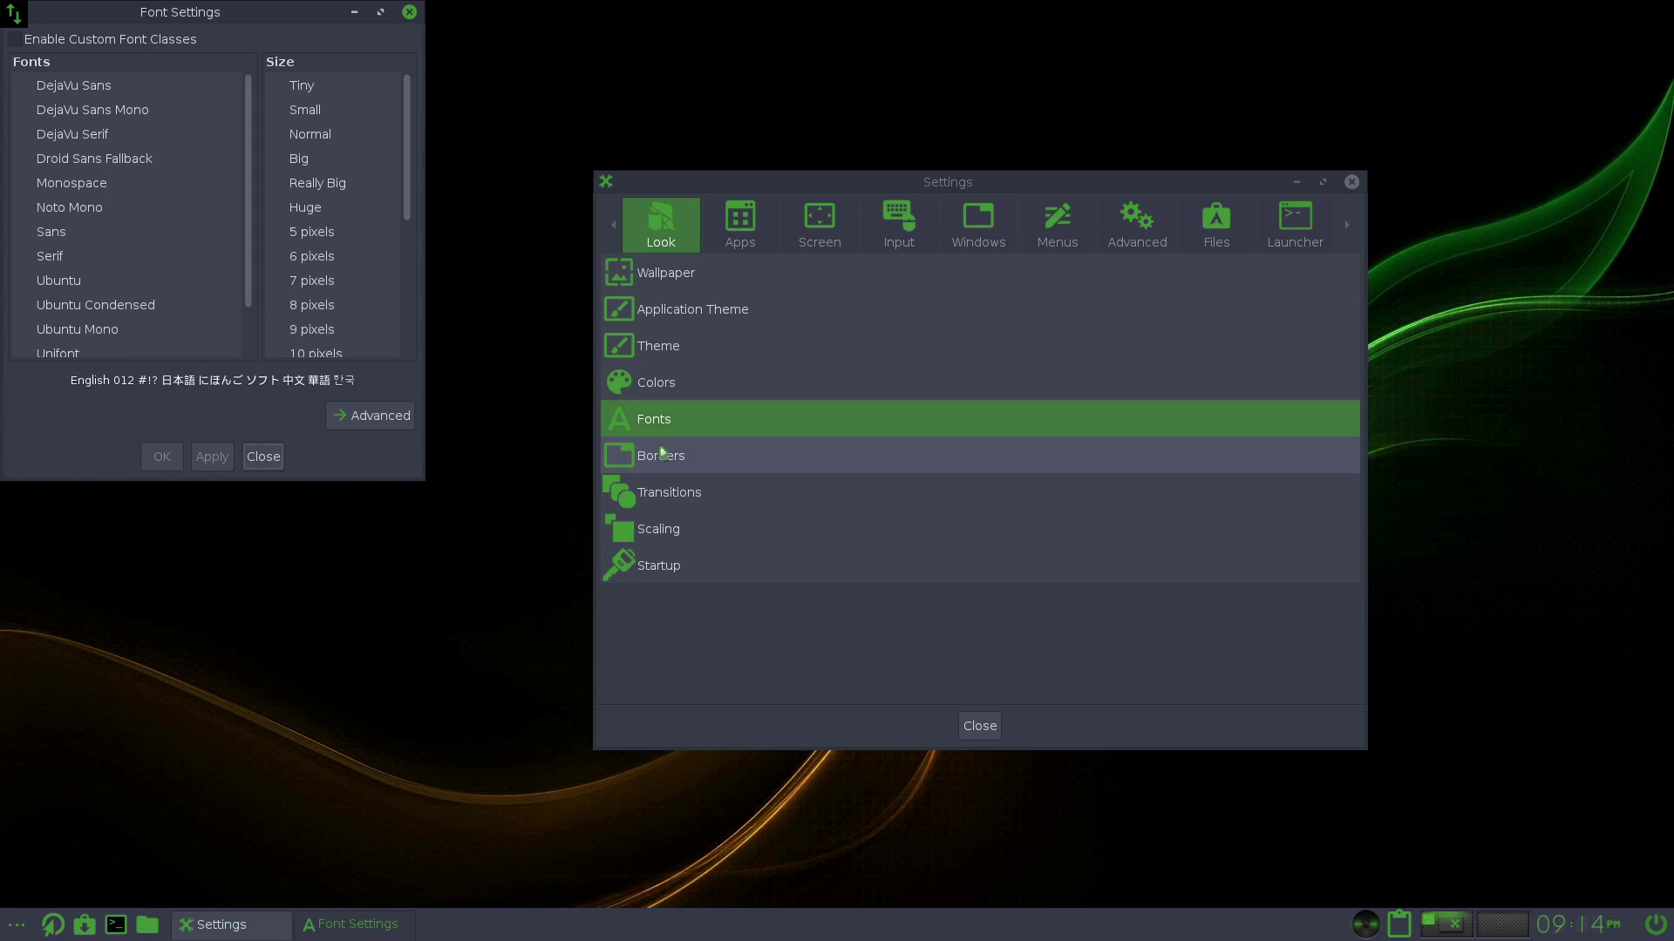
pyautogui.click(661, 450)
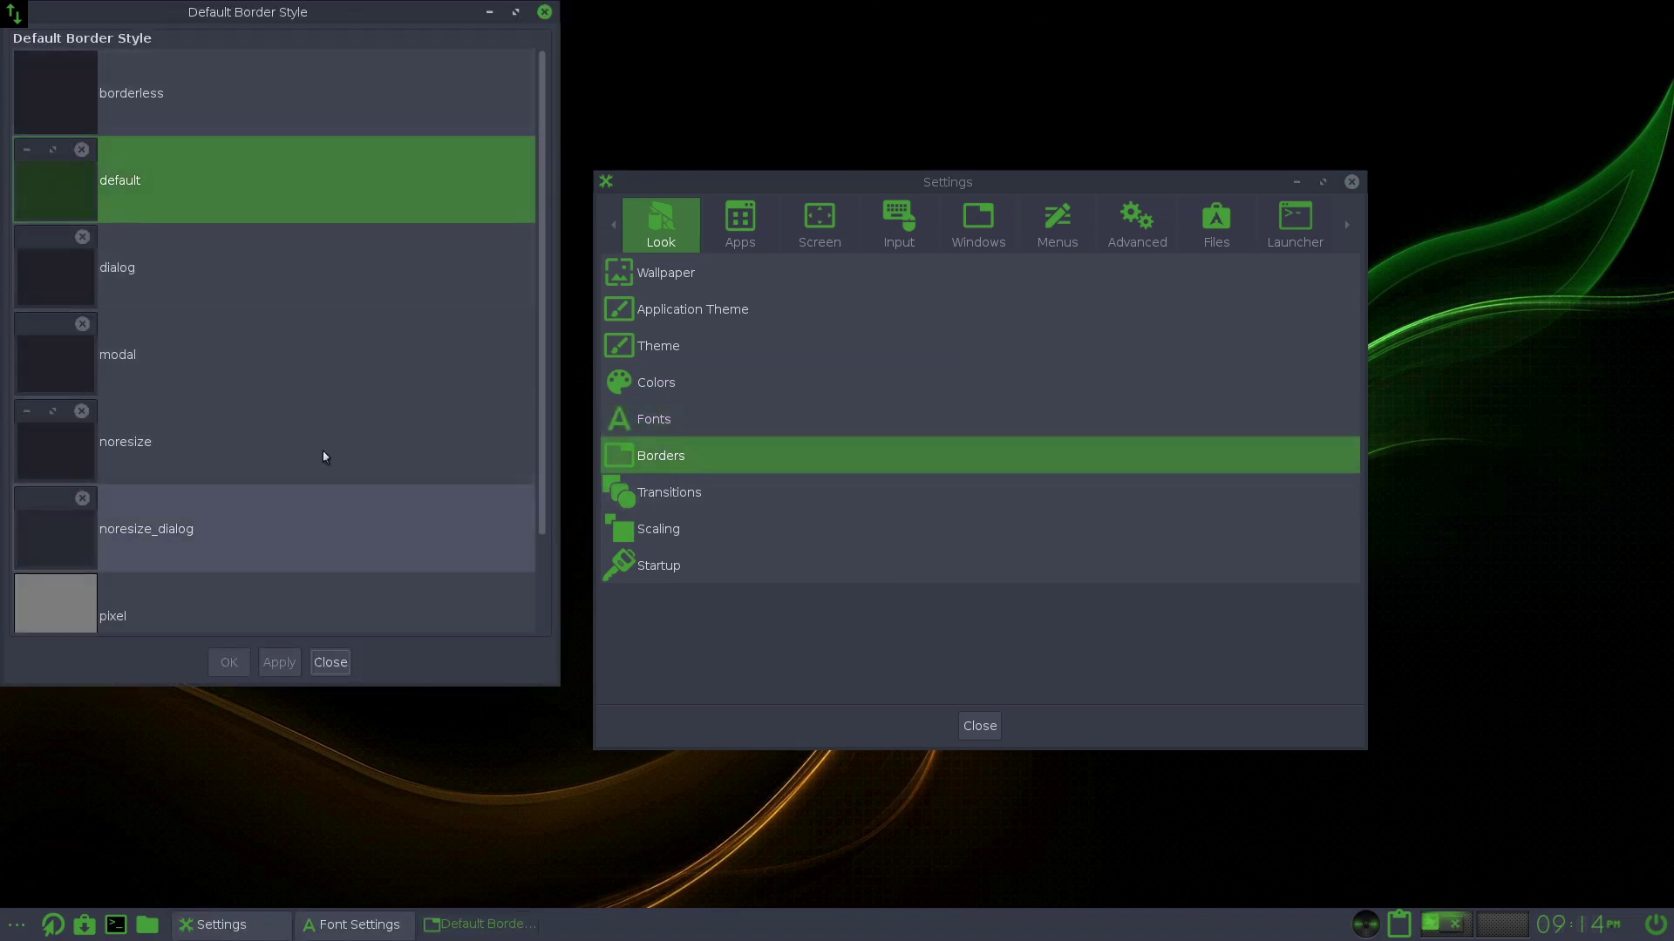
# Step: Preview the default splash theme, revert to MokshaArcGreen, and close the Startup and Borders dialogs
pyautogui.click(671, 565)
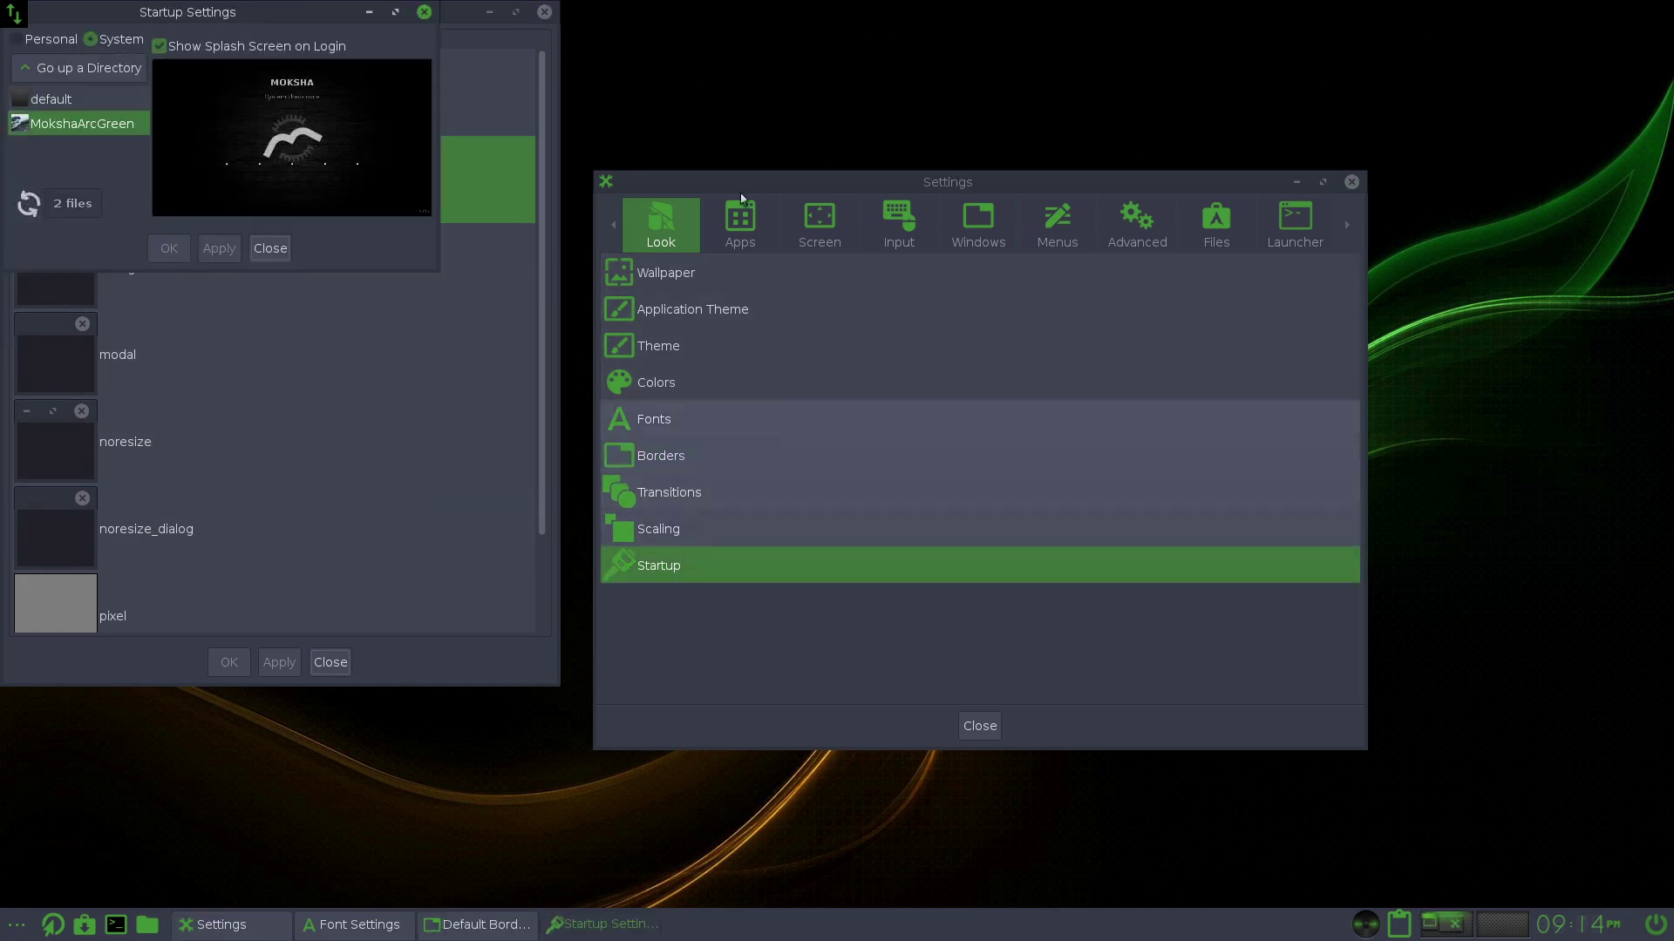
pyautogui.click(53, 98)
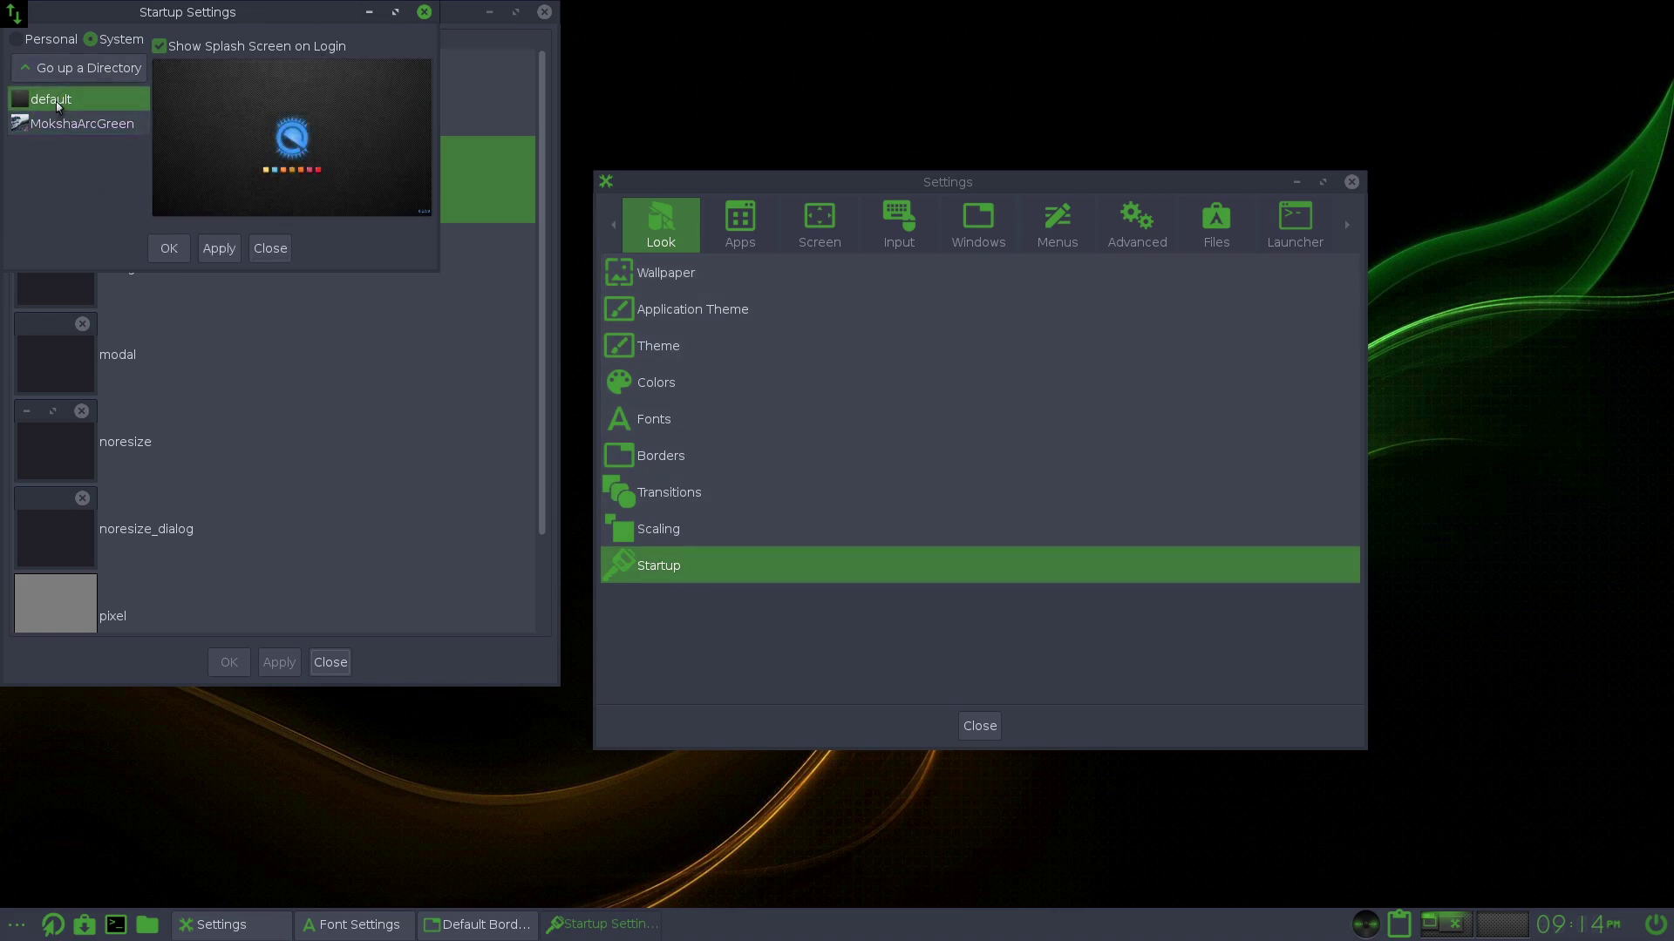
pyautogui.click(116, 122)
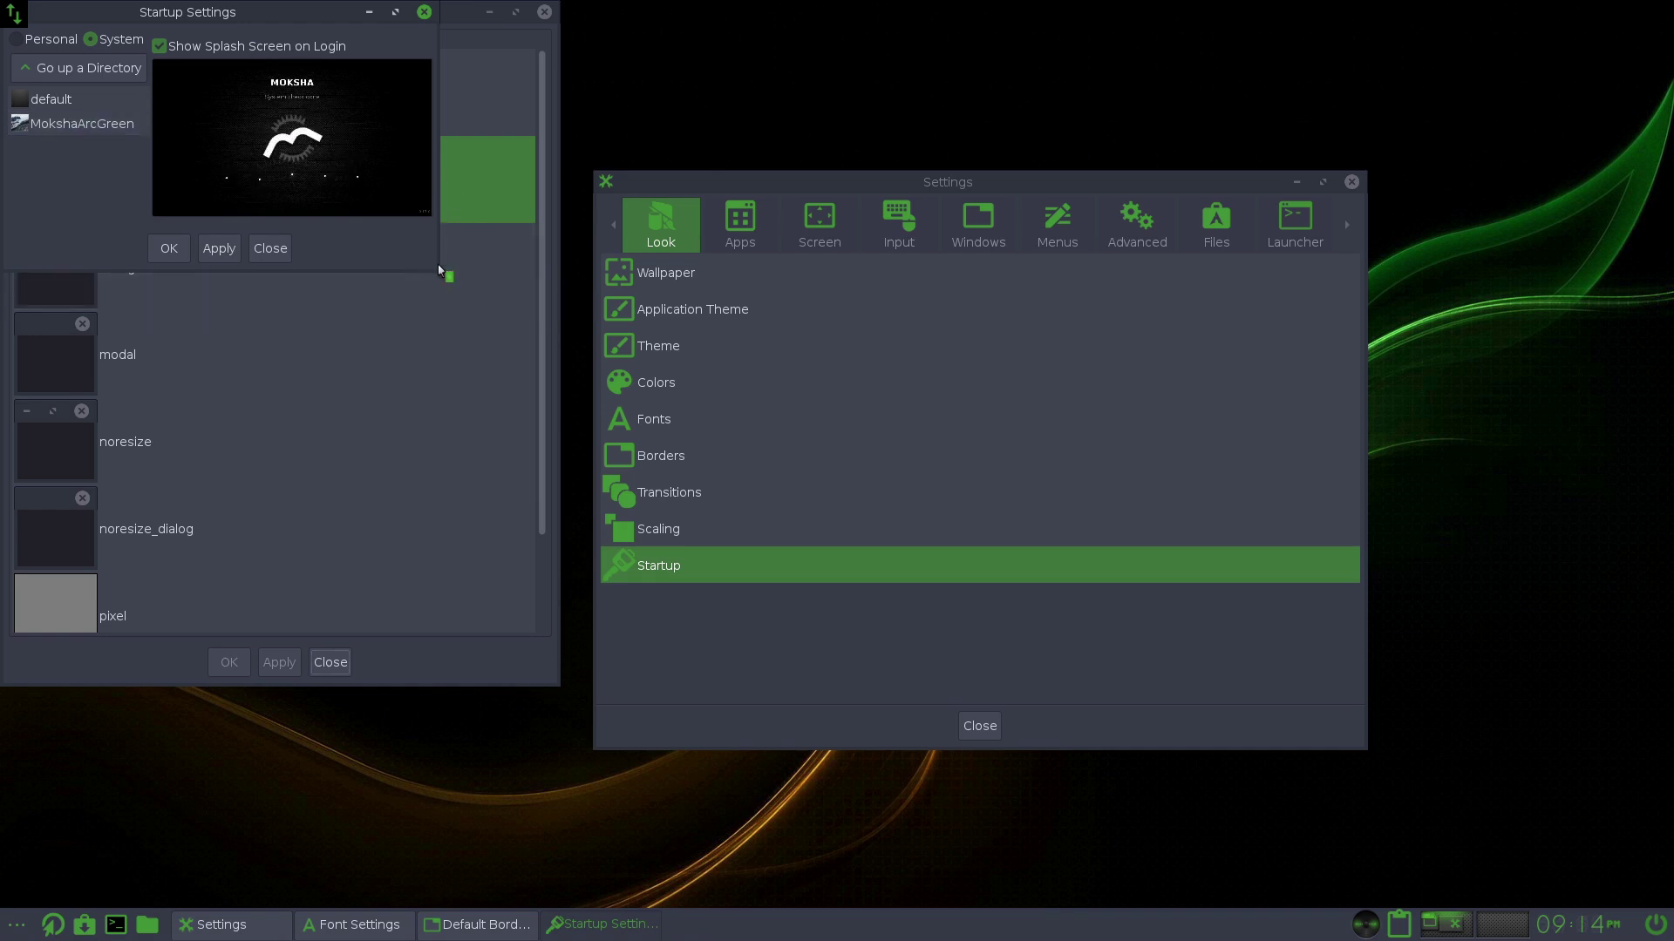
pyautogui.click(422, 13)
pyautogui.click(544, 12)
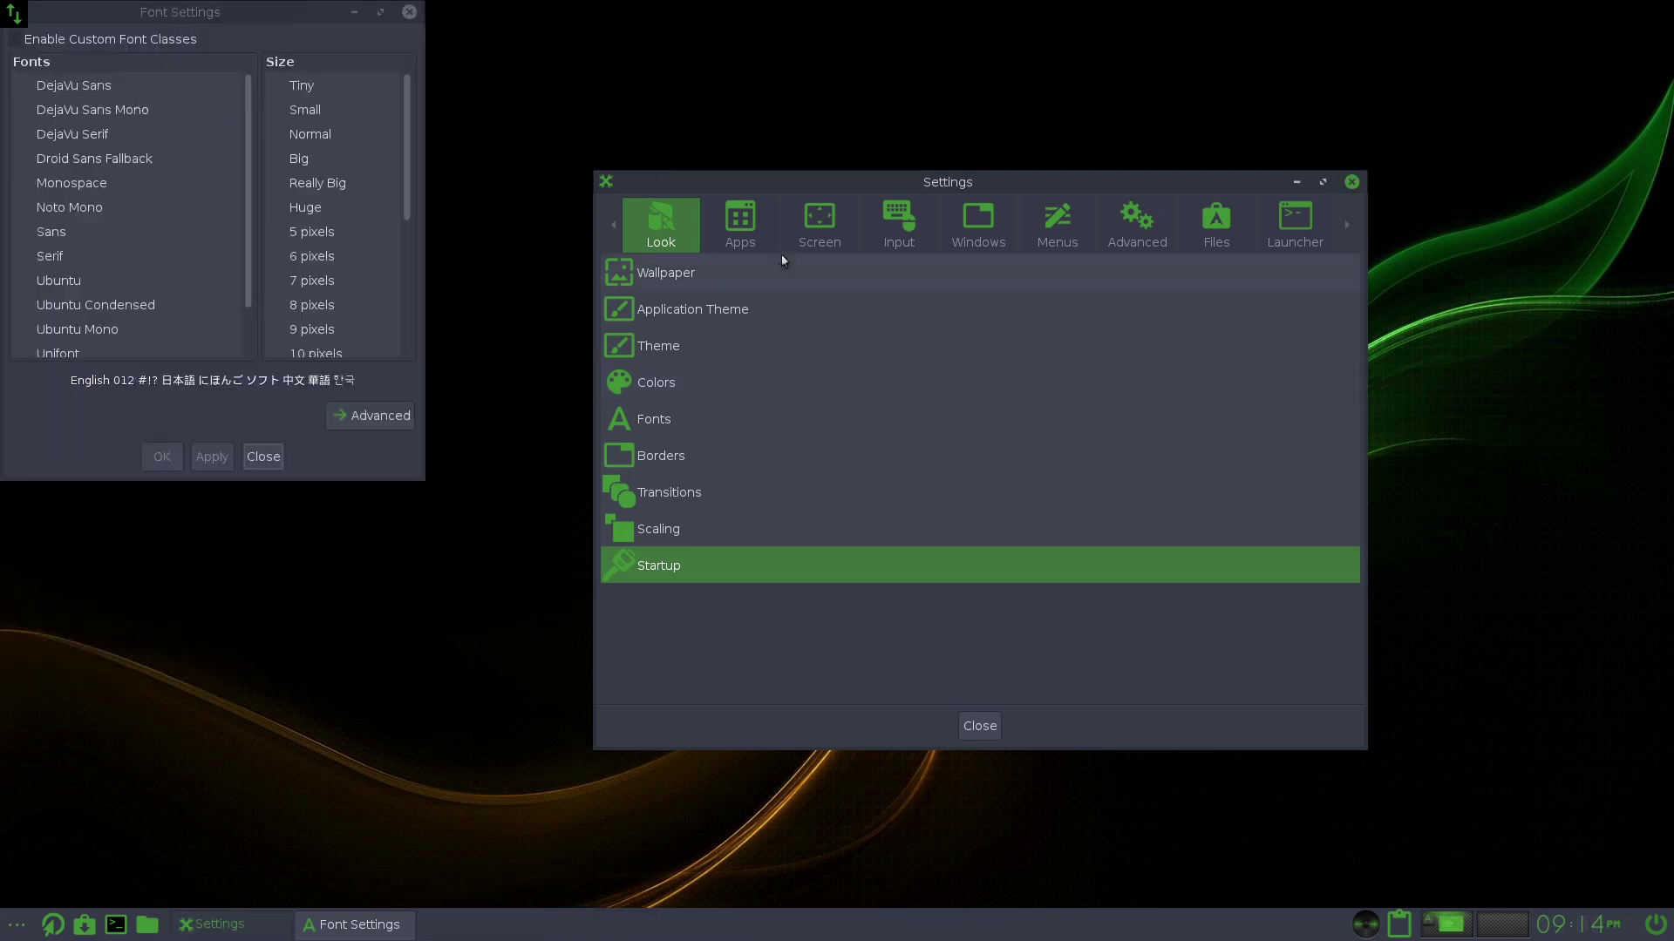
pyautogui.click(737, 236)
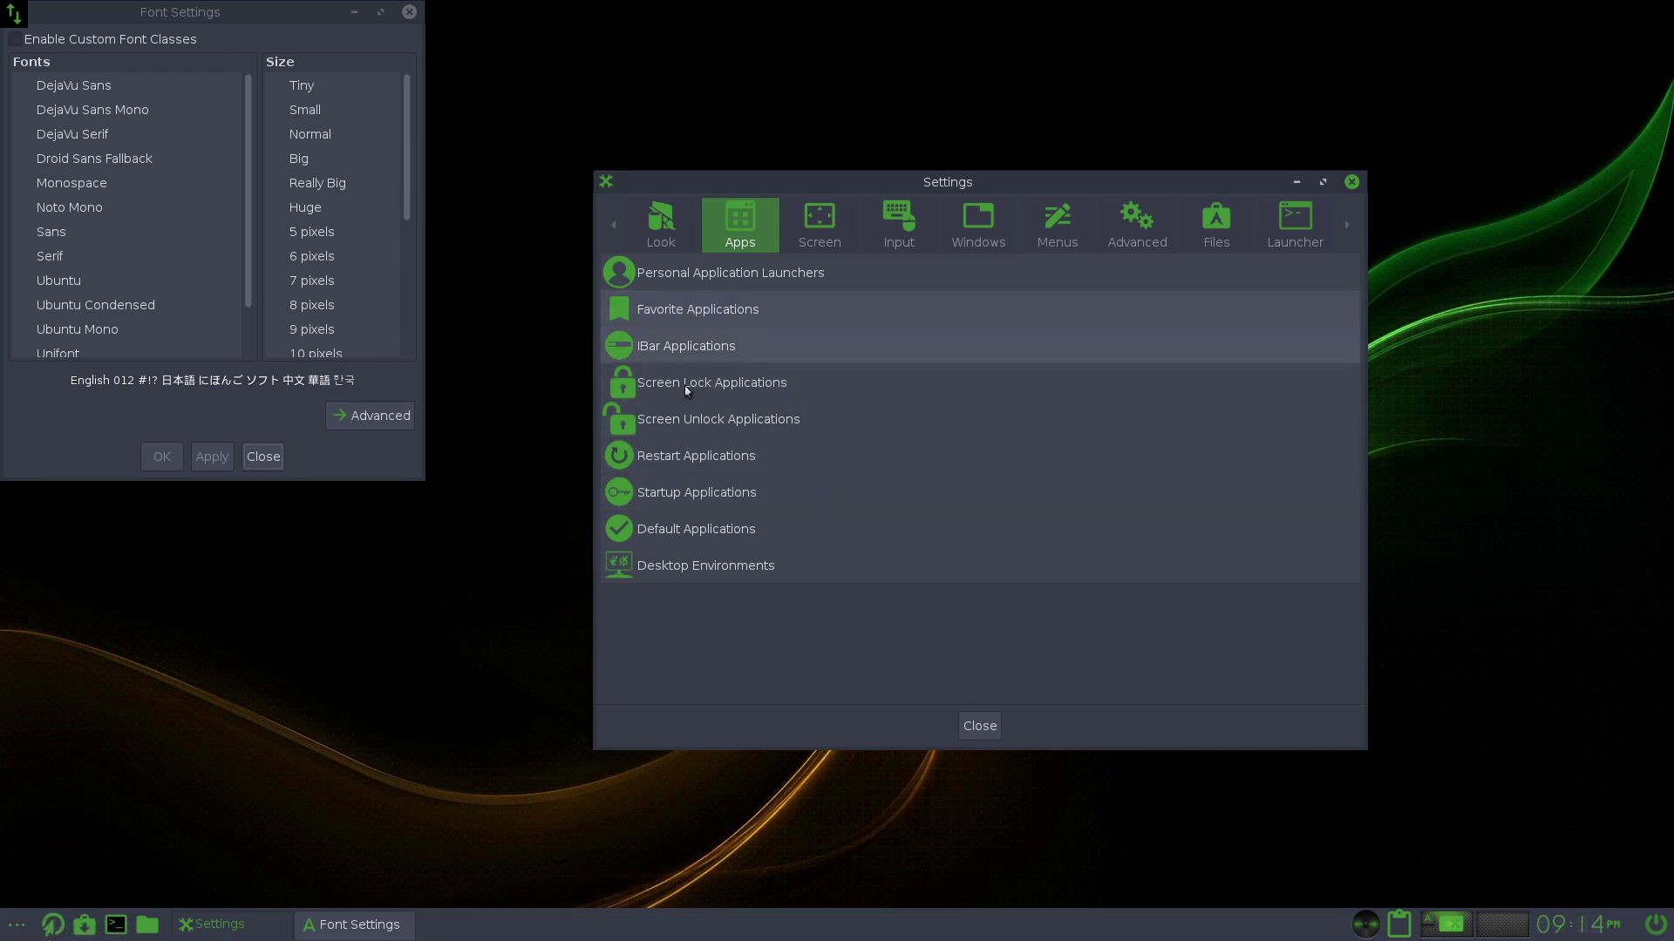
# Step: Set Firefox Web Browser as the default browser, then close Default Applications and Font Settings
pyautogui.click(732, 533)
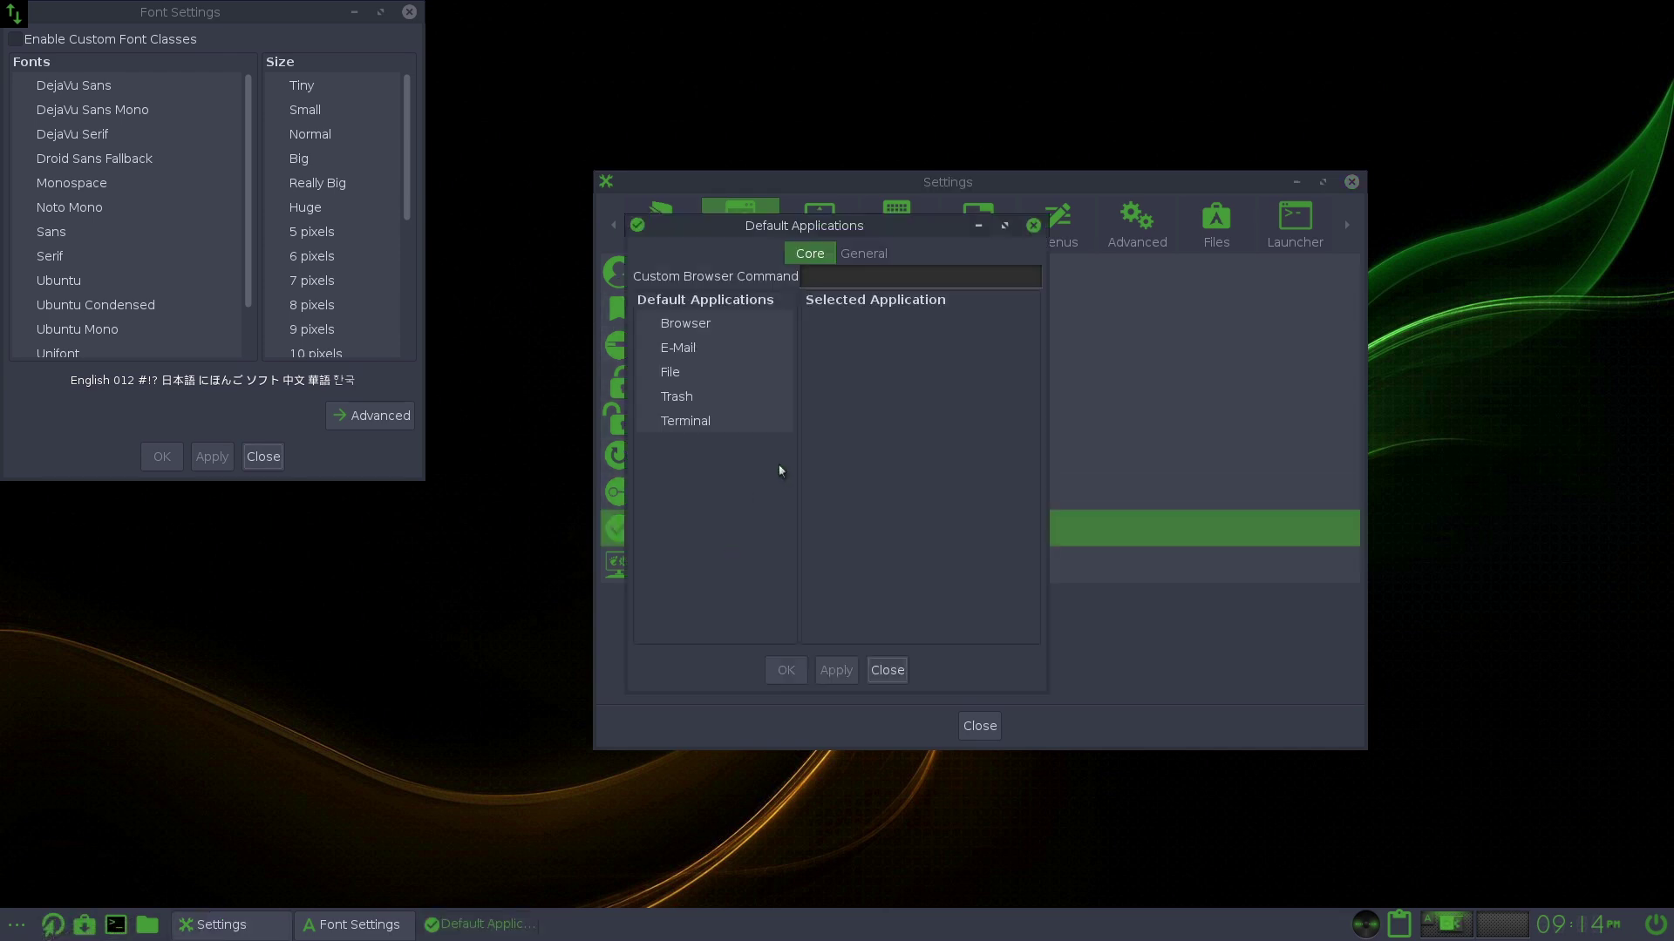
pyautogui.click(711, 325)
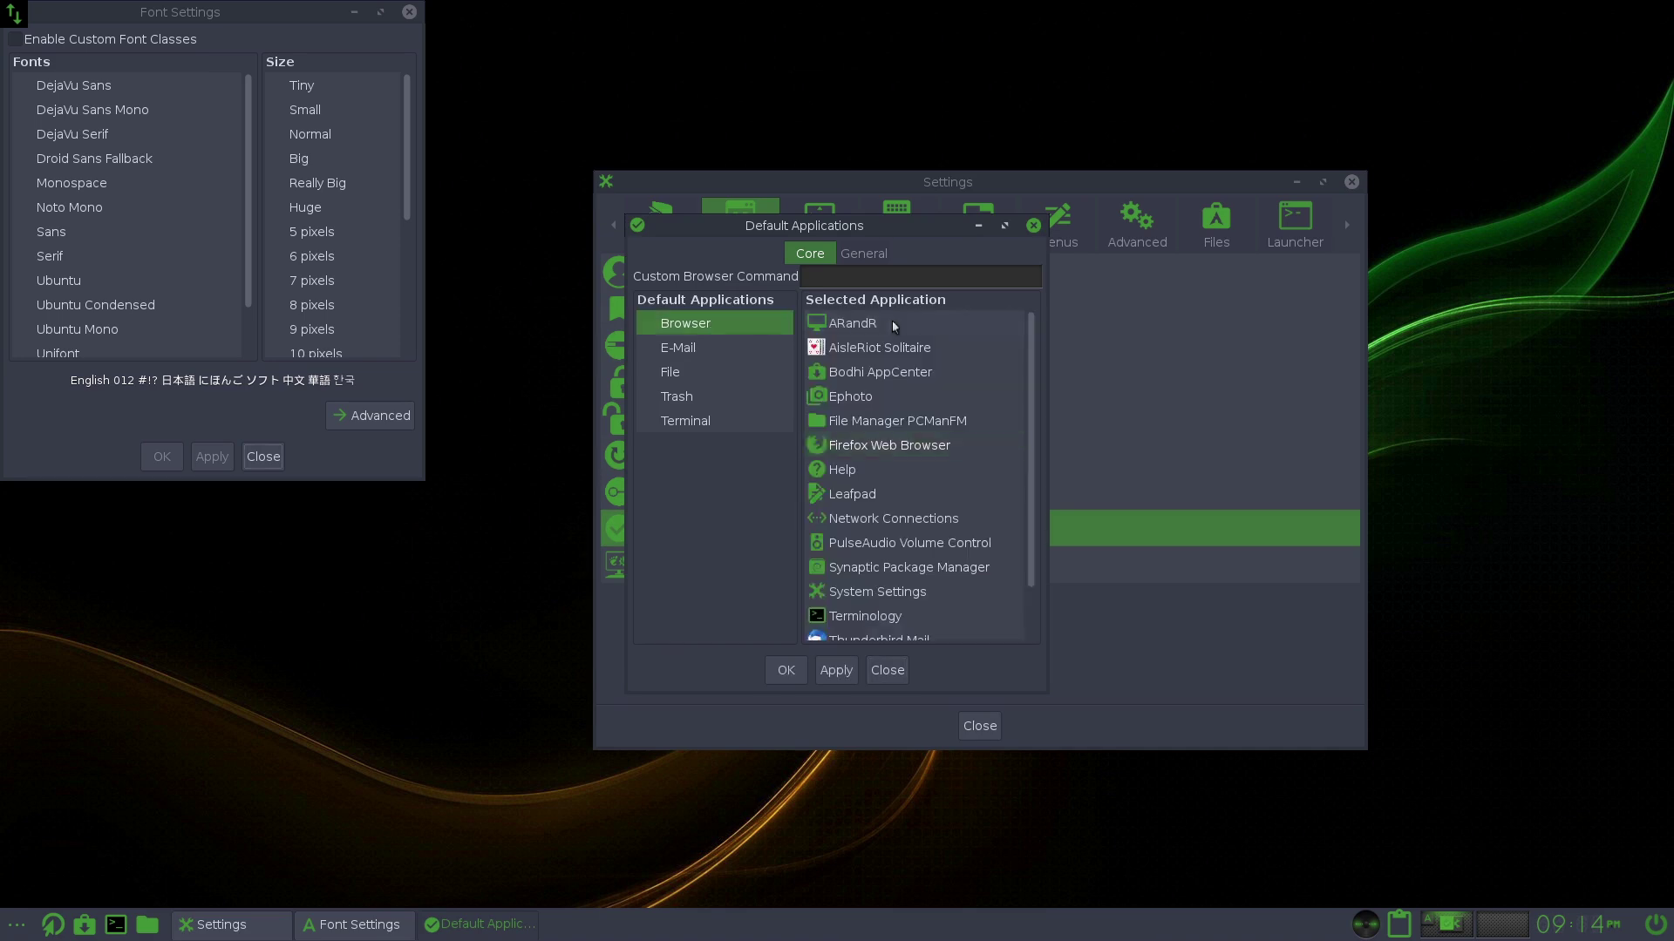
pyautogui.click(889, 450)
pyautogui.click(835, 670)
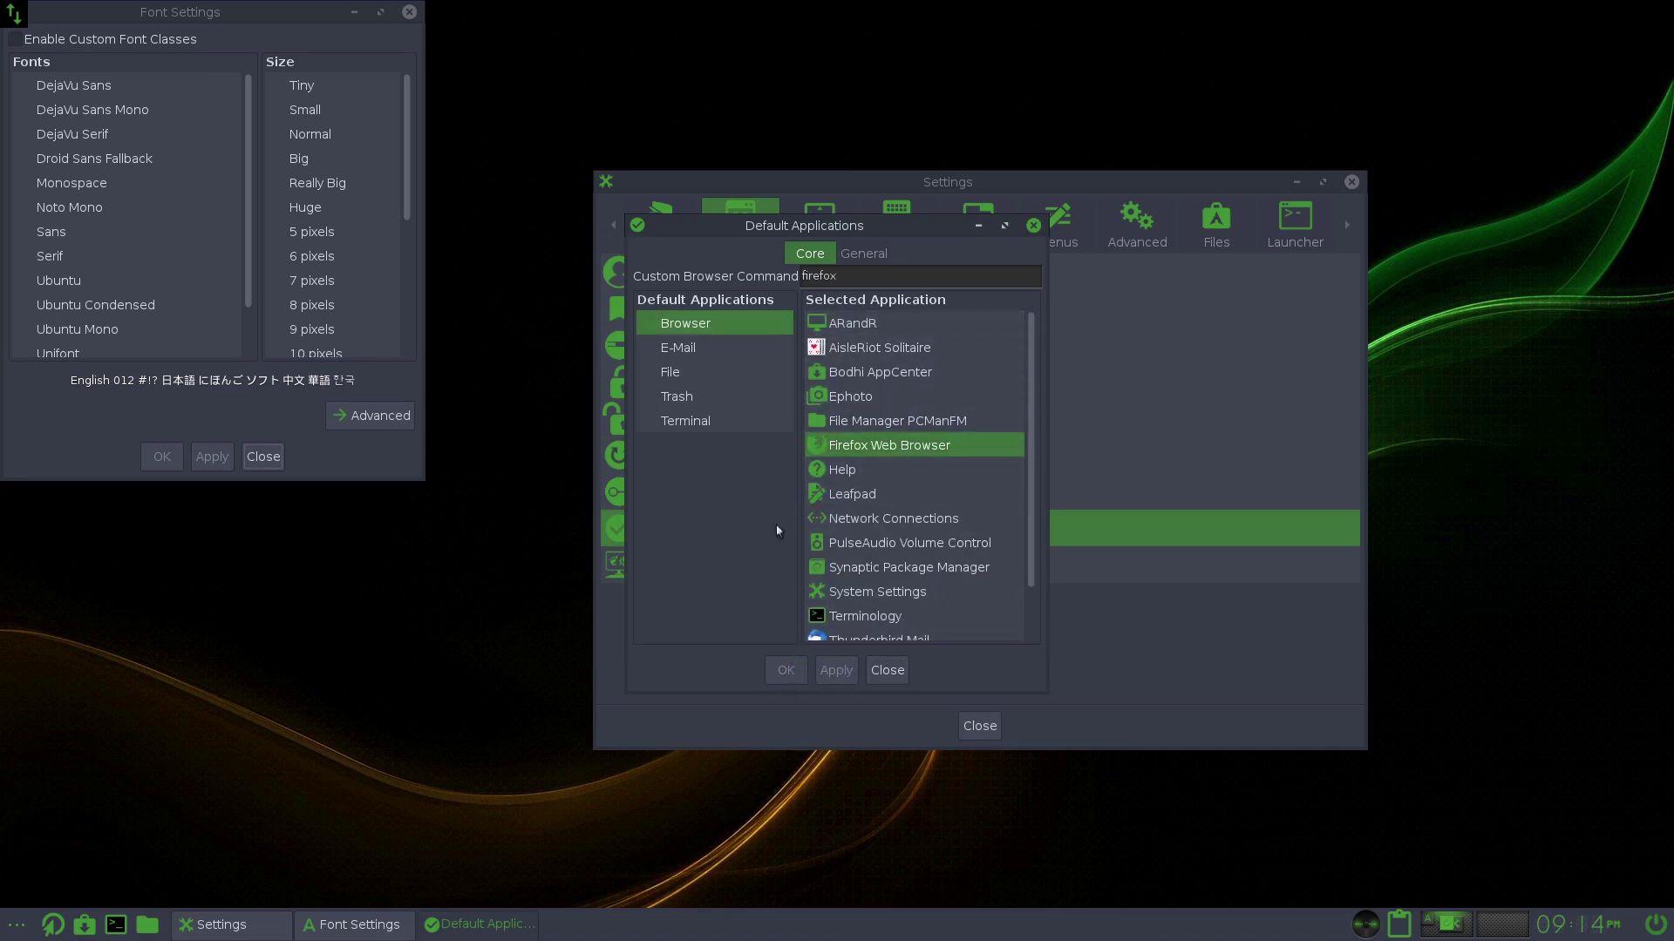
pyautogui.click(1033, 225)
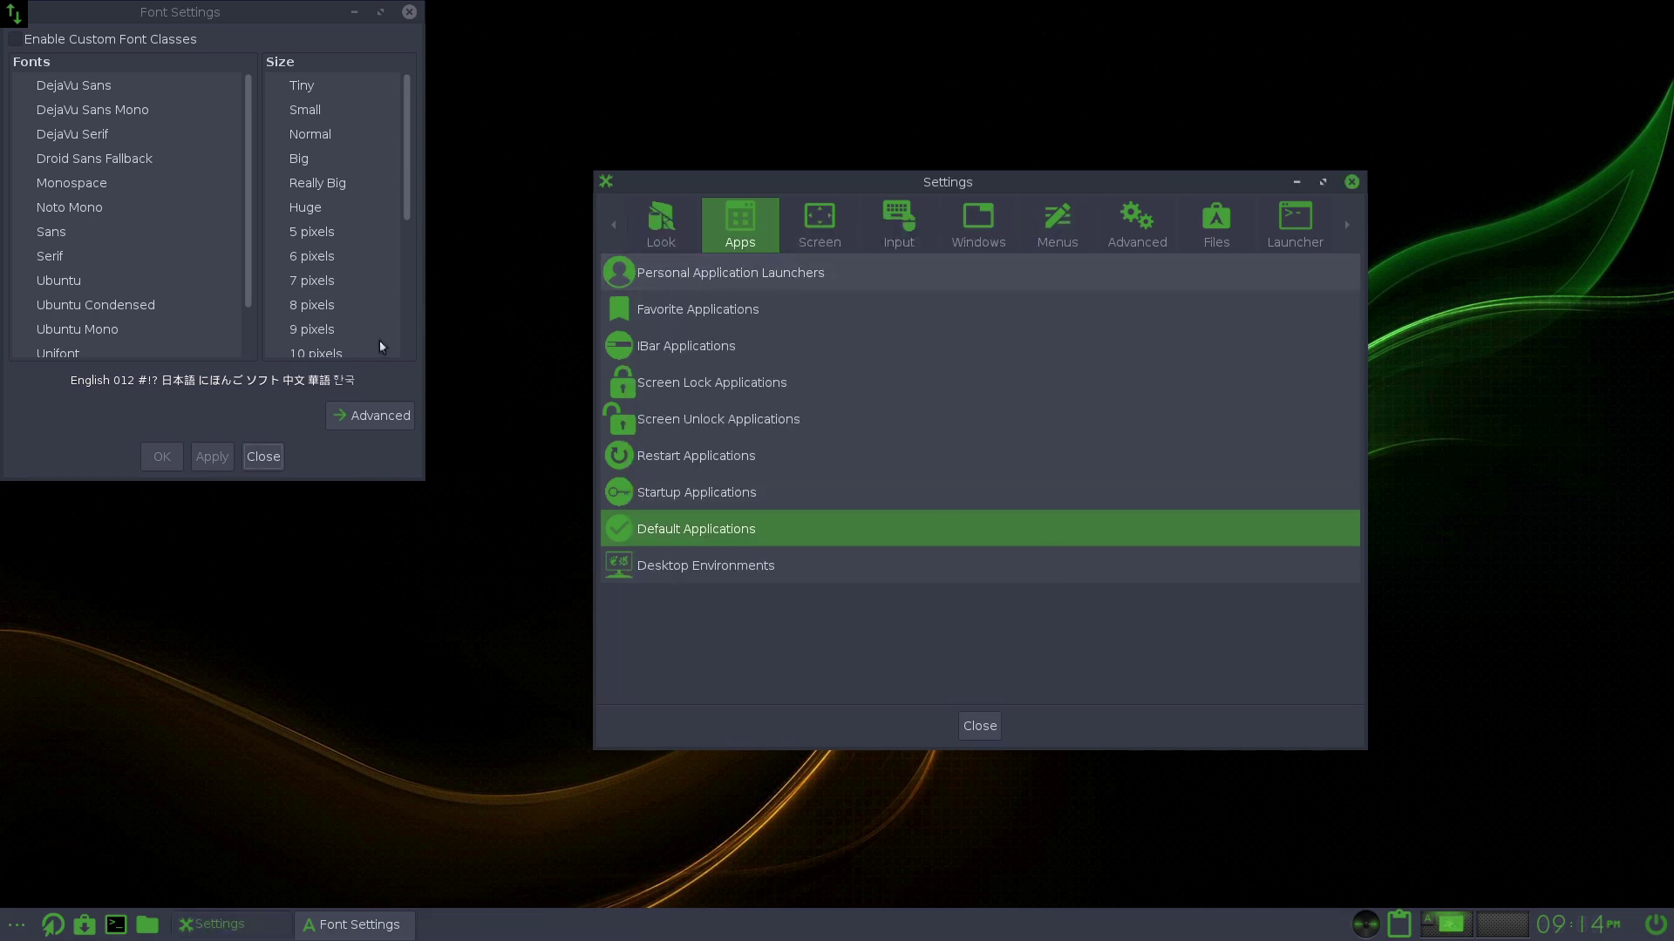
pyautogui.click(273, 458)
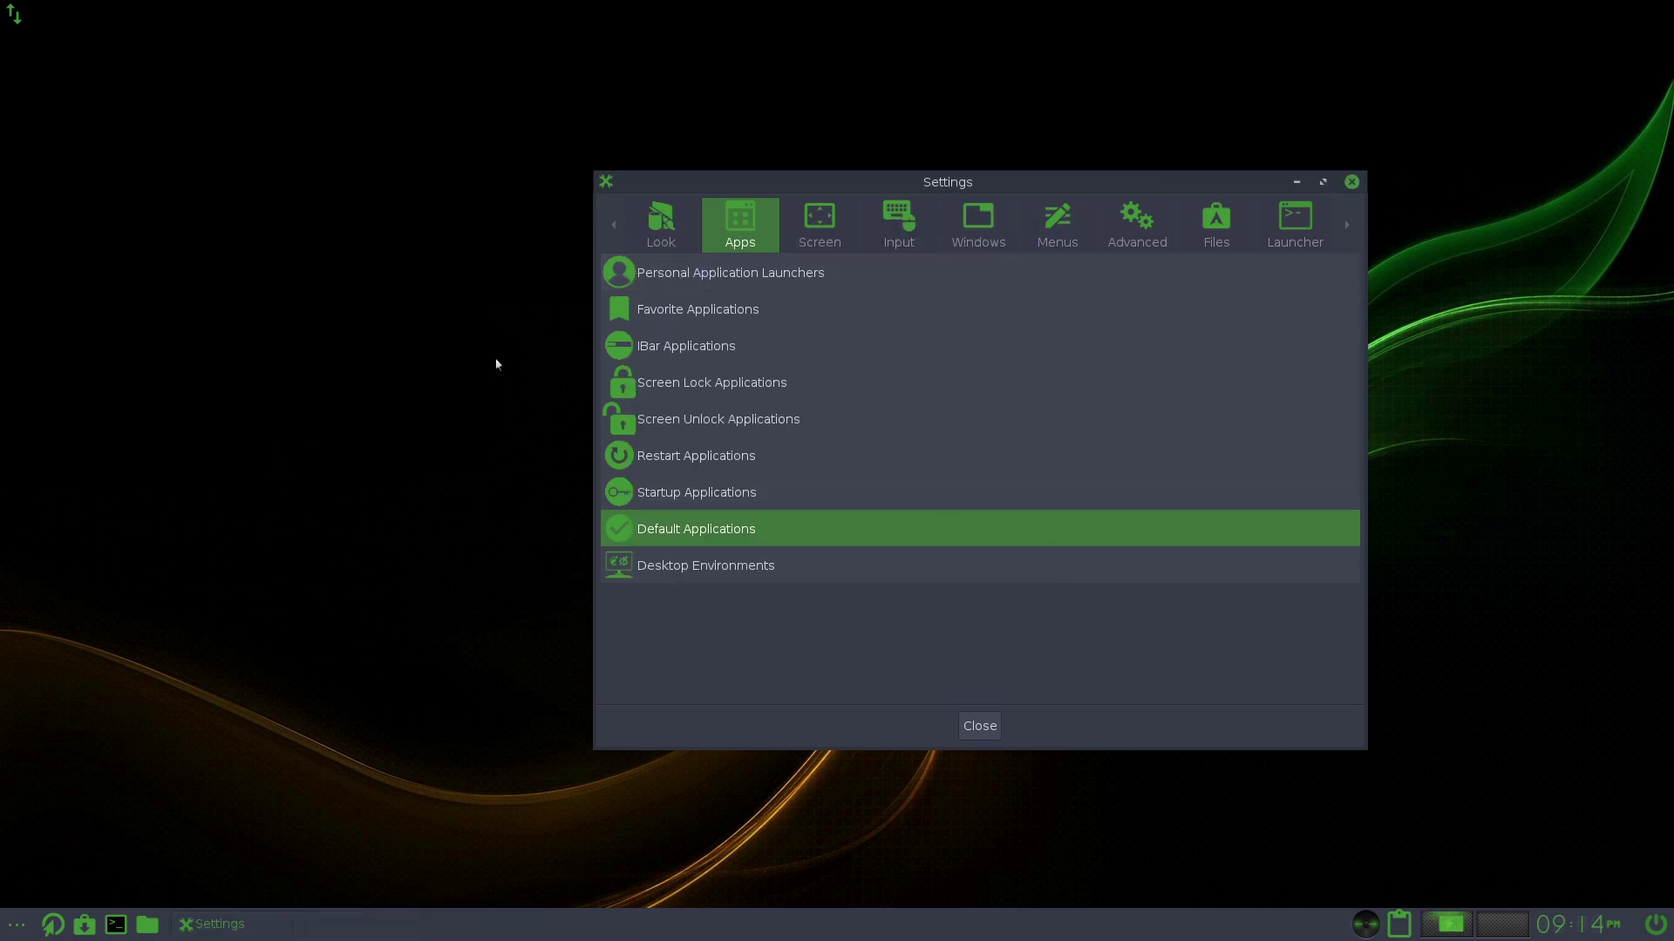
# Step: View Desktop Environments, browse the Screen, Input, Windows, Menus, Advanced and Files categories, then close Settings
pyautogui.click(695, 571)
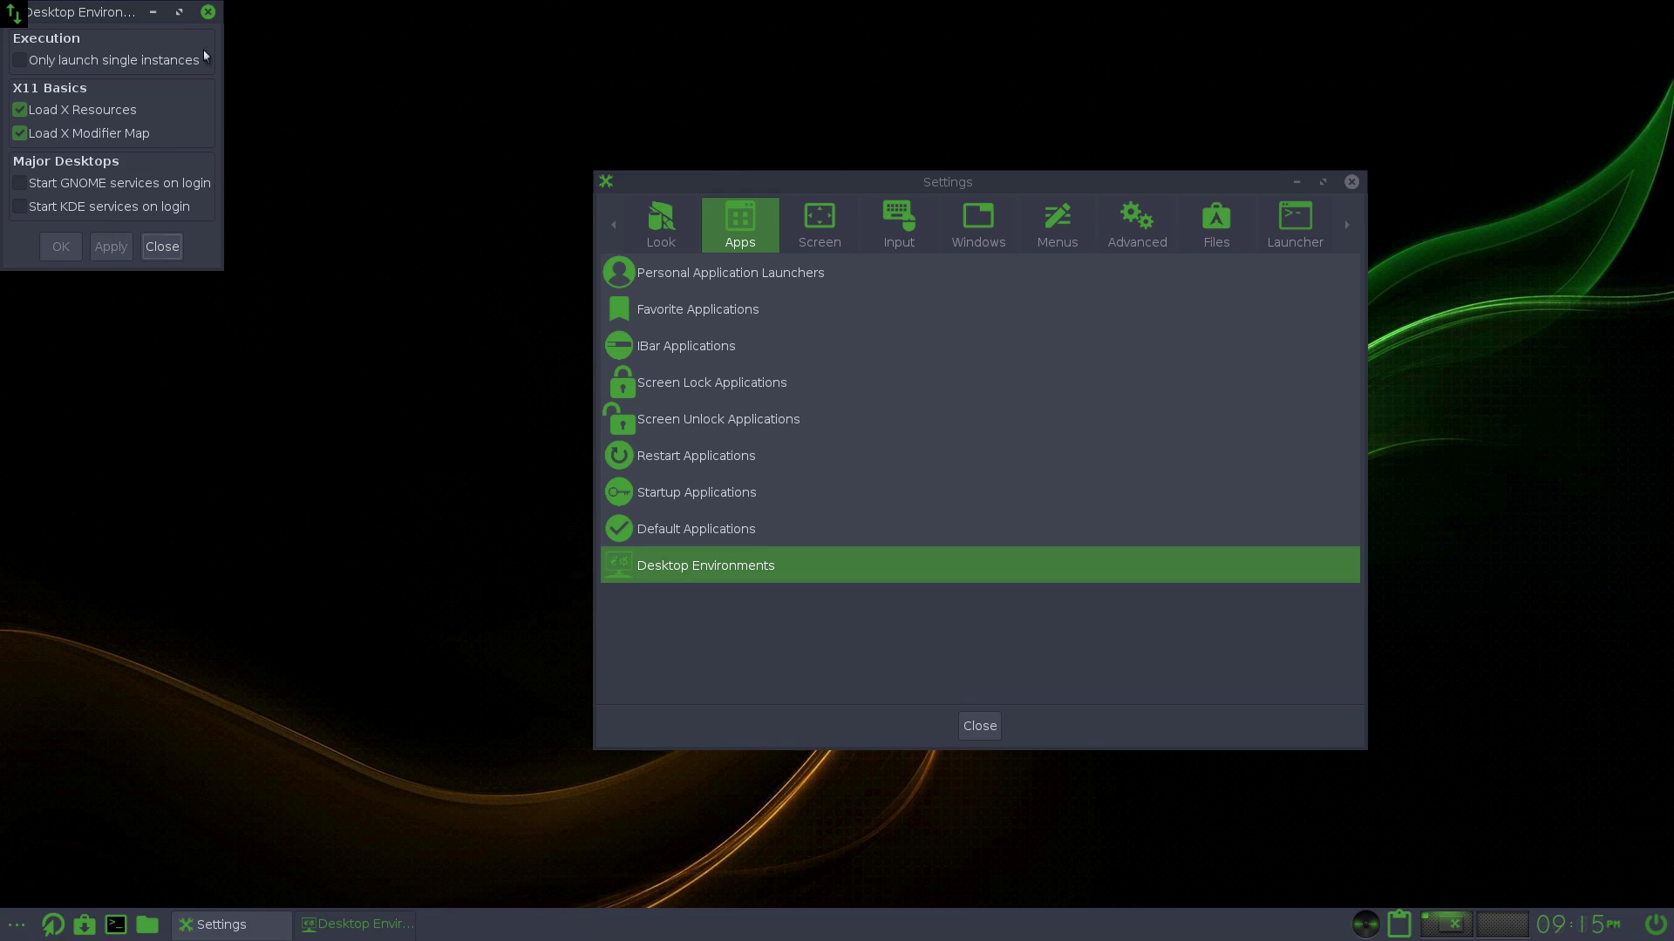
pyautogui.click(208, 12)
pyautogui.click(827, 225)
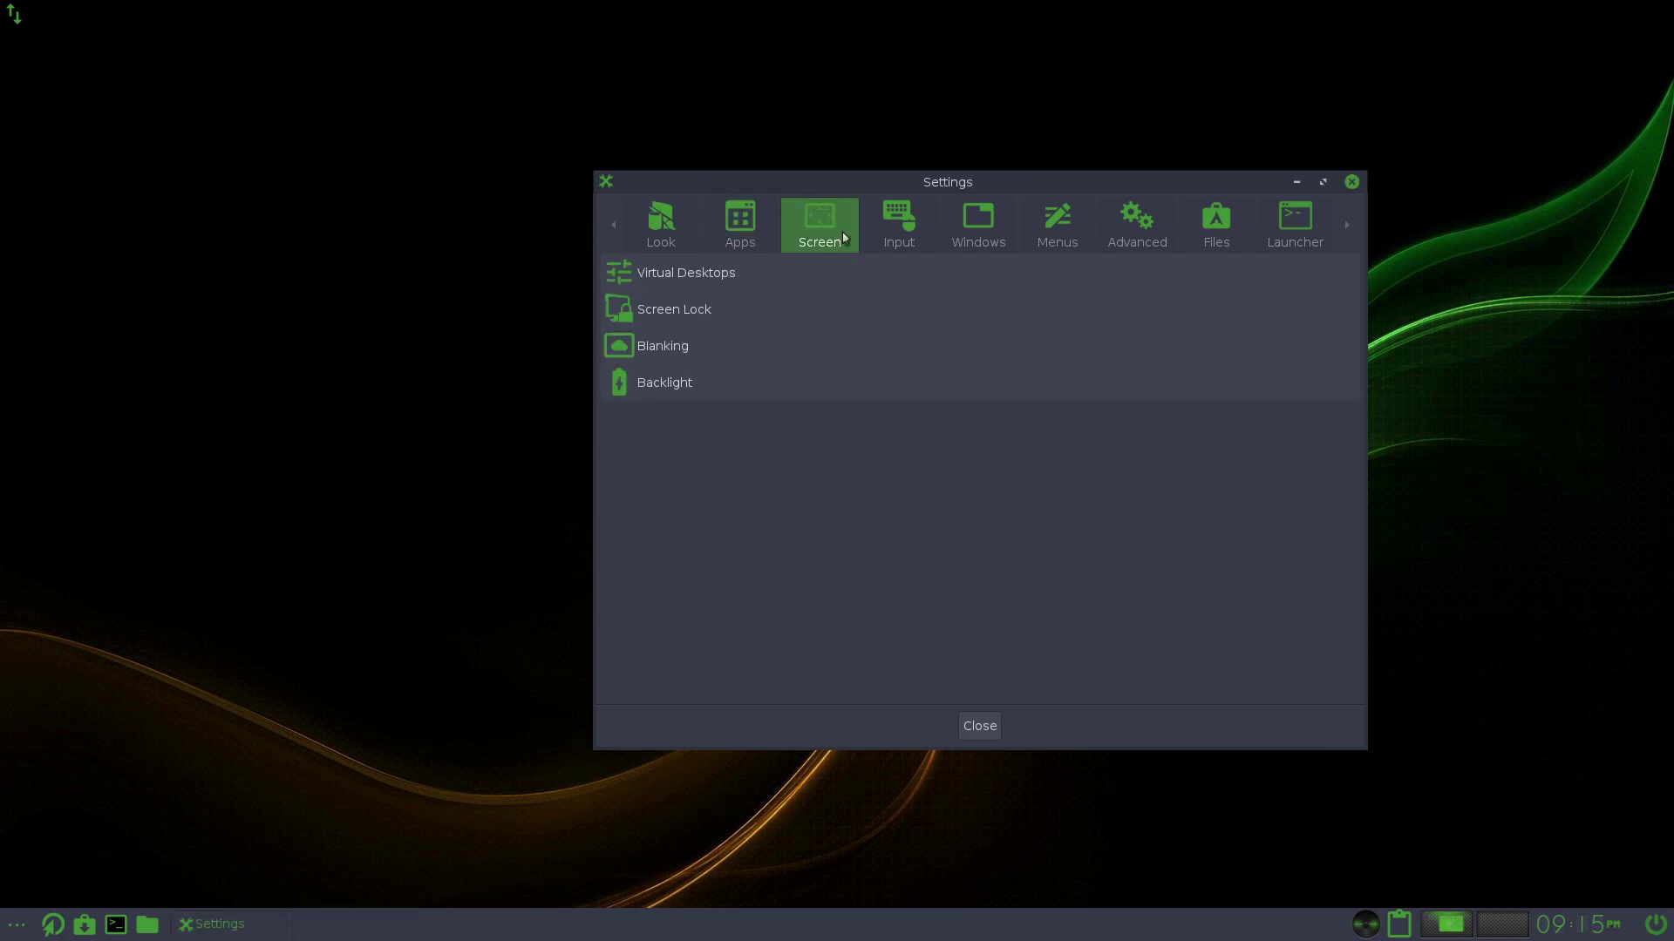
pyautogui.click(896, 220)
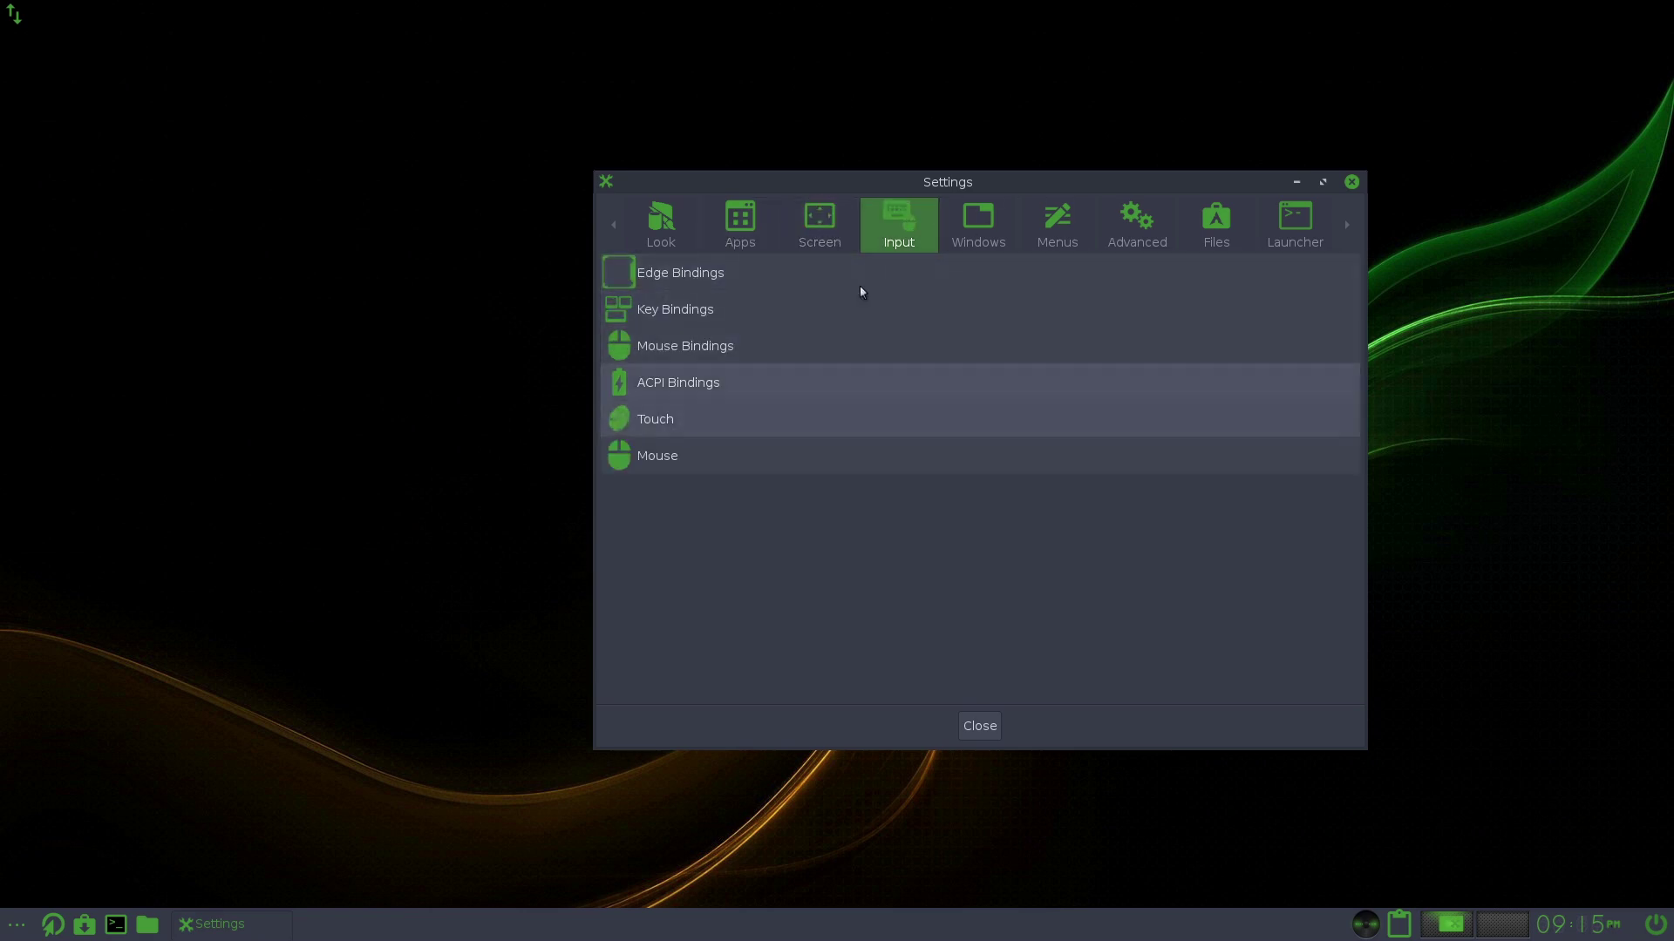
pyautogui.click(964, 221)
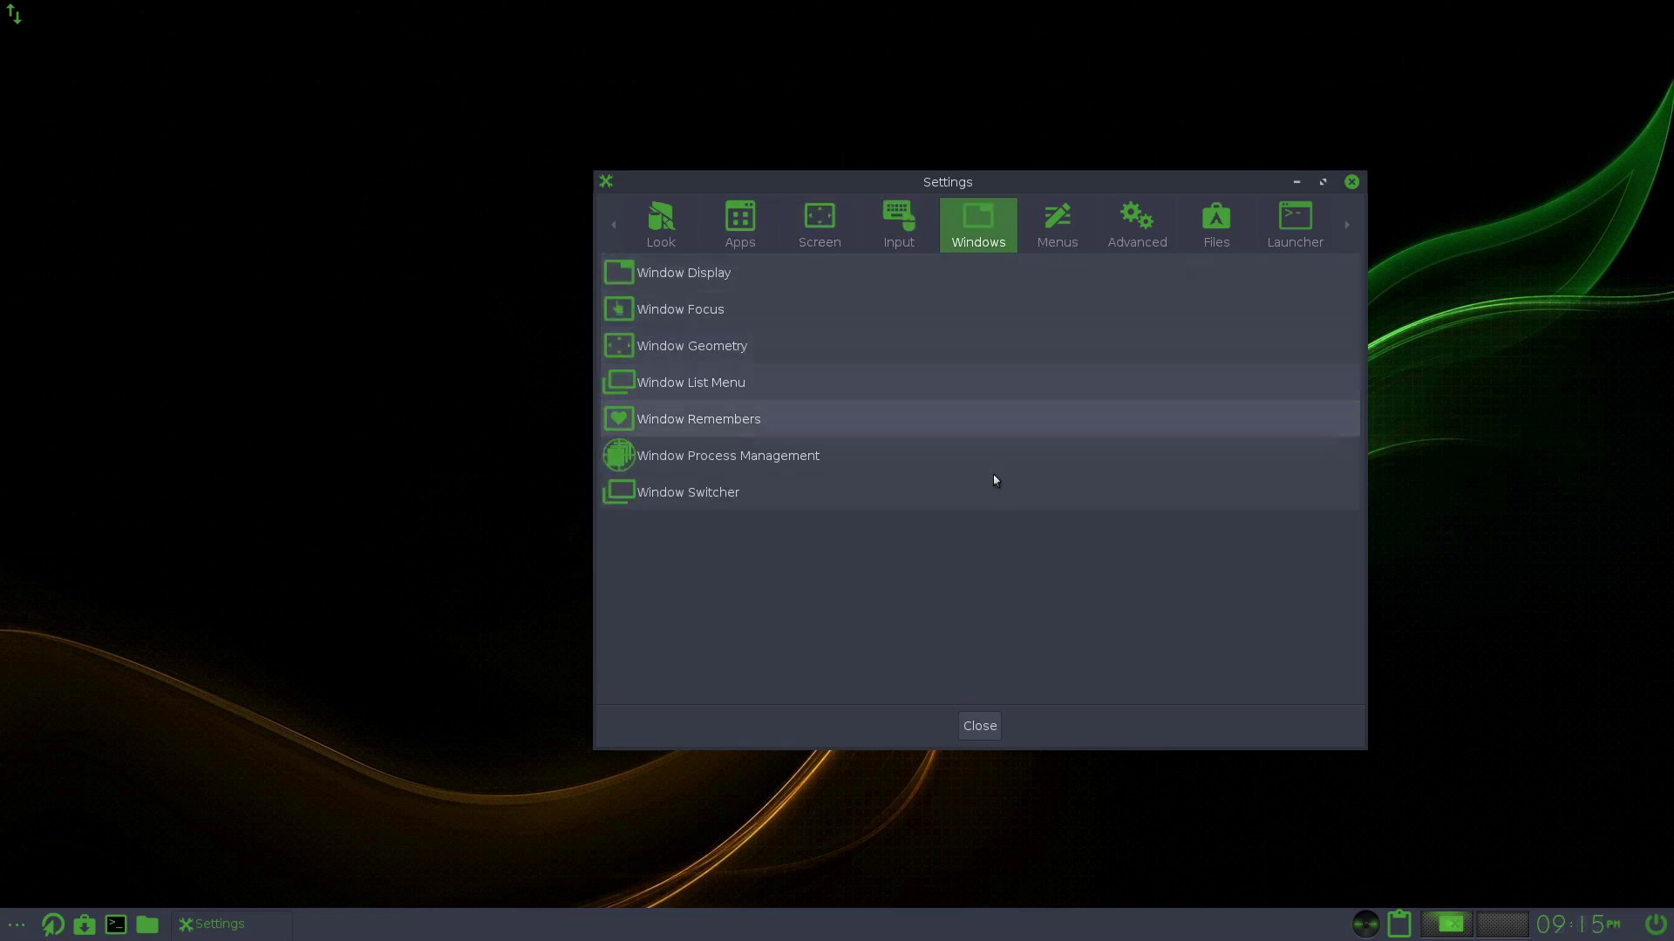
pyautogui.click(1056, 228)
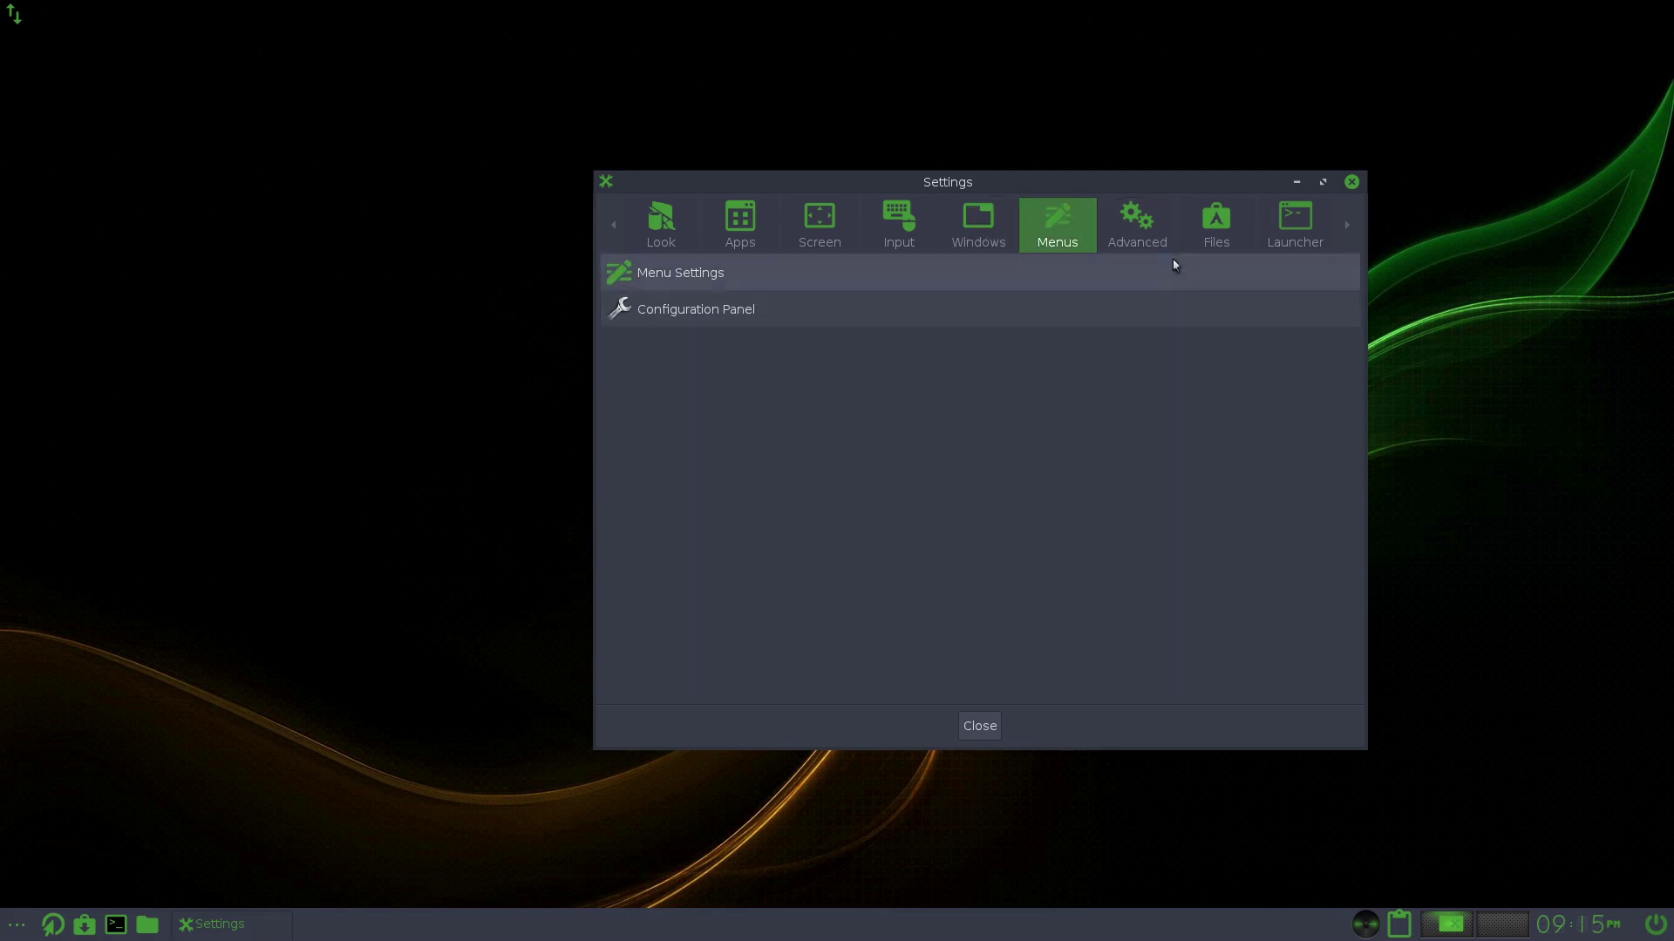
pyautogui.click(1137, 233)
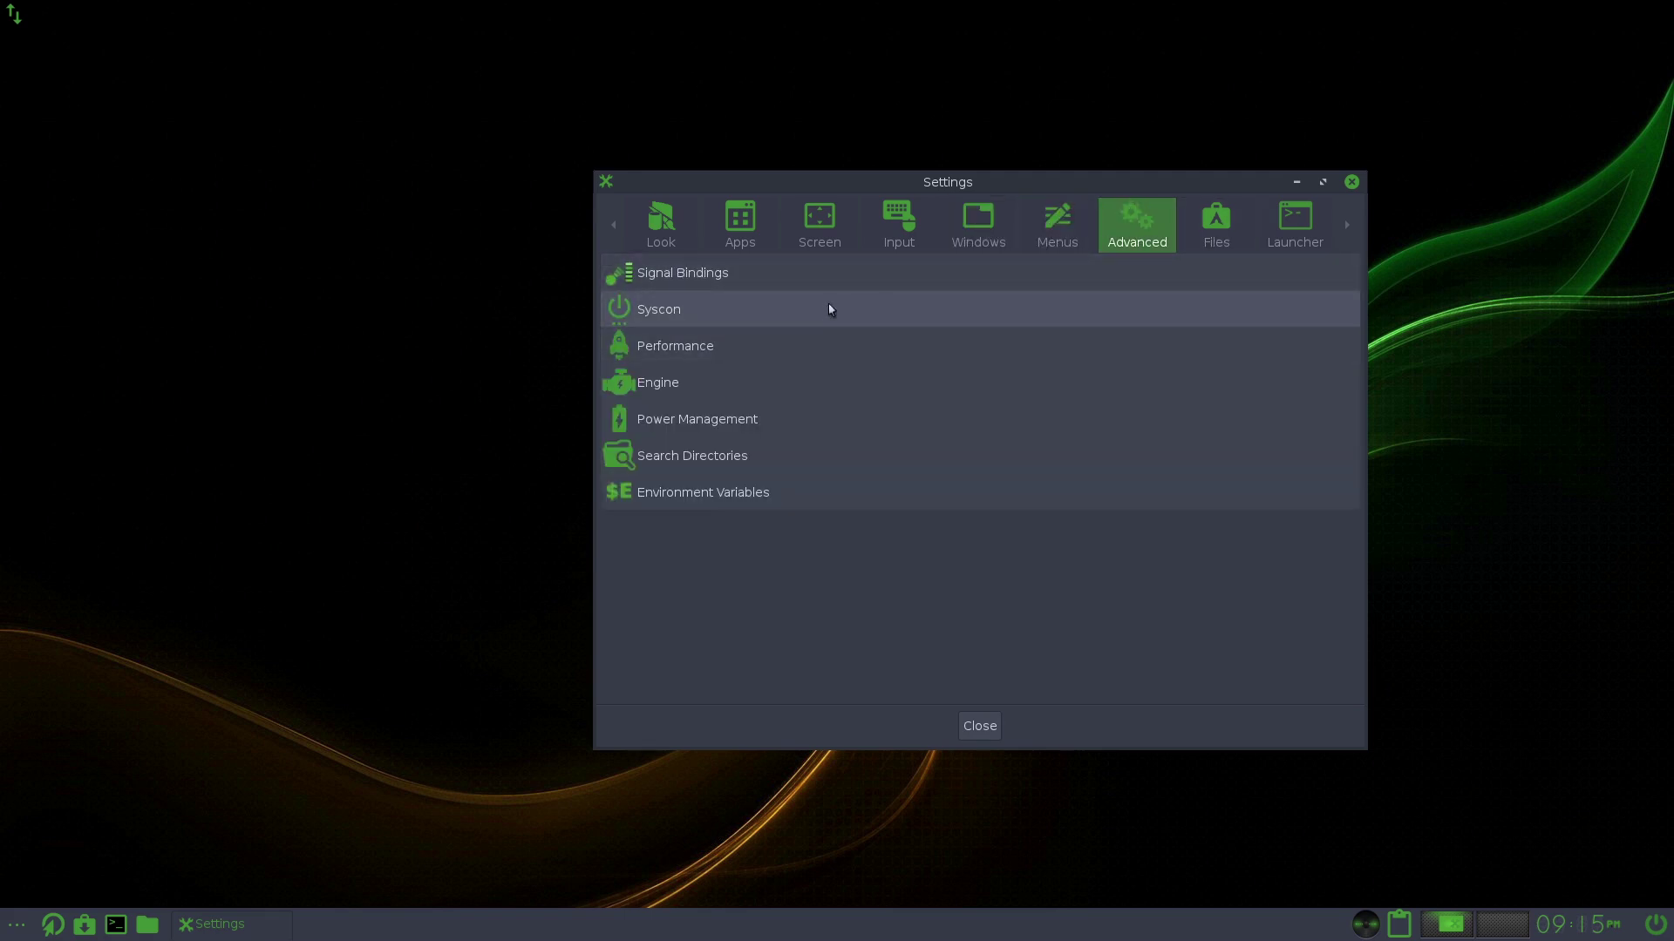
pyautogui.click(1238, 233)
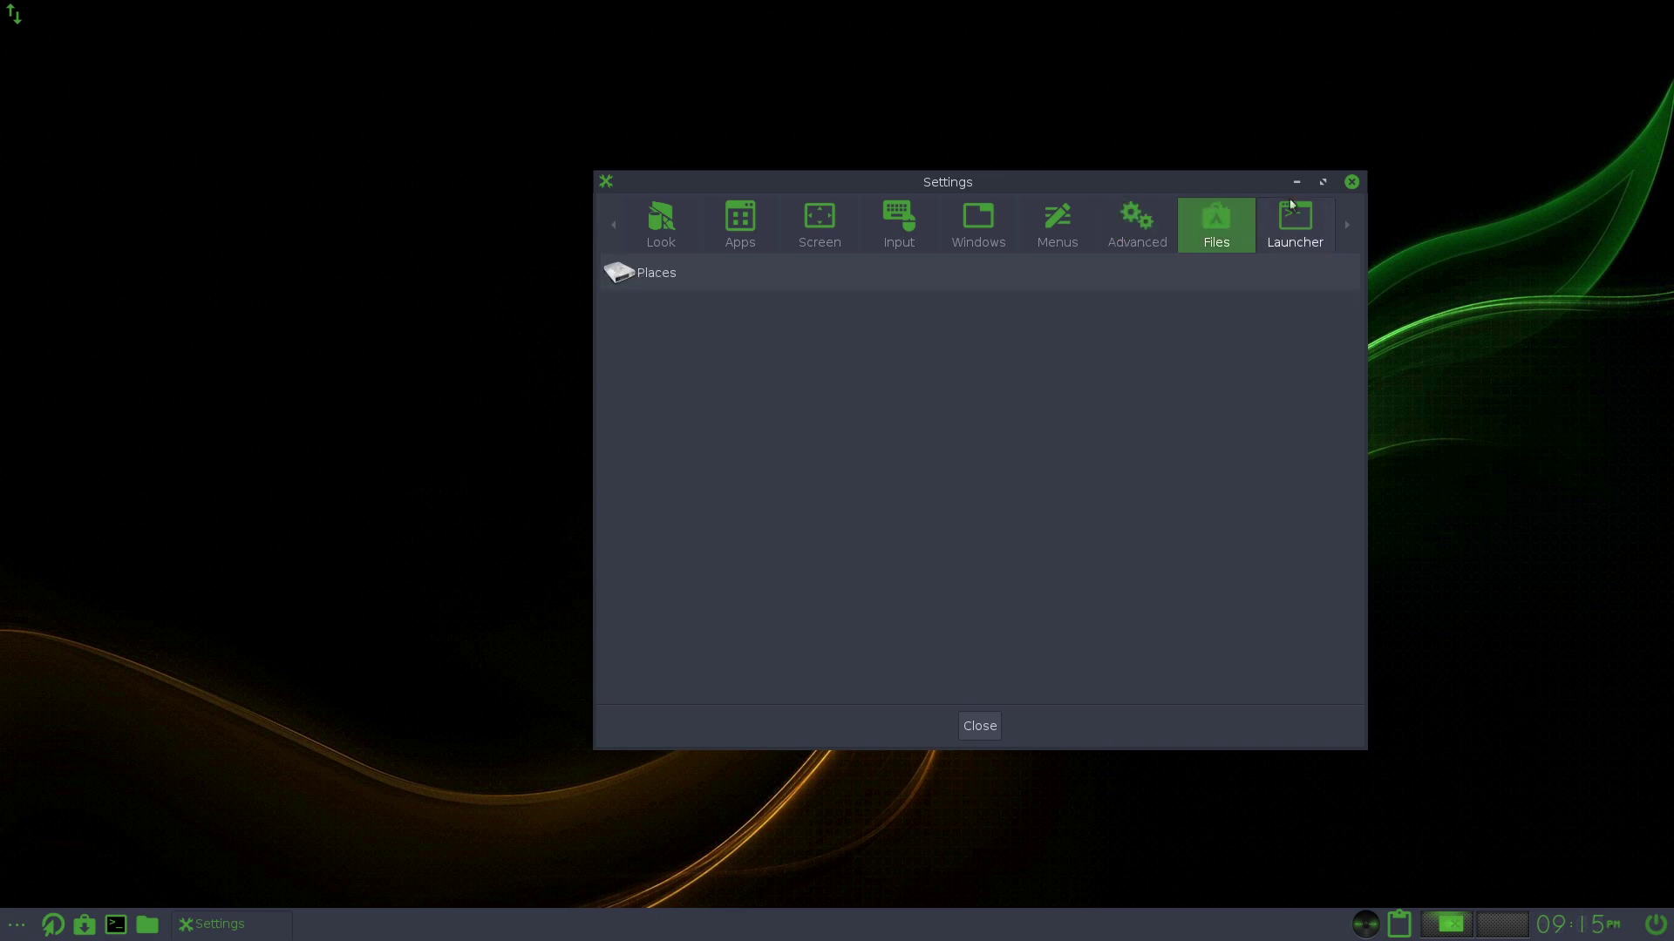
pyautogui.click(1351, 181)
# Step: Launch the file manager on /home/bodhi from the shelf, and briefly open then close a Terminology terminal
pyautogui.click(1340, 320)
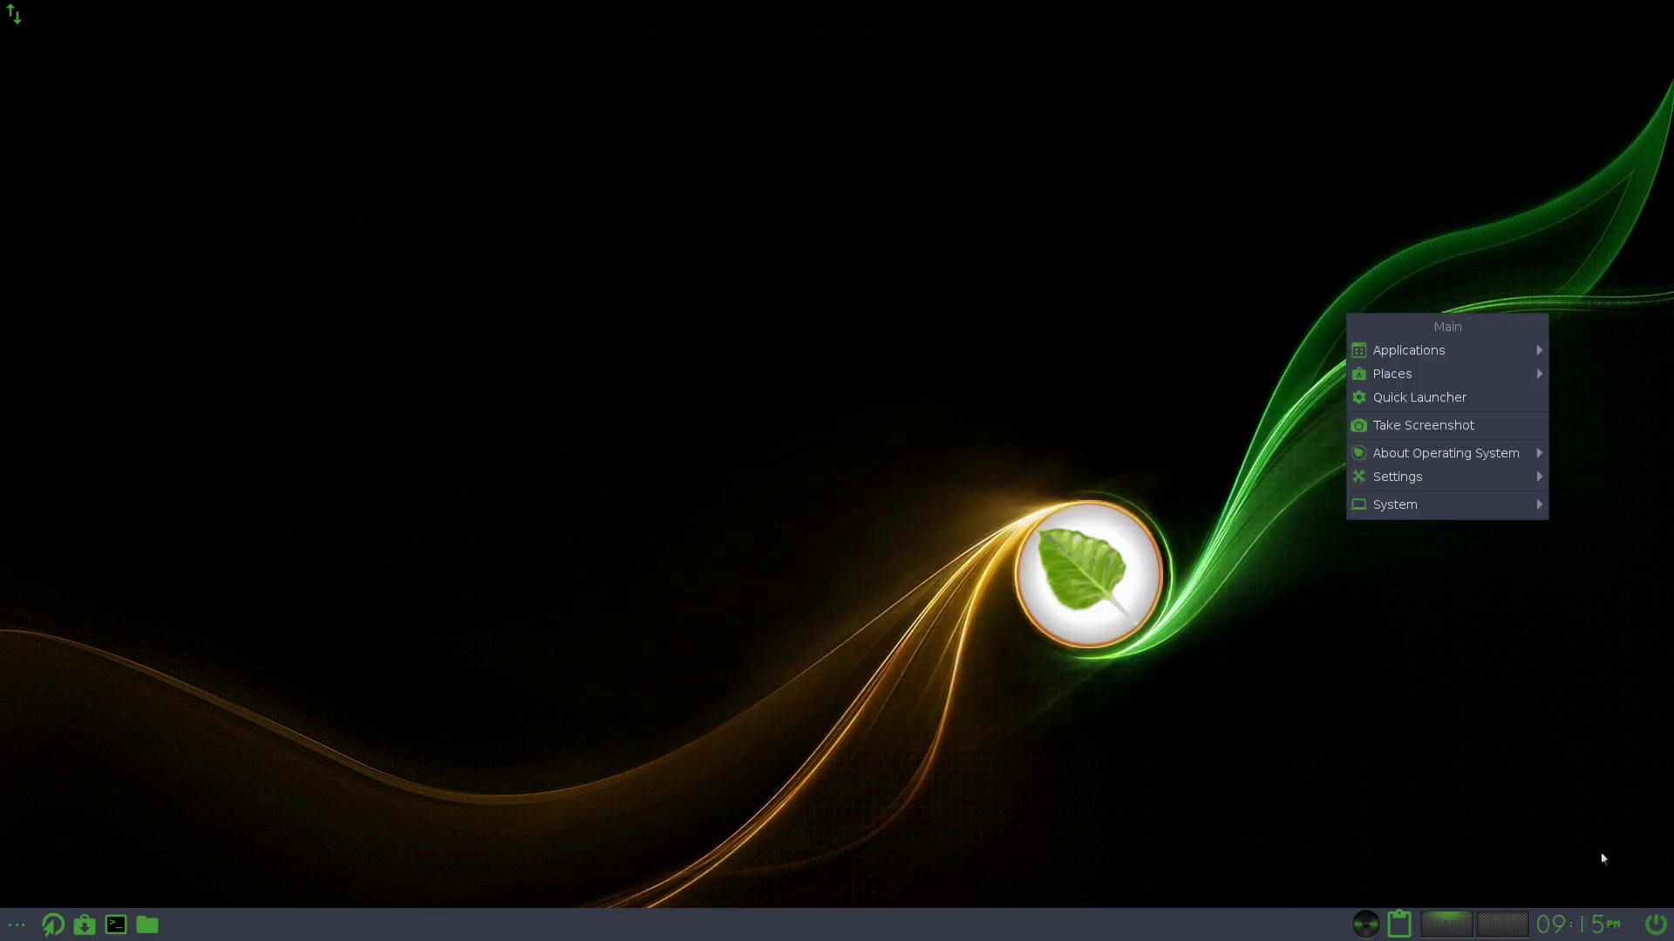
pyautogui.click(1062, 554)
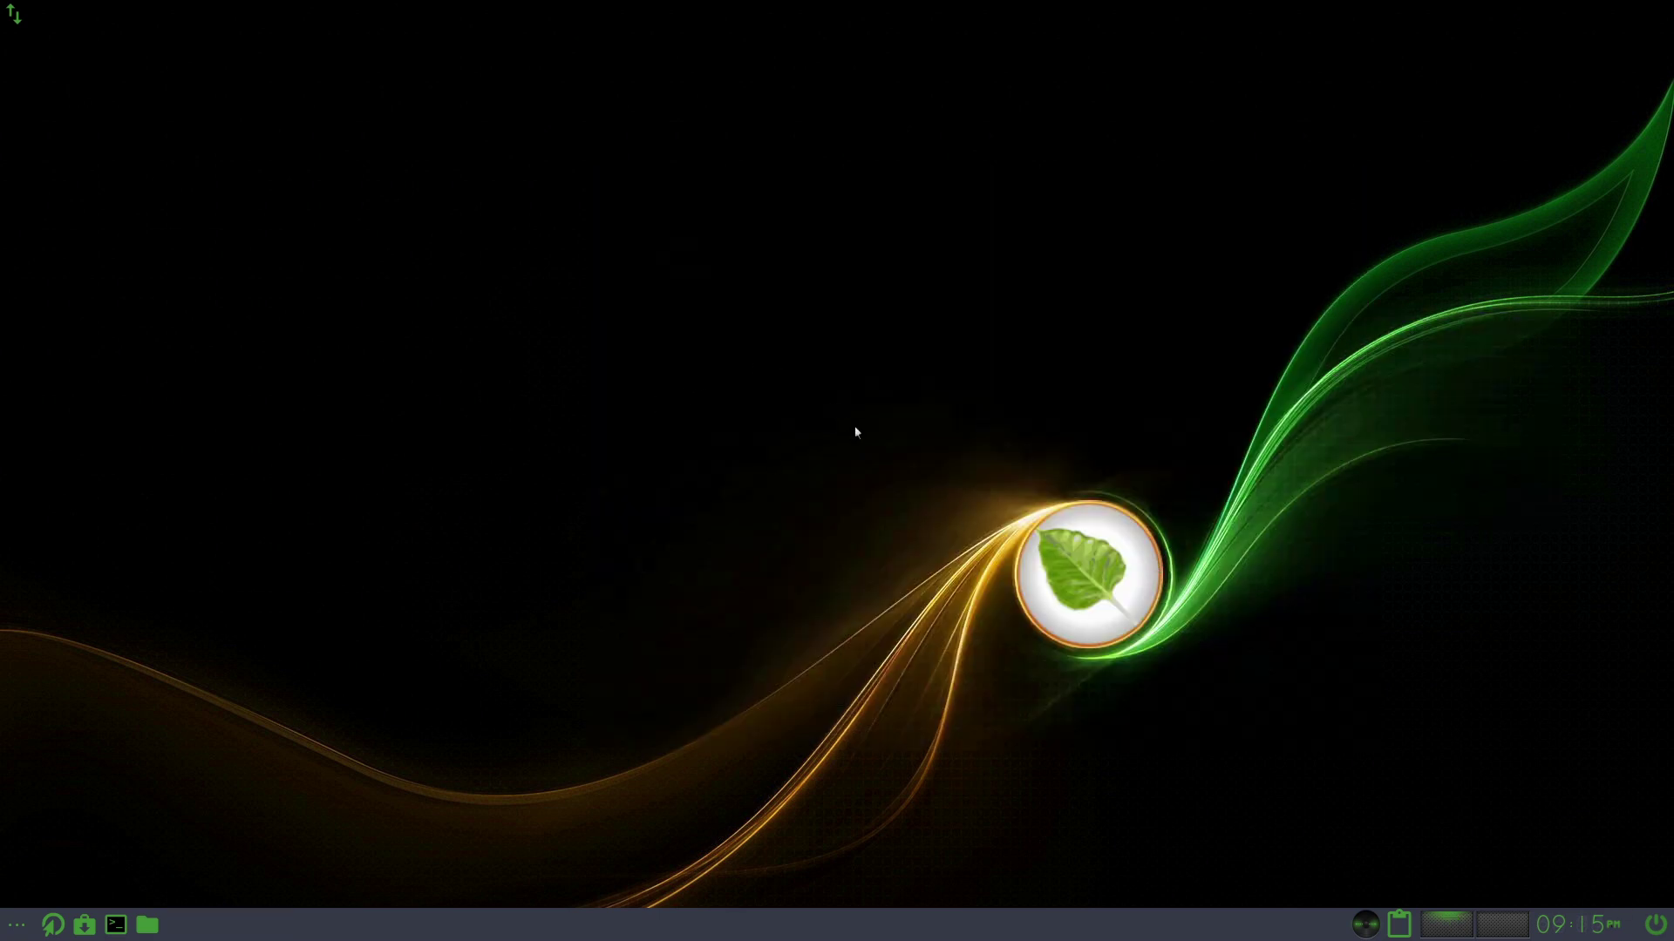
pyautogui.click(160, 928)
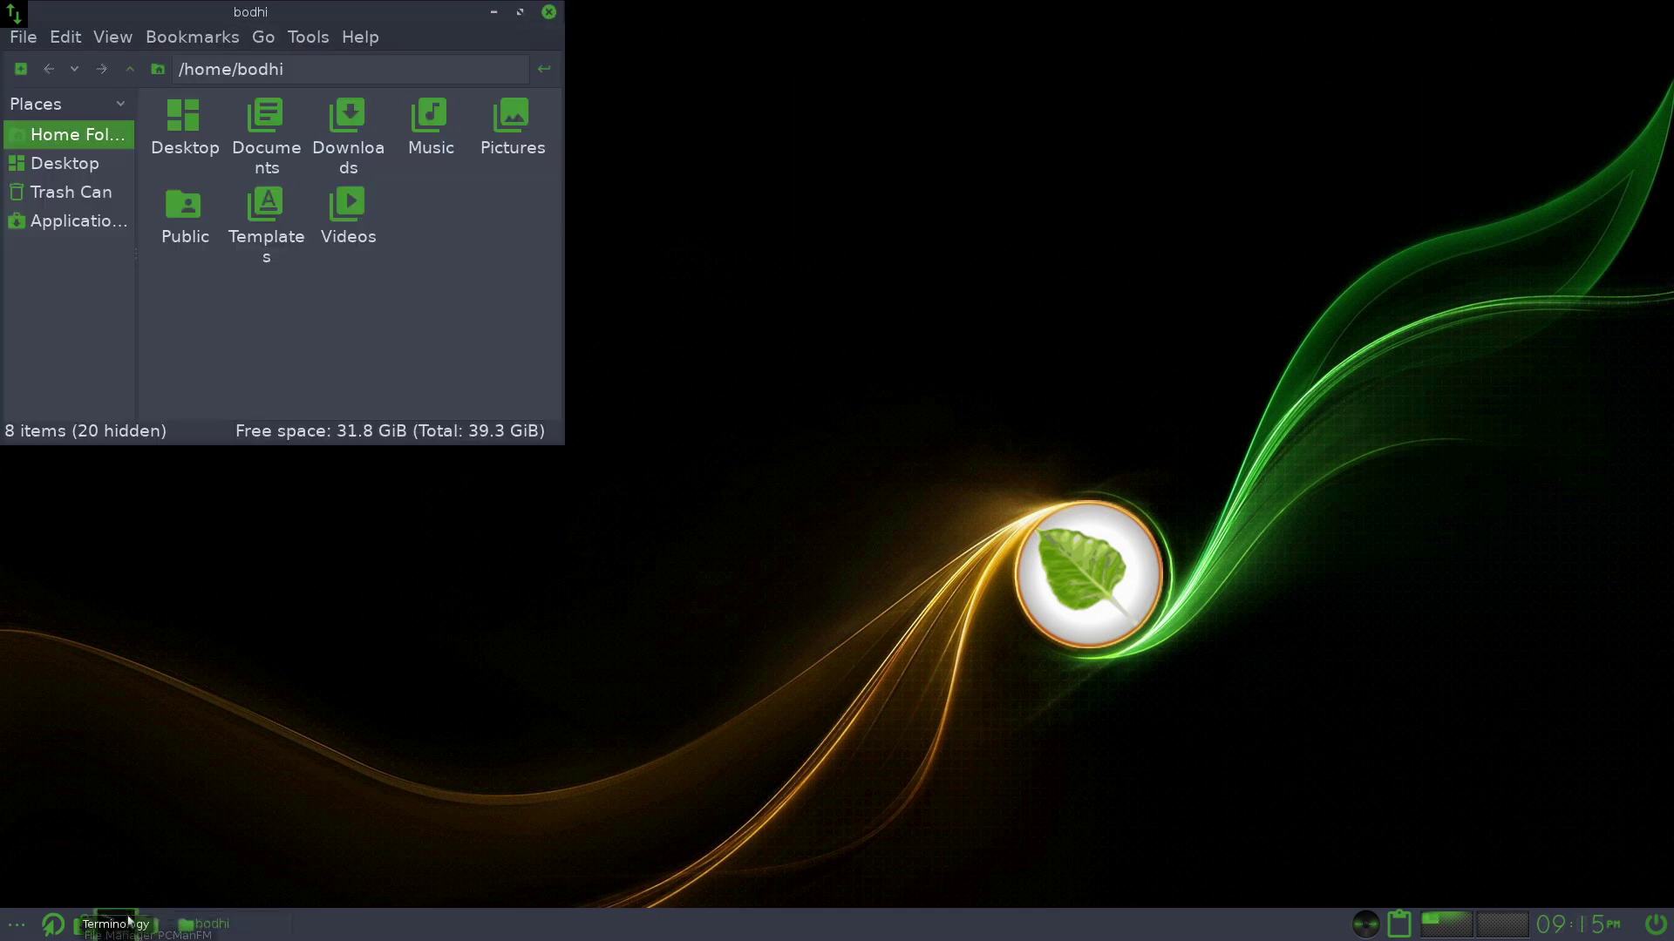
pyautogui.click(129, 922)
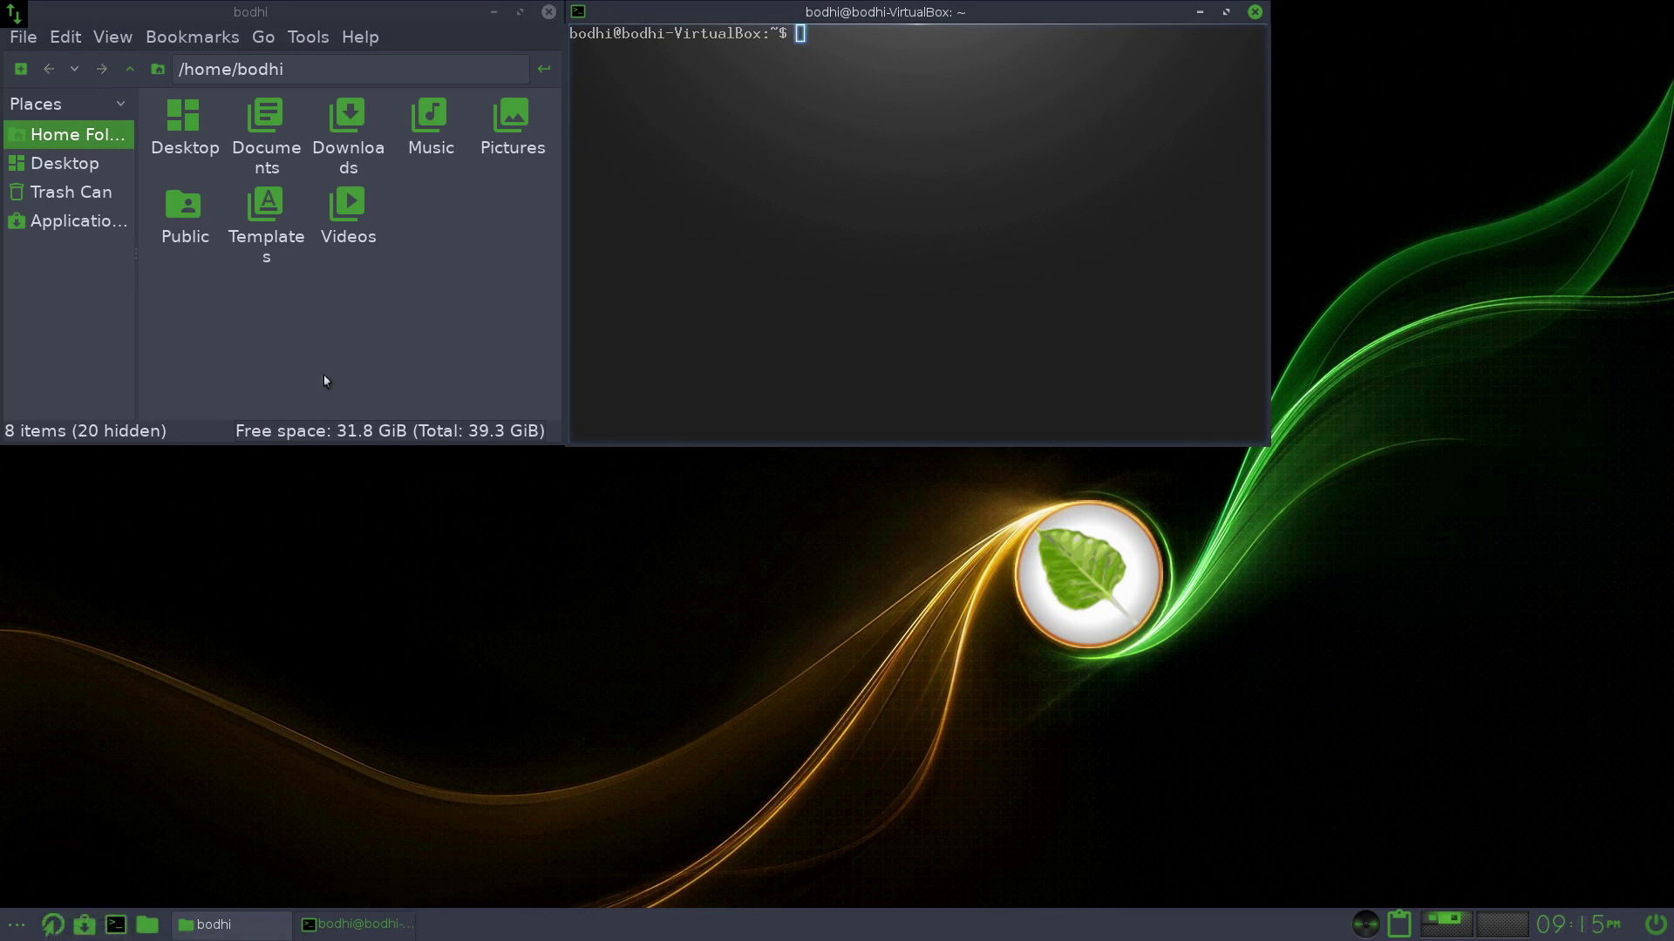
pyautogui.click(1254, 11)
# Step: Close the file manager window and dismiss the desktop main menu, leaving the bare desktop
pyautogui.click(550, 13)
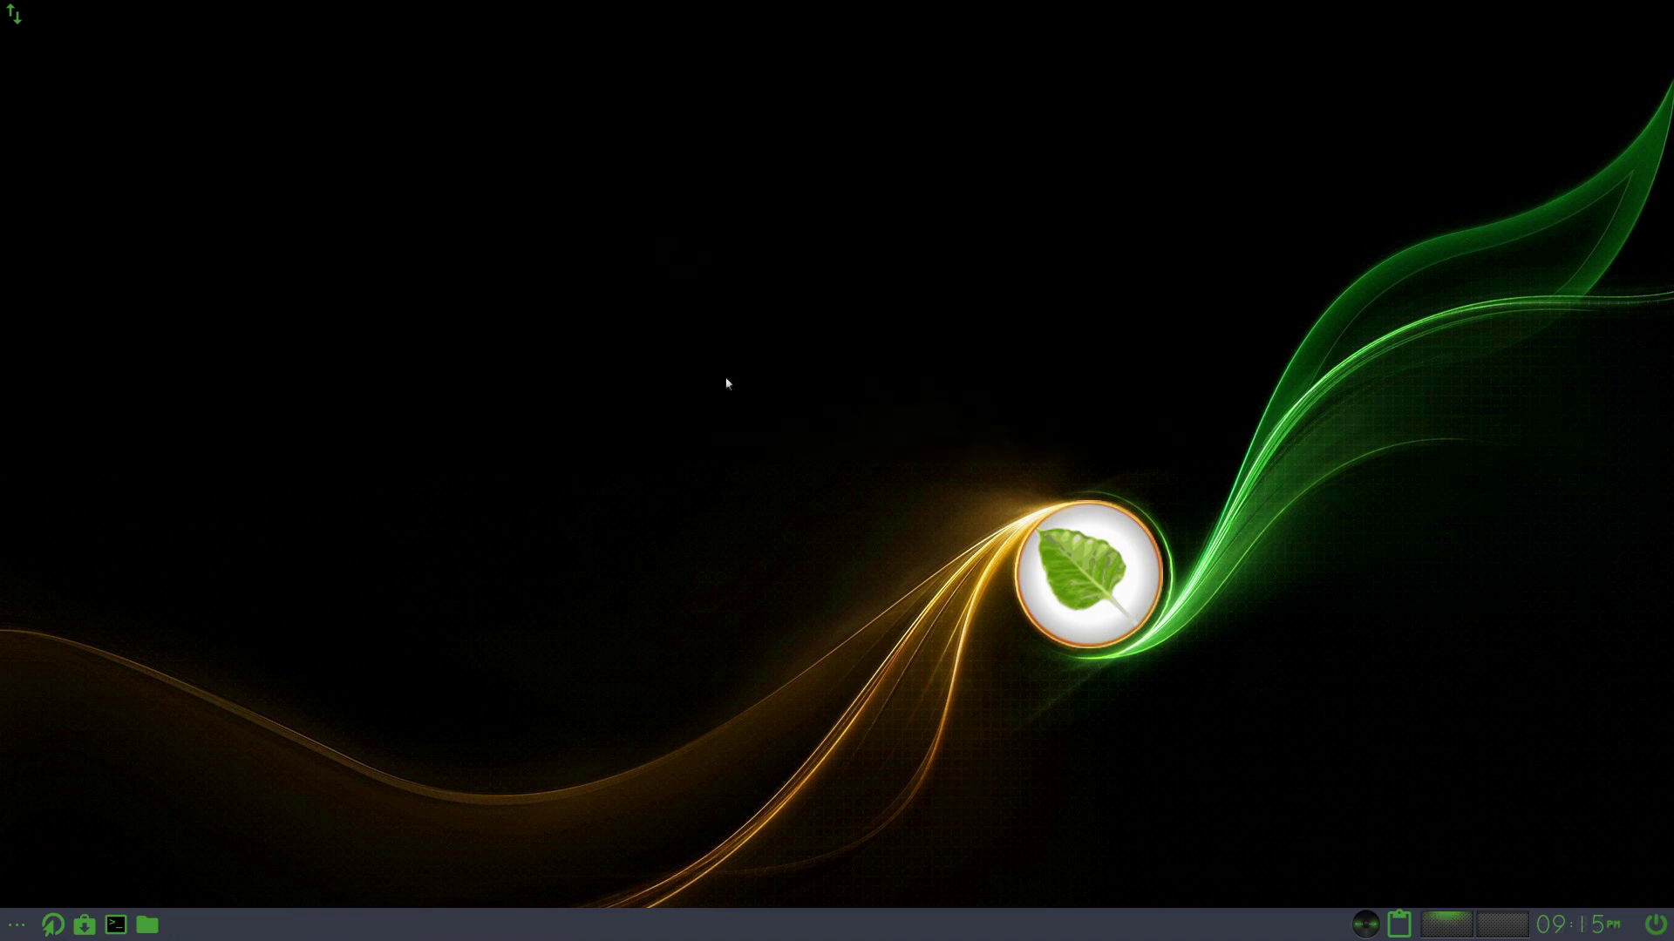
pyautogui.click(747, 415)
pyautogui.click(1065, 497)
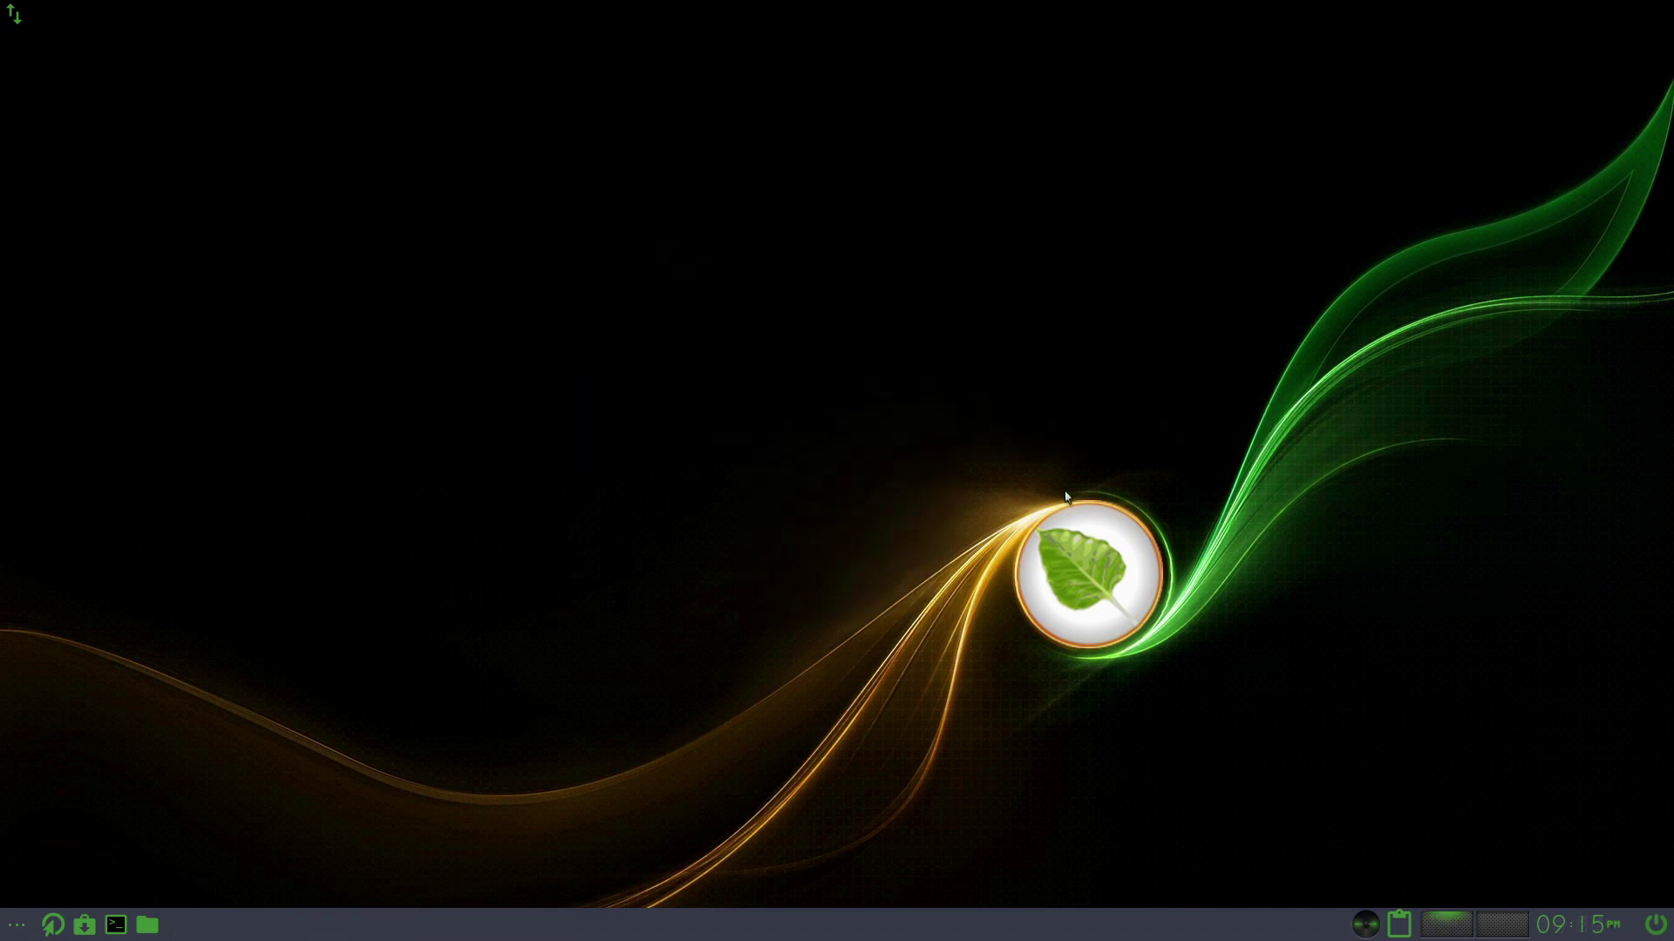